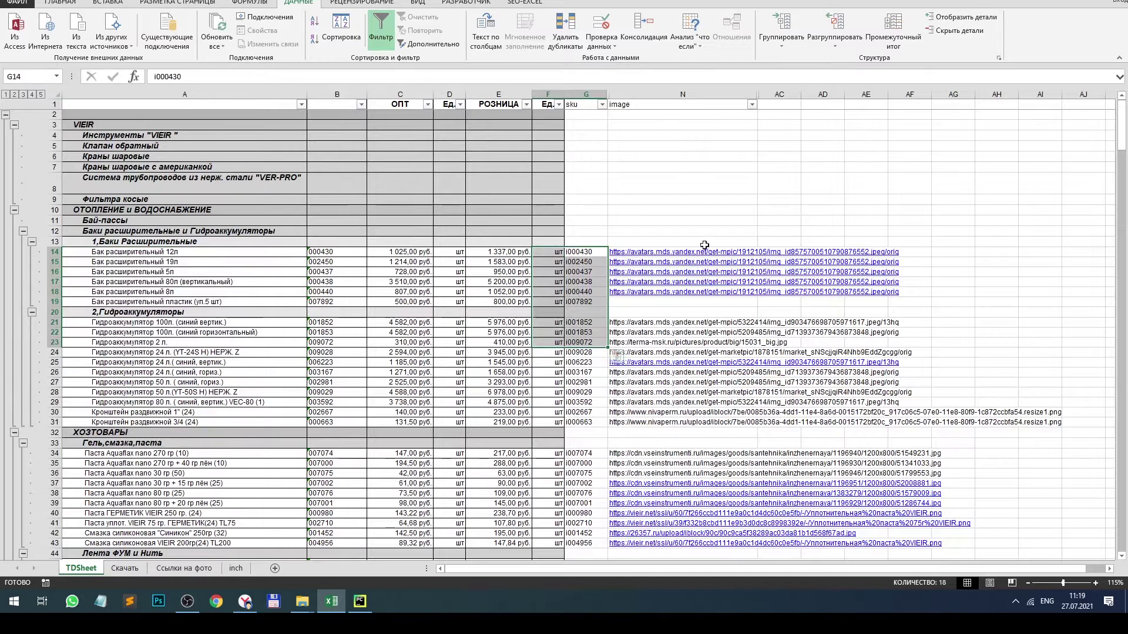
# Examine the product names, sku codes and image links in the TDSheet price list.
pyautogui.click(943, 283)
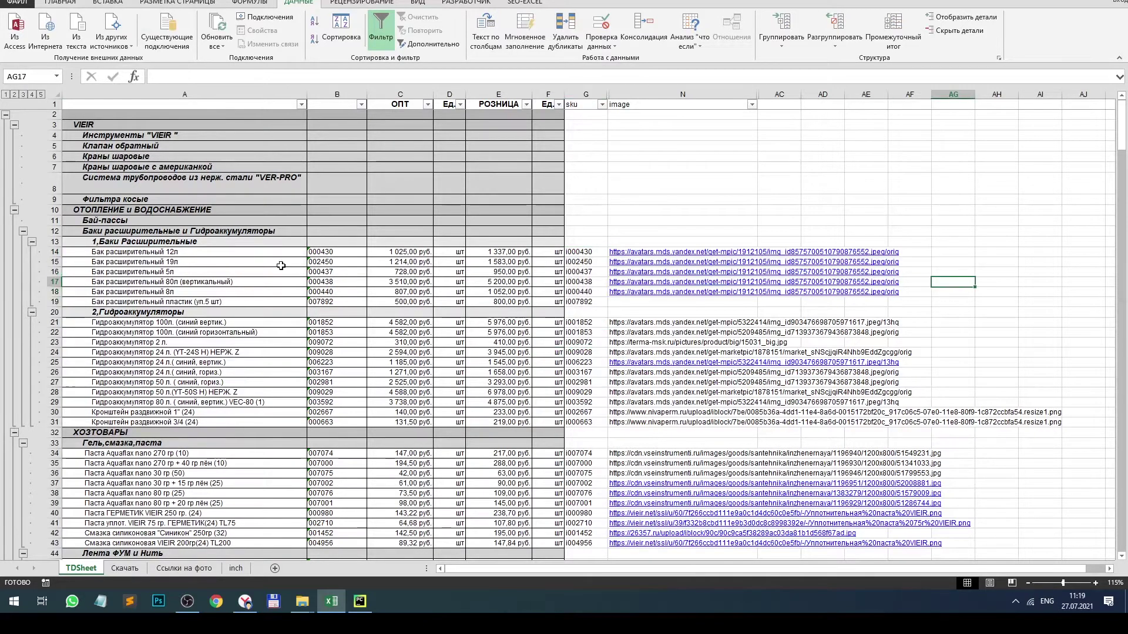
pyautogui.click(212, 254)
pyautogui.click(208, 269)
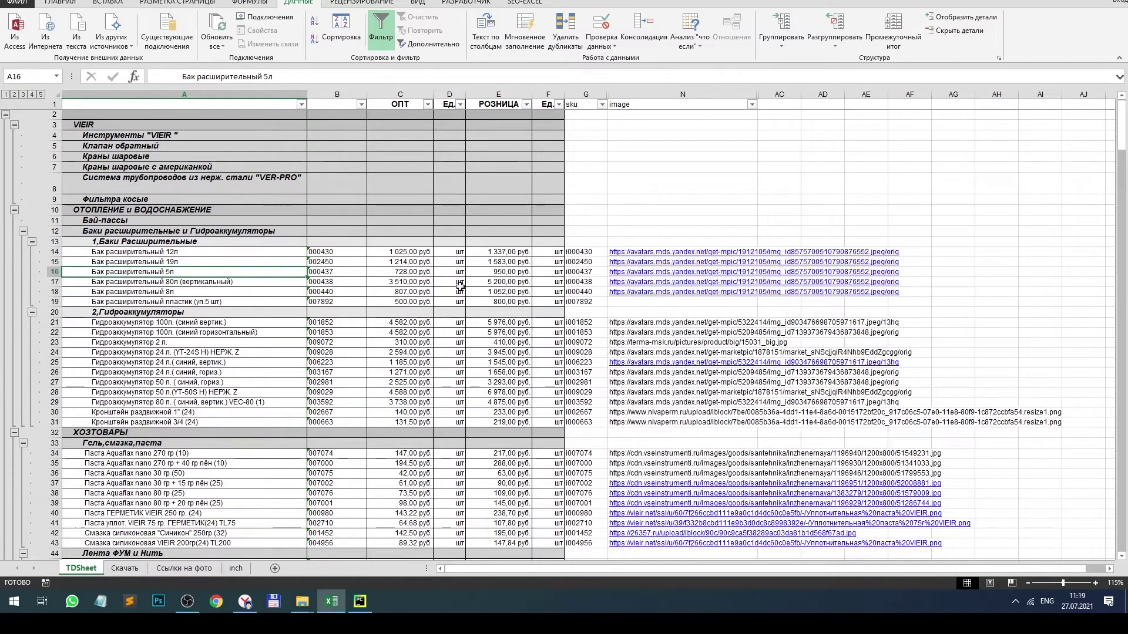
pyautogui.click(905, 251)
pyautogui.press('Left')
pyautogui.press('Left')
pyautogui.press('Left')
pyautogui.press('Left')
pyautogui.press('Left')
pyautogui.press('Right')
pyautogui.press('Down')
pyautogui.press('Down')
pyautogui.press('Down')
pyautogui.press('Down')
pyautogui.click(935, 254)
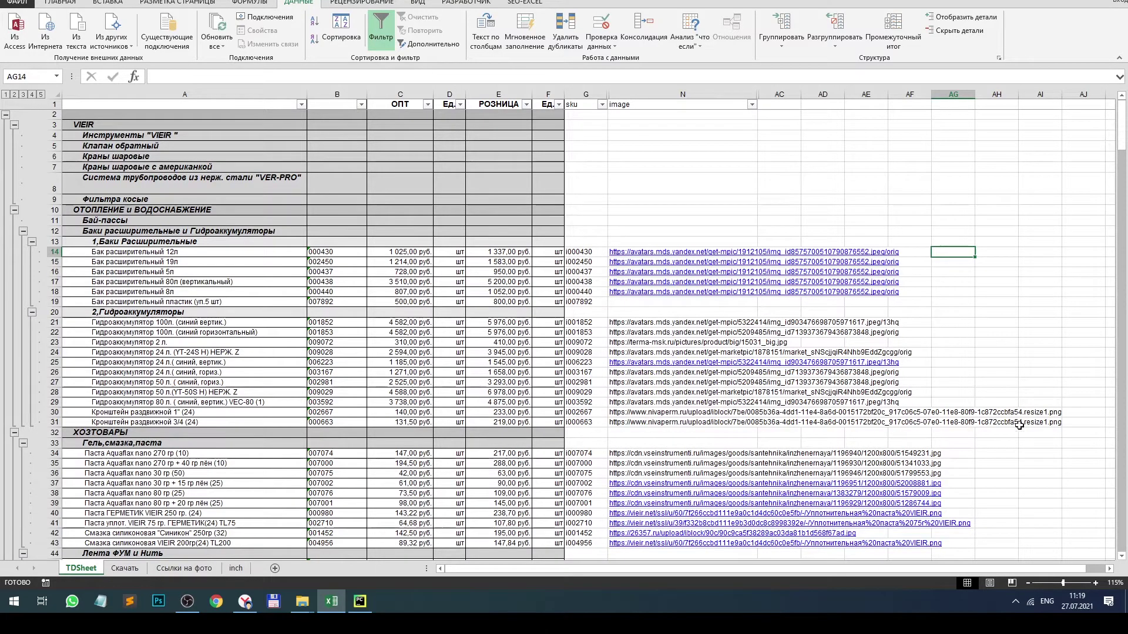
pyautogui.scroll(-2, 997, 413)
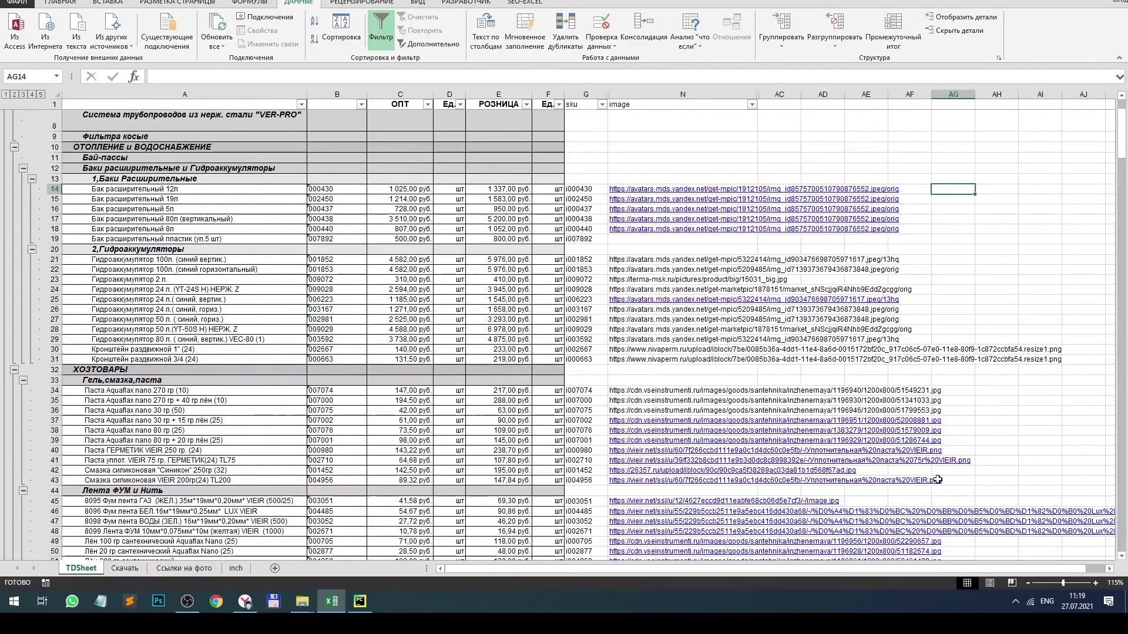
pyautogui.scroll(-12, 939, 480)
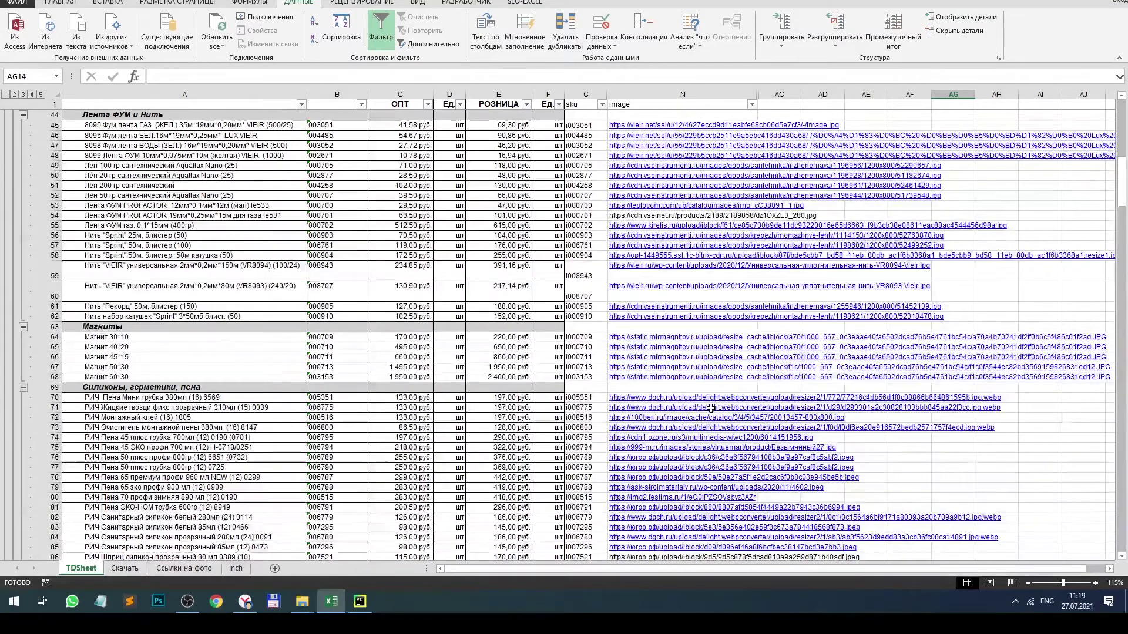
pyautogui.scroll(7, 713, 408)
pyautogui.scroll(5, 710, 369)
pyautogui.scroll(2, 710, 369)
# Enter the example image file name i000430.jpg in cell AC14, and clear the cell again.
pyautogui.click(783, 251)
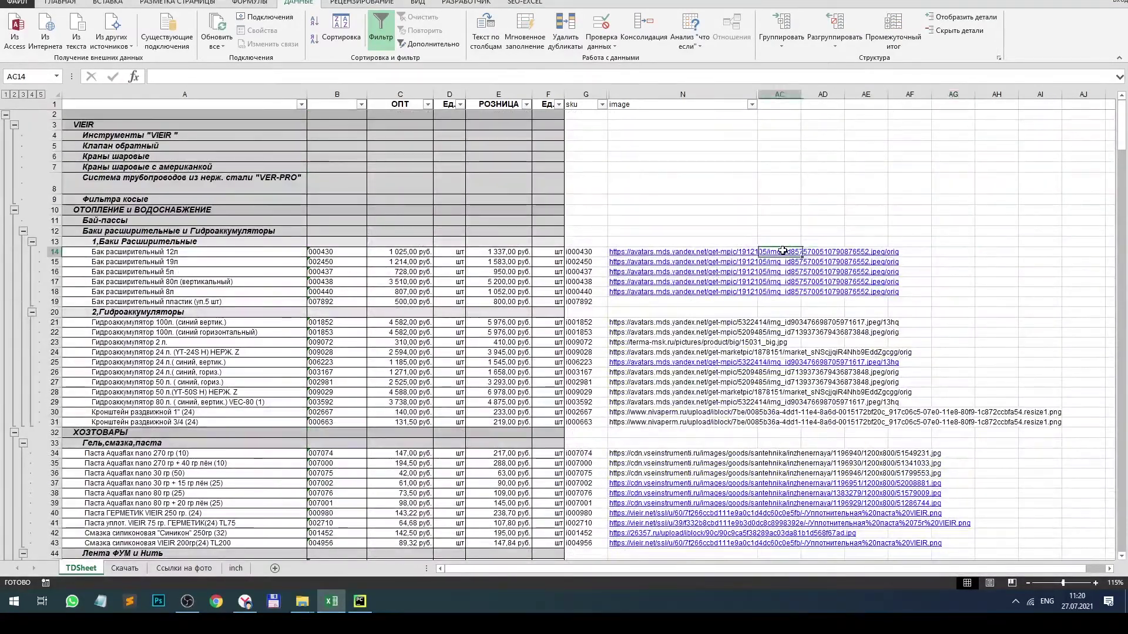
pyautogui.doubleClick(581, 252)
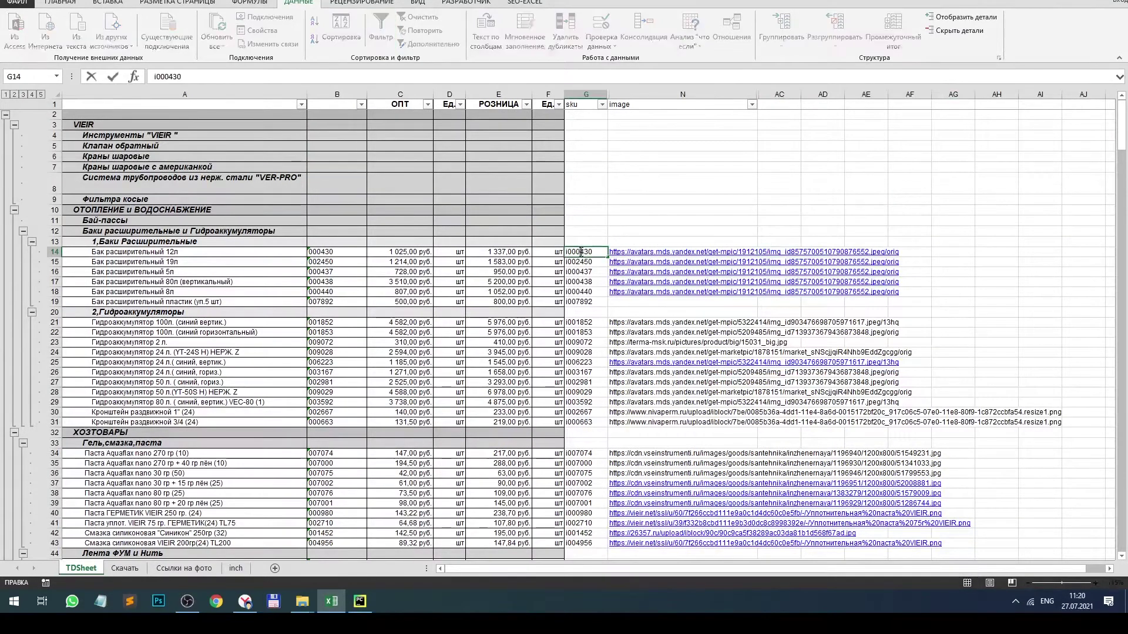
pyautogui.click(778, 243)
pyautogui.click(776, 252)
pyautogui.write('i000430.')
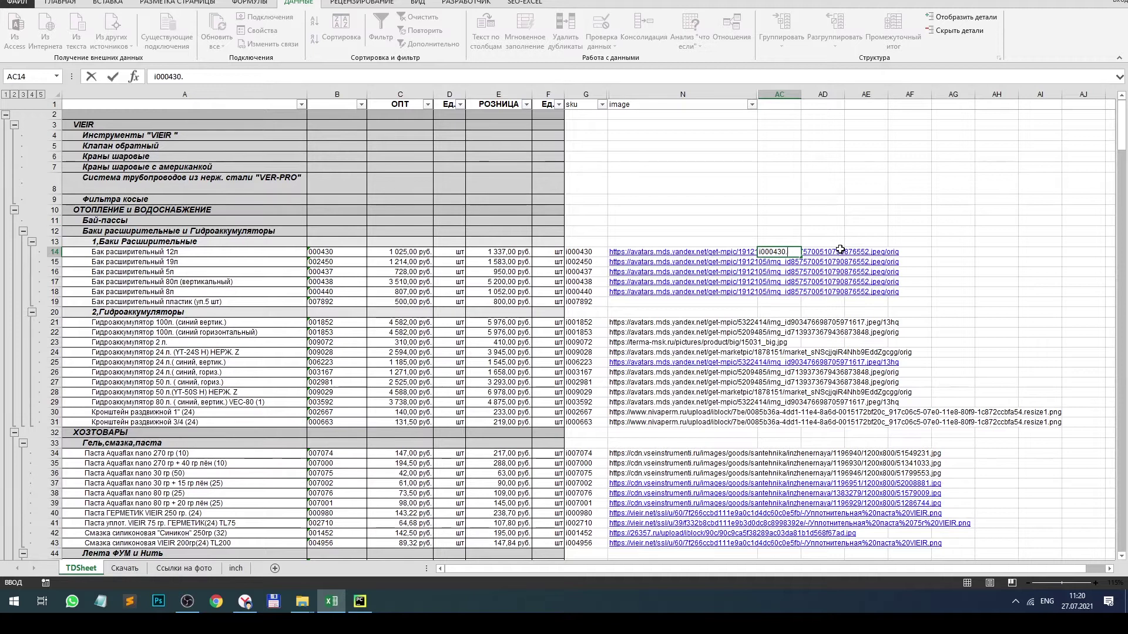
pyautogui.write('jpg')
pyautogui.press('Return')
pyautogui.press('Up')
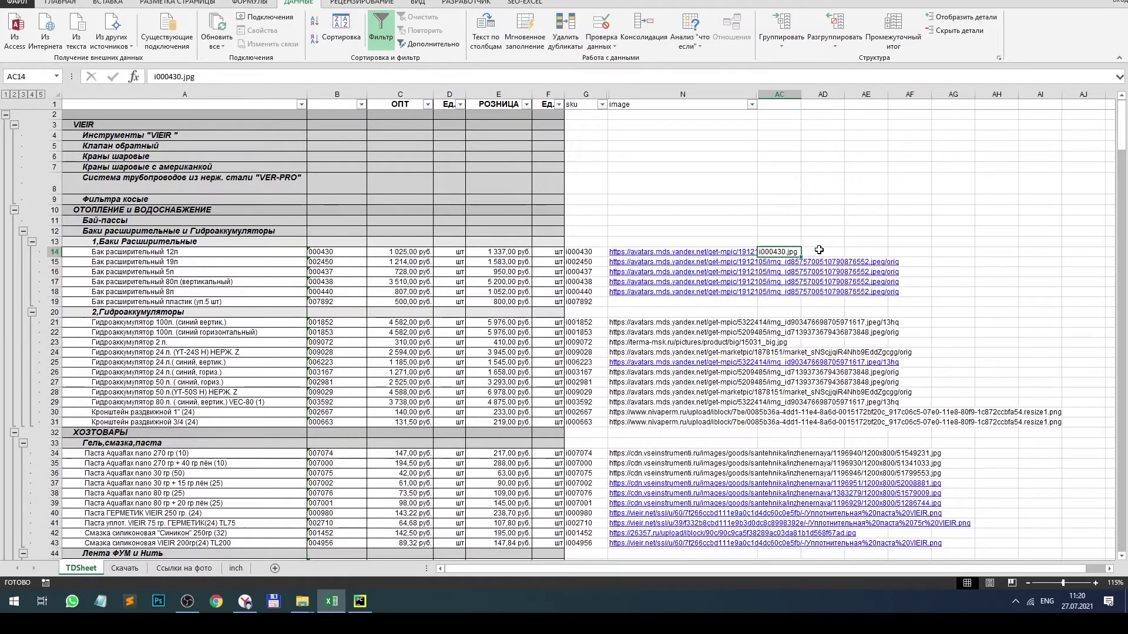
pyautogui.press('Delete')
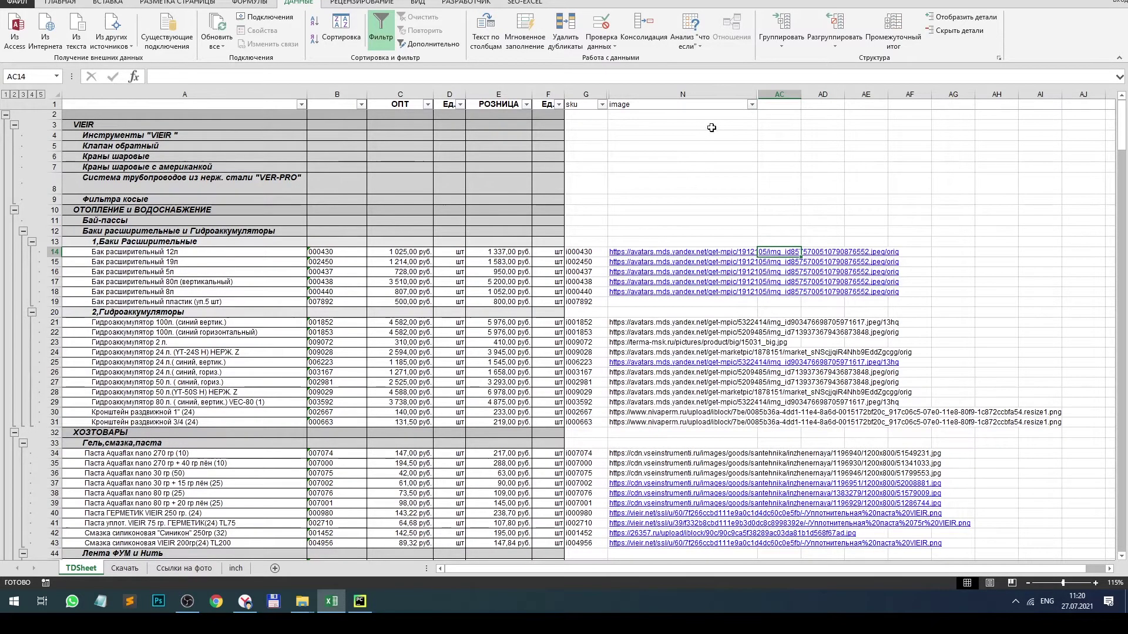
# Filter the image column to exclude the blank entries (Пустые).
pyautogui.click(752, 104)
pyautogui.moveTo(746, 231); pyautogui.dragTo(670, 306)
pyautogui.click(652, 294)
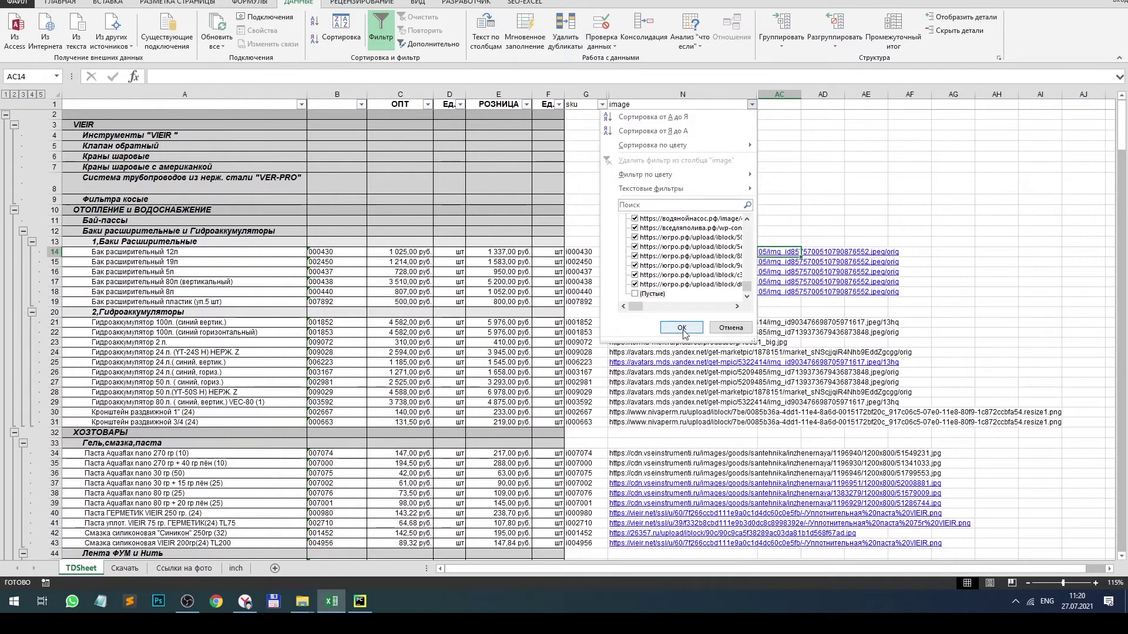
pyautogui.click(680, 328)
# Copy the filtered sku and image data from row 14 down, and paste it at cell A1 of the Скачать sheet.
pyautogui.moveTo(585, 94); pyautogui.dragTo(623, 91)
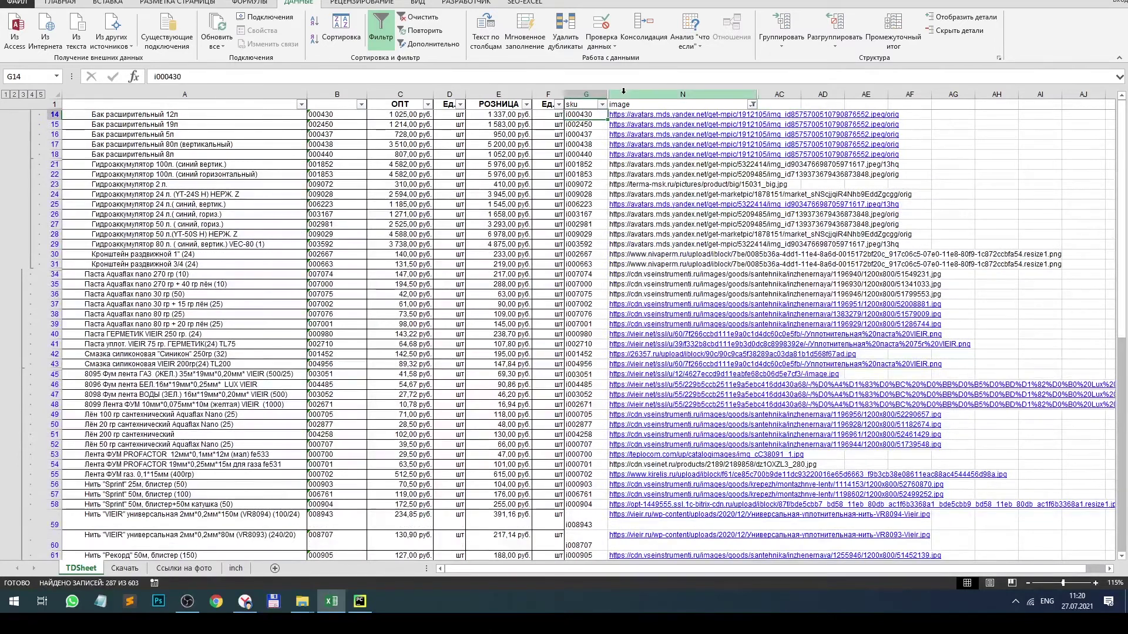
pyautogui.hotkey('shift', 'Return')
pyautogui.press('Return')
pyautogui.hotkey('shift', 'Return')
pyautogui.press('Down')
pyautogui.hotkey('shift', 'Right')
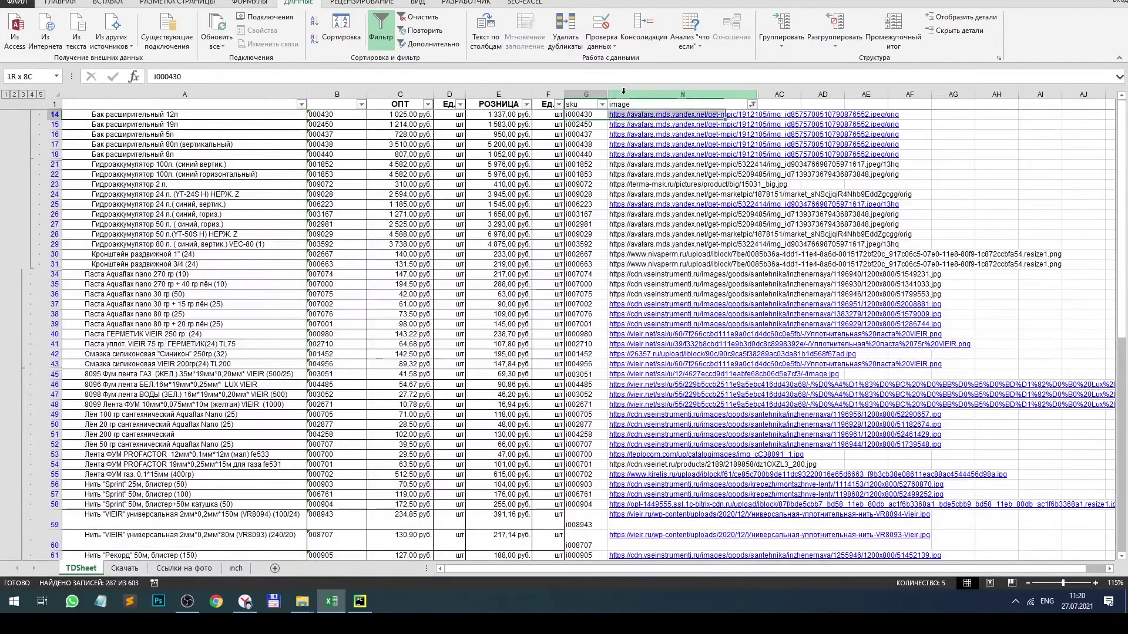
pyautogui.hotkey('ctrl', 'shift', 'Down')
pyautogui.hotkey('ctrl', 'c')
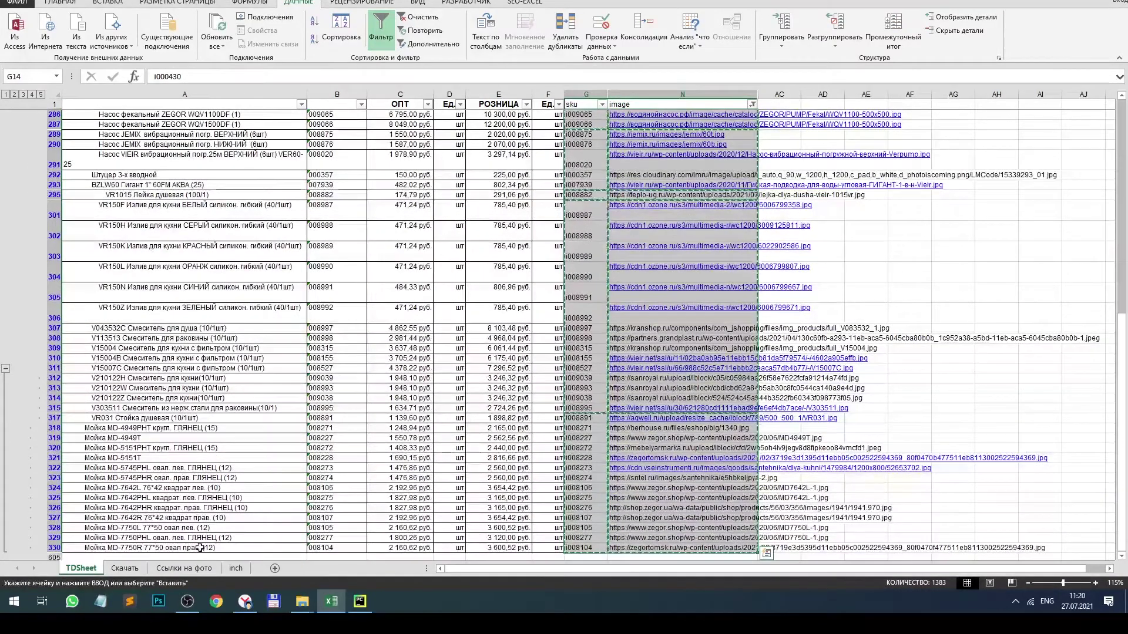
pyautogui.click(140, 571)
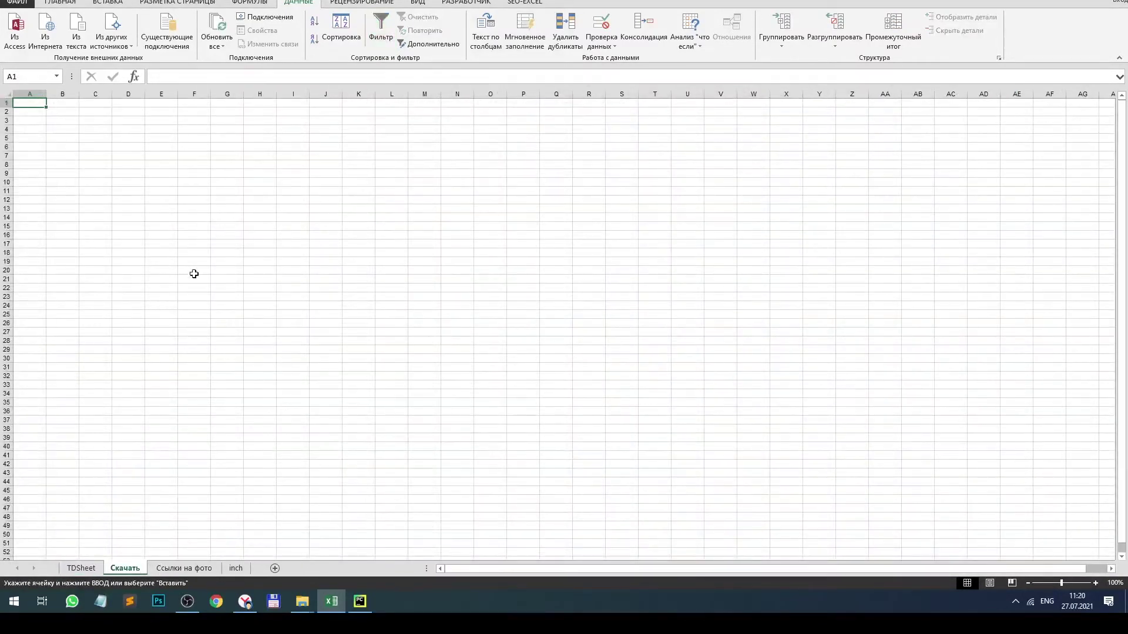
pyautogui.hotkey('ctrl', 'v')
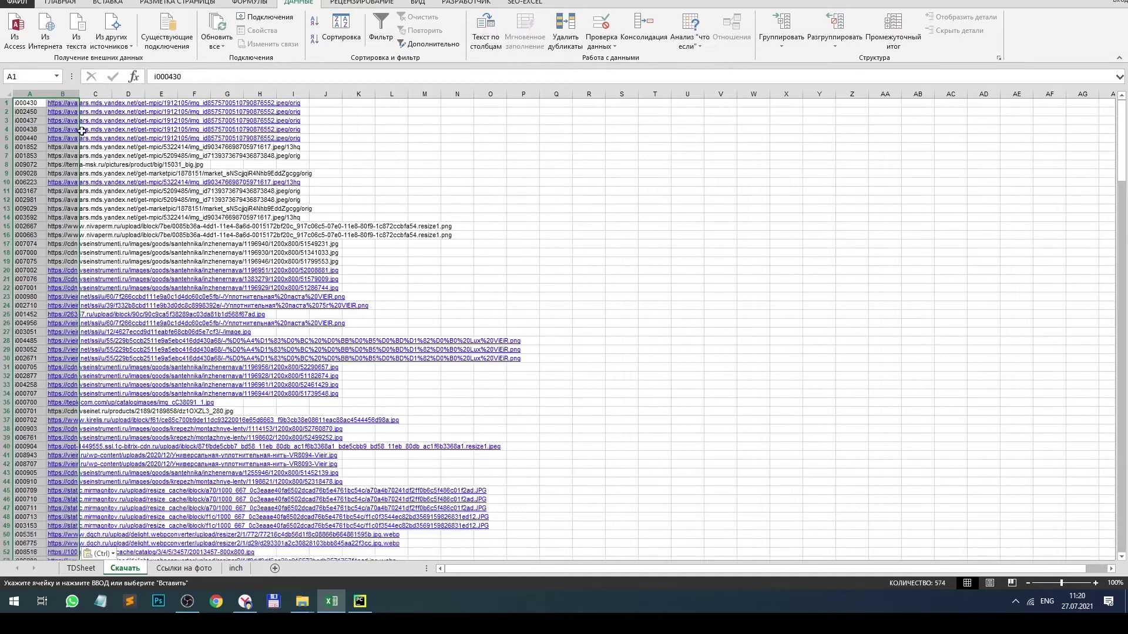
# Remove duplicate rows across the whole Скачать sheet, comparing only the links in column B.
pyautogui.click(32, 105)
pyautogui.click(7, 94)
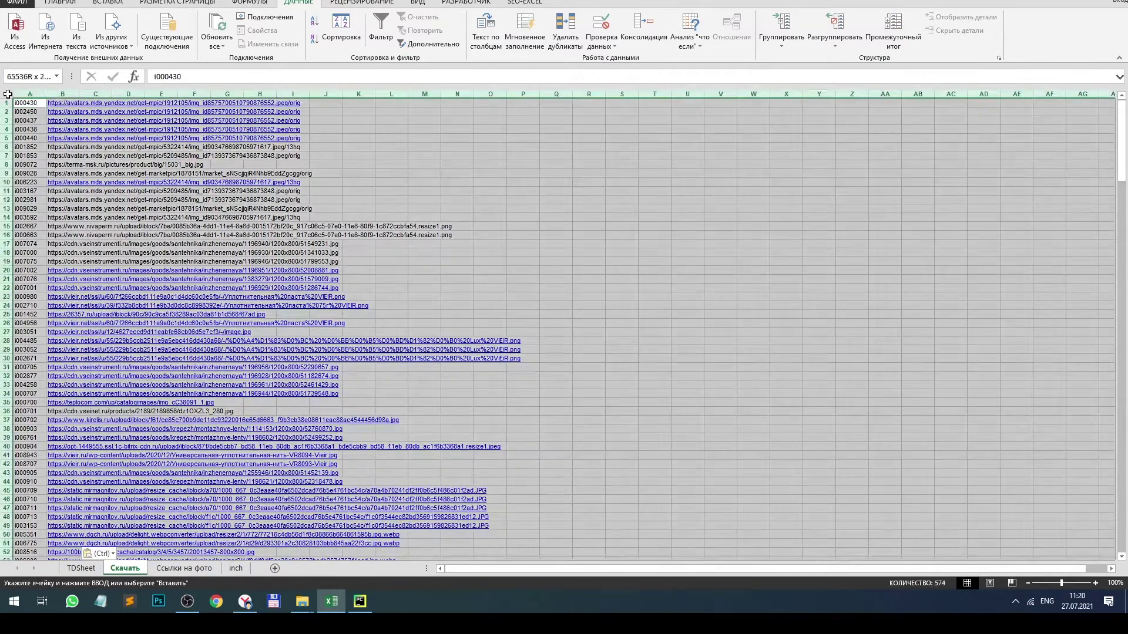
pyautogui.click(565, 32)
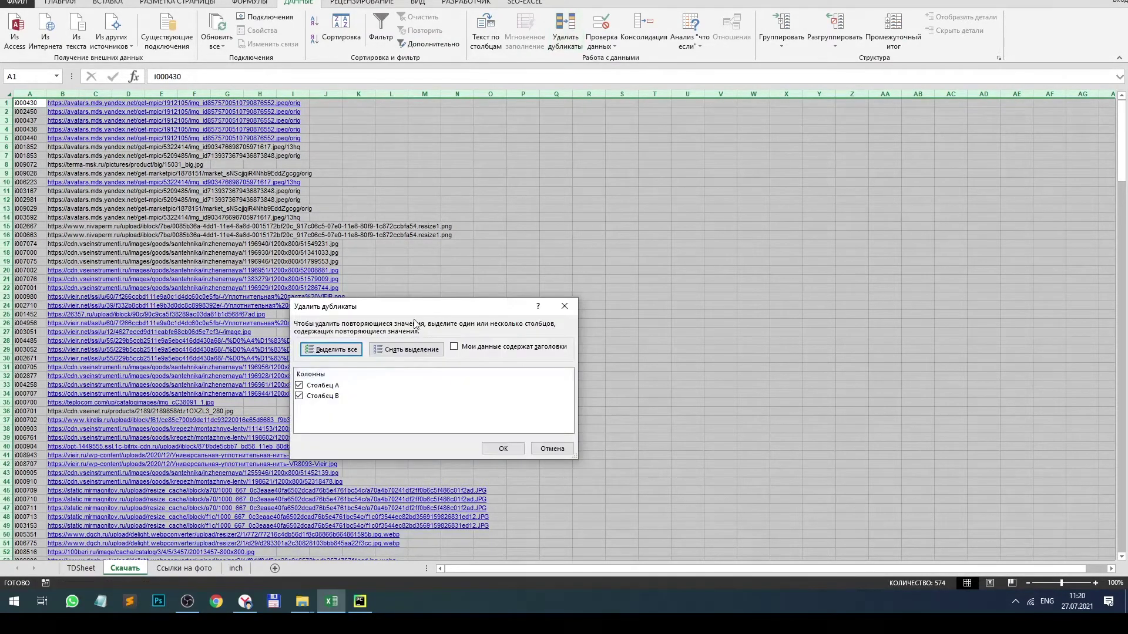
pyautogui.click(328, 386)
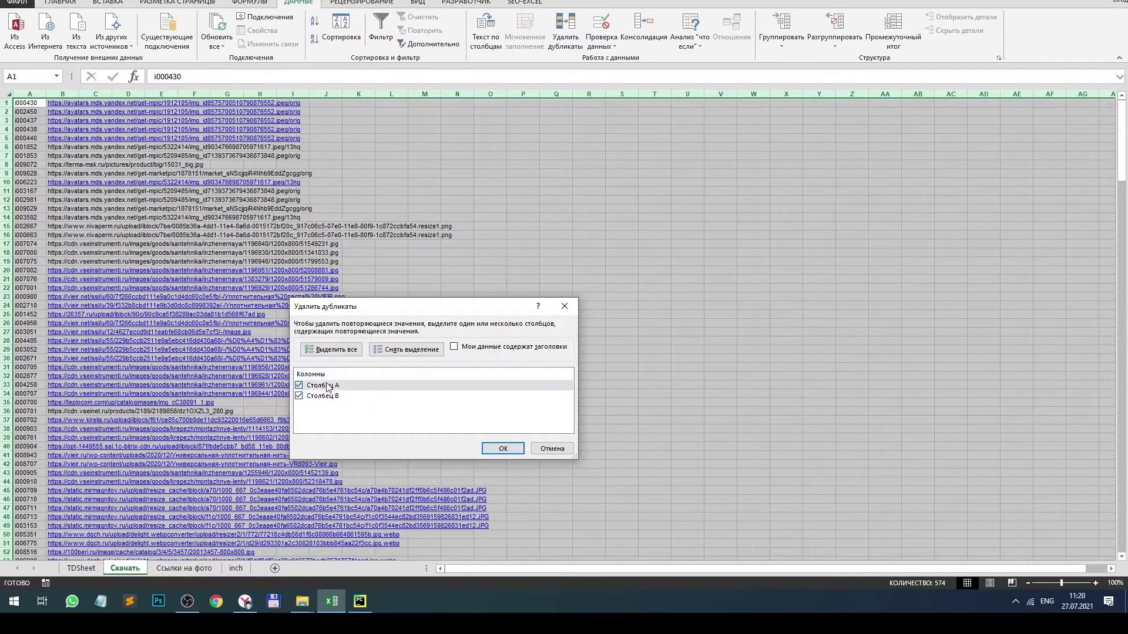
pyautogui.click(503, 450)
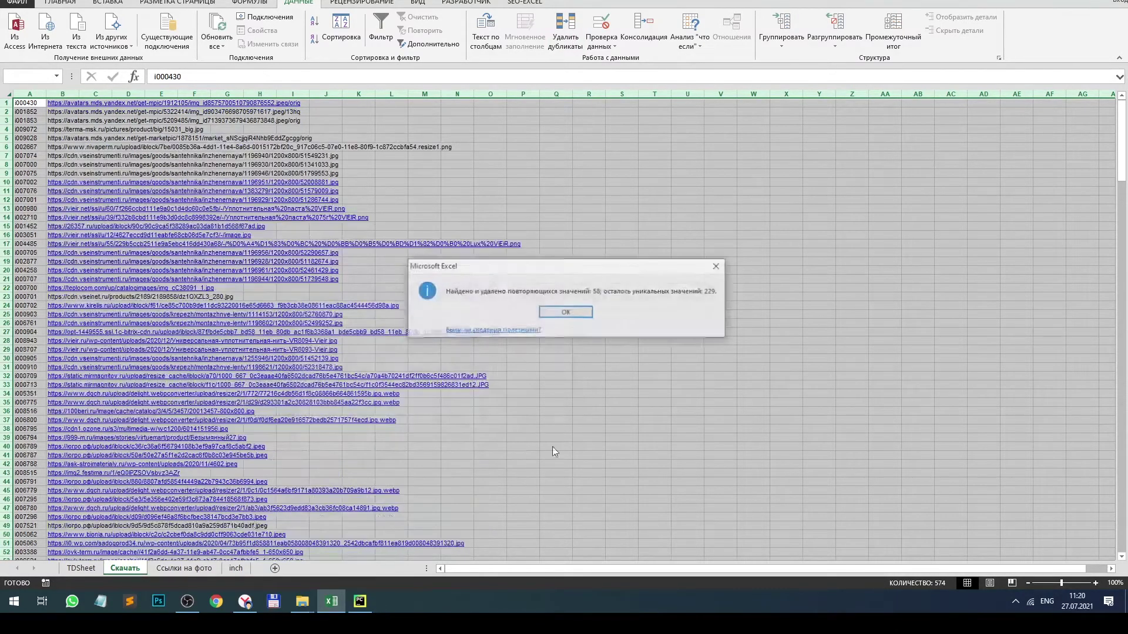
pyautogui.click(580, 315)
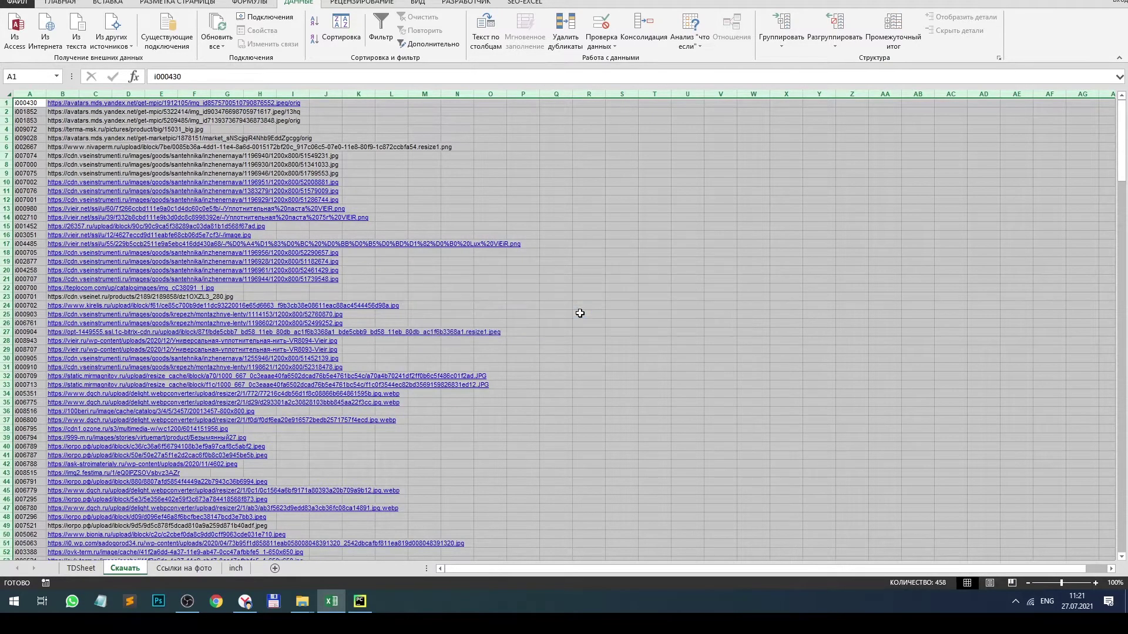
# Check the extent of the image link list in column B, from row 1 down to its last entry.
pyautogui.click(433, 188)
pyautogui.click(59, 128)
pyautogui.hotkey('ctrl', 'Up')
pyautogui.hotkey('ctrl', 'shift', 'Down')
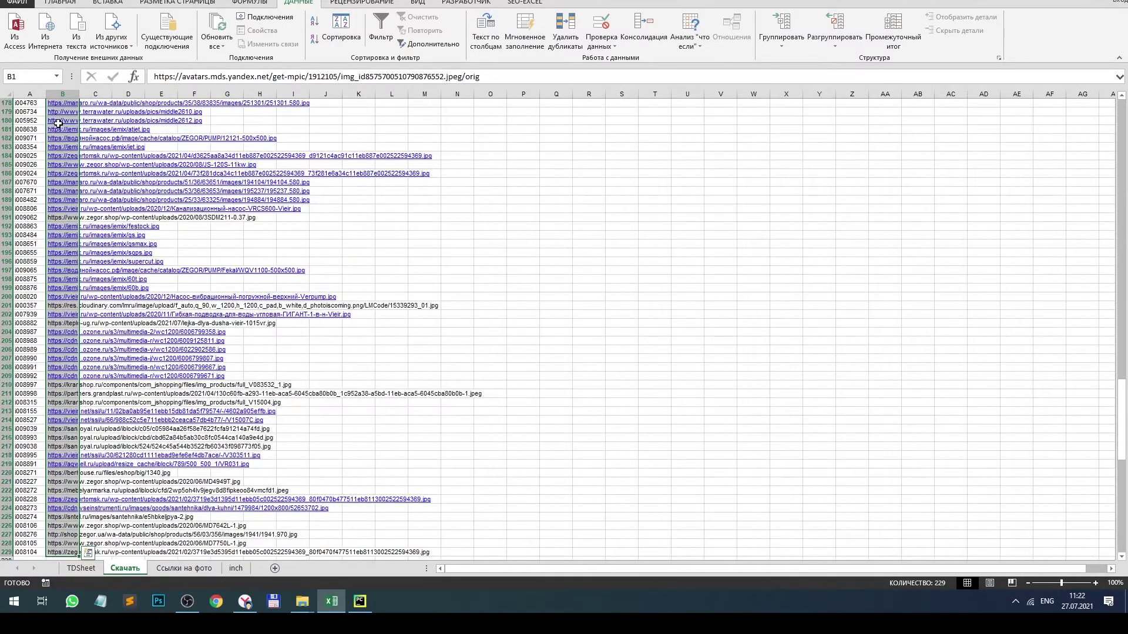
pyautogui.hotkey('ctrl', 'Up')
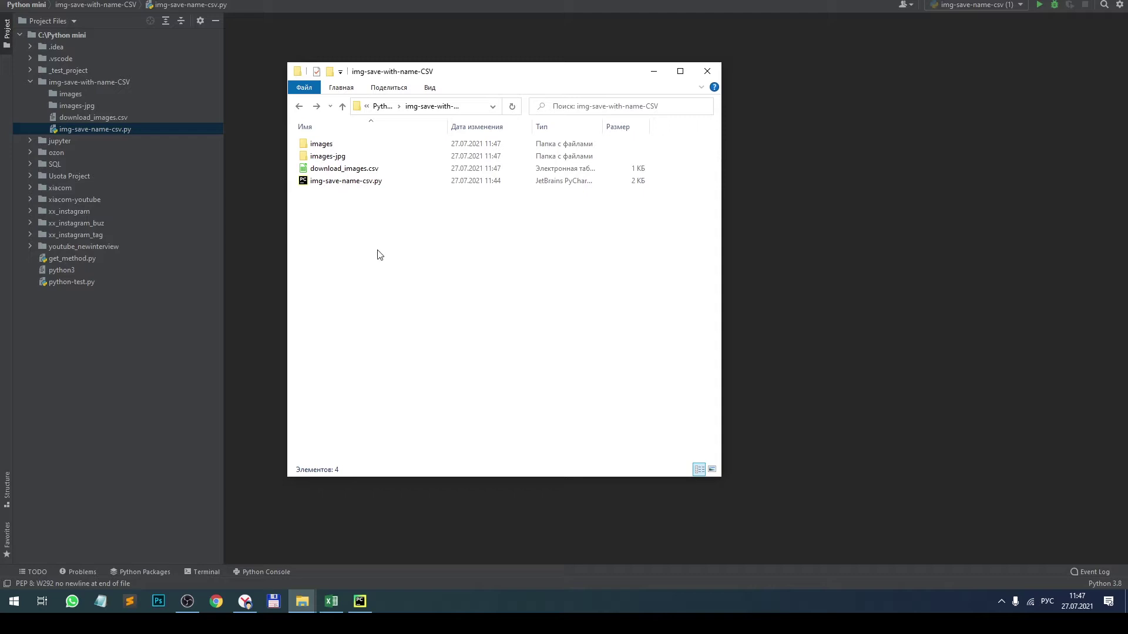
# Open the img-save-name-csv.py script from the img-save-with-name-CSV folder in PyCharm and view its code.
pyautogui.doubleClick(306, 183)
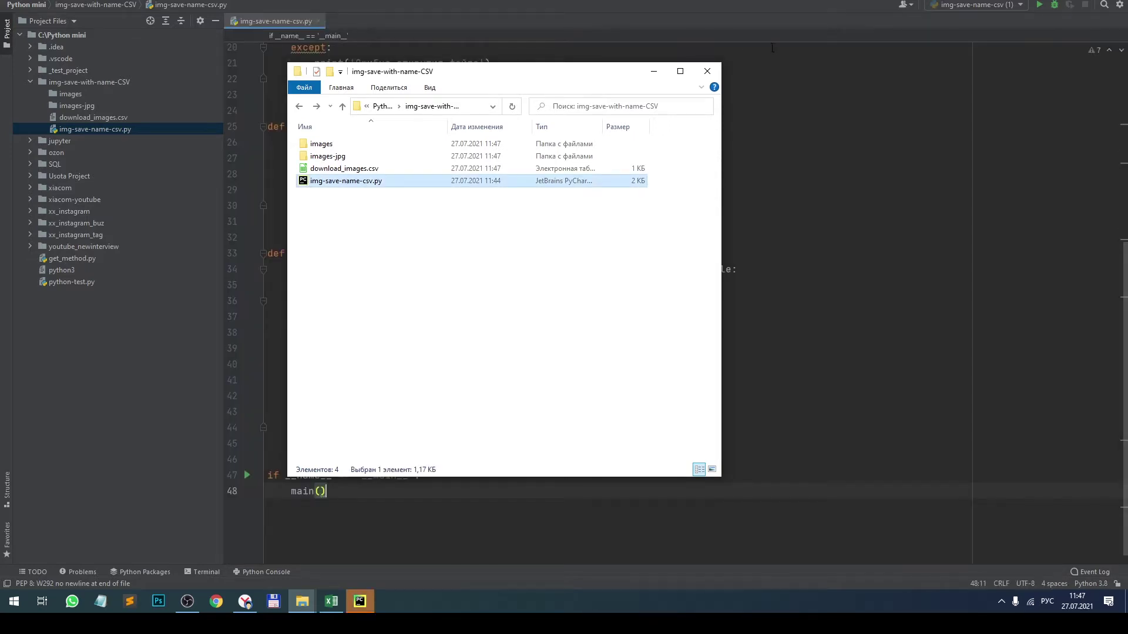
pyautogui.moveTo(650, 71); pyautogui.dragTo(888, 124)
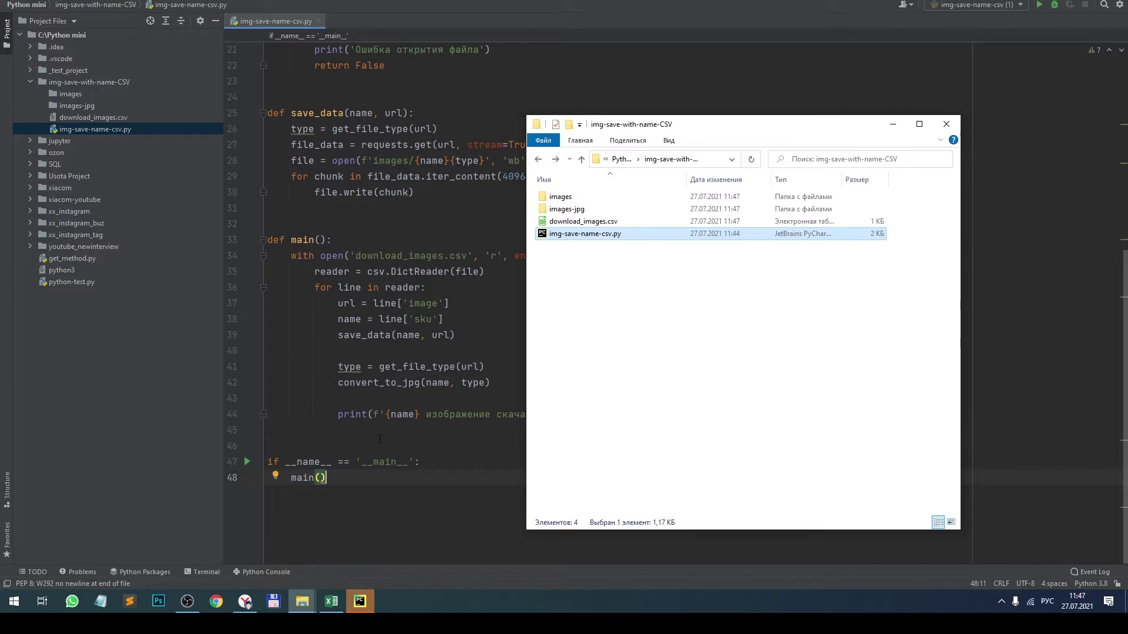
pyautogui.click(360, 601)
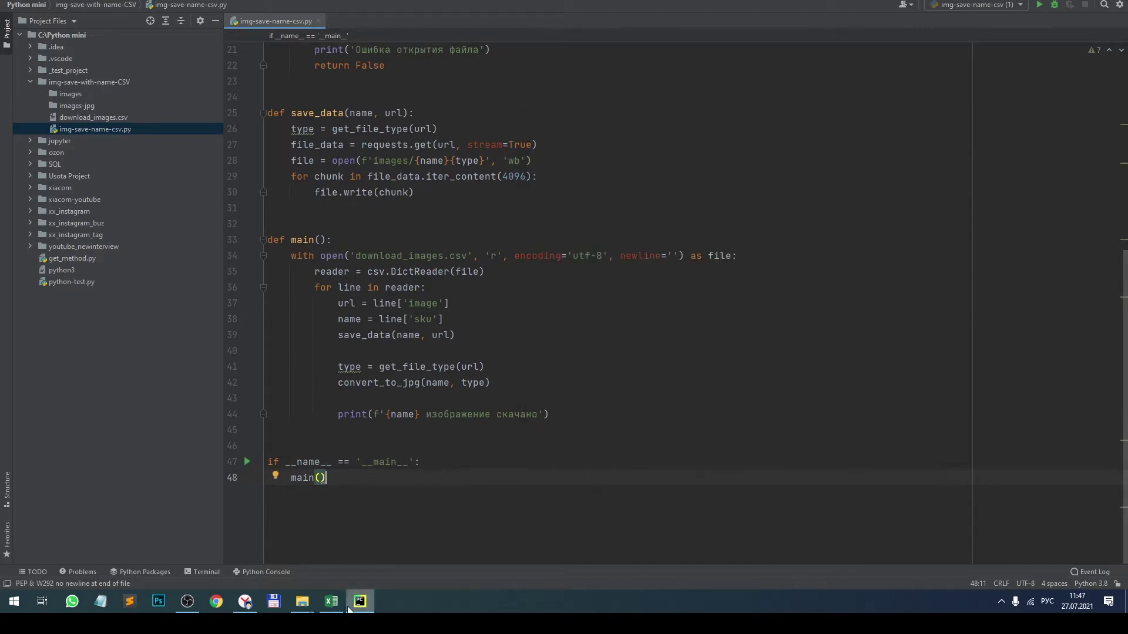
# Open download_images.csv from the script folder in LibreOffice Calc with UTF-8 encoding, and widen column A.
pyautogui.moveTo(335, 606)
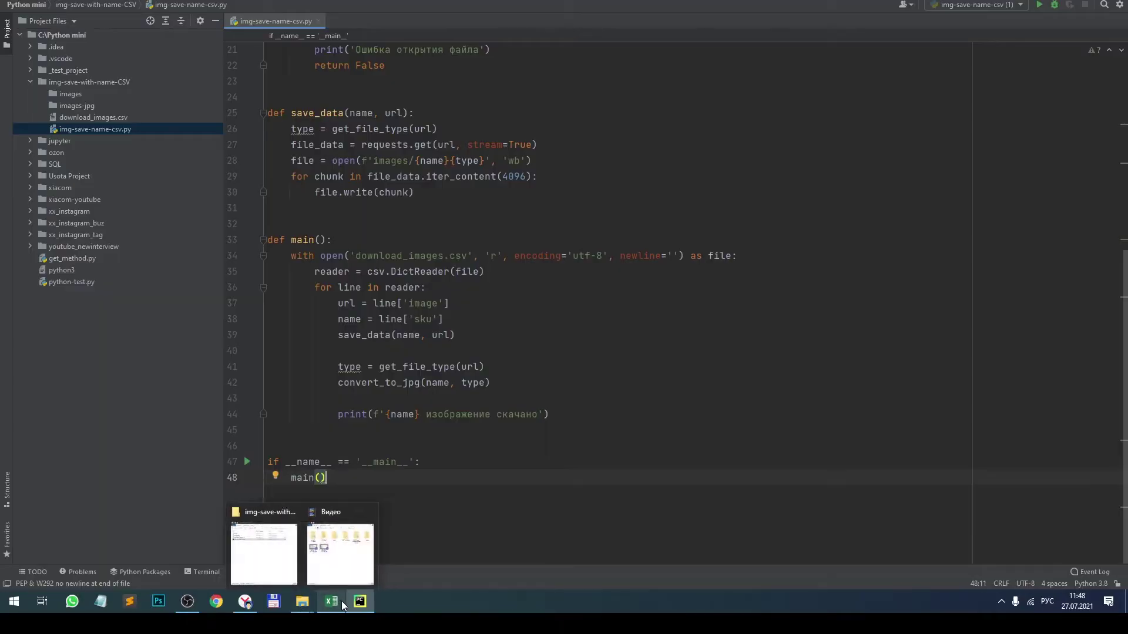
pyautogui.click(360, 601)
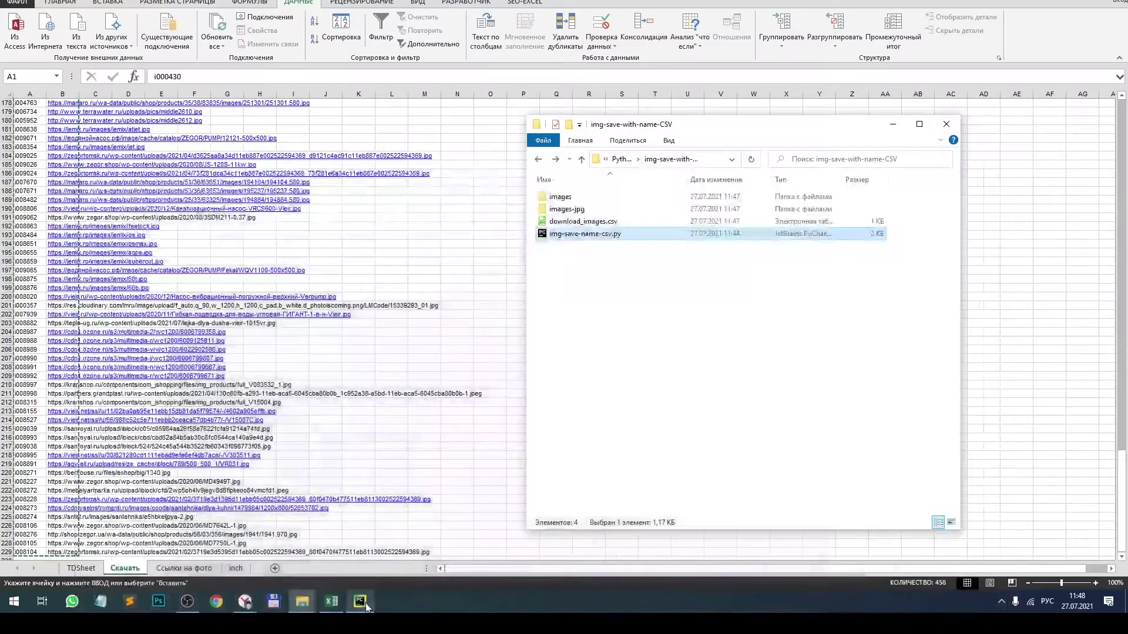
pyautogui.doubleClick(563, 223)
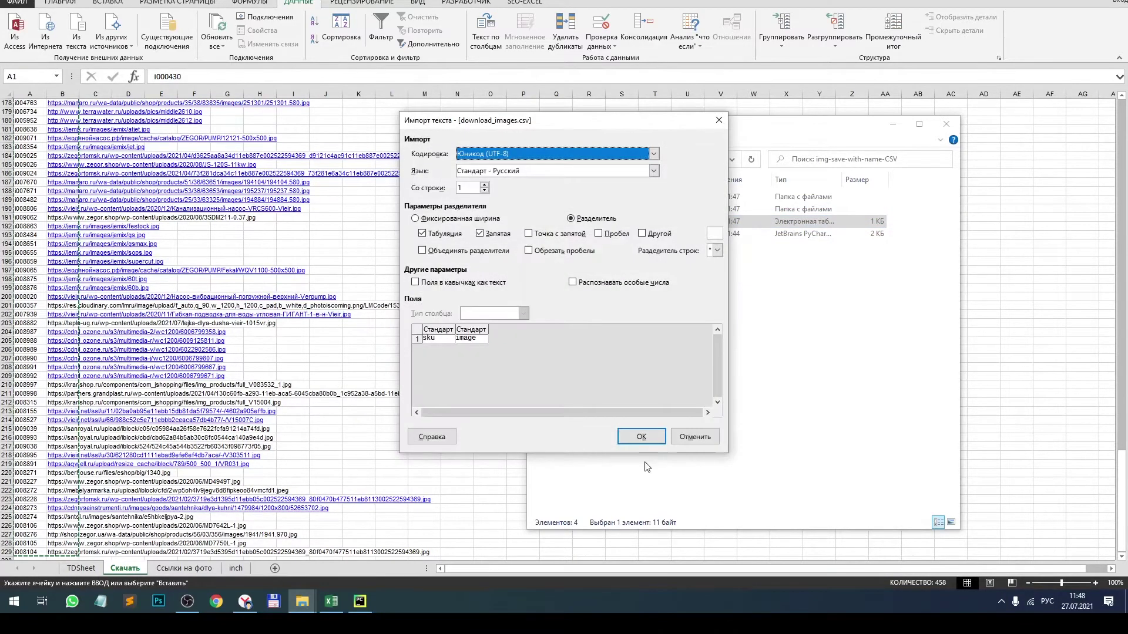
pyautogui.click(650, 443)
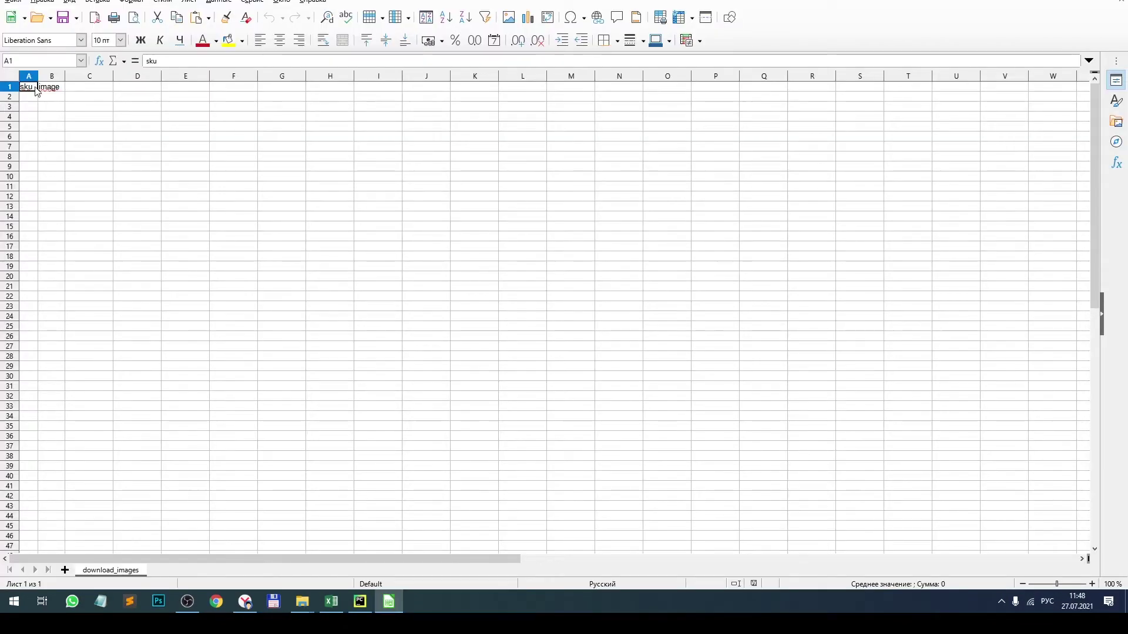
pyautogui.moveTo(39, 76); pyautogui.dragTo(81, 75)
pyautogui.click(43, 100)
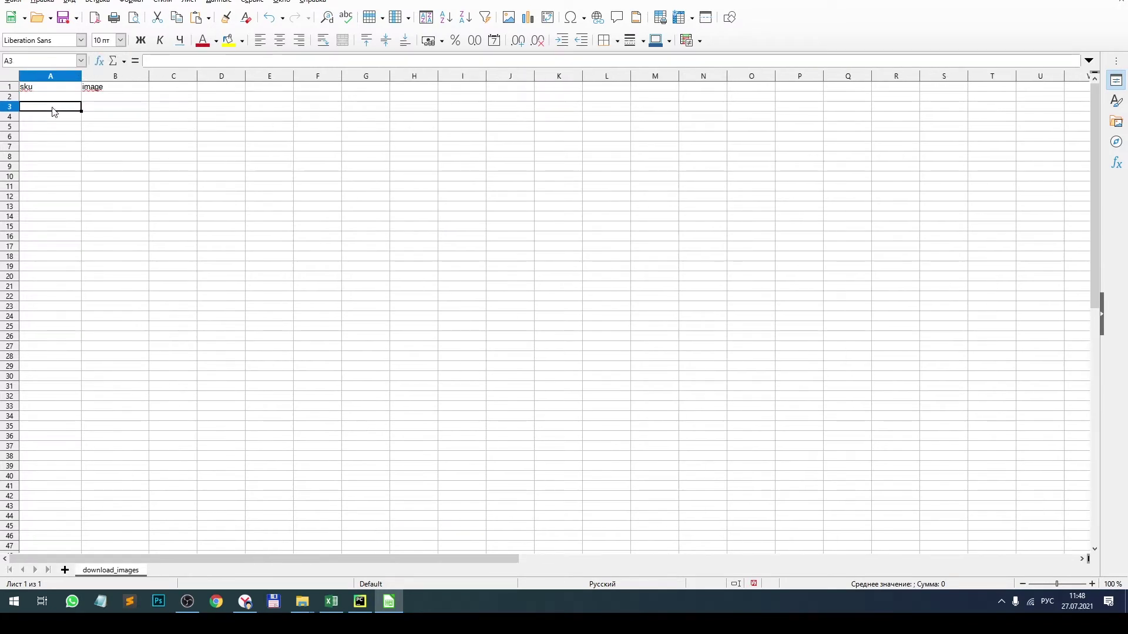
pyautogui.click(111, 97)
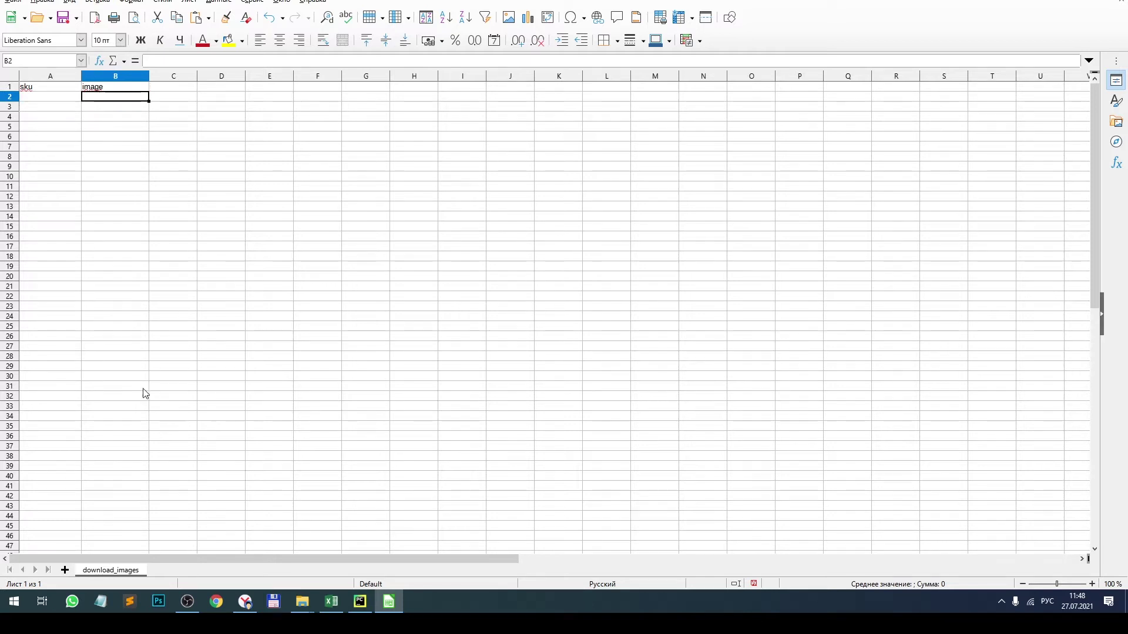
# Switch to Excel to check the copied sku and link list on the Скачать sheet, and return to download_images.csv.
pyautogui.hotkey('alt', 'Tab')
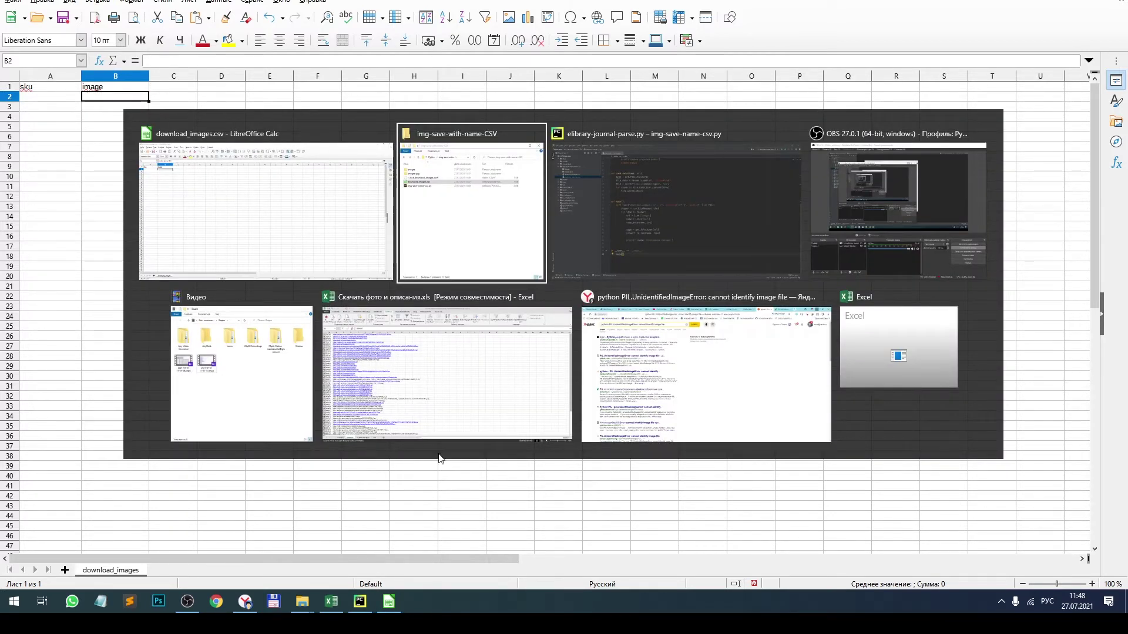
pyautogui.press('Down')
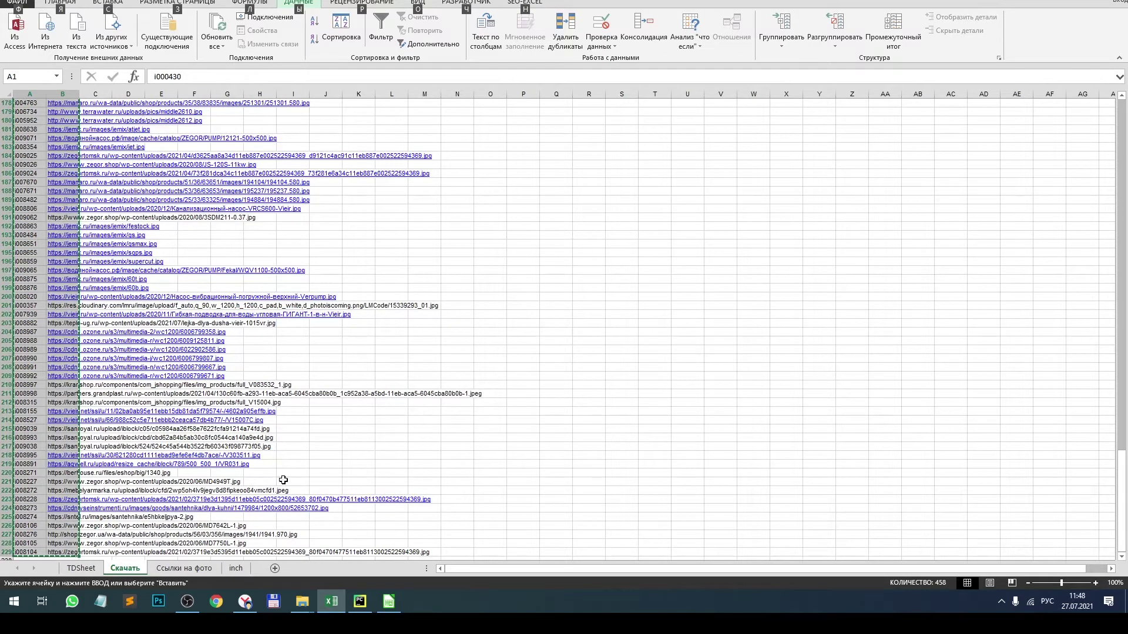
pyautogui.hotkey('alt', 'Tab')
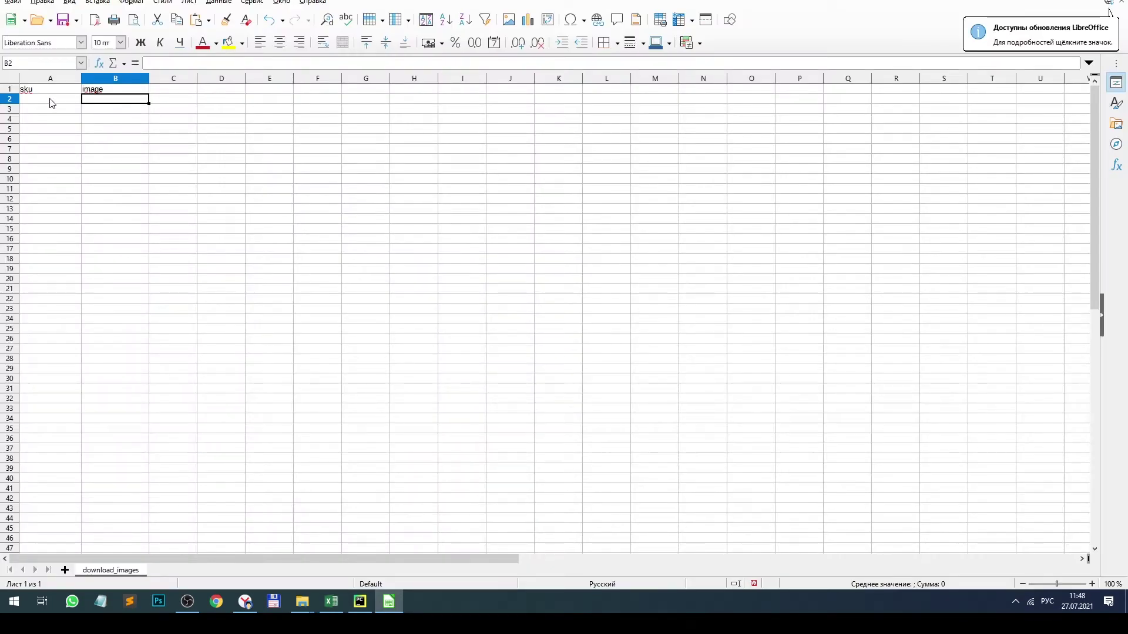
# Paste the copied list as text only into download_images.csv from cell A2, and check its last row.
pyautogui.click(52, 103)
pyautogui.rightClick(52, 103)
pyautogui.moveTo(128, 152)
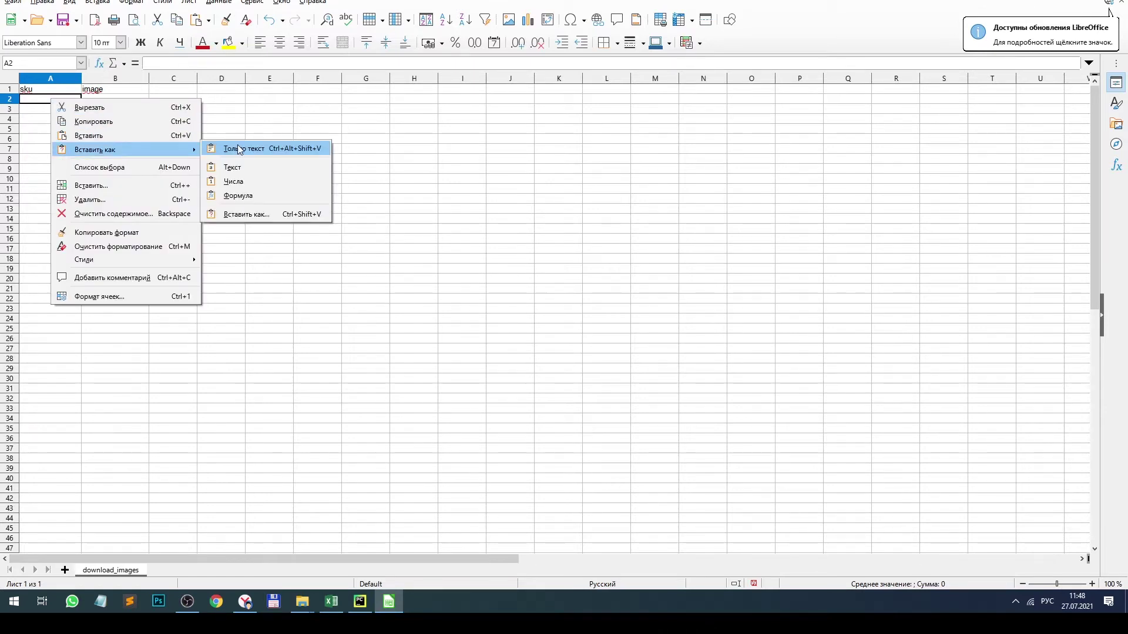
pyautogui.click(240, 149)
pyautogui.press('Return')
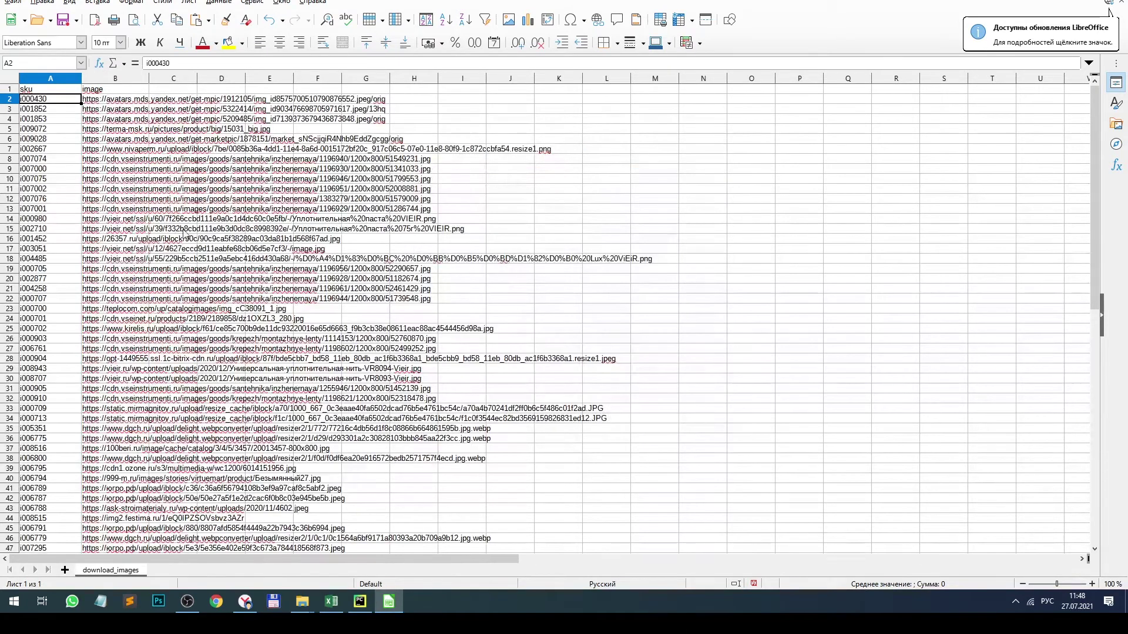
pyautogui.hotkey('ctrl', 'Down')
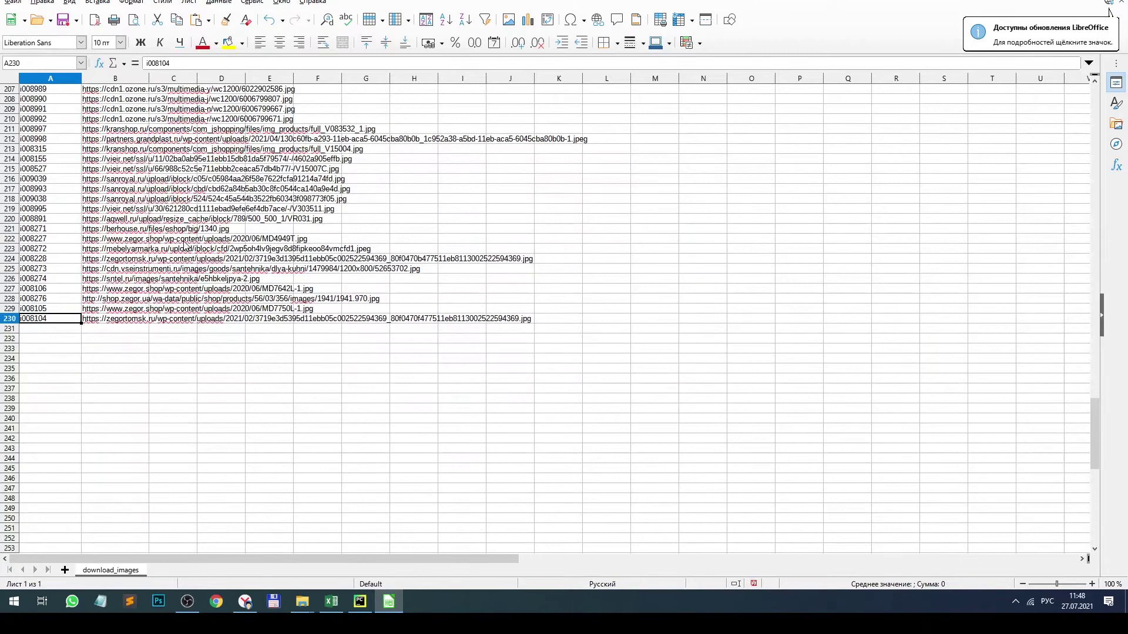
pyautogui.hotkey('ctrl', 'Home')
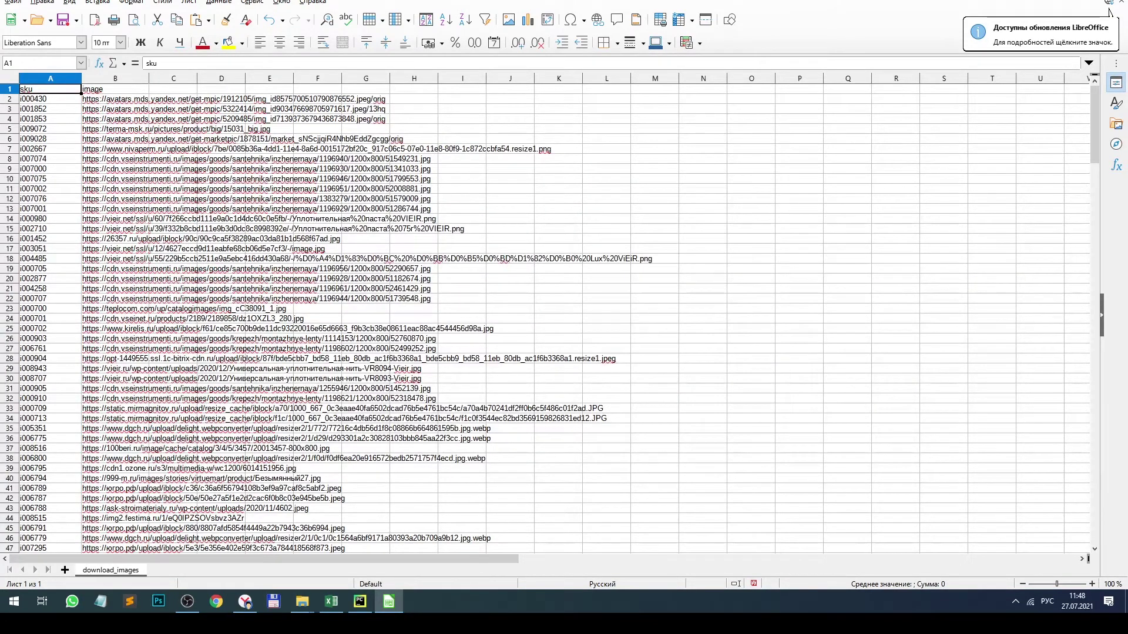
# Close download_images.csv, saving the changes in its existing CSV format.
pyautogui.hotkey('ctrl', 'w')
pyautogui.click(529, 316)
pyautogui.click(541, 333)
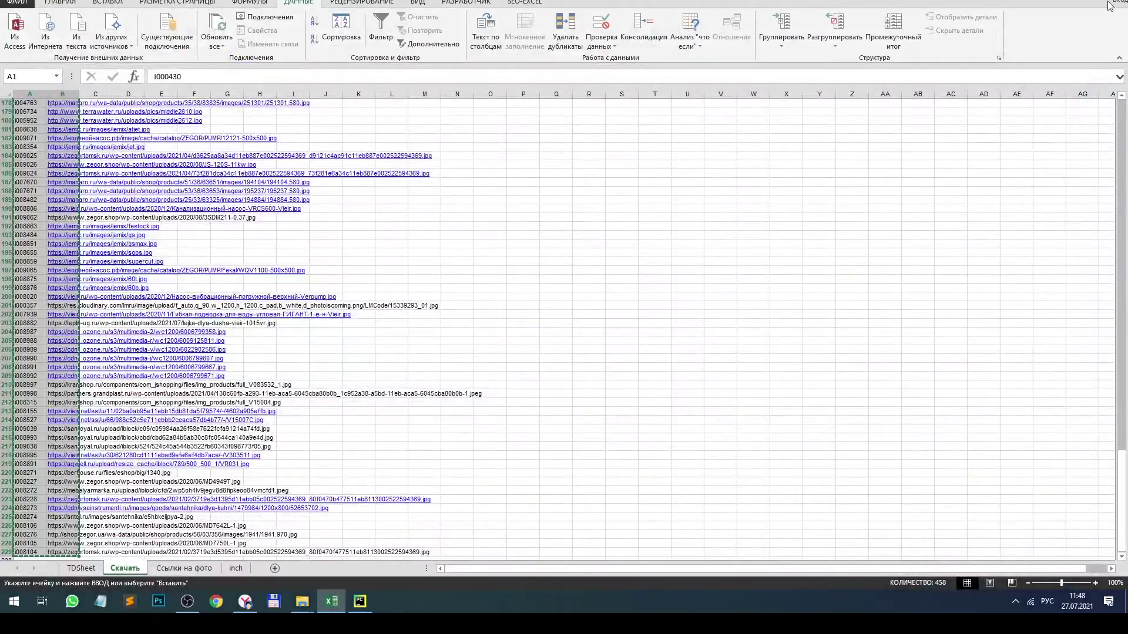
# Switch to PyCharm and run the img-save-name-csv.py script from its main block.
pyautogui.click(360, 601)
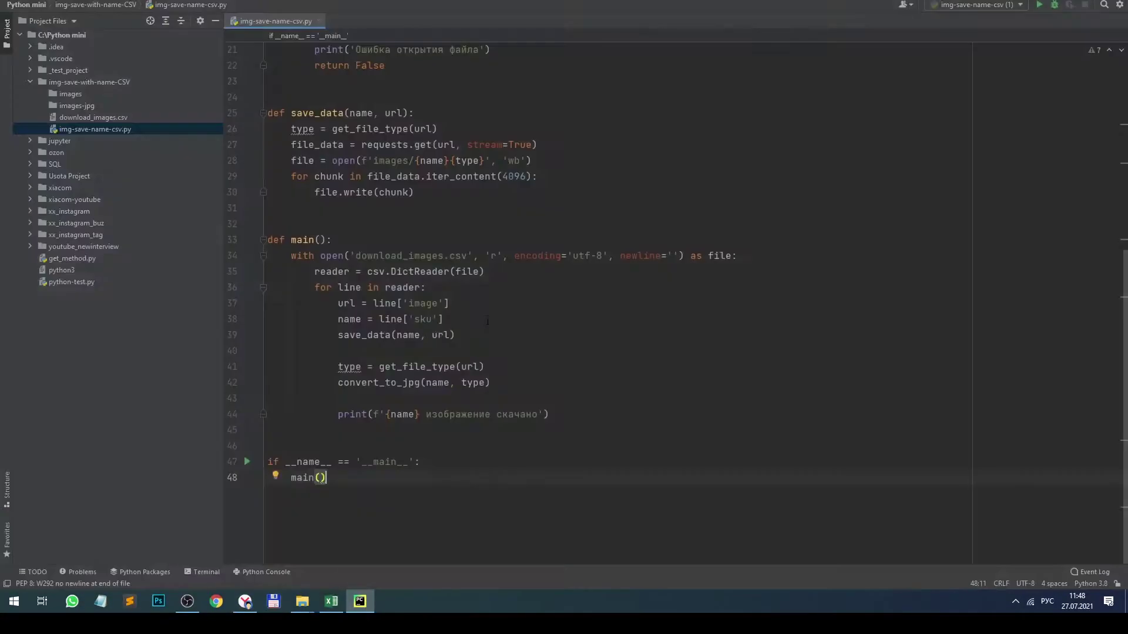
pyautogui.click(250, 468)
pyautogui.click(262, 468)
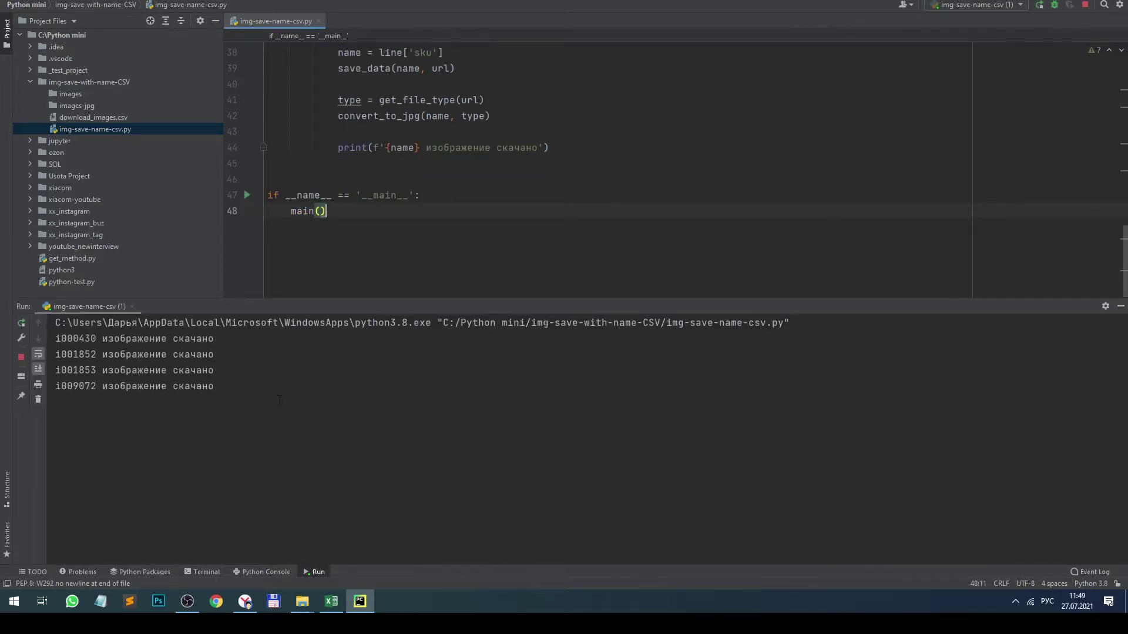
# Switch to File Explorer and check the downloaded files in the images folder and the converted ones in images-jpg.
pyautogui.moveTo(304, 612)
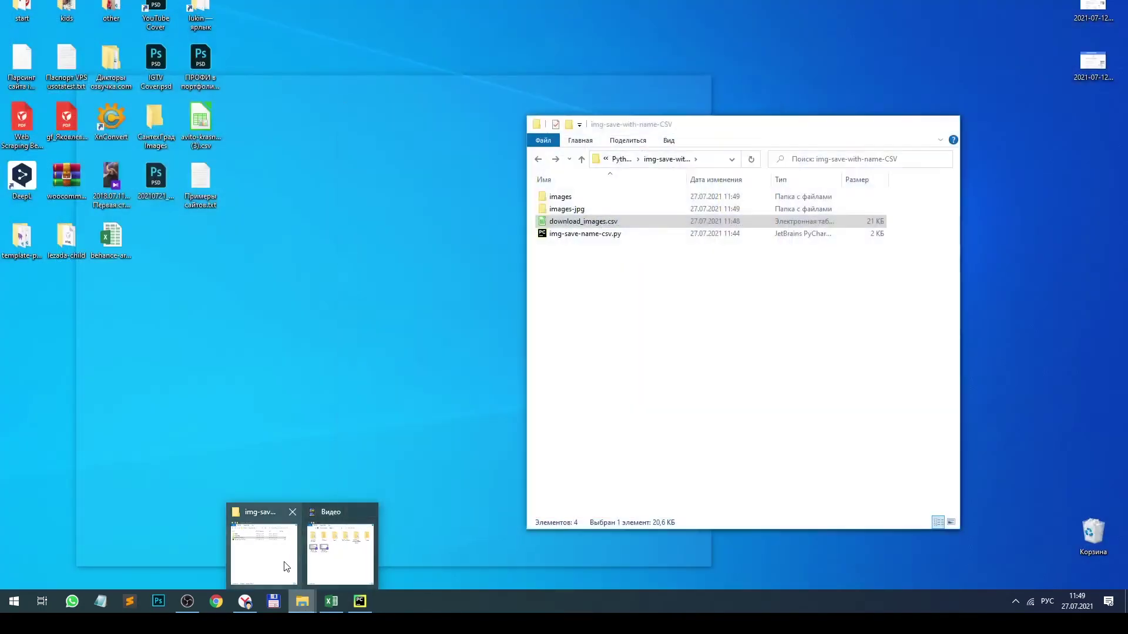
pyautogui.click(264, 552)
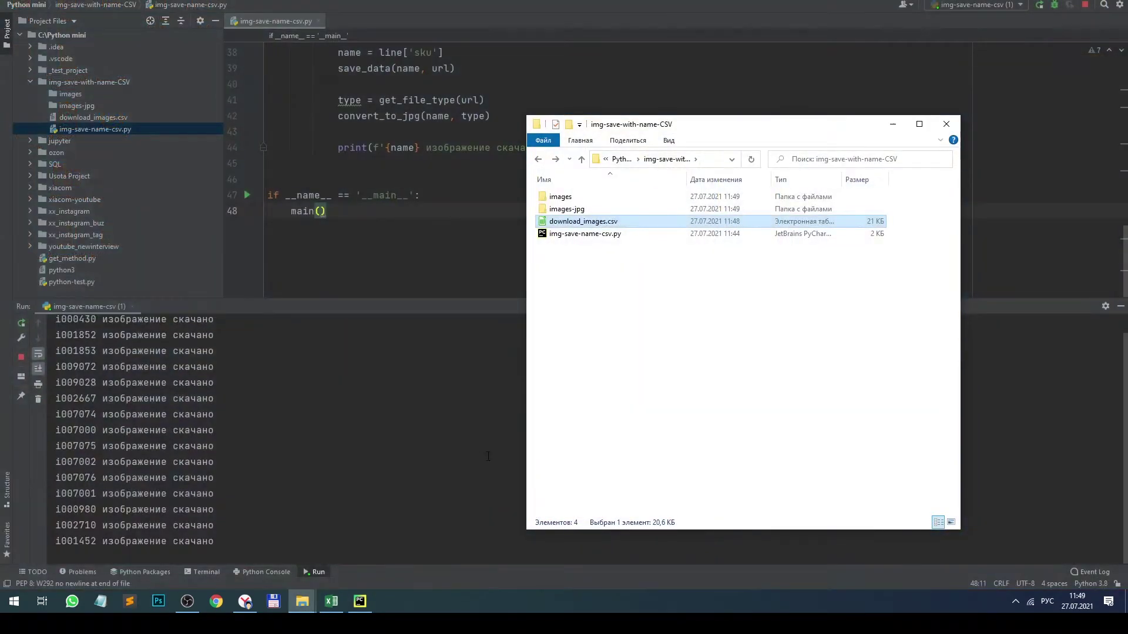
pyautogui.doubleClick(561, 197)
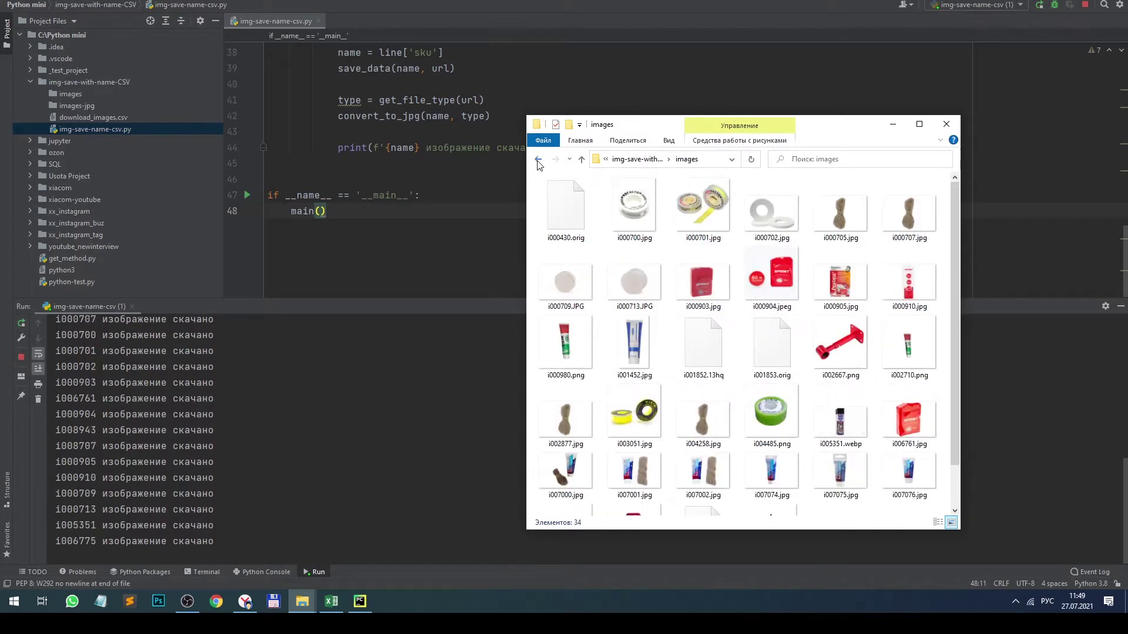
pyautogui.click(582, 159)
pyautogui.doubleClick(581, 210)
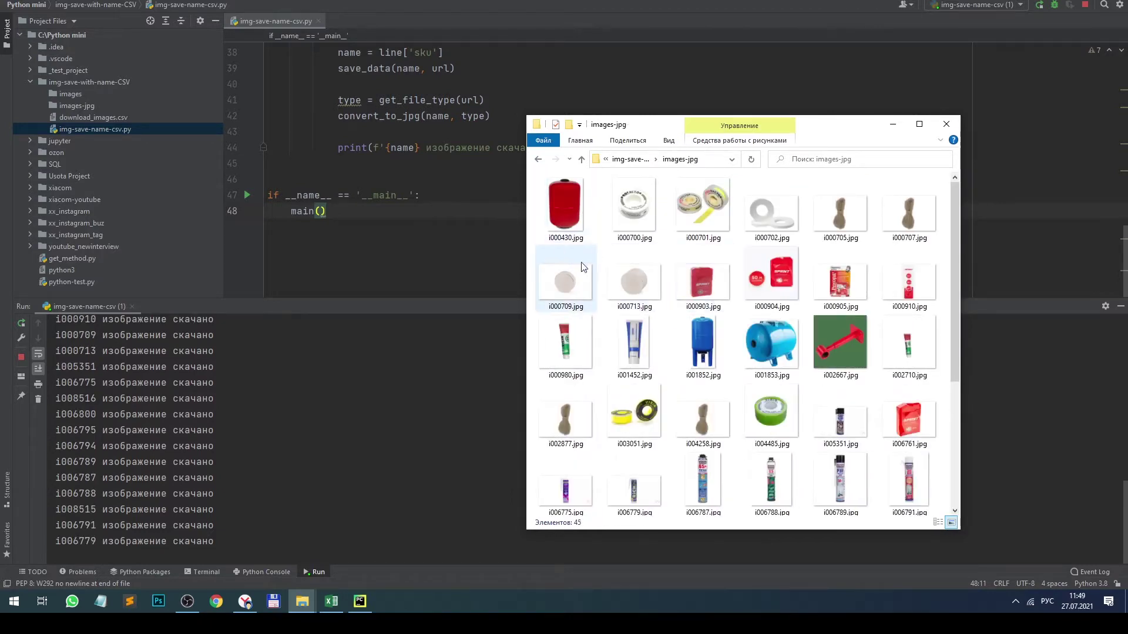
# Show the images-jpg folder as a details table and widen the name column to read the file names.
pyautogui.click(670, 141)
pyautogui.click(699, 181)
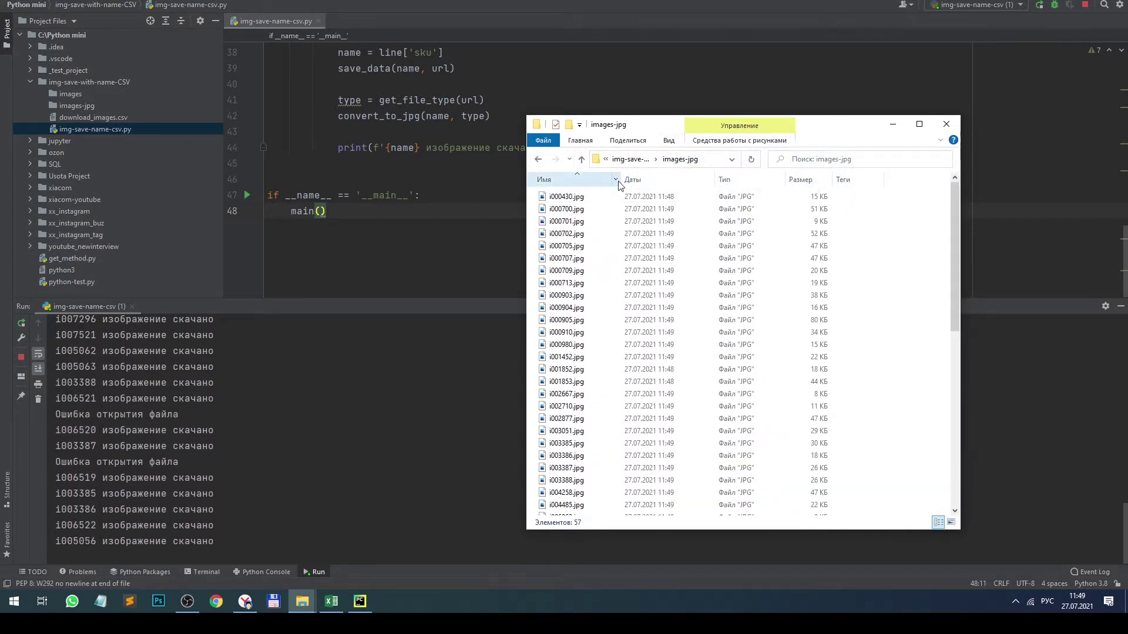
pyautogui.moveTo(619, 186); pyautogui.dragTo(741, 183)
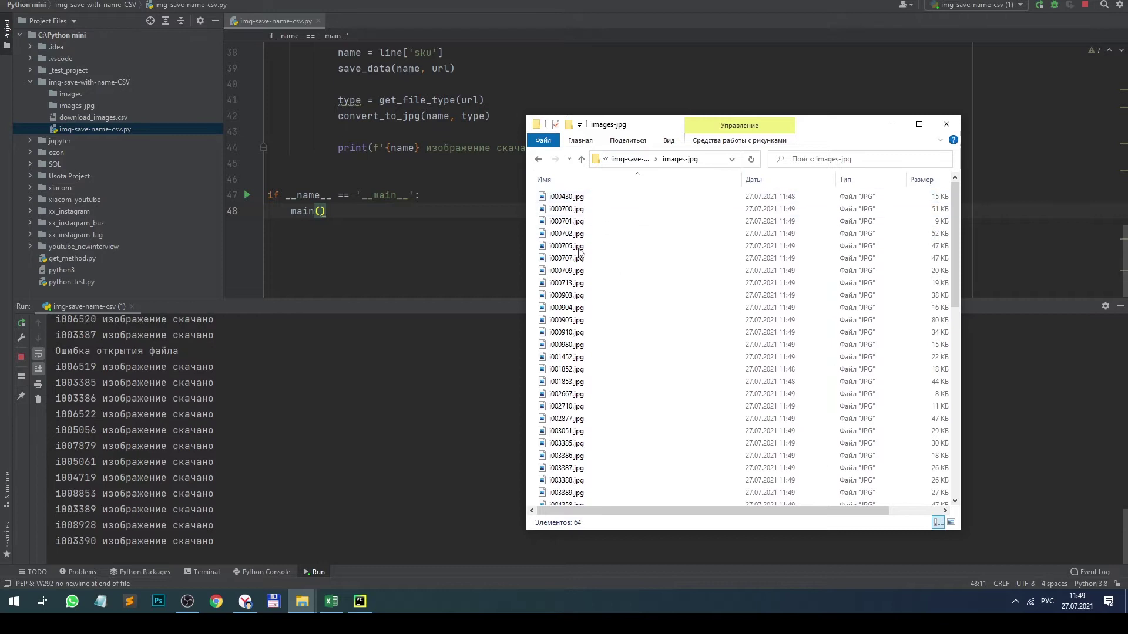
# In PyCharm's run output, find the last sku downloaded before the traceback and copy it, dismissing the DeepL window.
pyautogui.click(186, 452)
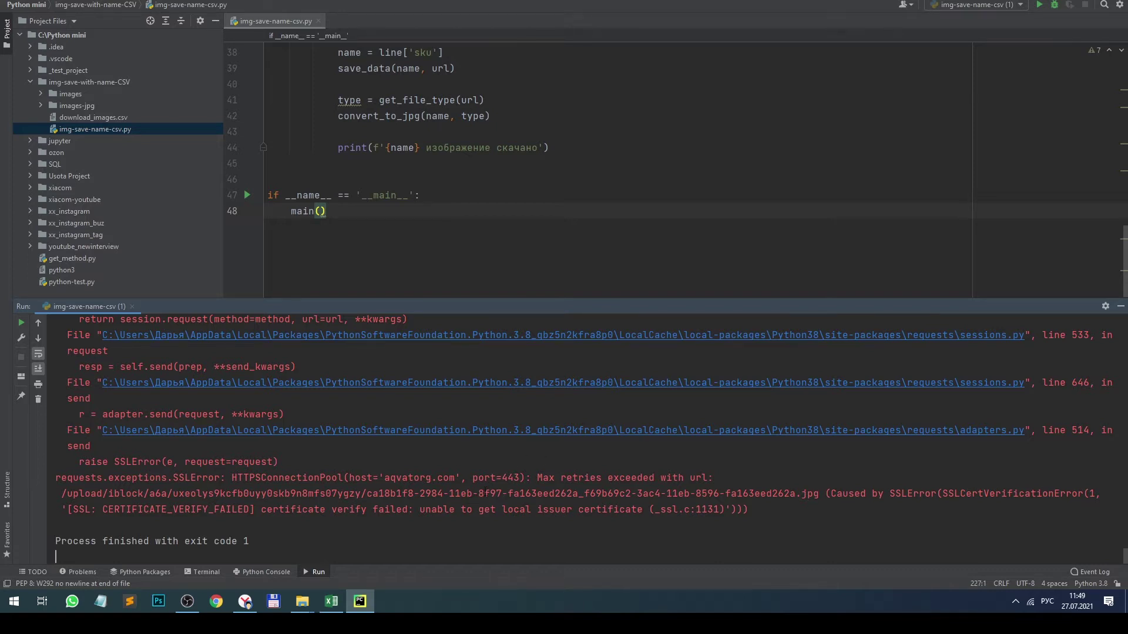
pyautogui.scroll(10, 460, 508)
pyautogui.scroll(12, 460, 508)
pyautogui.scroll(1, 471, 498)
pyautogui.doubleClick(78, 414)
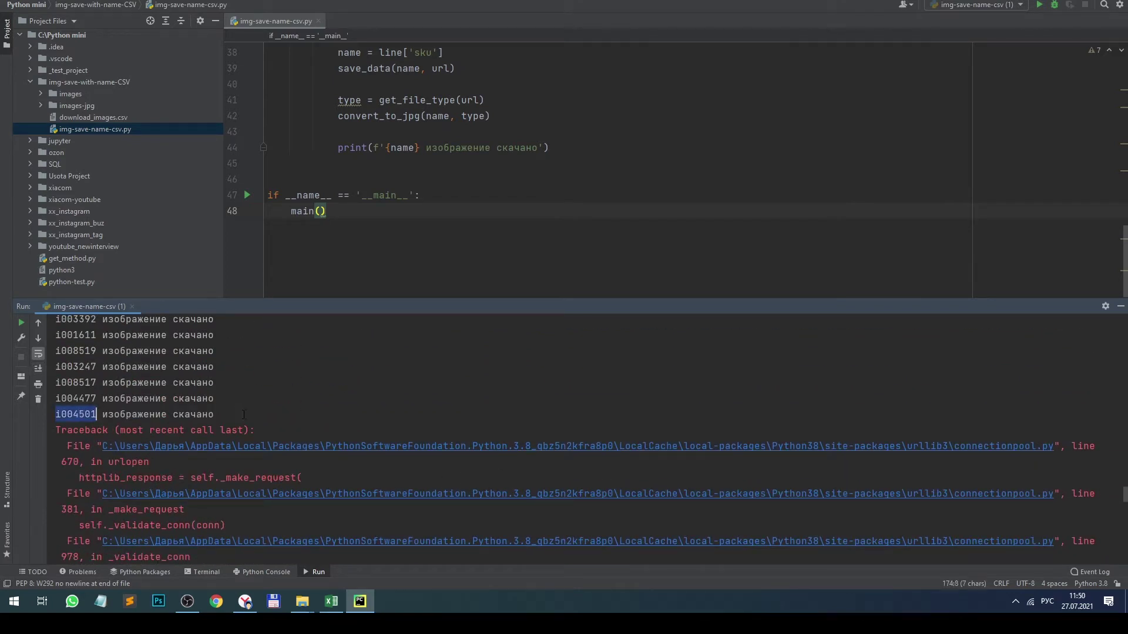
pyautogui.hotkey('ctrl', 'c')
pyautogui.hotkey('ctrl', 'c')
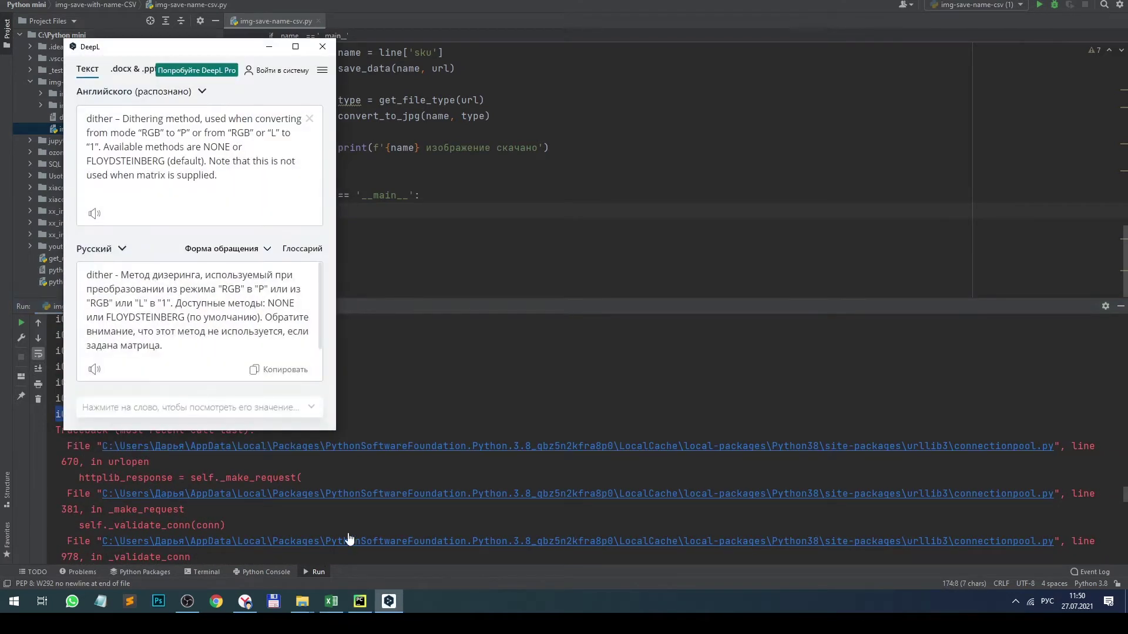
pyautogui.click(323, 46)
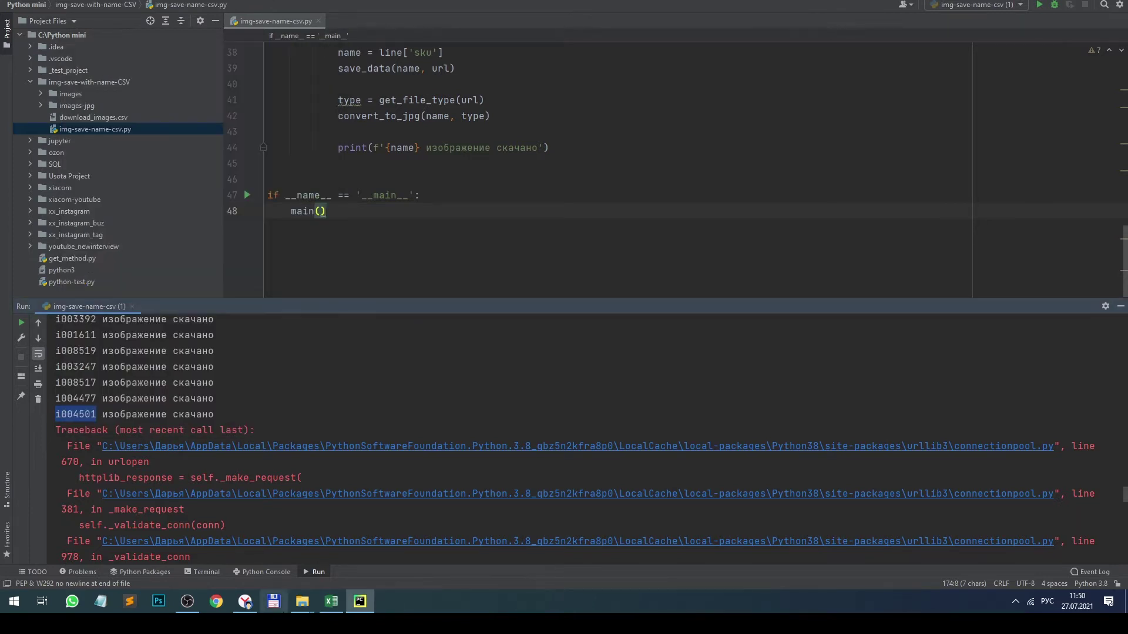
# Open download_images.csv in the PyCharm project and find the row with sku i004501.
pyautogui.doubleClick(79, 119)
pyautogui.hotkey('ctrl', 'f')
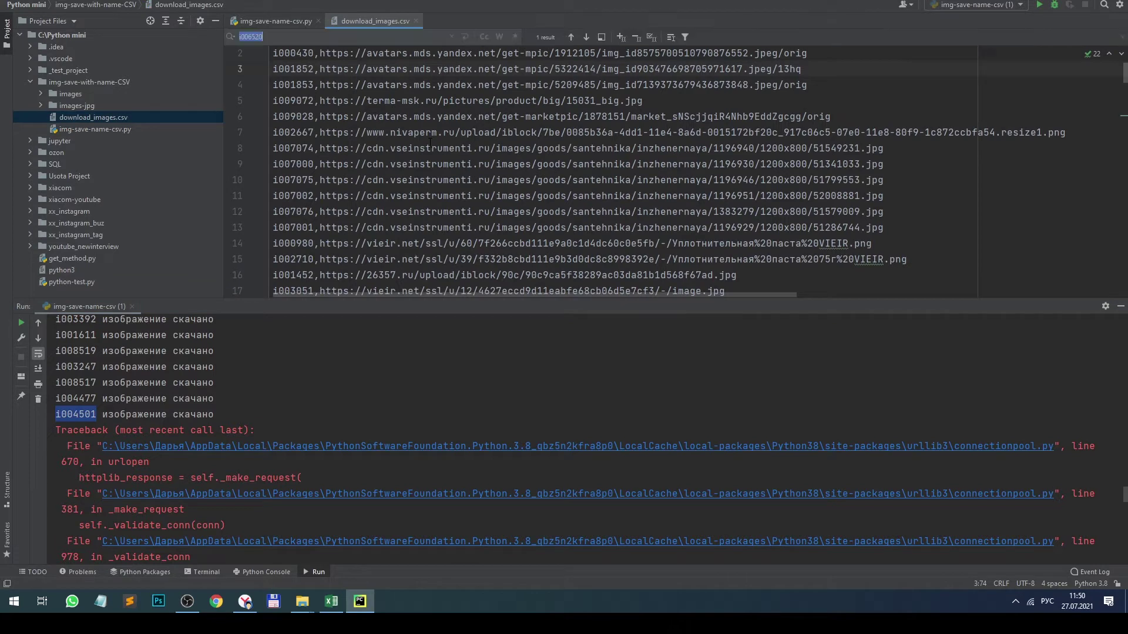
pyautogui.hotkey('ctrl', 'v')
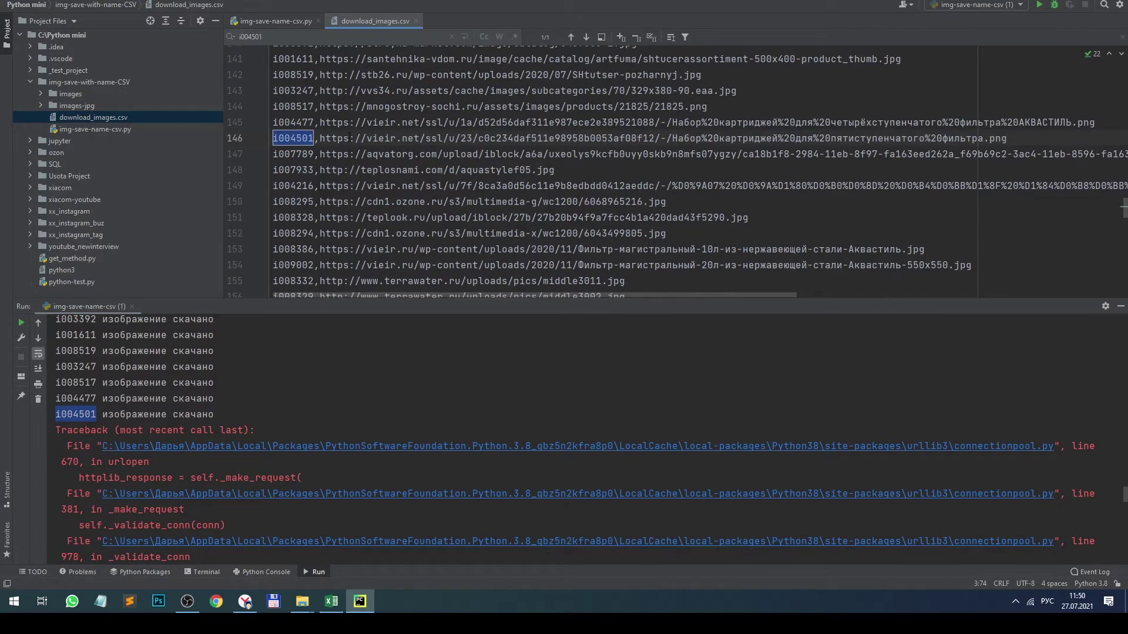
pyautogui.click(350, 138)
# Delete all data rows from the first one through the failing i007789 aqvatorg.com row, keeping the sku,image header.
pyautogui.moveTo(363, 156); pyautogui.dragTo(620, 155)
pyautogui.moveTo(617, 297); pyautogui.dragTo(760, 289)
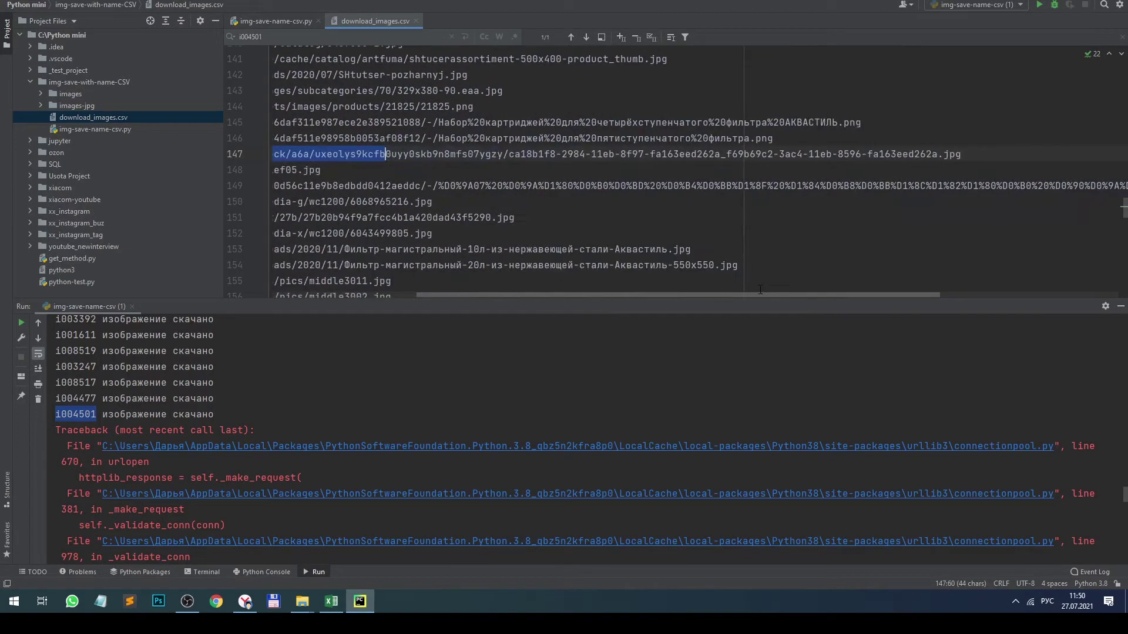
pyautogui.moveTo(970, 154); pyautogui.dragTo(226, 153)
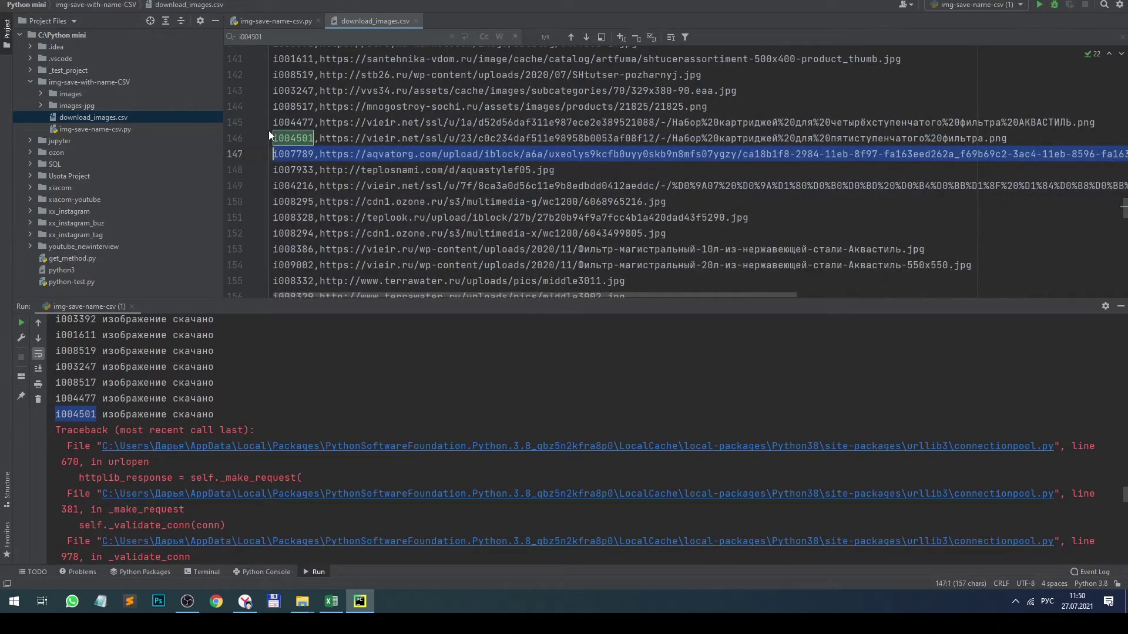
pyautogui.hotkey('shift', 'Up')
pyautogui.hotkey('shift', 'Up')
pyautogui.hotkey('shift', 'Up')
pyautogui.hotkey('shift', 'Up')
pyautogui.hotkey('shift', 'Up')
pyautogui.hotkey('shift', 'Up')
pyautogui.hotkey('shift', 'Up')
pyautogui.hotkey('shift', 'Up')
pyautogui.hotkey('shift', 'Up')
pyautogui.hotkey('shift', 'Up')
pyautogui.hotkey('shift', 'Up')
pyautogui.hotkey('shift', 'Up')
pyautogui.hotkey('shift', 'Up')
pyautogui.hotkey('shift', 'Up')
pyautogui.hotkey('shift', 'Up')
pyautogui.hotkey('shift', 'Up')
pyautogui.hotkey('shift', 'Up')
pyautogui.hotkey('shift', 'Up')
pyautogui.hotkey('shift', 'Up')
pyautogui.hotkey('shift', 'Up')
pyautogui.hotkey('shift', 'Up')
pyautogui.hotkey('shift', 'Up')
pyautogui.hotkey('shift', 'Up')
pyautogui.hotkey('shift', 'Up')
pyautogui.hotkey('shift', 'Up')
pyautogui.hotkey('shift', 'Up')
pyautogui.hotkey('shift', 'Up')
pyautogui.hotkey('shift', 'Up')
pyautogui.hotkey('shift', 'Up')
pyautogui.hotkey('shift', 'Up')
pyautogui.hotkey('shift', 'Up')
pyautogui.hotkey('shift', 'Up')
pyautogui.hotkey('shift', 'Up')
pyautogui.hotkey('shift', 'Up')
pyautogui.hotkey('shift', 'Up')
pyautogui.hotkey('shift', 'Up')
pyautogui.hotkey('shift', 'Up')
pyautogui.hotkey('shift', 'Up')
pyautogui.hotkey('shift', 'Up')
pyautogui.hotkey('shift', 'Up')
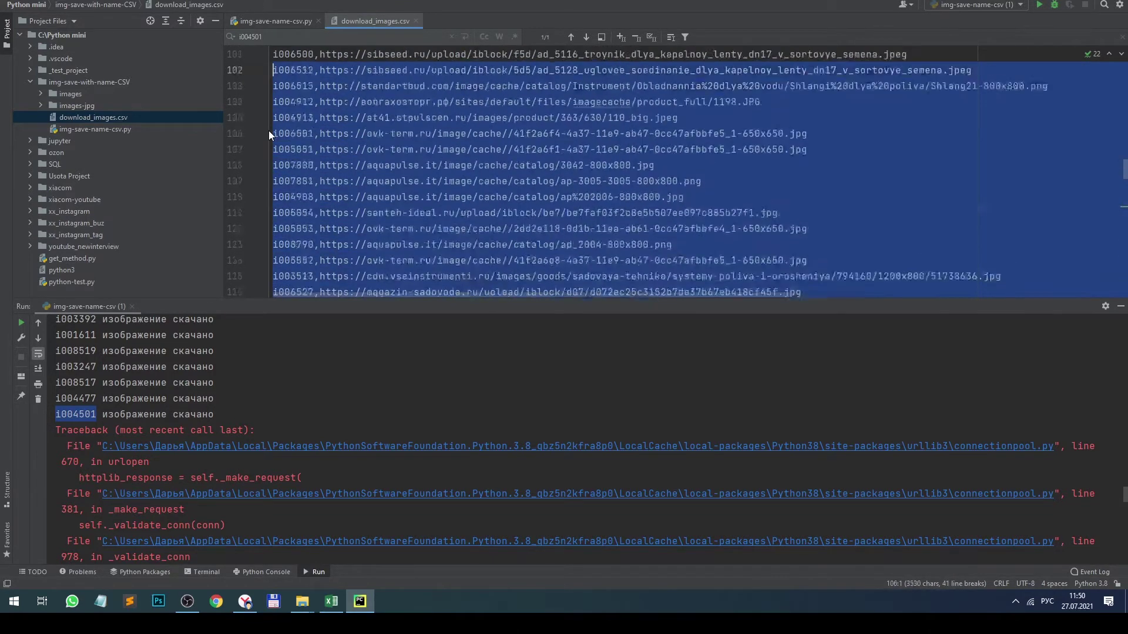
pyautogui.hotkey('shift', 'Up')
pyautogui.hotkey('shift', 'Up')
pyautogui.hotkey('shift', 'Up')
pyautogui.hotkey('shift', 'Up')
pyautogui.hotkey('shift', 'Up')
pyautogui.hotkey('shift', 'Up')
pyautogui.hotkey('shift', 'Up')
pyautogui.hotkey('shift', 'Up')
pyautogui.hotkey('shift', 'Up')
pyautogui.hotkey('shift', 'Up')
pyautogui.hotkey('shift', 'Up')
pyautogui.hotkey('shift', 'Up')
pyautogui.hotkey('shift', 'Up')
pyautogui.hotkey('shift', 'Up')
pyautogui.hotkey('shift', 'Up')
pyautogui.hotkey('shift', 'Up')
pyautogui.hotkey('shift', 'Up')
pyautogui.hotkey('shift', 'Up')
pyautogui.hotkey('shift', 'Up')
pyautogui.hotkey('shift', 'Up')
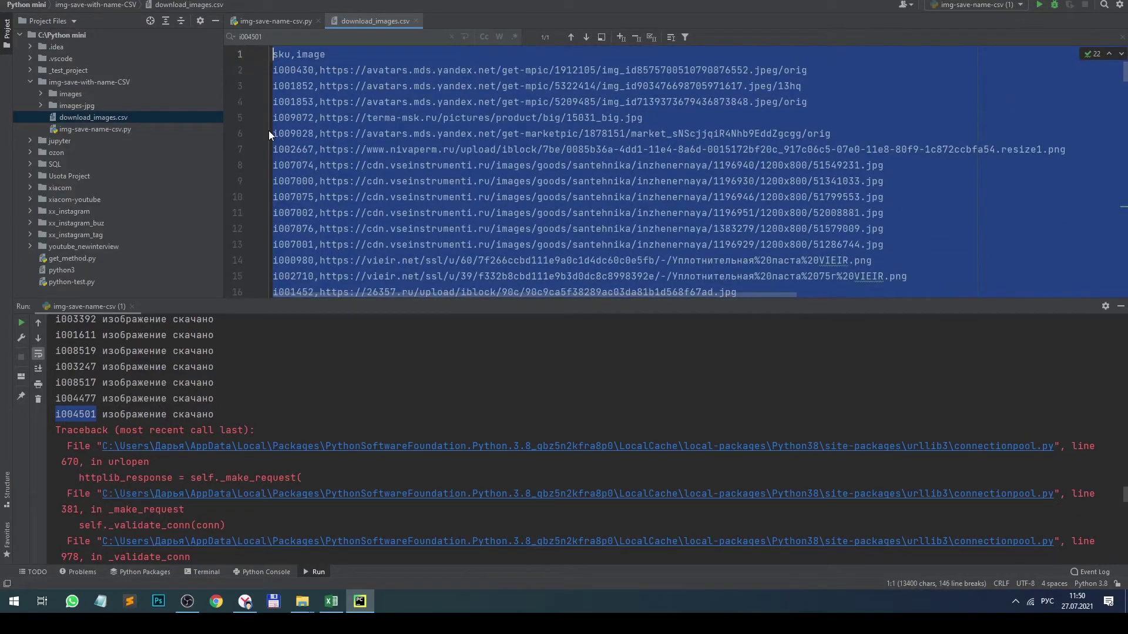
pyautogui.hotkey('shift', 'Down')
pyautogui.press('Delete')
pyautogui.press('BackSpace')
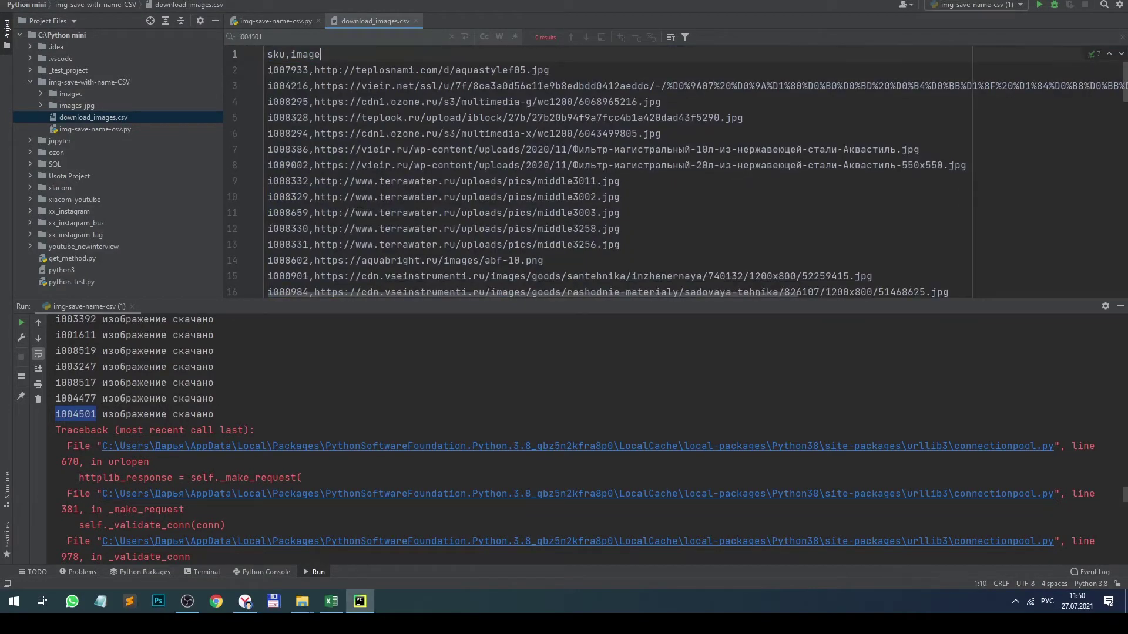
# Rerun the script on the remaining rows and check the new files arriving in the images-jpg folder.
pyautogui.click(21, 322)
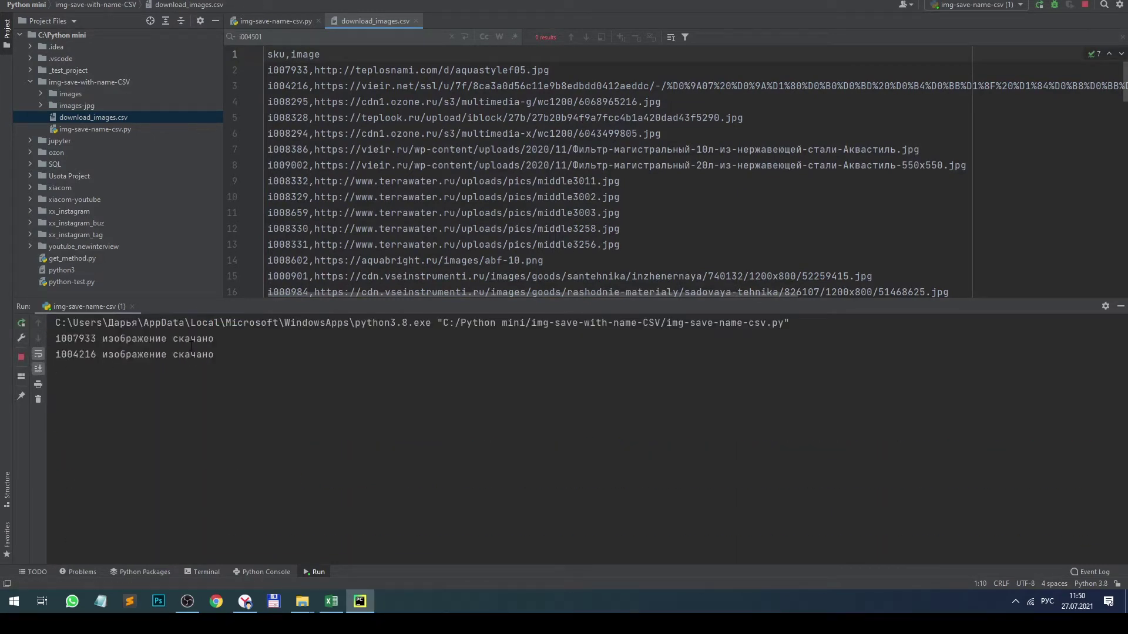
pyautogui.moveTo(302, 601)
pyautogui.moveTo(346, 570)
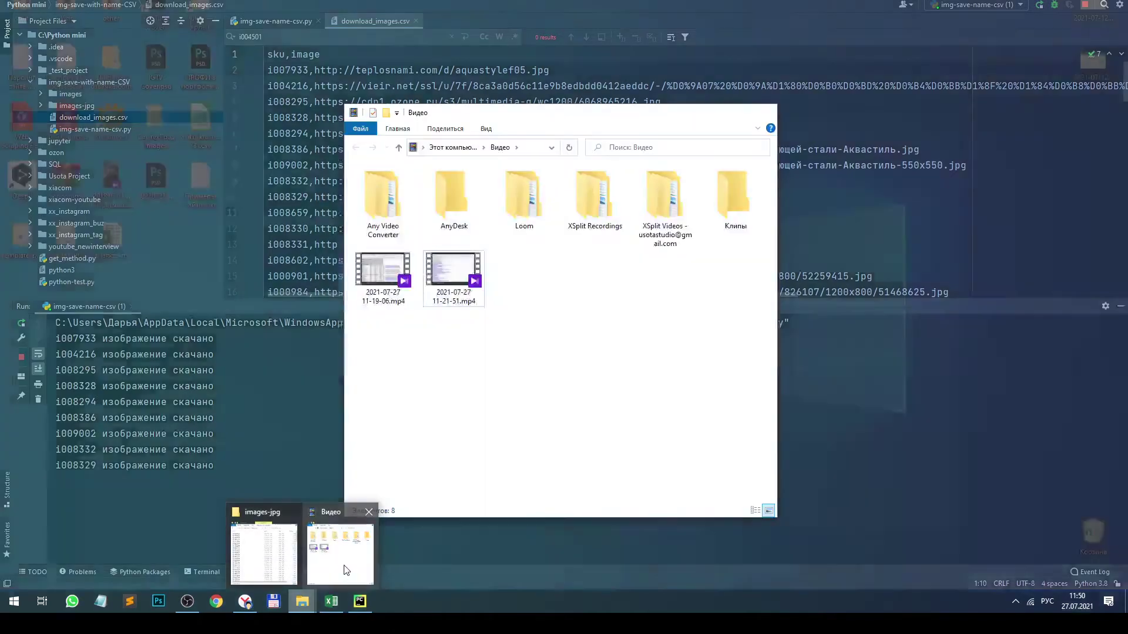
pyautogui.click(264, 554)
pyautogui.scroll(-3, 658, 364)
pyautogui.scroll(-10, 658, 367)
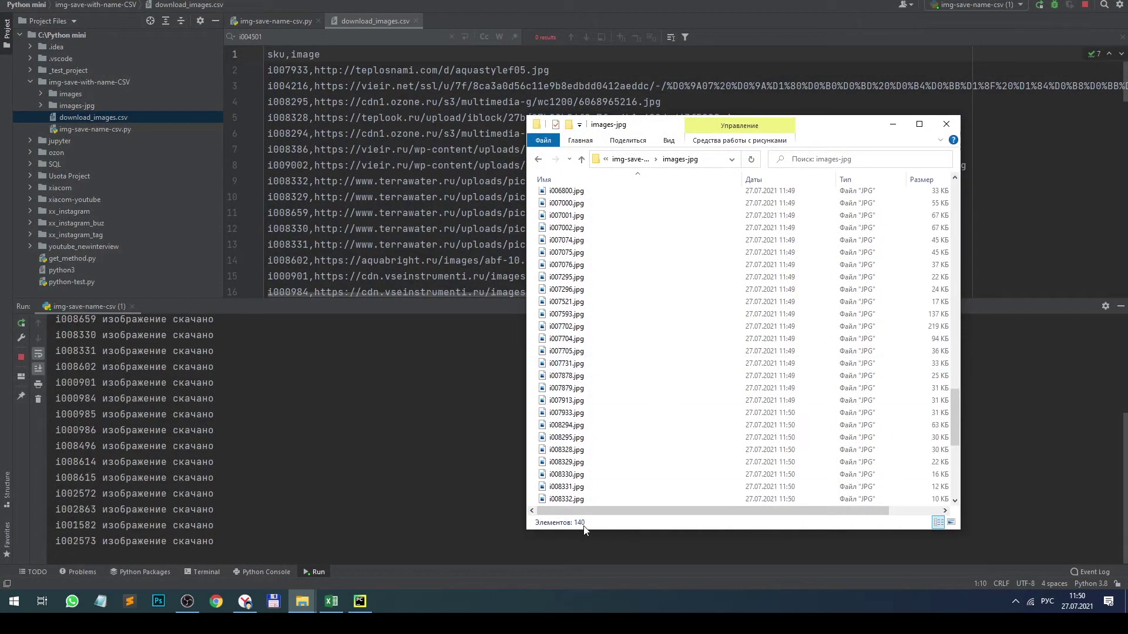
# Show the images-jpg folder with large icons and review the thumbnails of the downloaded images down to the end.
pyautogui.click(669, 141)
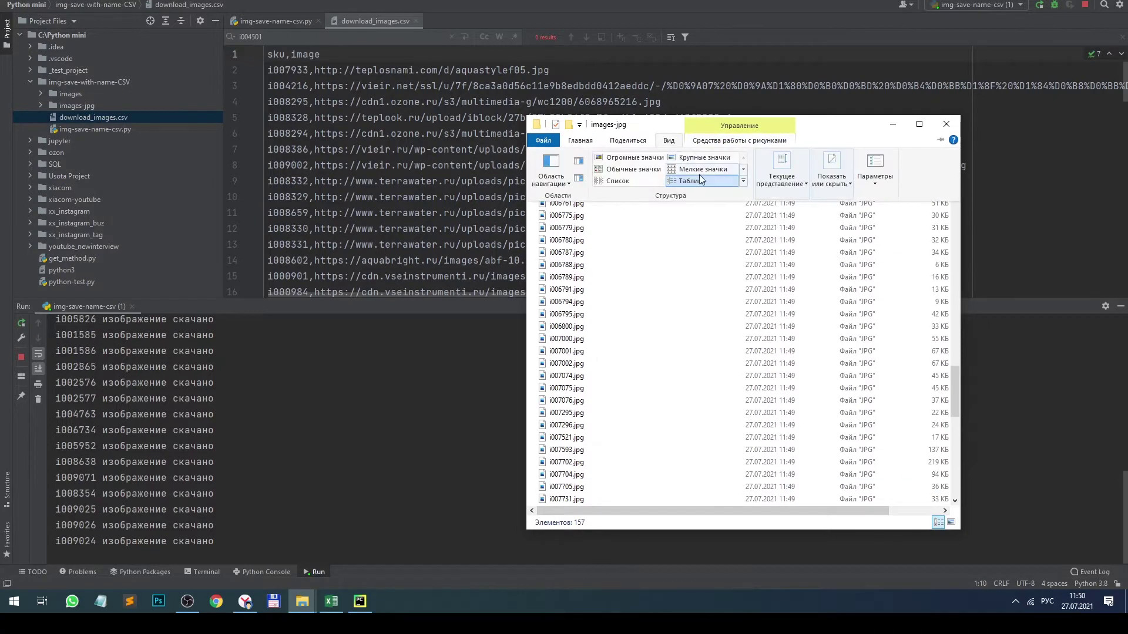
pyautogui.click(703, 157)
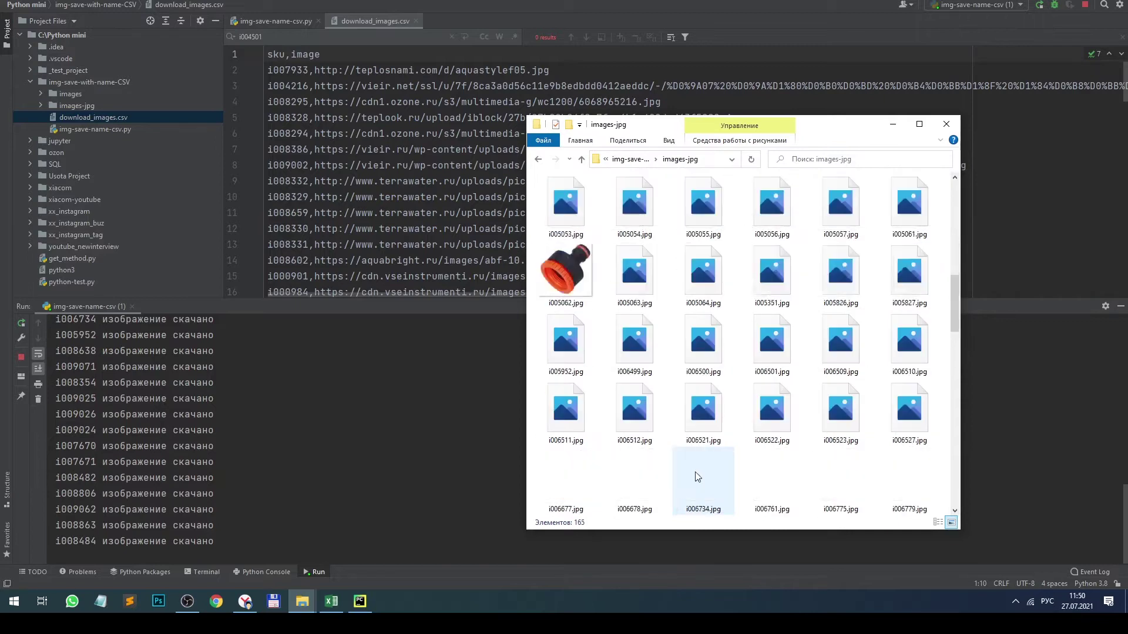
pyautogui.scroll(-10, 696, 471)
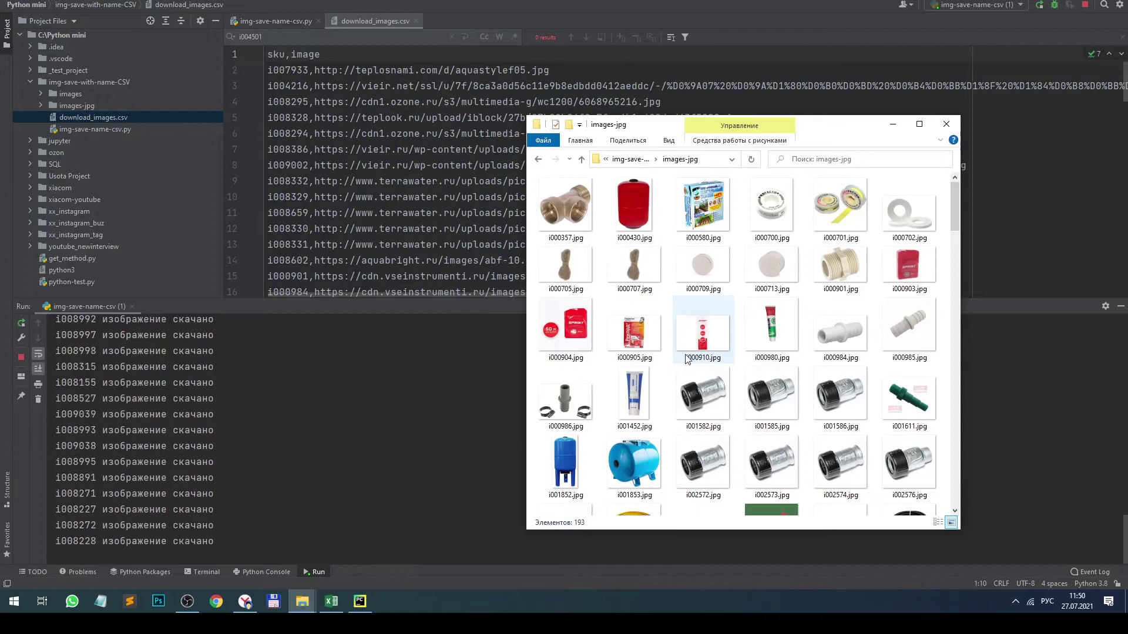
pyautogui.click(635, 332)
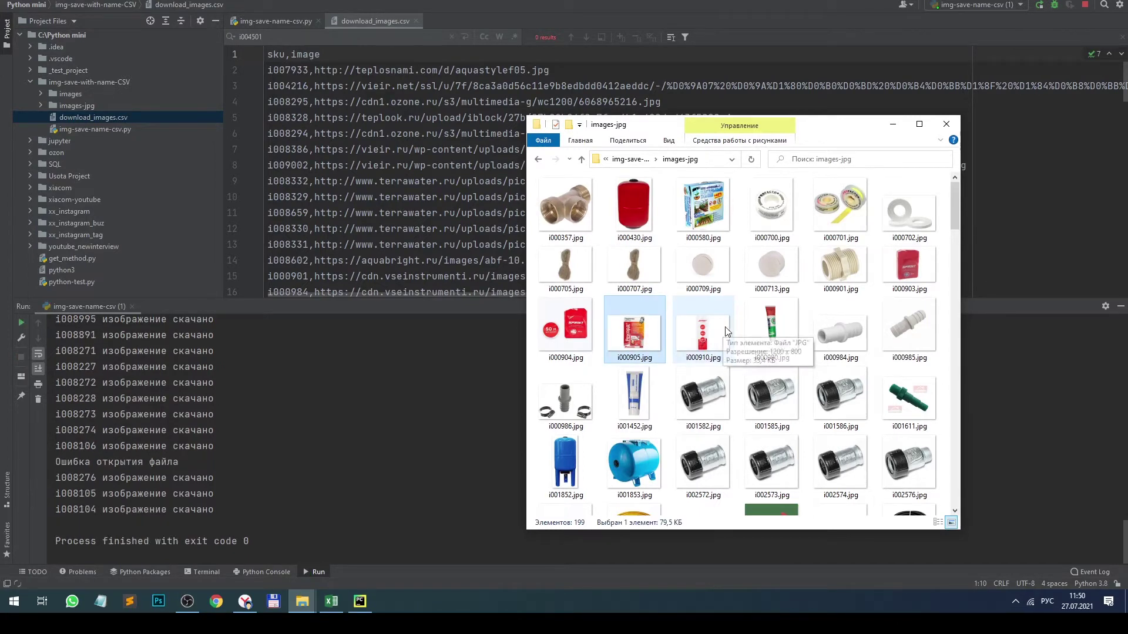
pyautogui.scroll(-5, 735, 381)
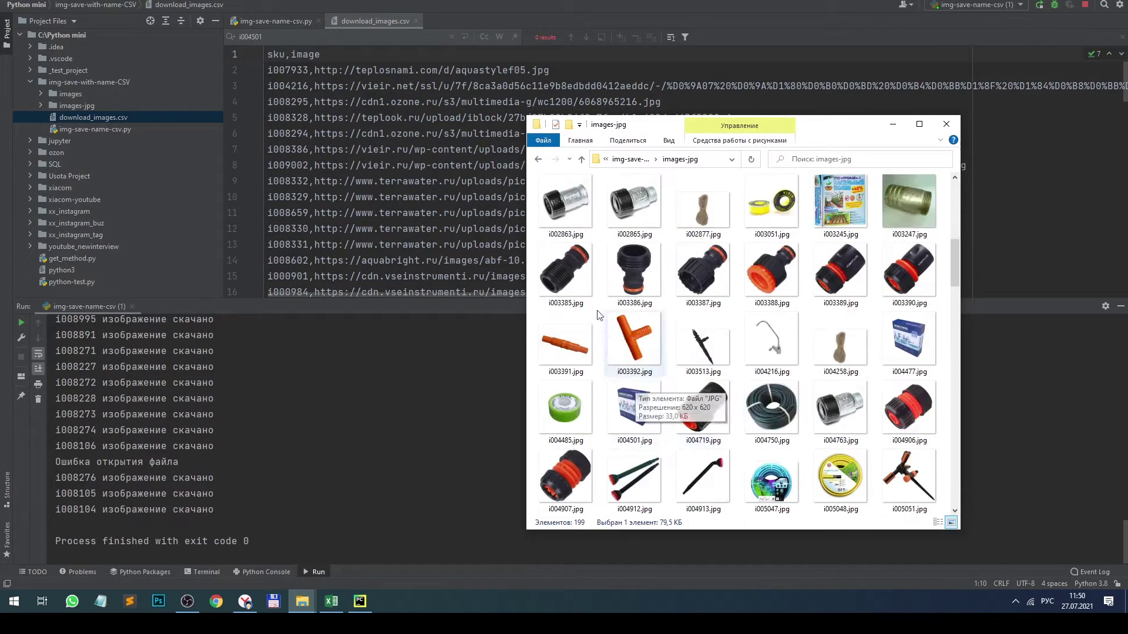
pyautogui.scroll(-10, 688, 390)
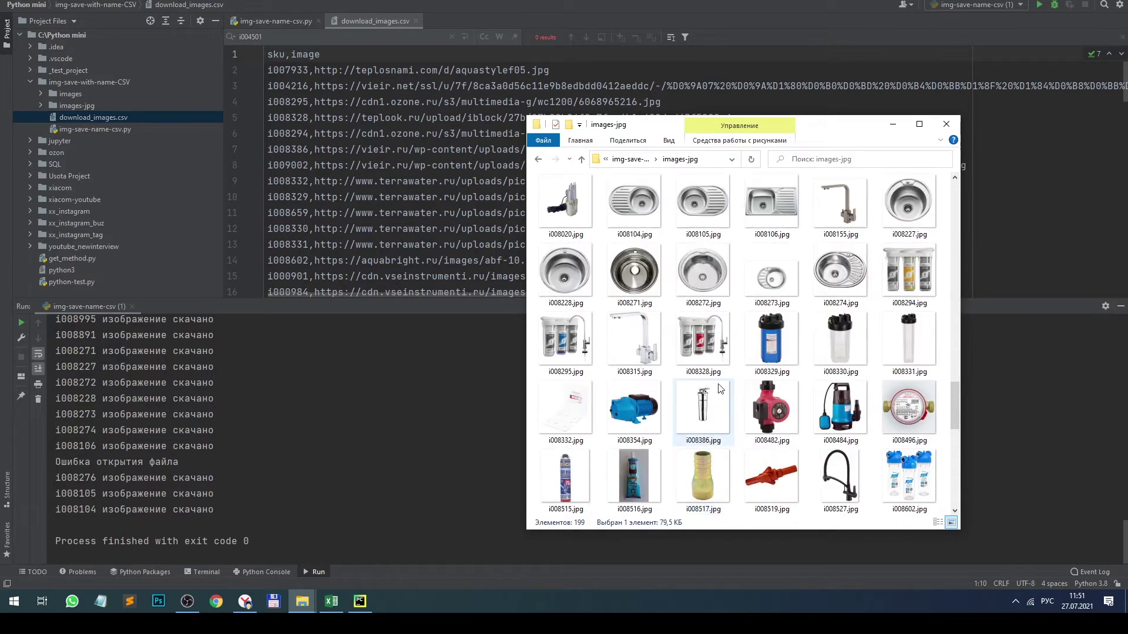
pyautogui.scroll(-2, 717, 395)
pyautogui.click(699, 273)
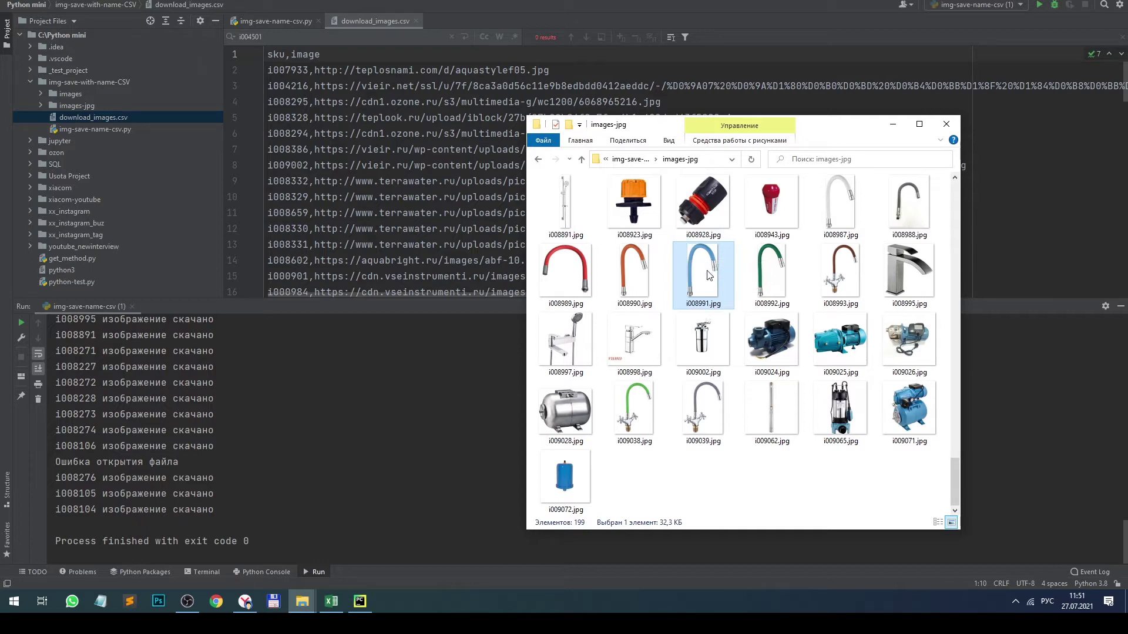
pyautogui.click(770, 286)
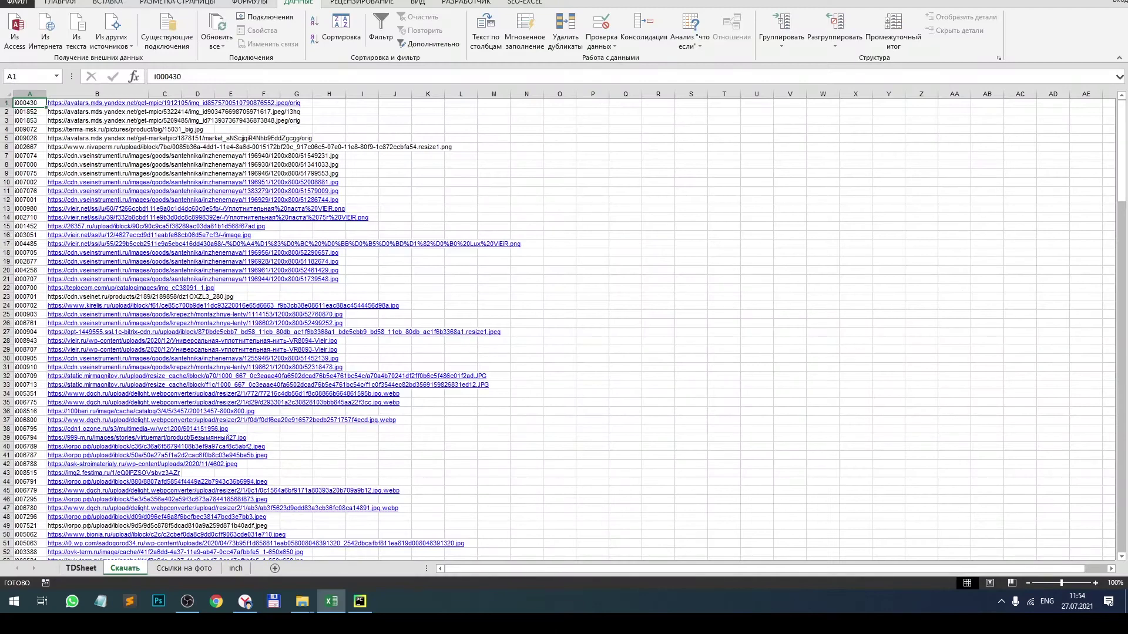
# Add a main_image header in cell AC1 of the TDSheet sheet, beside the image column.
pyautogui.click(81, 568)
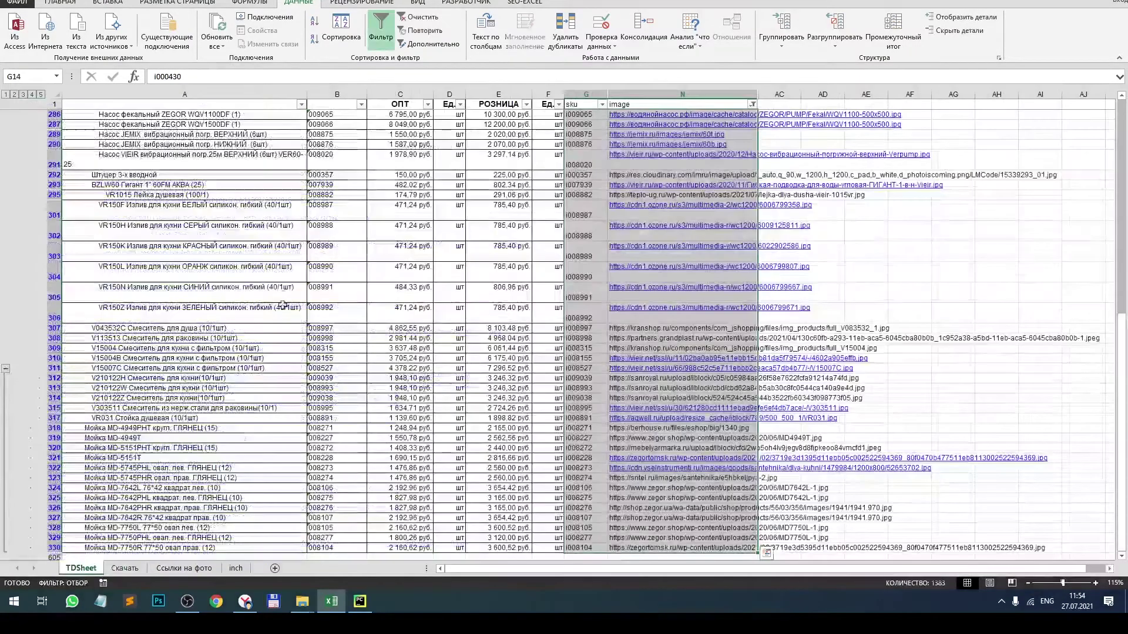
pyautogui.click(505, 230)
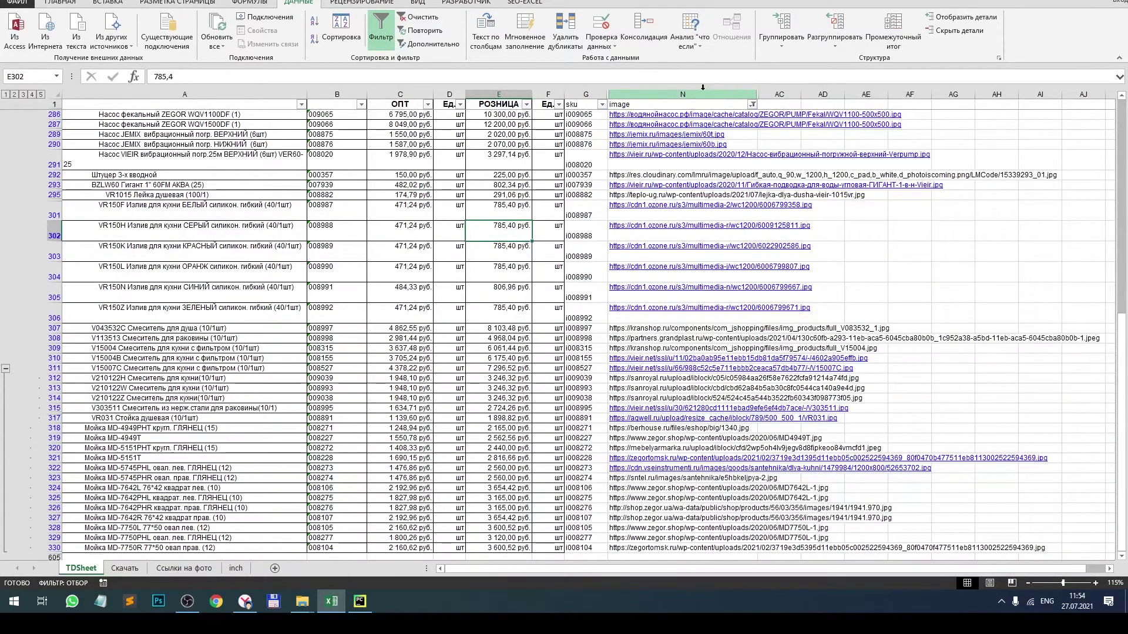
pyautogui.click(780, 95)
pyautogui.click(793, 102)
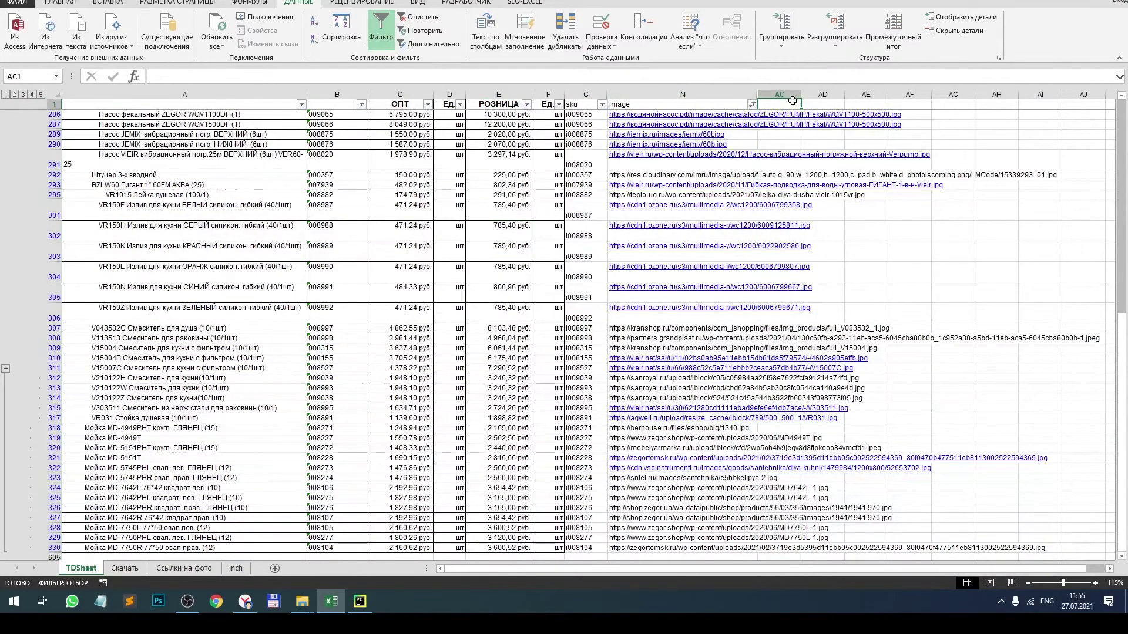
pyautogui.write('ma')
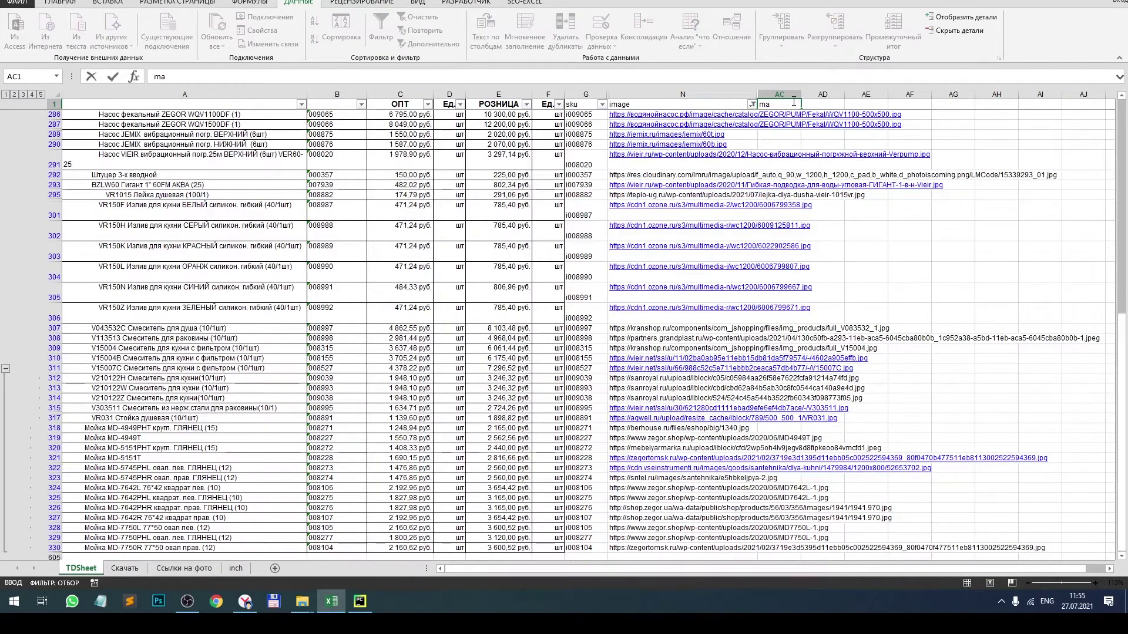
pyautogui.write('in_iamge')
pyautogui.press('Return')
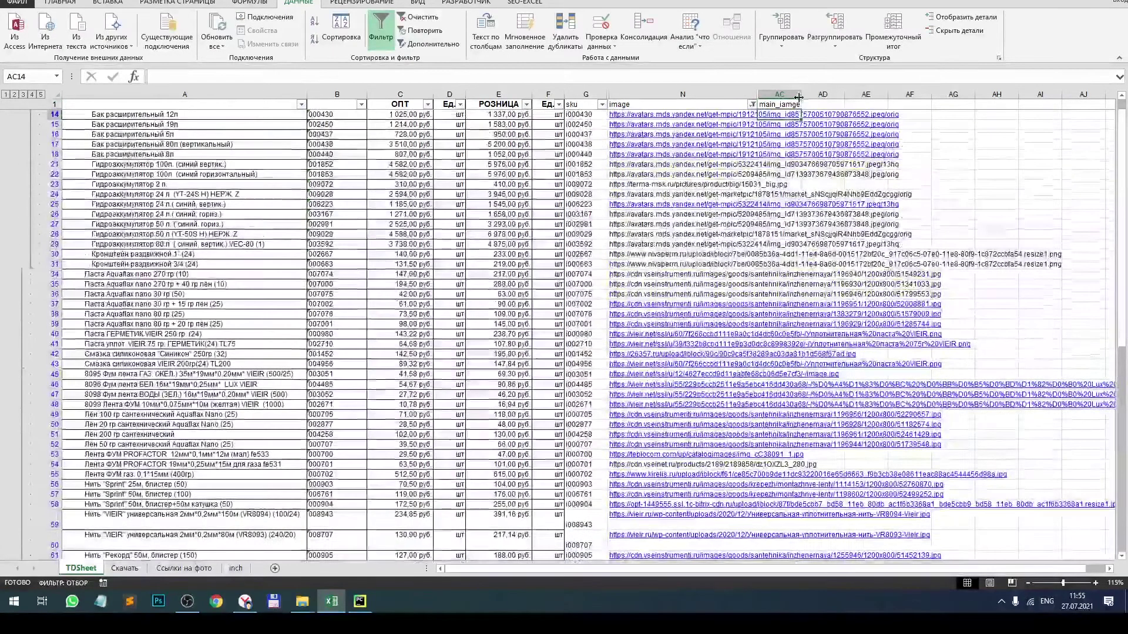
pyautogui.press('Up')
pyautogui.press('F2')
pyautogui.press('Left')
pyautogui.press('Left')
pyautogui.press('Left')
pyautogui.press('BackSpace')
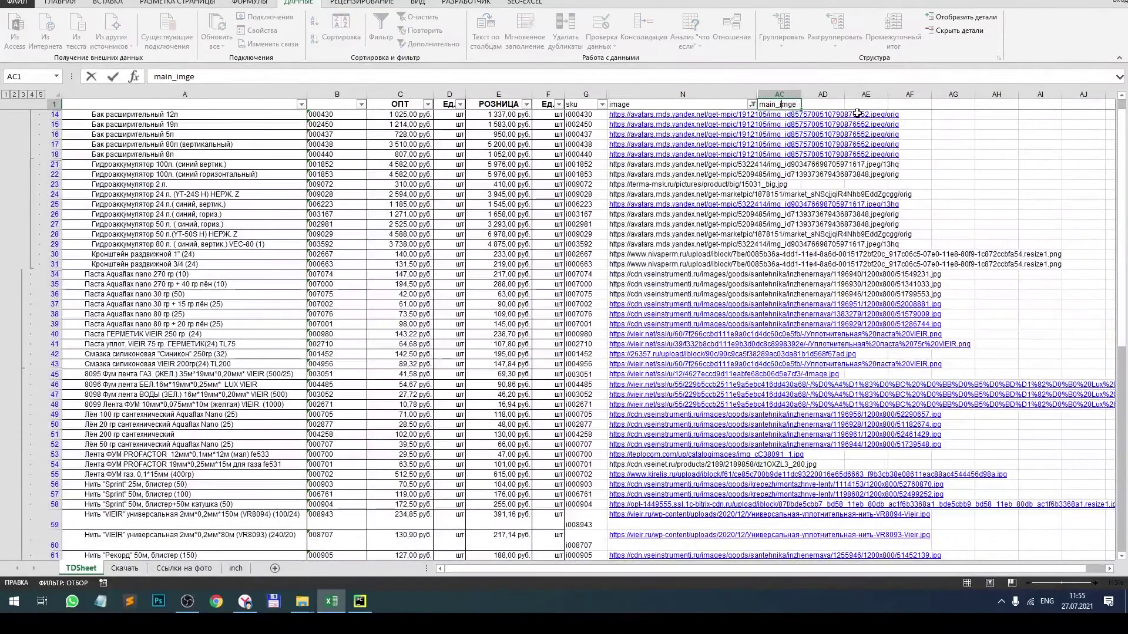
pyautogui.press('Return')
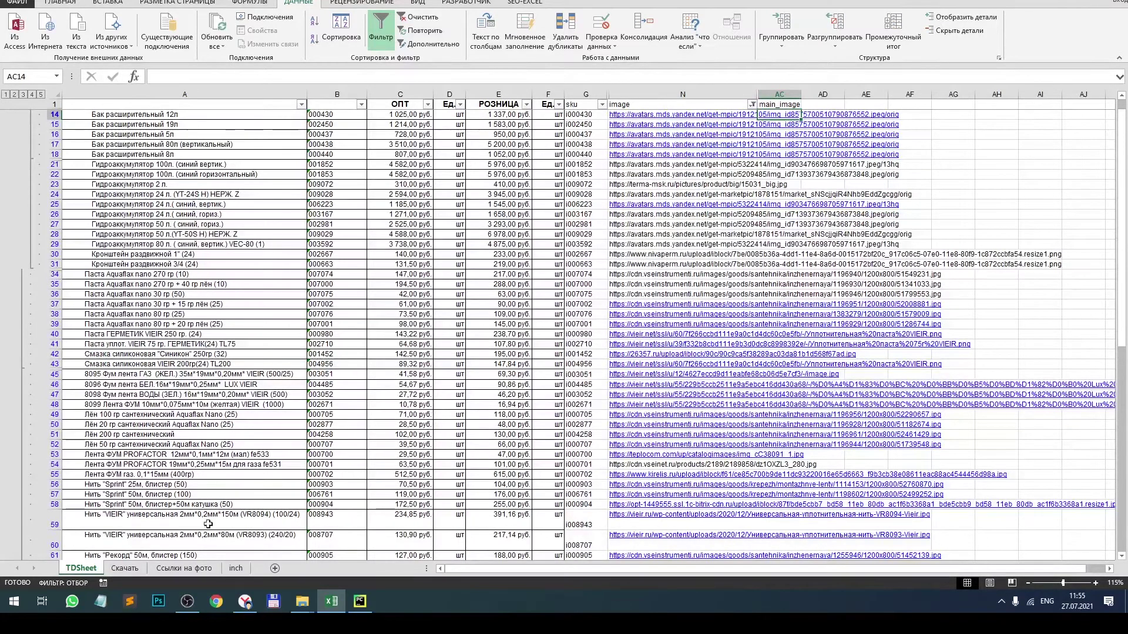
# On the Скачать sheet, enter =СЦЕПИТЬ(A1;".jpg") in C1 to build the image file name from the sku.
pyautogui.click(125, 569)
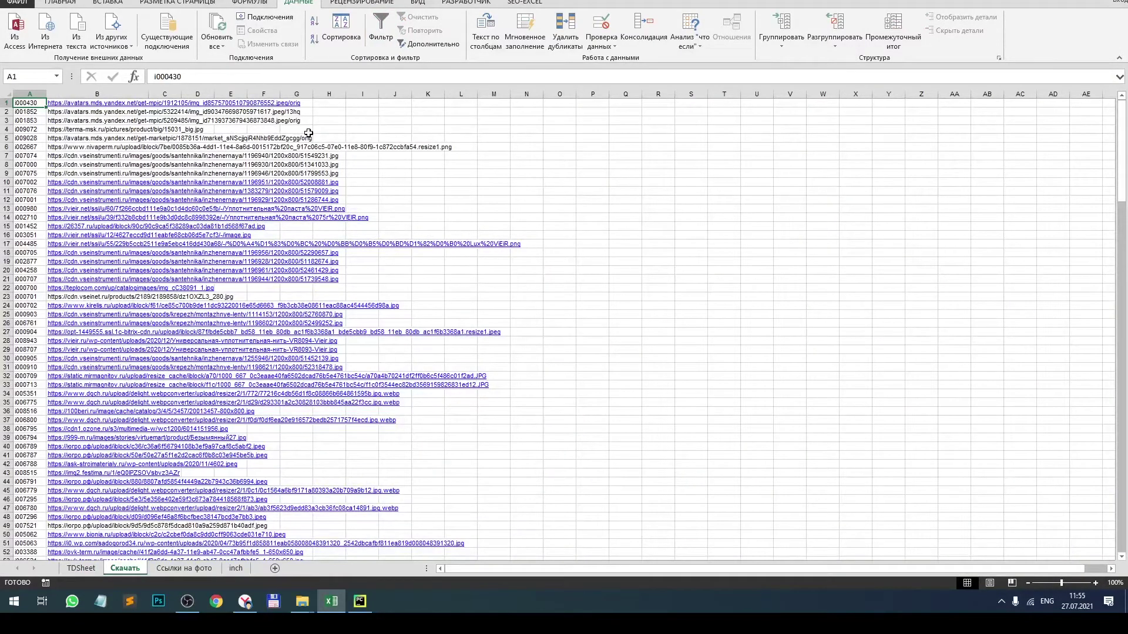
pyautogui.press('Right')
pyautogui.press('Right')
pyautogui.write('=cw')
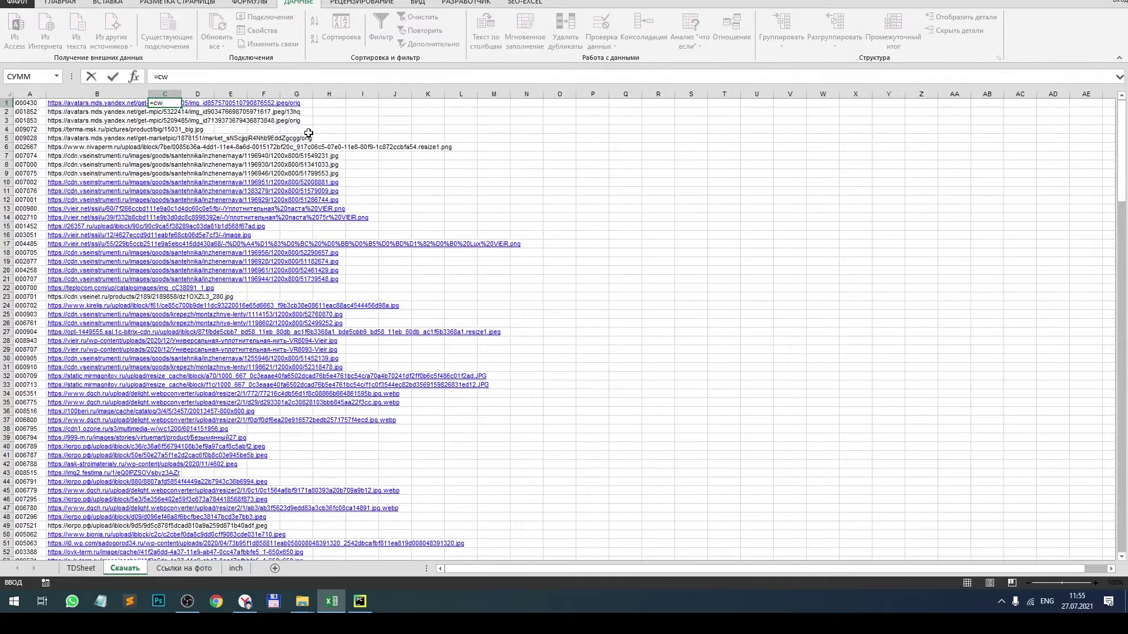
pyautogui.write('сц')
pyautogui.press('Tab')
pyautogui.press('Left')
pyautogui.press('Left')
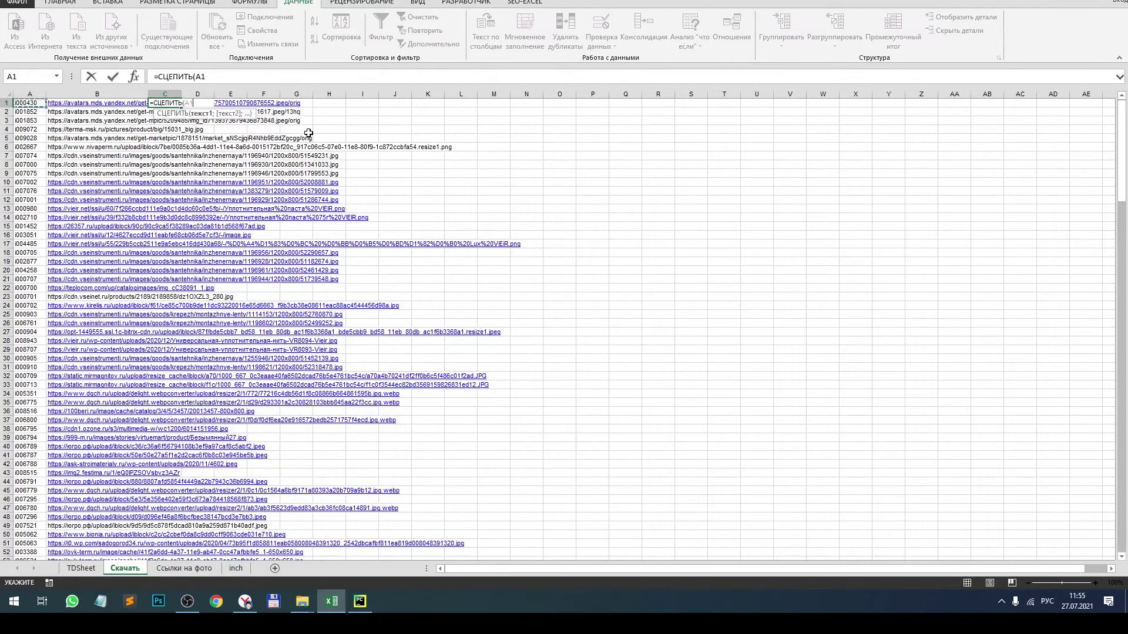
pyautogui.write(';".jpg')
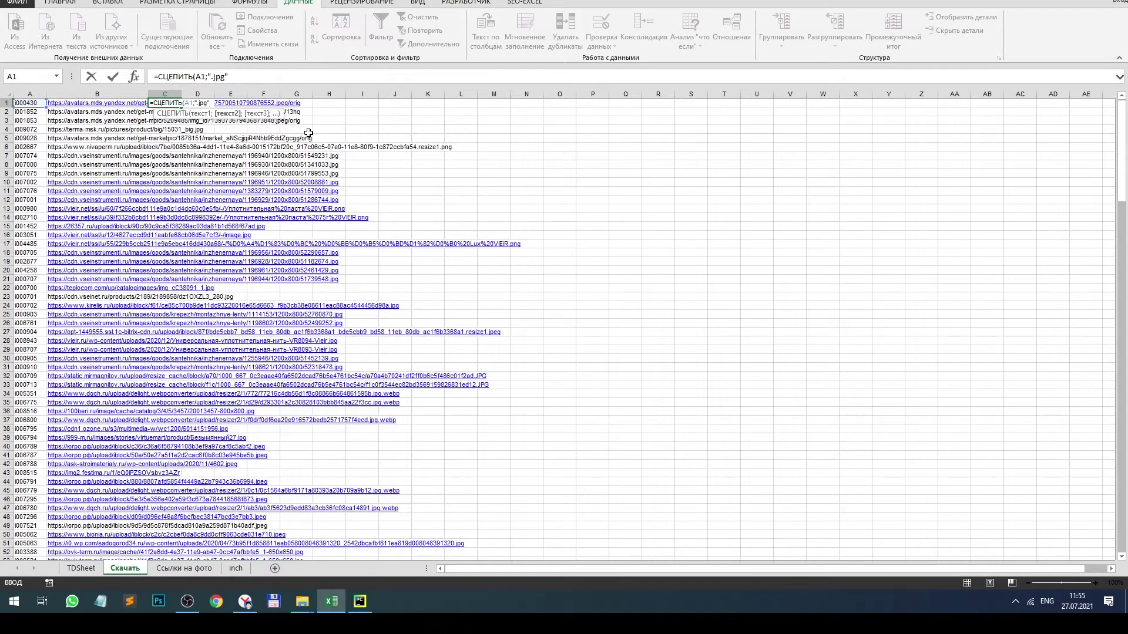
pyautogui.press('Return')
# Widen column C and fill the file-name formula down through all the sku rows.
pyautogui.click(179, 104)
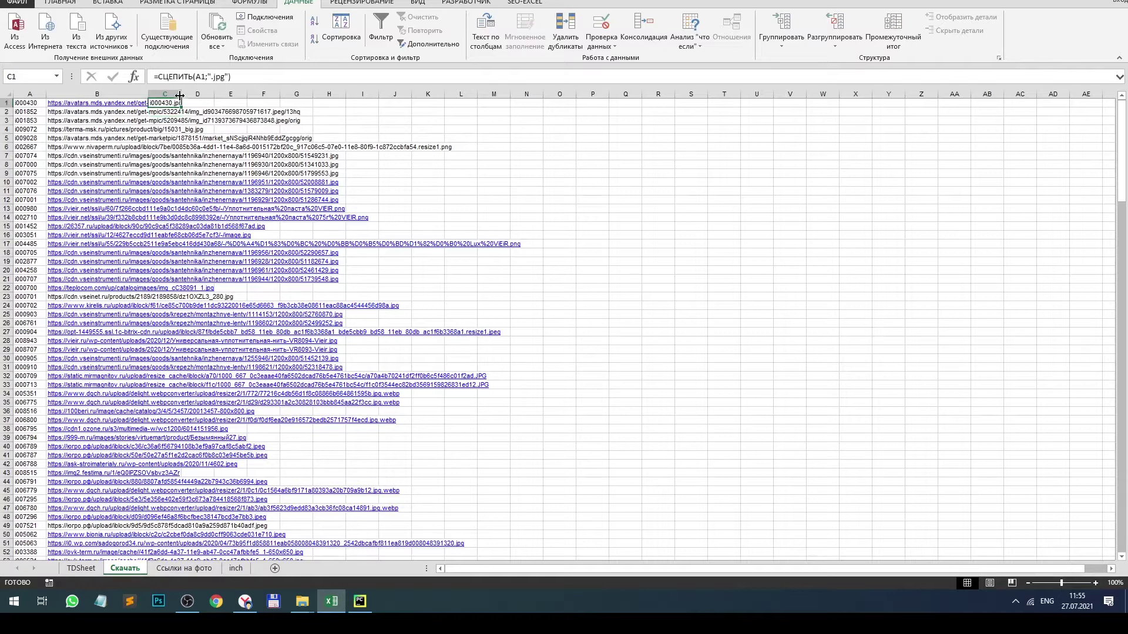
pyautogui.moveTo(181, 94); pyautogui.dragTo(197, 94)
pyautogui.doubleClick(197, 107)
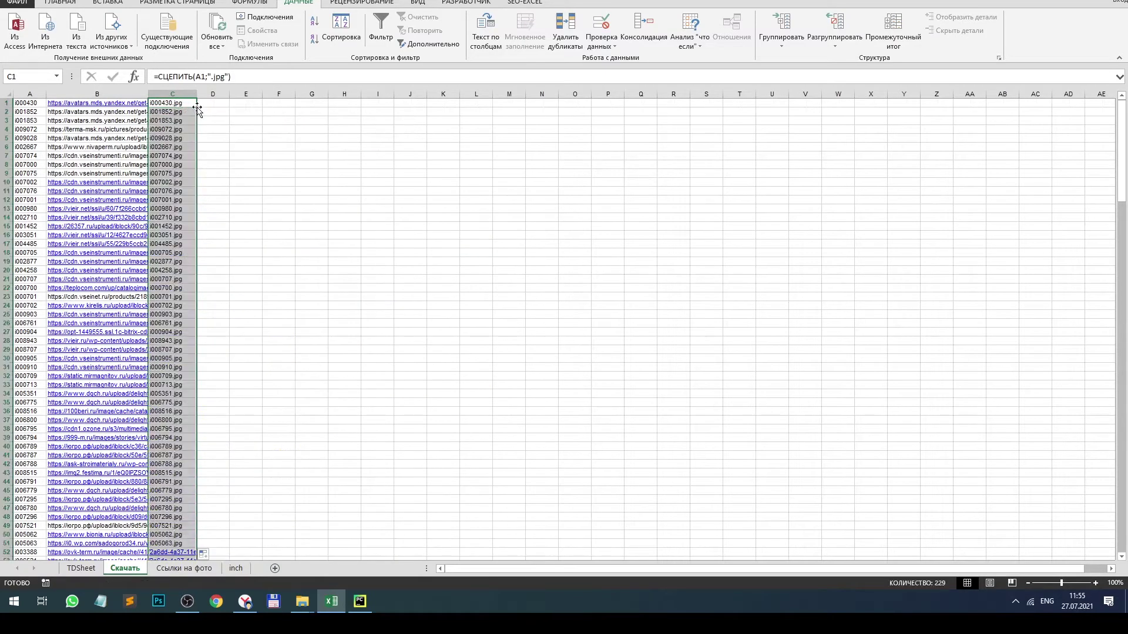
pyautogui.hotkey('ctrl', 'Down')
pyautogui.hotkey('ctrl', 'Up')
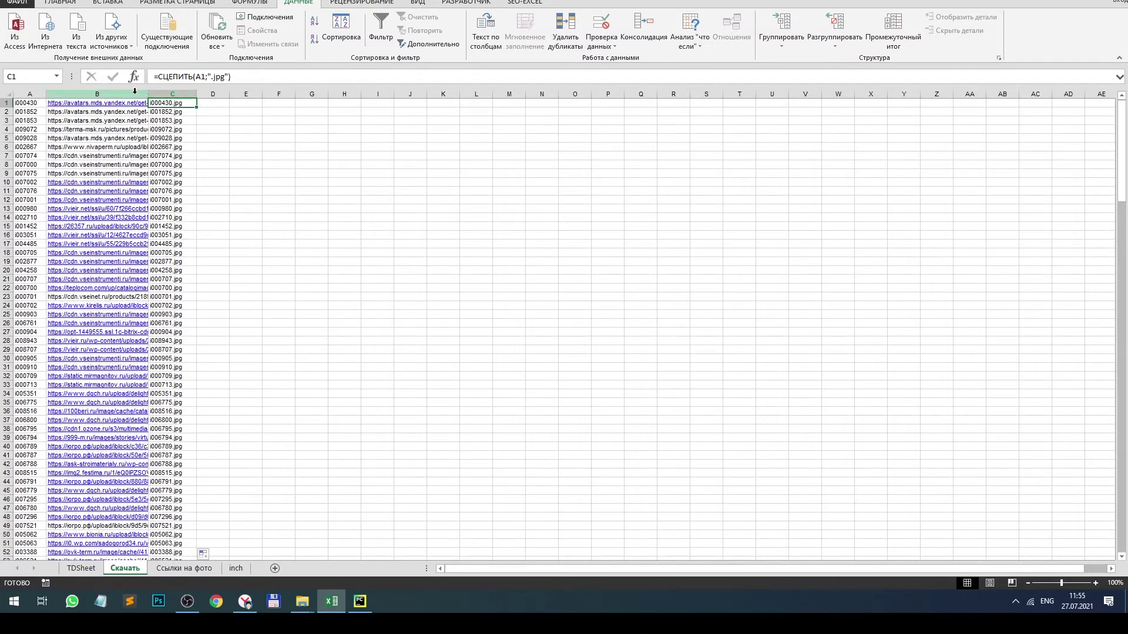
pyautogui.moveTo(97, 94); pyautogui.dragTo(172, 94)
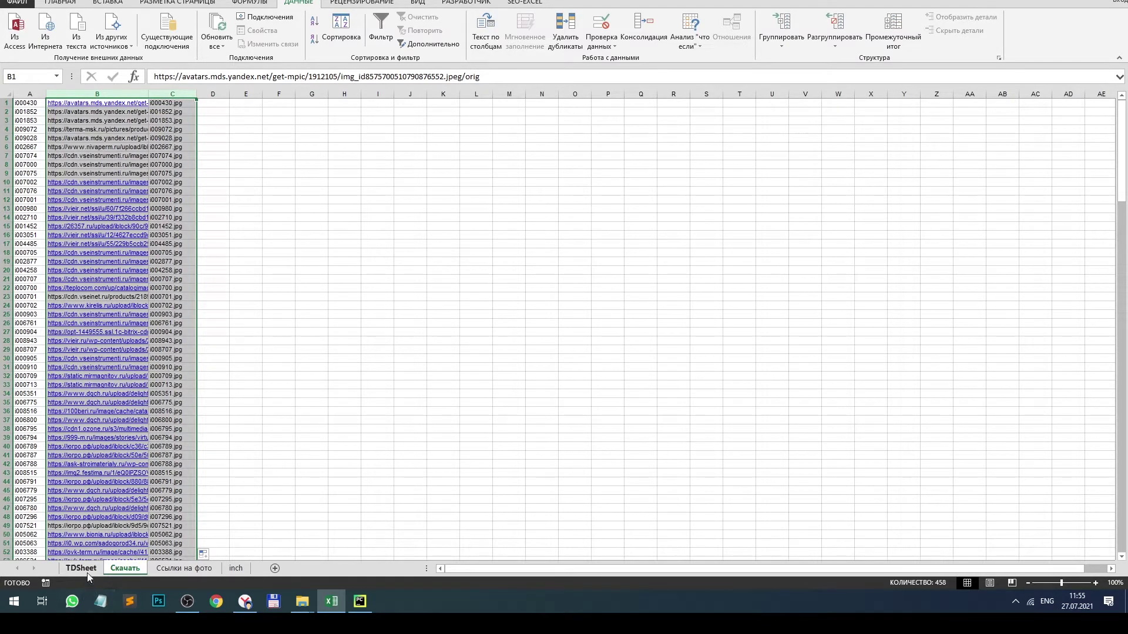
pyautogui.click(125, 226)
pyautogui.click(178, 122)
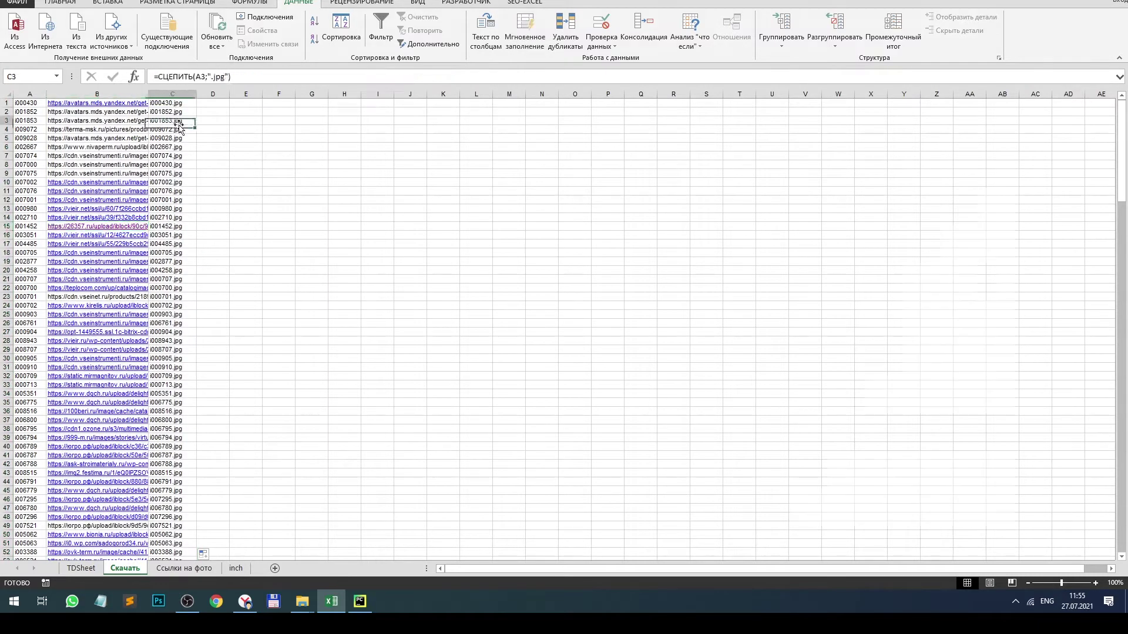
pyautogui.hotkey('alt', 'Tab')
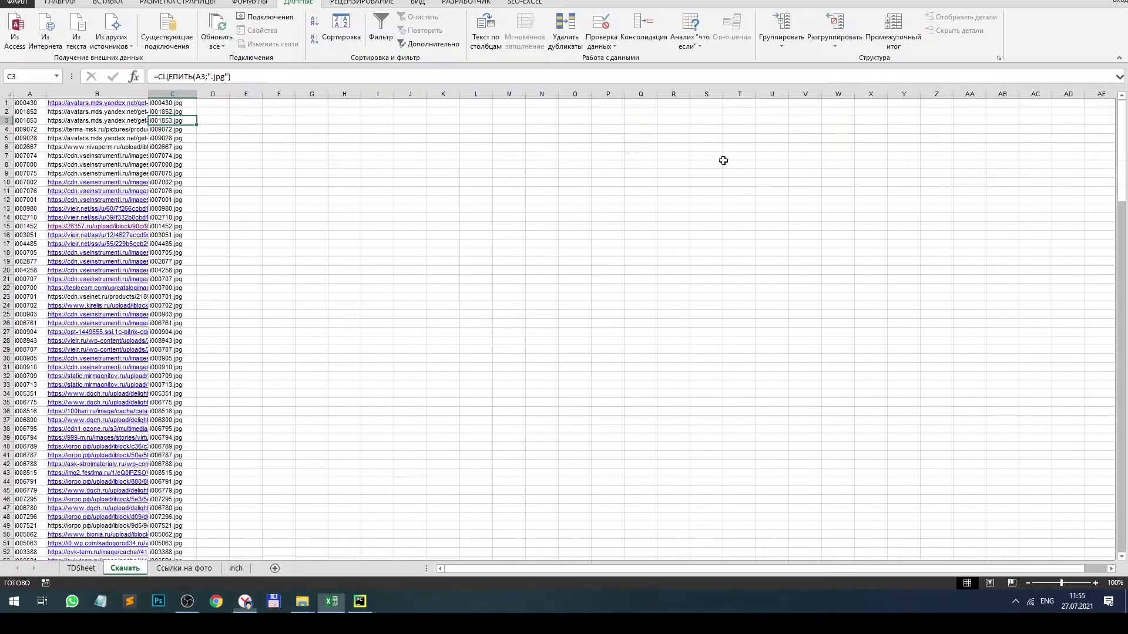
# Start a ВПР formula in AC14 on TDSheet with the image link in N14 as the lookup value.
pyautogui.click(81, 568)
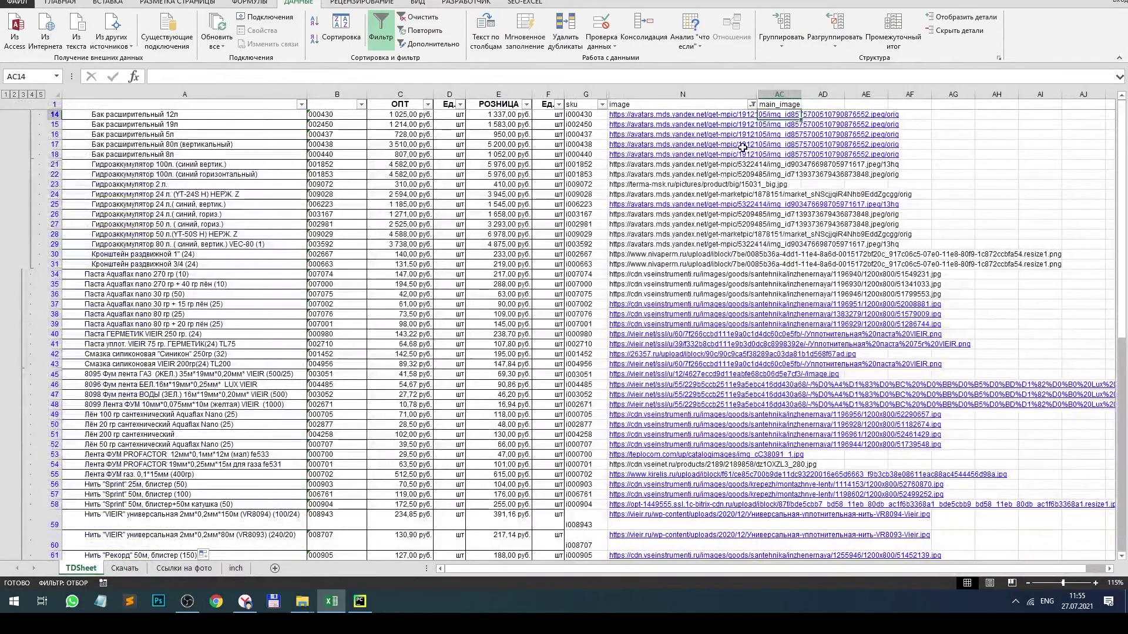
pyautogui.write('=')
pyautogui.write('d')
pyautogui.hotkey('alt', 'shift')
pyautogui.press('BackSpace')
pyautogui.write('впр')
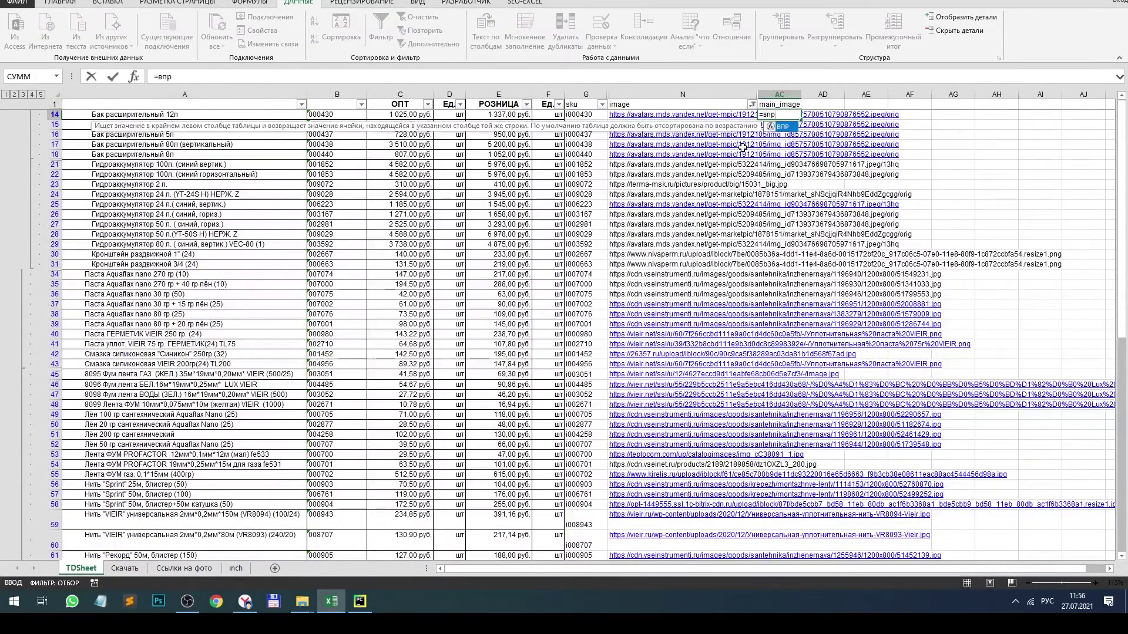
pyautogui.press('Tab')
pyautogui.click(693, 115)
pyautogui.write(';')
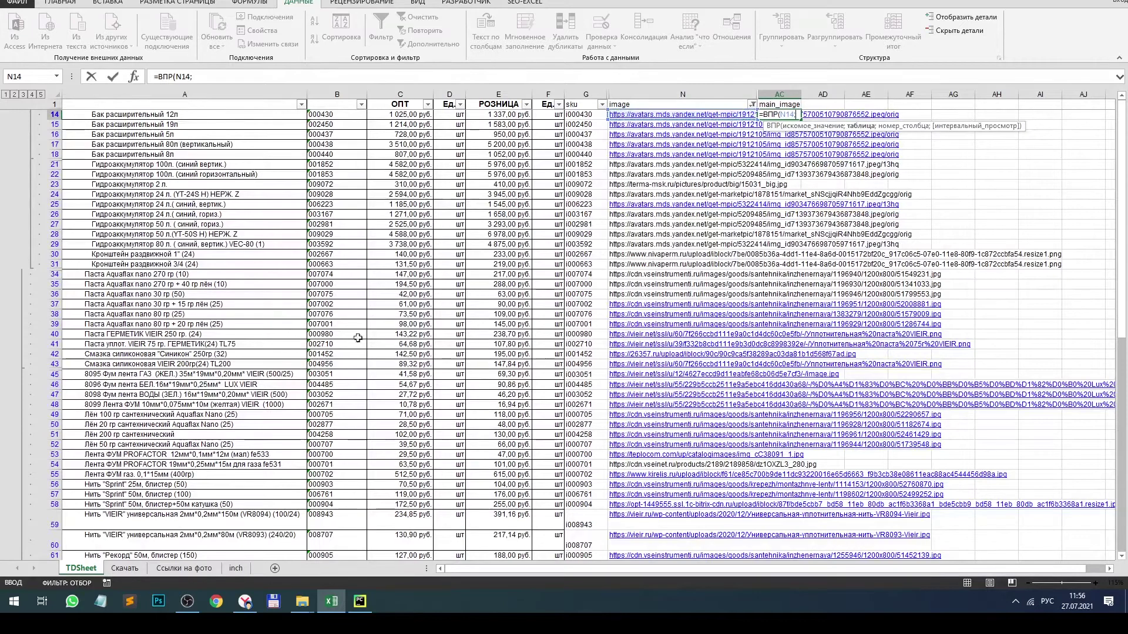
# Complete the ВПР formula with Скачать!B:C as the table, column 2 and exact match ЛОЖЬ.
pyautogui.click(124, 568)
pyautogui.moveTo(120, 94); pyautogui.dragTo(172, 94)
pyautogui.write(';2;')
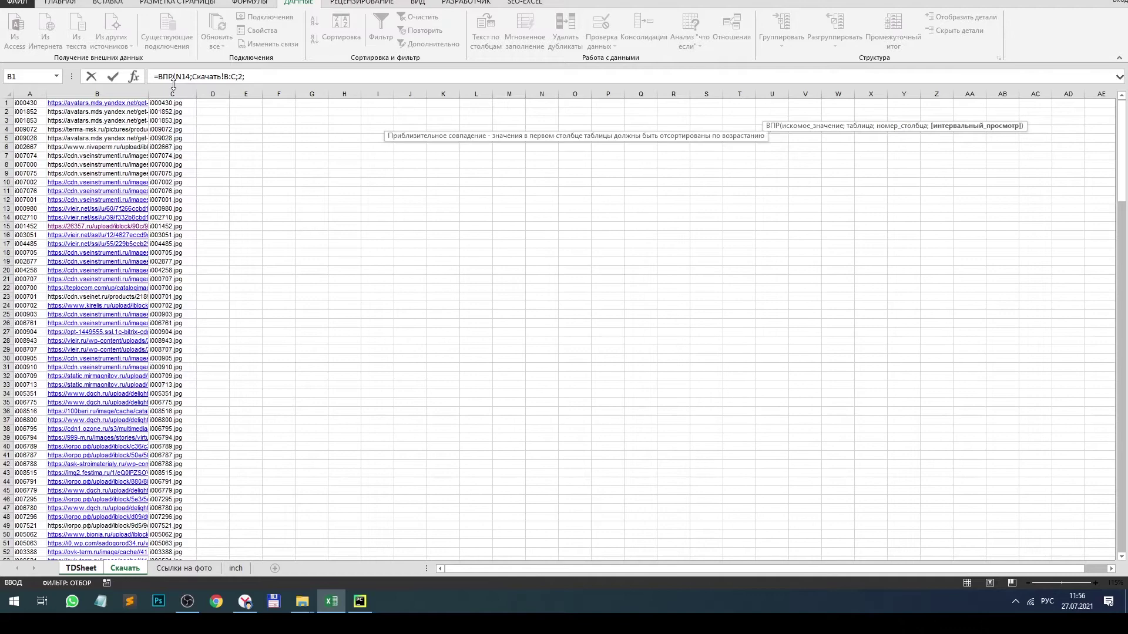
pyautogui.write('0')
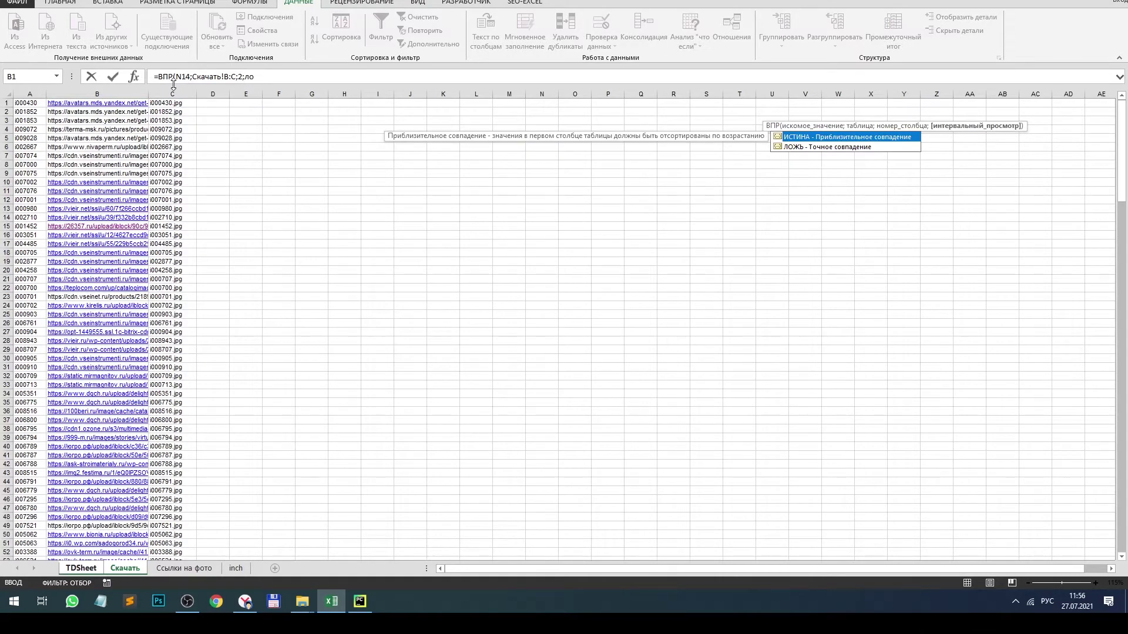
pyautogui.write(')')
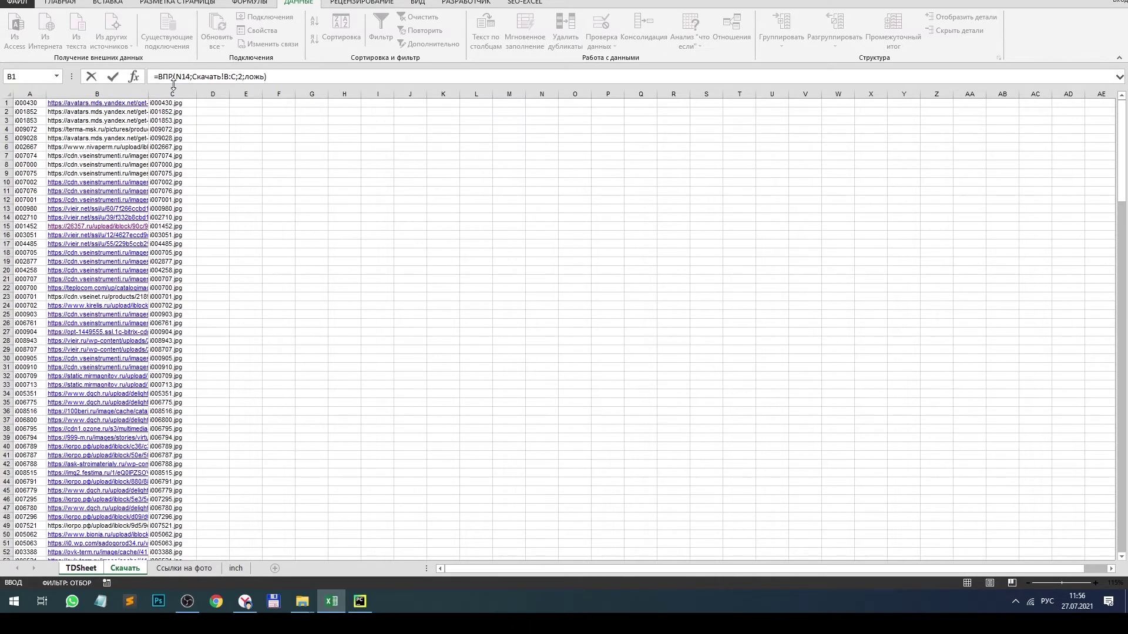
pyautogui.press('Return')
# Copy the AC14 lookup formula down the main_image column through row 330 of the filtered product list.
pyautogui.click(783, 115)
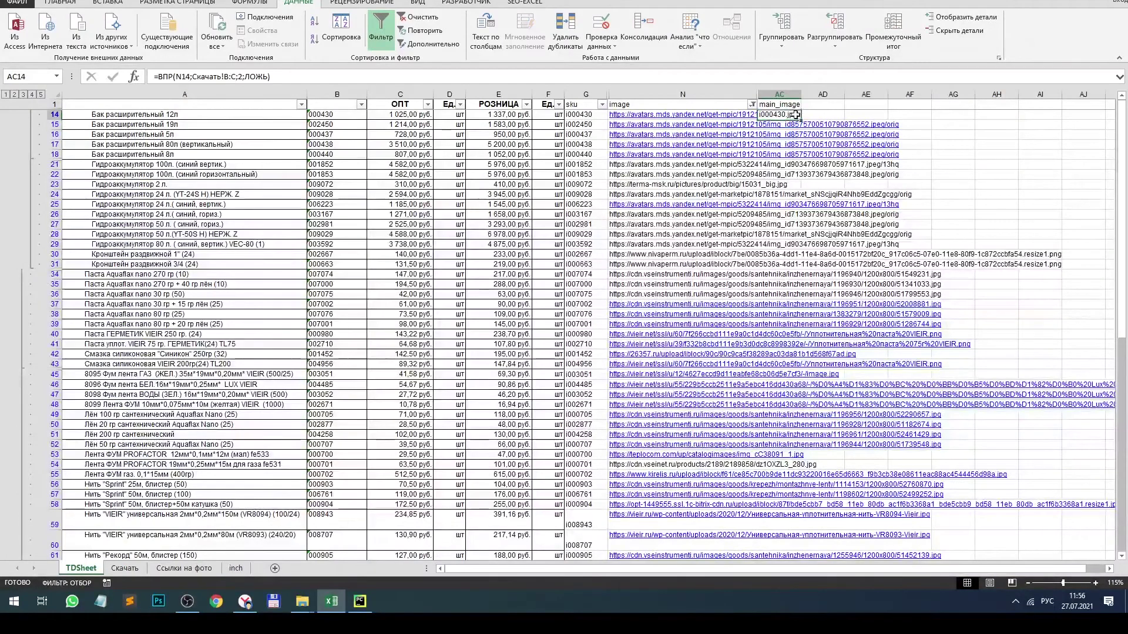
pyautogui.hotkey('ctrl', 'c')
pyautogui.press('Left')
pyautogui.hotkey('ctrl', 'Down')
pyautogui.press('Right')
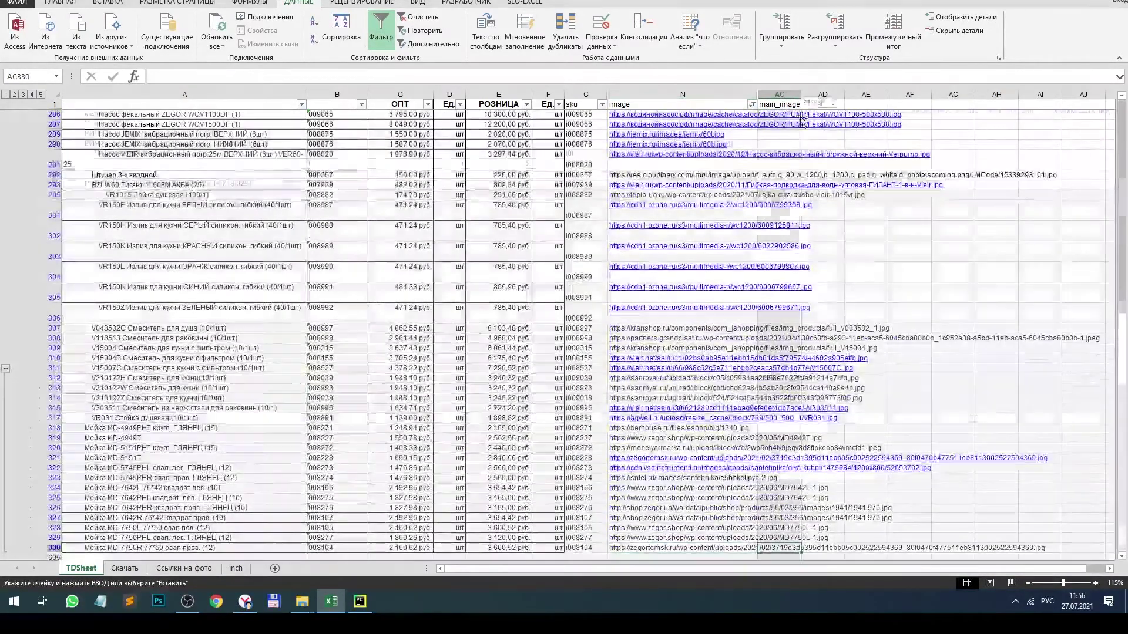
pyautogui.hotkey('ctrl', 'shift', 'Up')
pyautogui.hotkey('ctrl', 'v')
pyautogui.hotkey('ctrl', 'Up')
pyautogui.scroll(15, 805, 147)
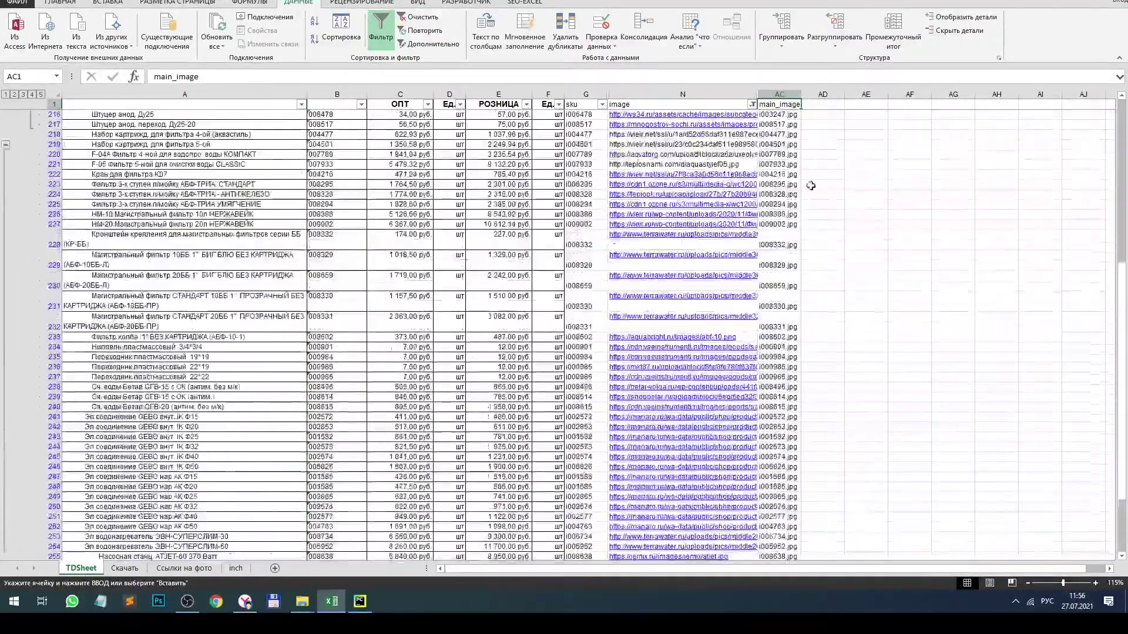
pyautogui.scroll(20, 811, 186)
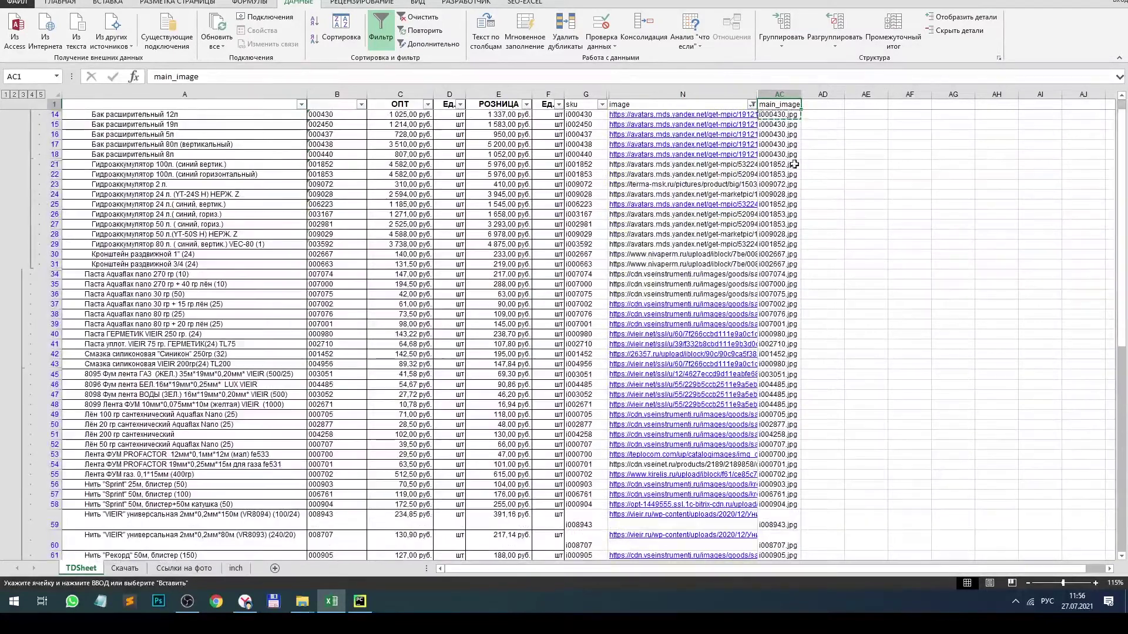
pyautogui.click(705, 114)
pyautogui.press('Escape')
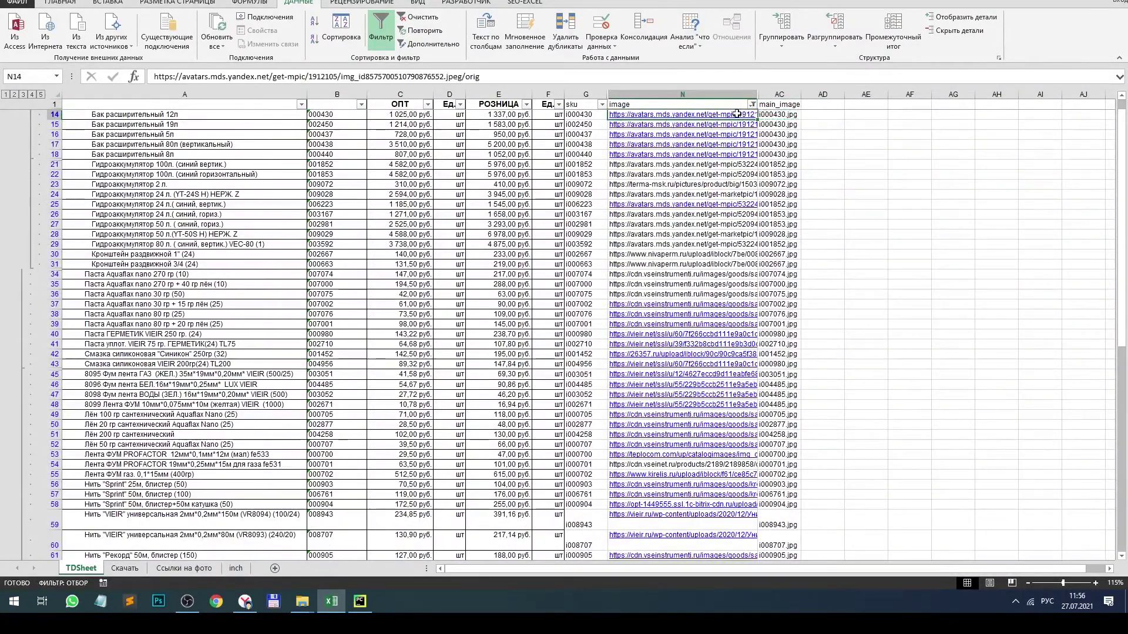
# Compare the sku, image link and main_image file name in rows 14 and 15.
pyautogui.press('Left')
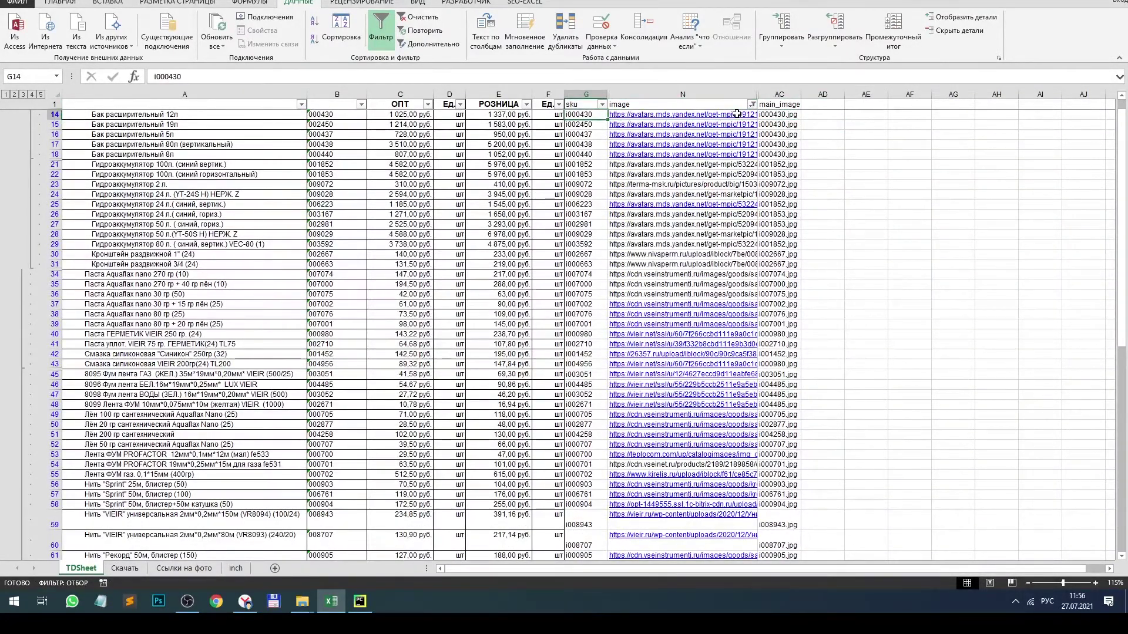
pyautogui.press('Down')
pyautogui.press('Up')
pyautogui.press('Right')
pyautogui.press('Right')
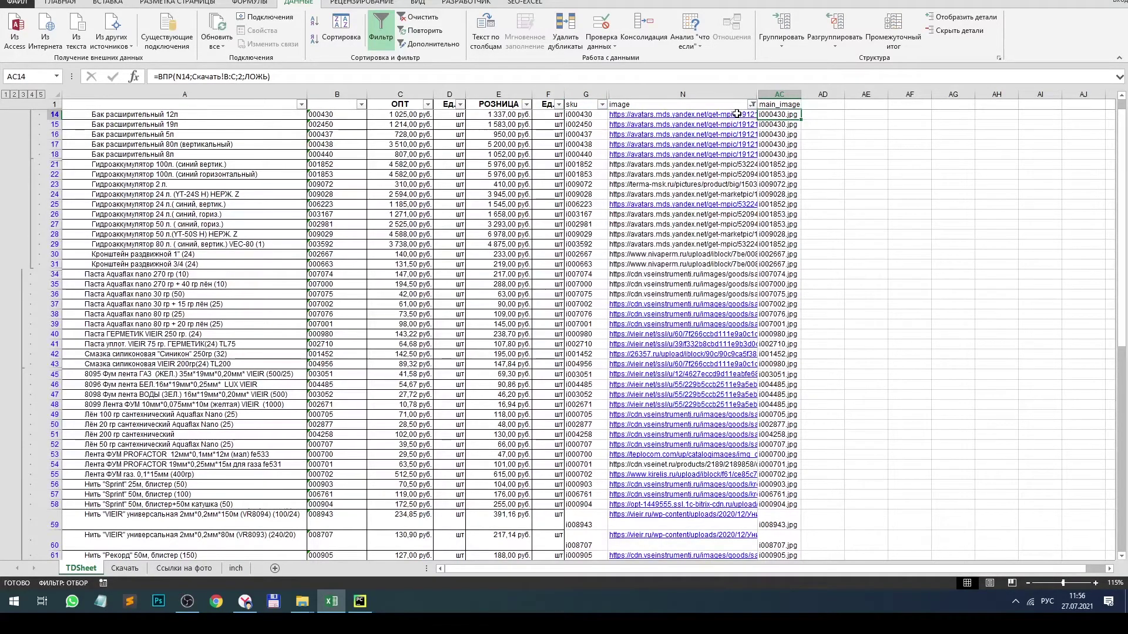
pyautogui.press('Down')
pyautogui.press('Left')
pyautogui.press('Left')
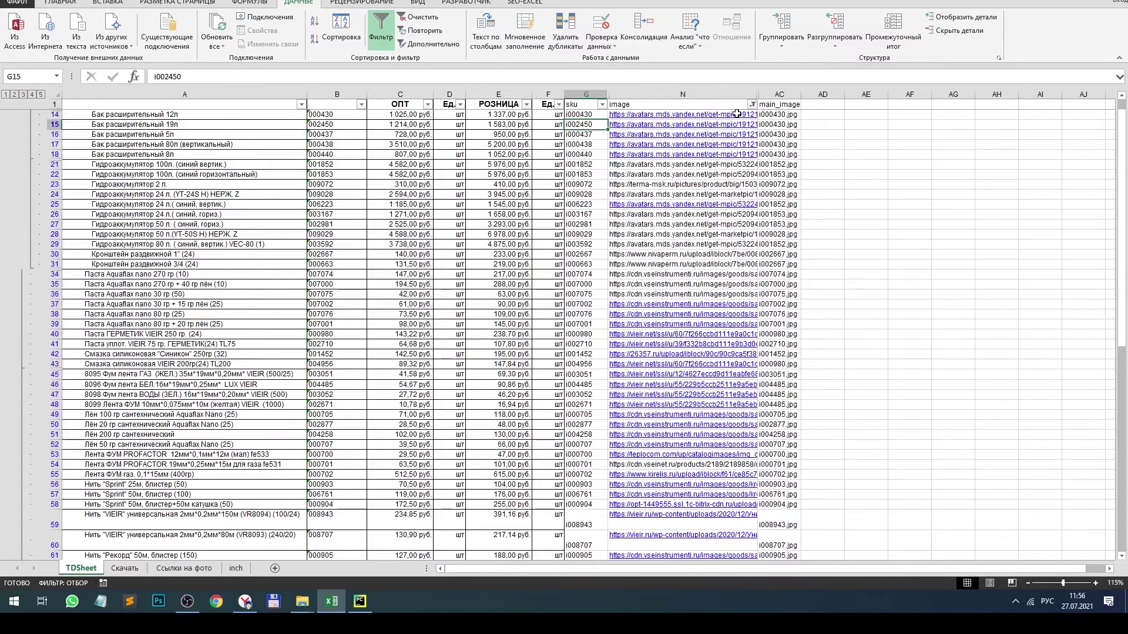
pyautogui.press('Right')
pyautogui.press('Right')
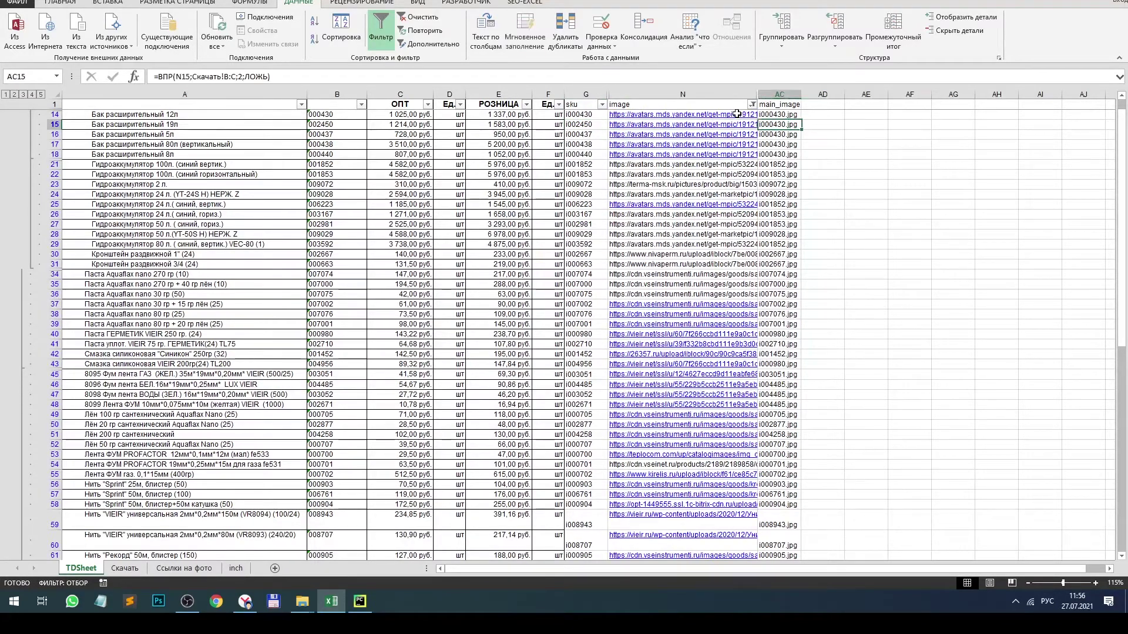
# Check the main_image file names against the product data down the following rows to row 38.
pyautogui.press('Down')
pyautogui.press('Down')
pyautogui.press('Down')
pyautogui.press('Down')
pyautogui.press('Down')
pyautogui.press('Down')
pyautogui.press('Down')
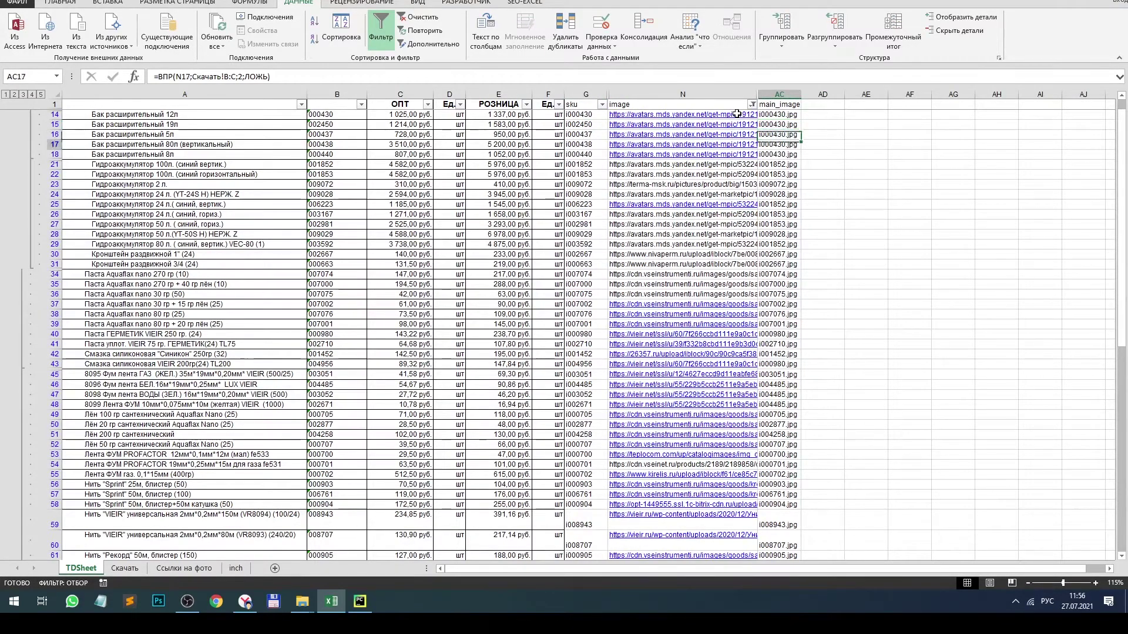
pyautogui.press('Down')
pyautogui.press('Down')
pyautogui.press('Down')
pyautogui.press('Down')
pyautogui.press('Down')
pyautogui.press('Down')
pyautogui.press('Down')
pyautogui.press('Down')
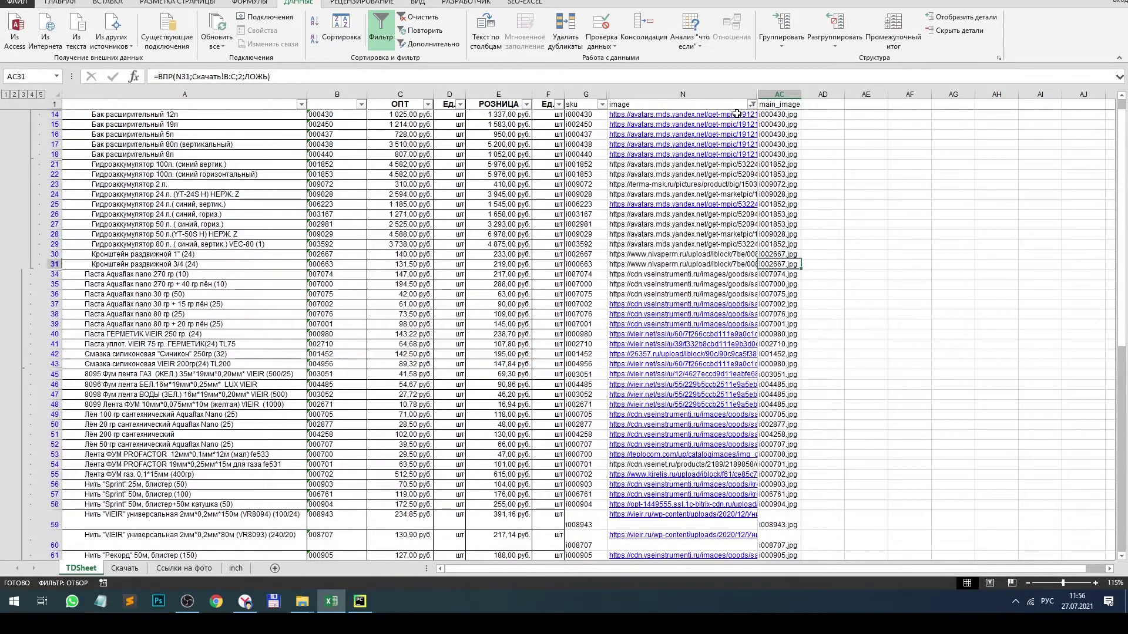
pyautogui.press('Left')
pyautogui.press('Right')
pyautogui.press('Left')
pyautogui.press('Left')
pyautogui.press('Left')
pyautogui.press('Left')
pyautogui.press('Left')
pyautogui.press('Left')
pyautogui.press('Left')
pyautogui.press('Right')
pyautogui.press('Right')
pyautogui.press('Right')
pyautogui.press('Right')
pyautogui.press('Right')
pyautogui.press('Right')
pyautogui.press('Right')
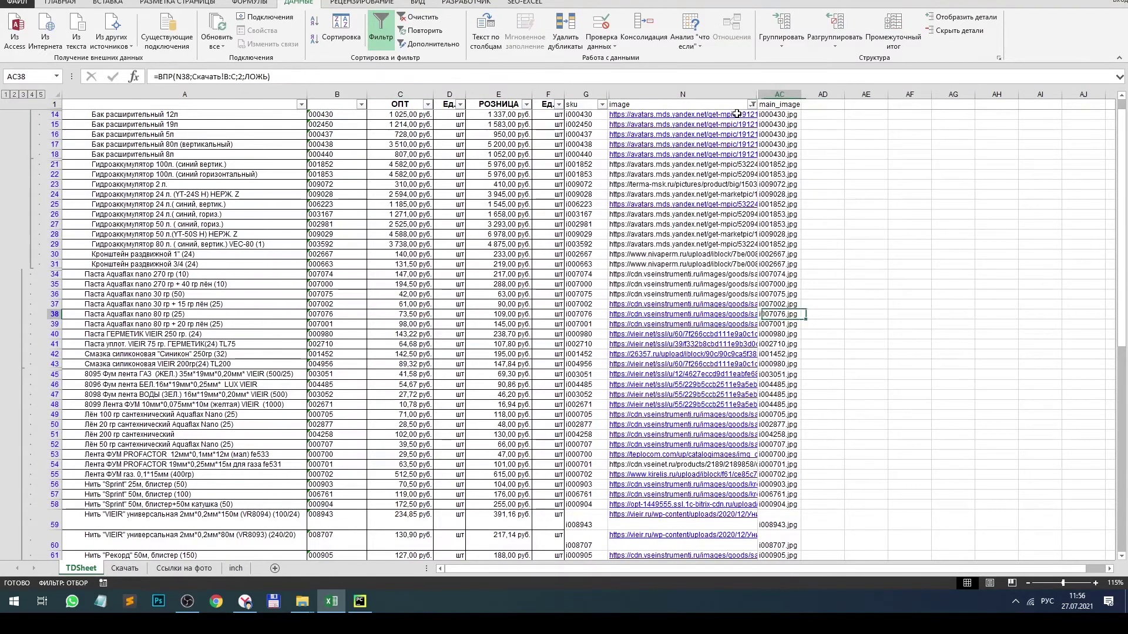
# Check the main_image column down to its last filled row at 330 and return to the start of the list.
pyautogui.hotkey('ctrl', 'Down')
pyautogui.press('Up')
pyautogui.hotkey('ctrl', 'Up')
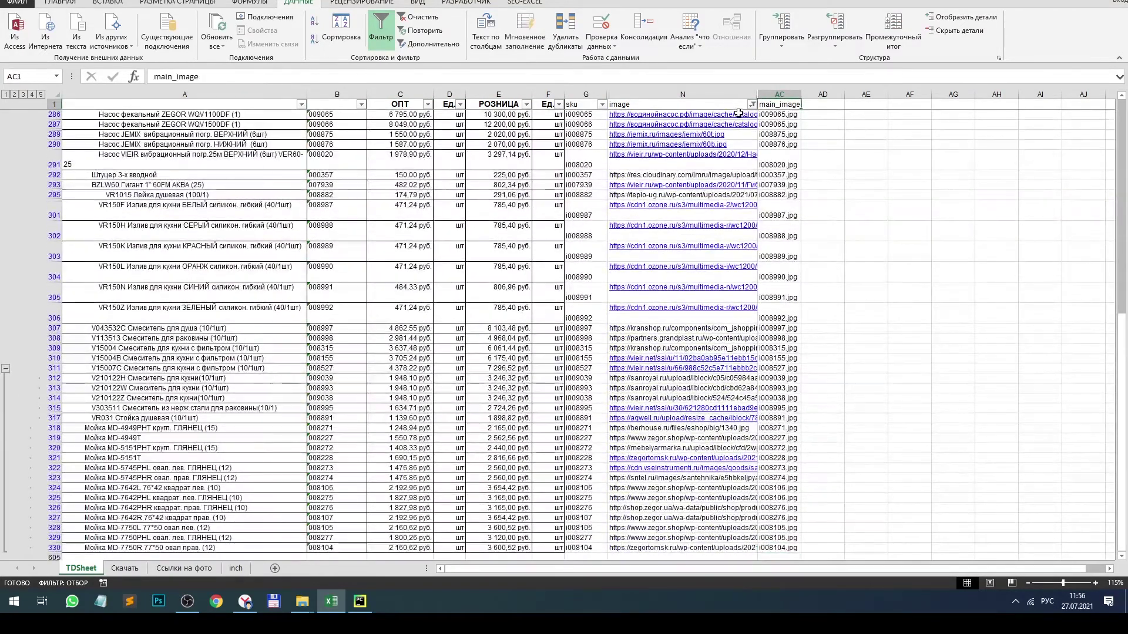
pyautogui.scroll(12, 803, 209)
pyautogui.scroll(20, 803, 210)
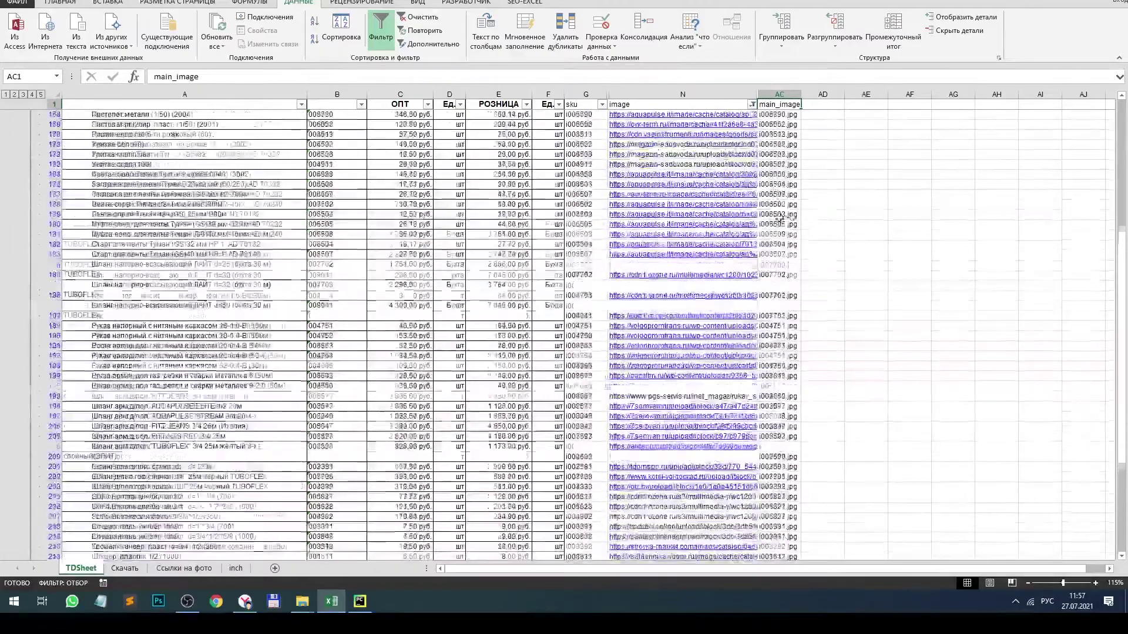
pyautogui.moveTo(1124, 317); pyautogui.dragTo(1028, 161)
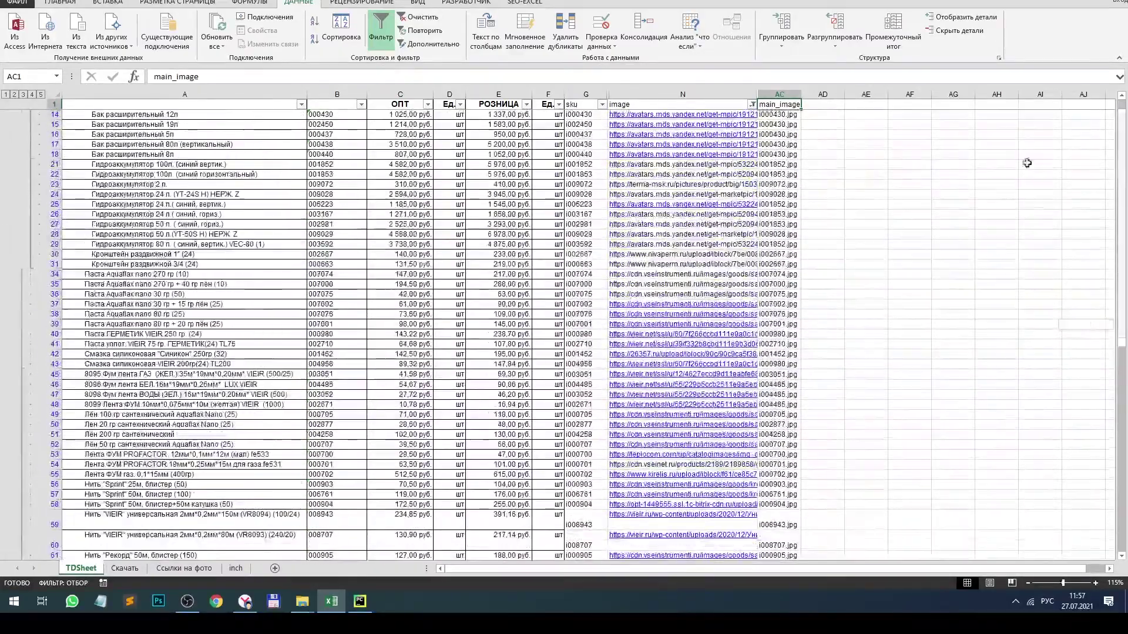
# Clear the filter on the image column so all rows of the product list are shown.
pyautogui.click(779, 144)
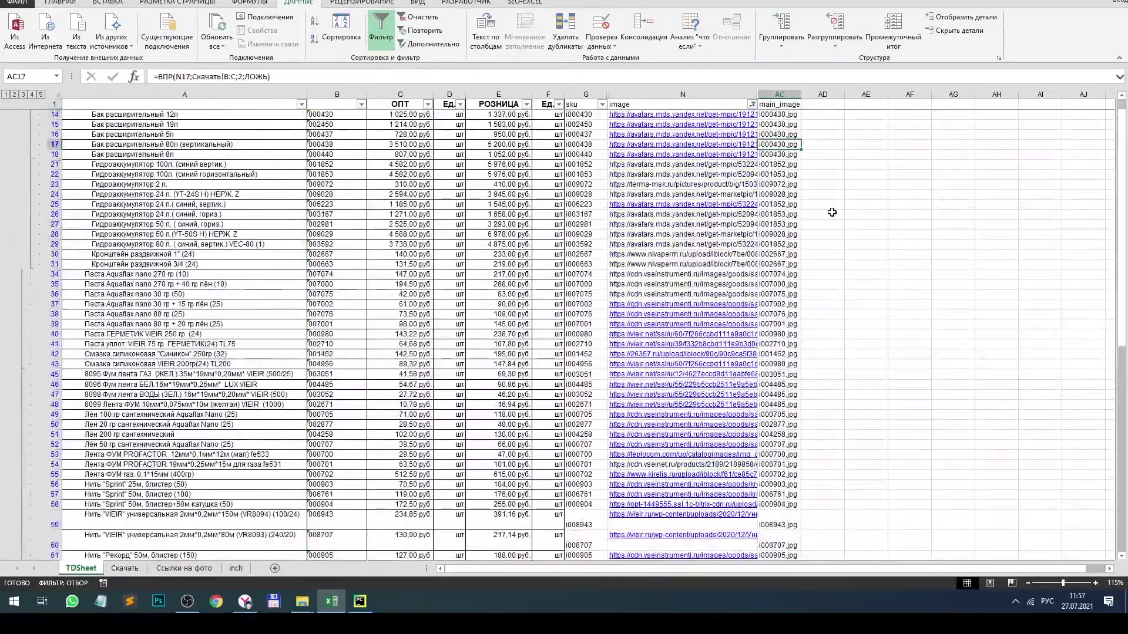
pyautogui.click(752, 104)
pyautogui.click(676, 158)
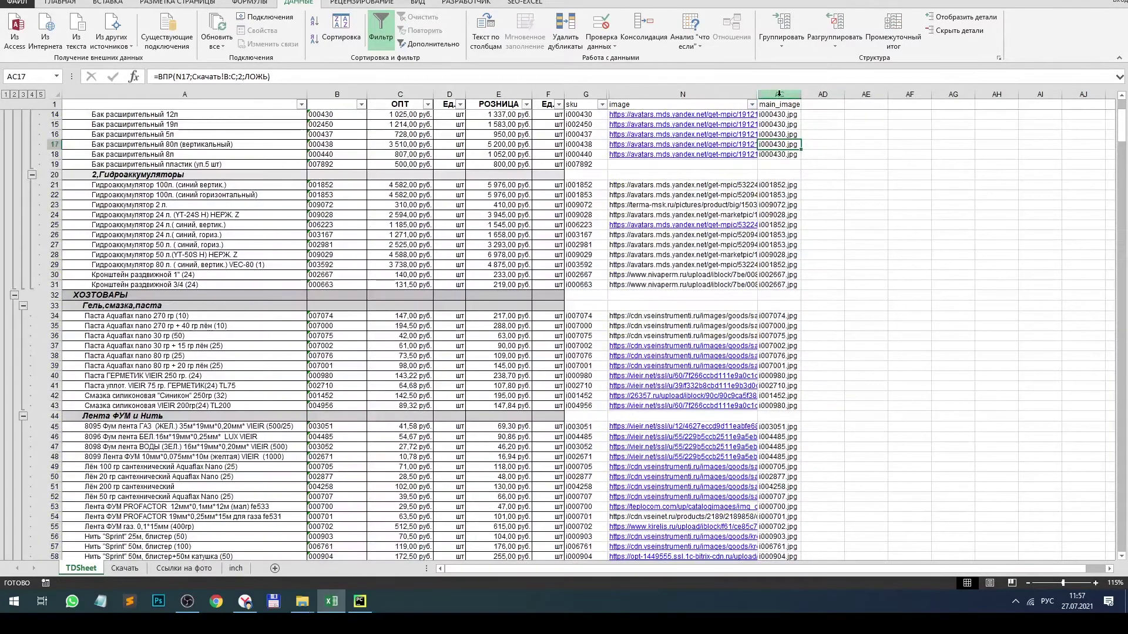
# Replace the formulas in the main_image column AC with their values and check the file names in the first product rows.
pyautogui.click(779, 94)
pyautogui.hotkey('ctrl', 'c')
pyautogui.rightClick(785, 96)
pyautogui.click(828, 146)
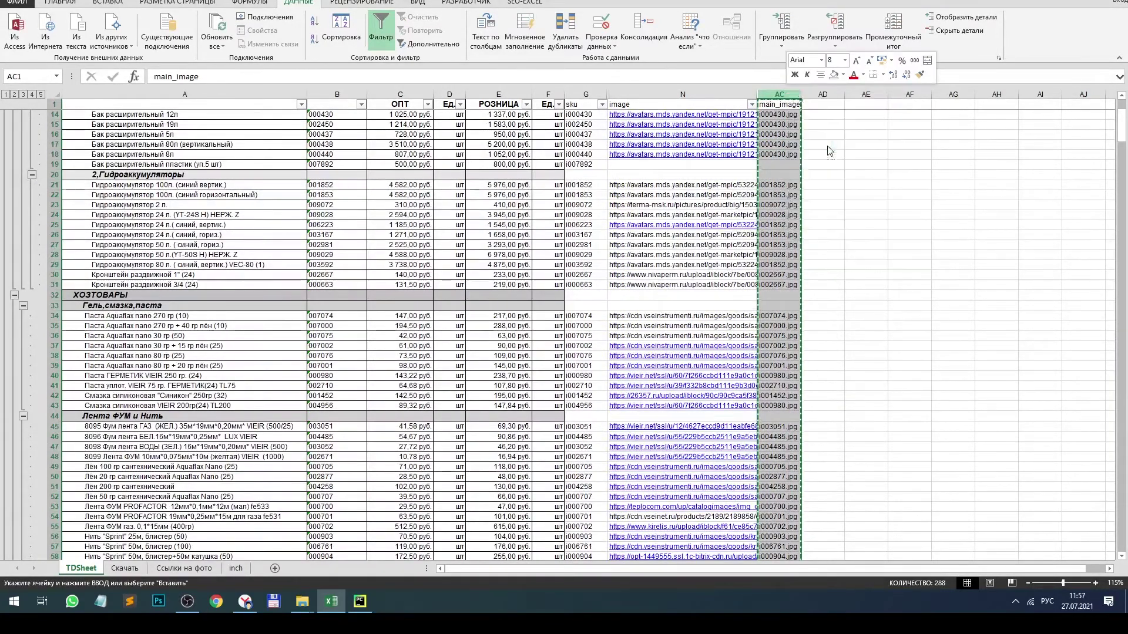
pyautogui.press('Escape')
pyautogui.click(779, 144)
pyautogui.scroll(4, 786, 229)
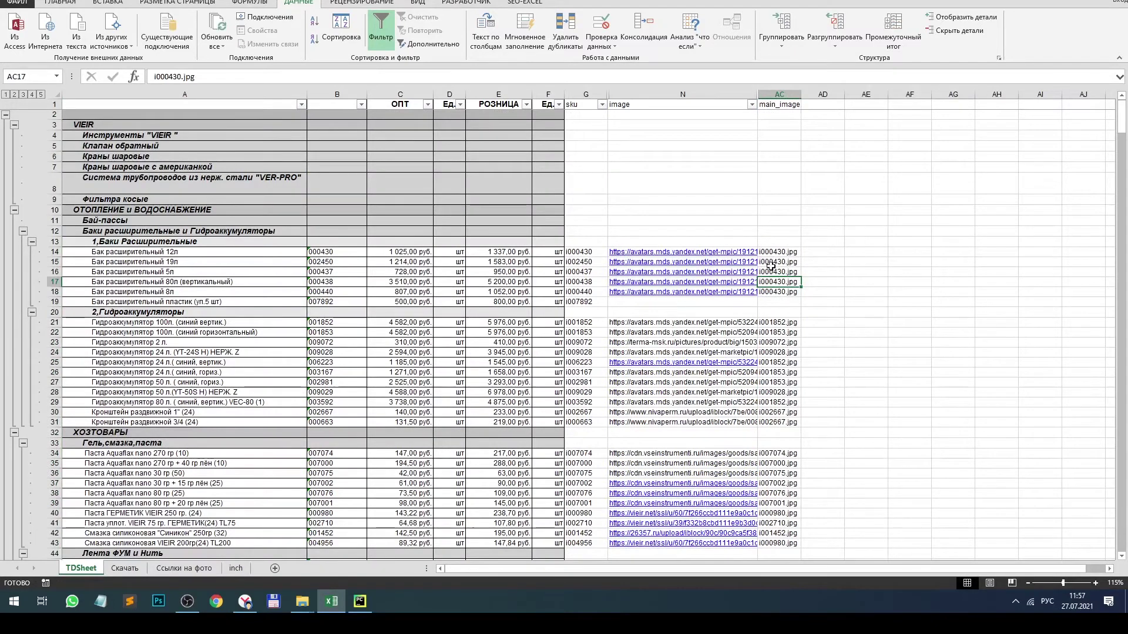
pyautogui.scroll(-4, 785, 228)
pyautogui.scroll(3, 784, 238)
pyautogui.click(784, 238)
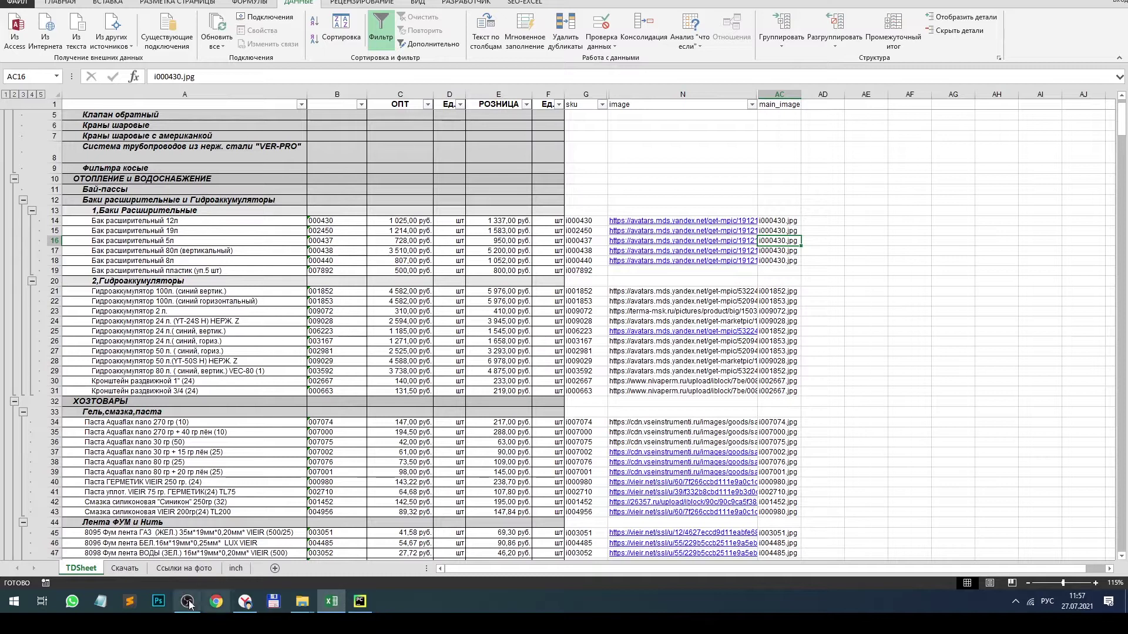
# Switch to Photoshop with the images-jpg folder in front, then enlarge the folder window and its thumbnails.
pyautogui.click(158, 601)
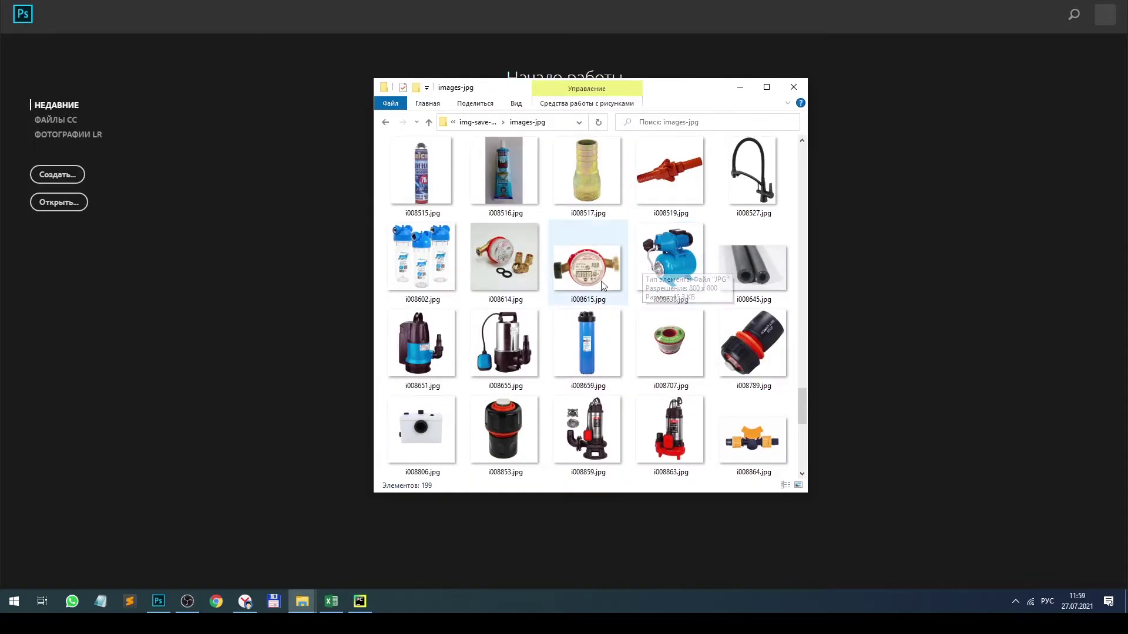
pyautogui.scroll(20, 594, 291)
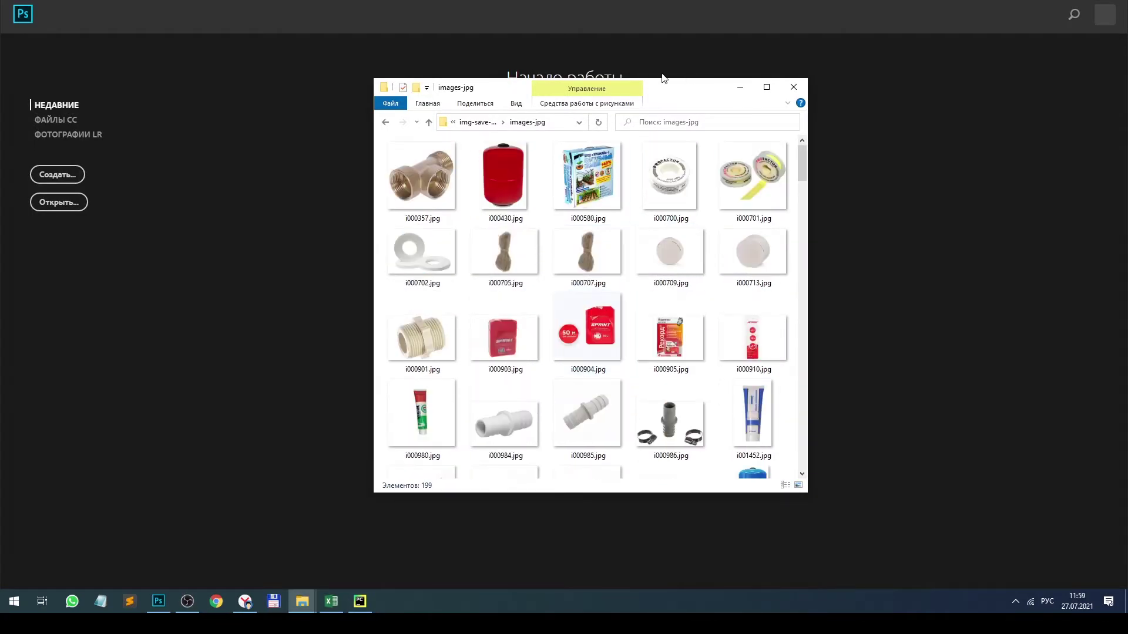
pyautogui.moveTo(674, 94); pyautogui.dragTo(703, 63)
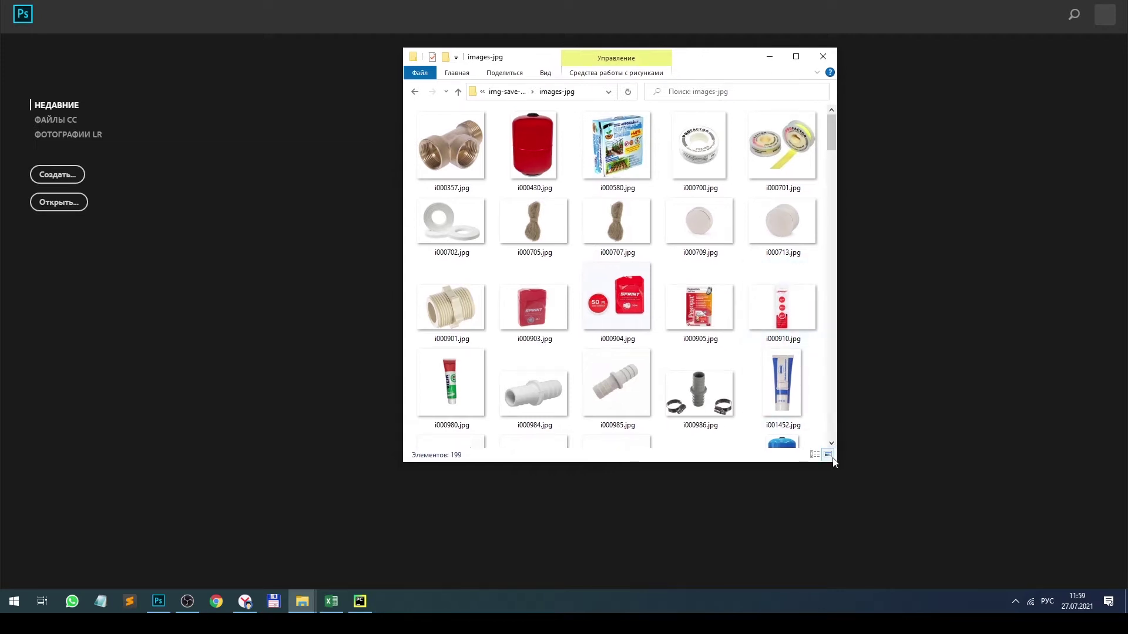
pyautogui.moveTo(837, 466); pyautogui.dragTo(1076, 571)
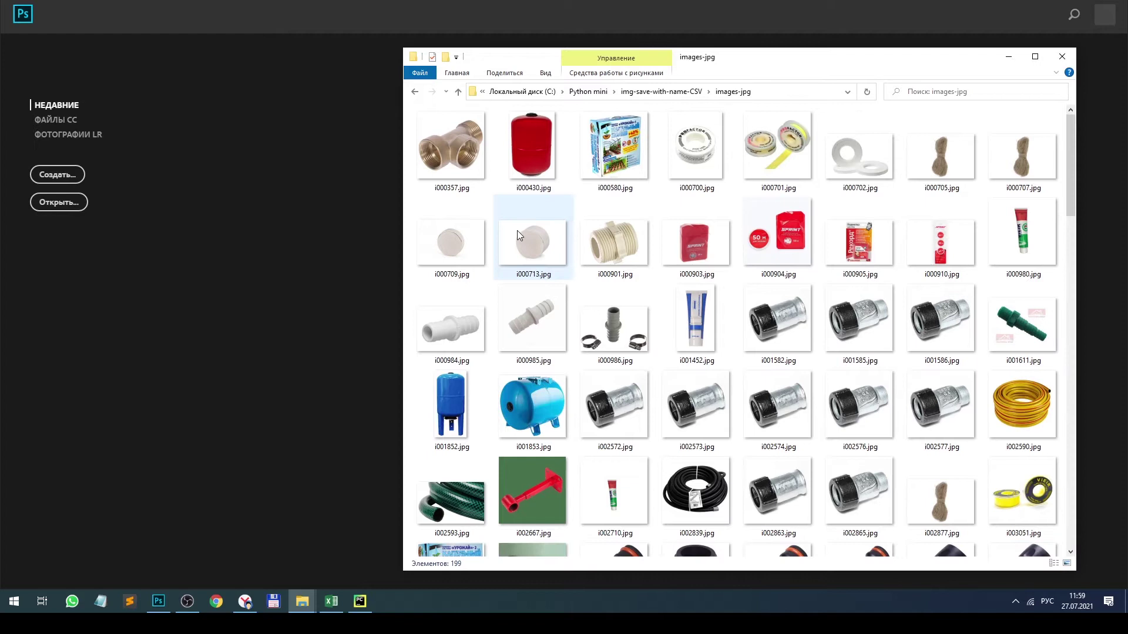
pyautogui.scroll(3, 517, 230)
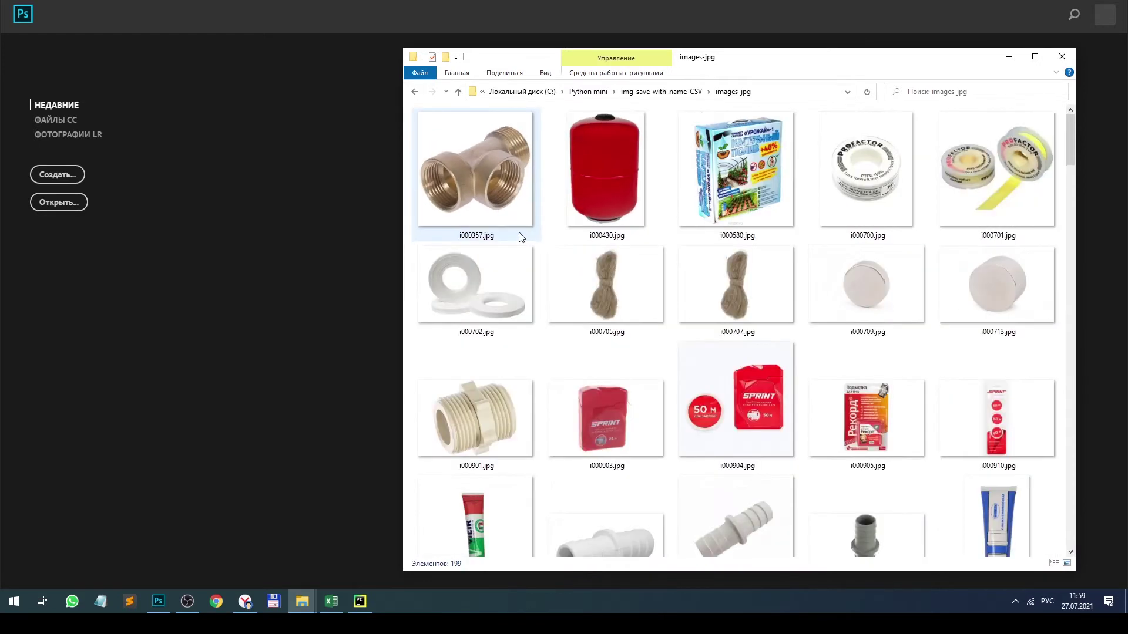
pyautogui.scroll(1, 520, 235)
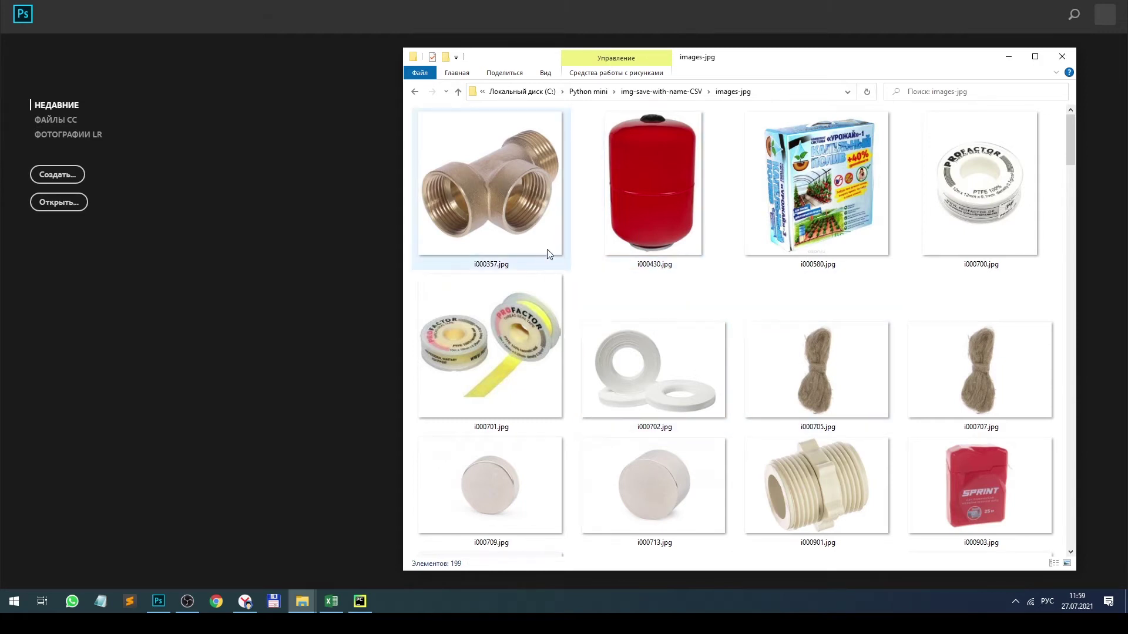
# Look through the images-jpg thumbnails for pictures that need retouching and open i001611.jpg in Photoshop.
pyautogui.click(507, 451)
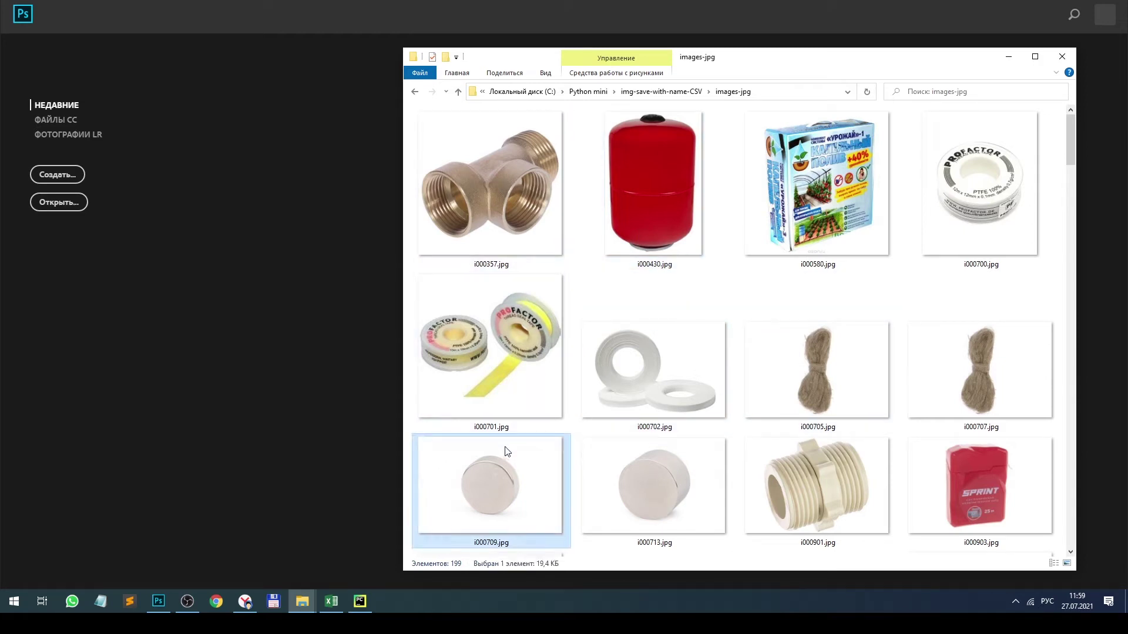
pyautogui.press('Down')
pyautogui.press('Down')
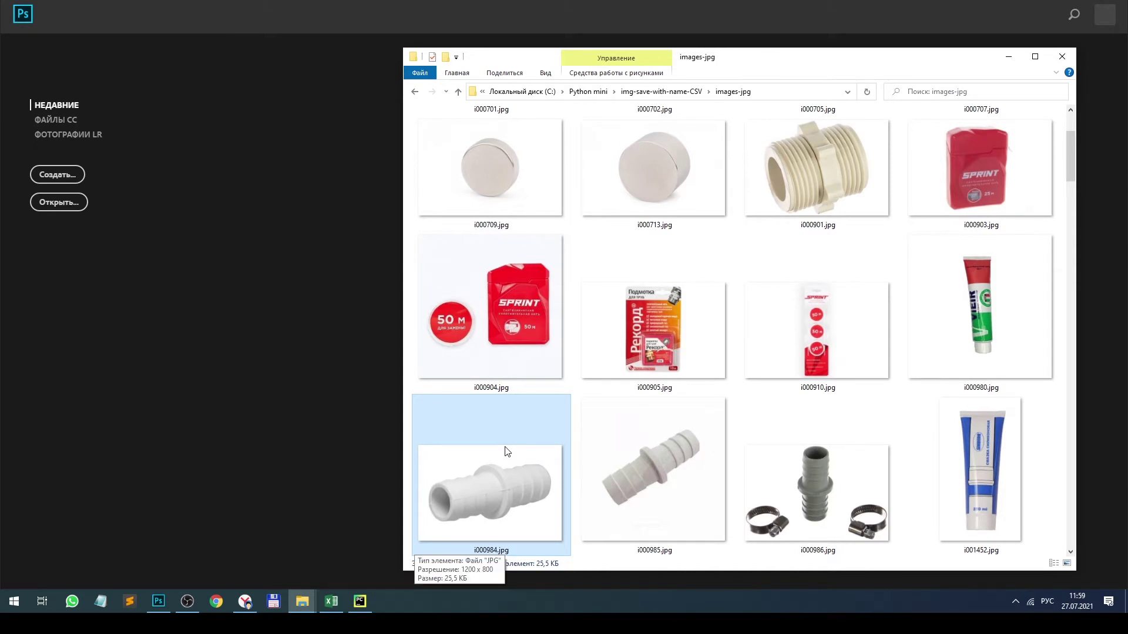
pyautogui.press('Down')
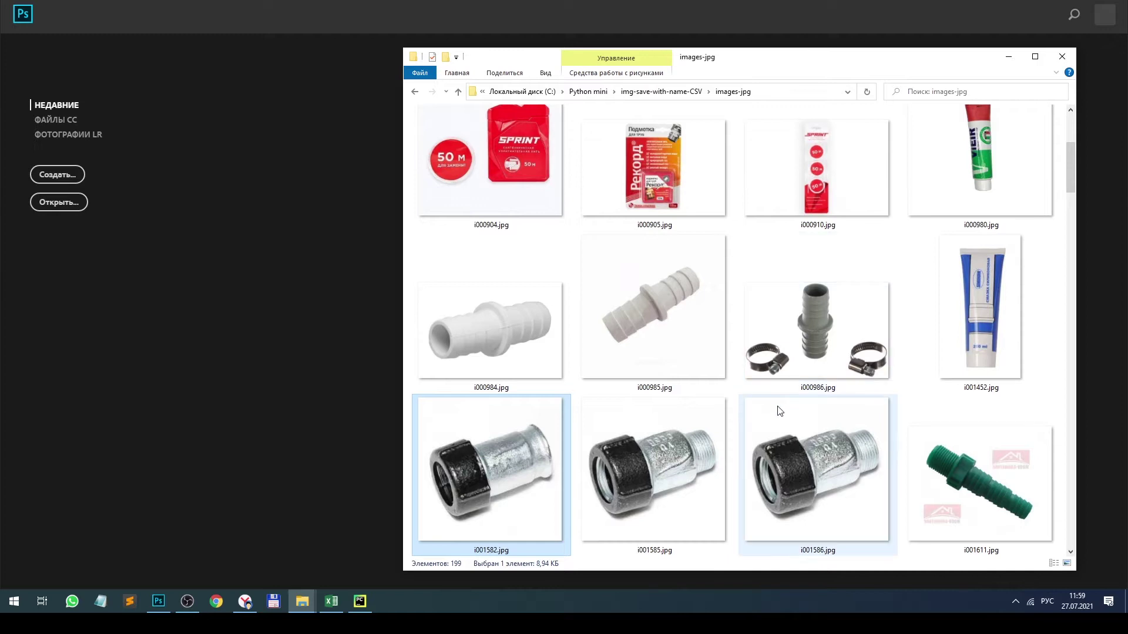
pyautogui.scroll(5, 780, 411)
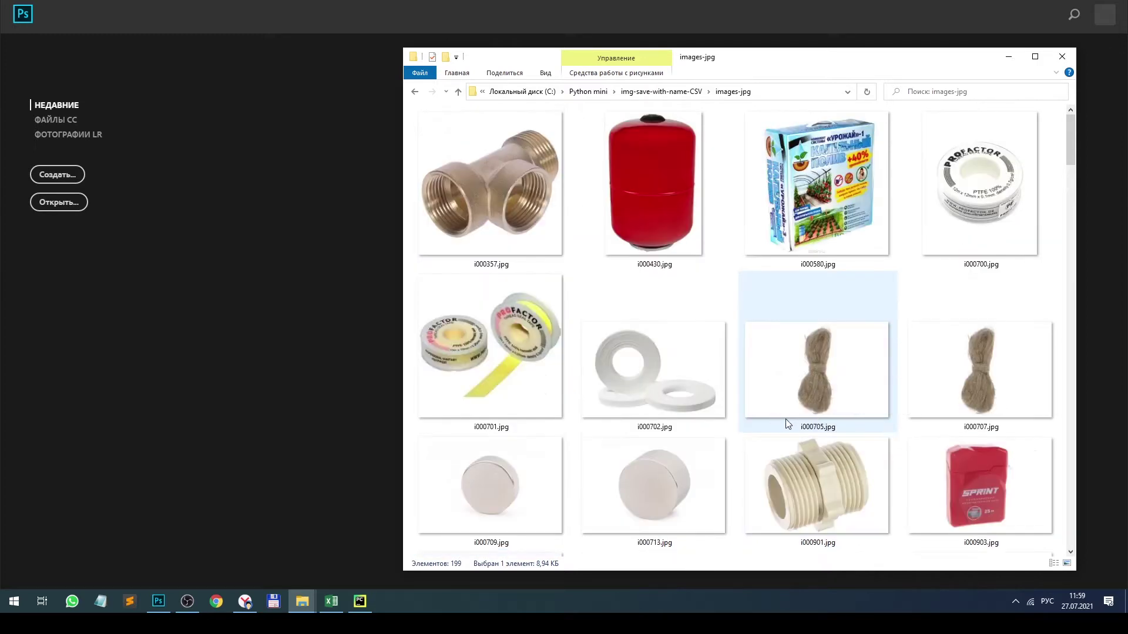
pyautogui.scroll(-5, 796, 369)
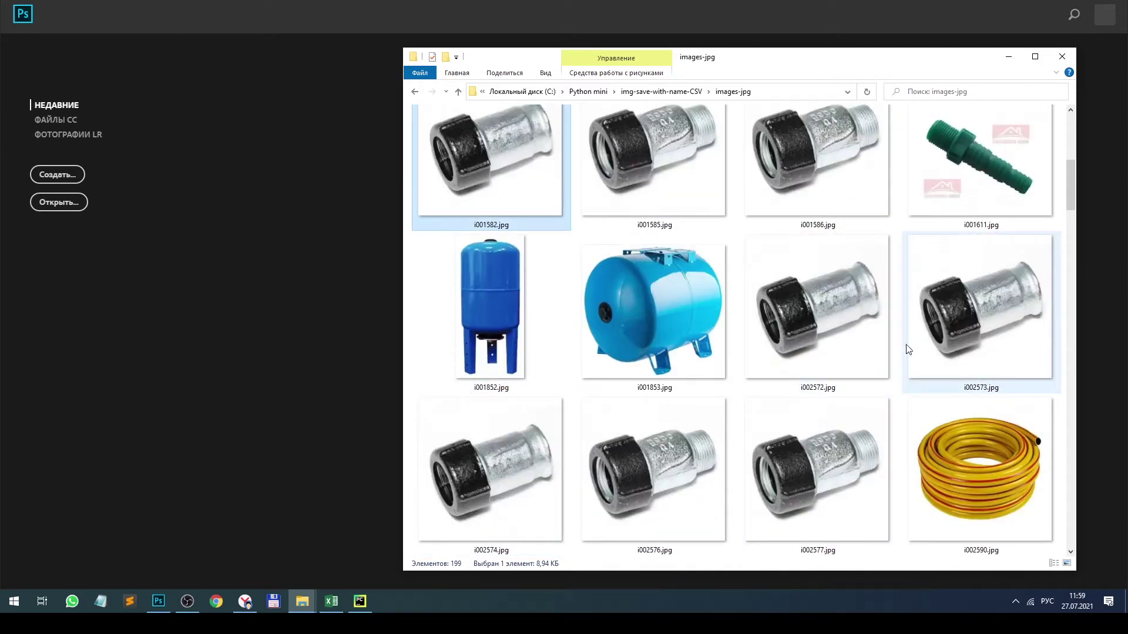
pyautogui.moveTo(1003, 174); pyautogui.dragTo(299, 248)
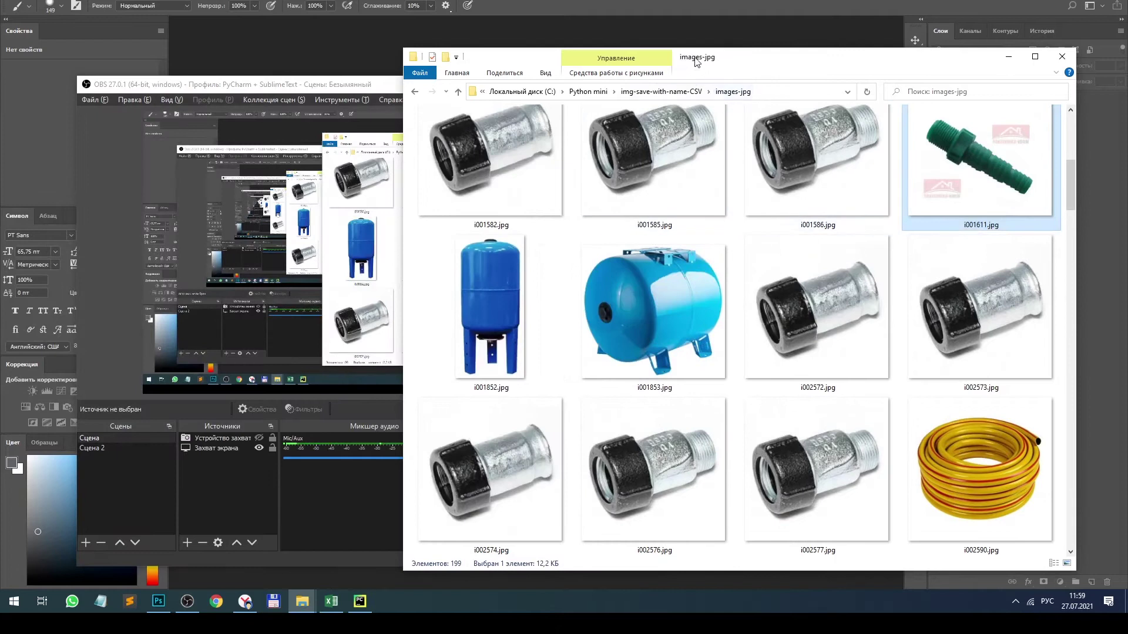
pyautogui.click(372, 48)
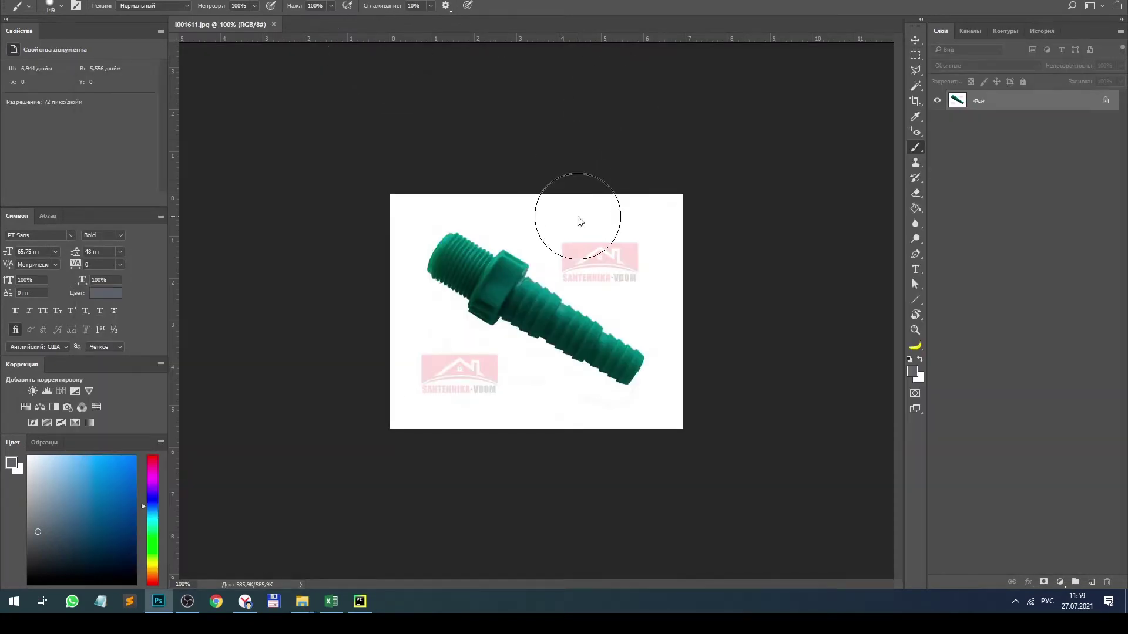
# Return to the images-jpg folder and open i002667.jpg, the red bracket on a green background, in Photoshop.
pyautogui.hotkey('alt', 'Tab')
pyautogui.hotkey('alt', 'Tab')
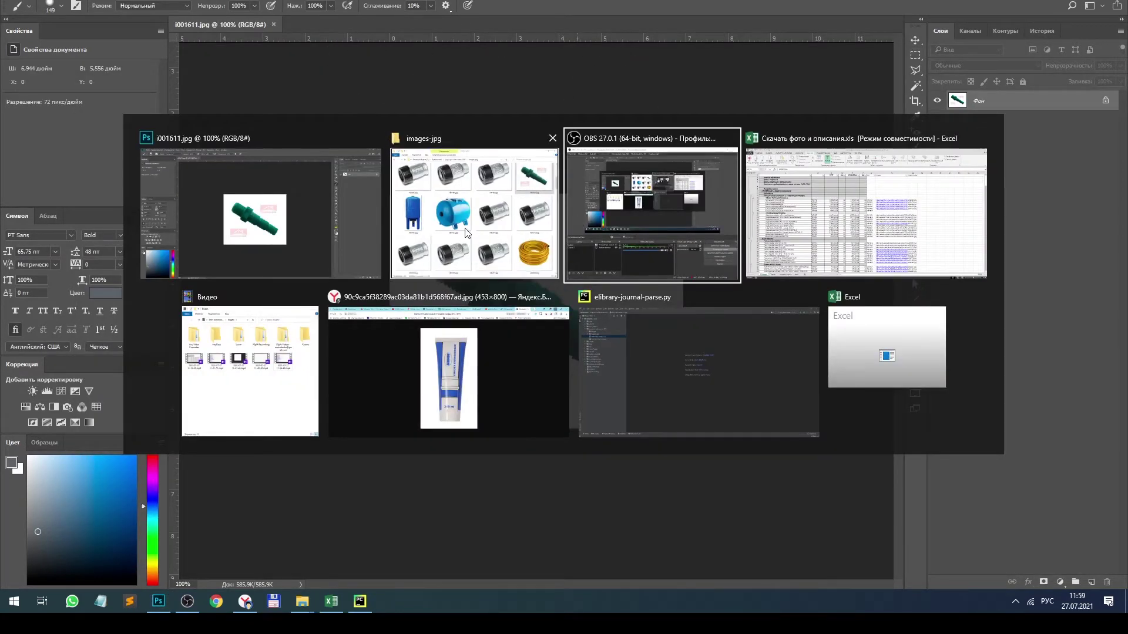
pyautogui.click(474, 213)
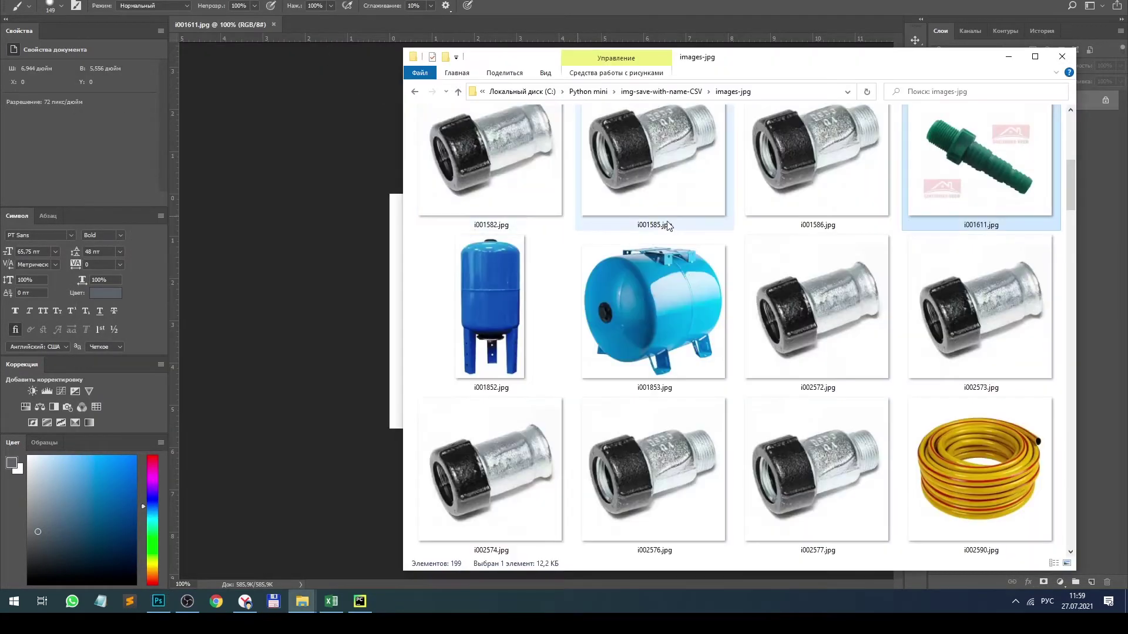
pyautogui.click(505, 313)
pyautogui.press('Down')
pyautogui.press('Down')
pyautogui.press('Down')
pyautogui.press('Up')
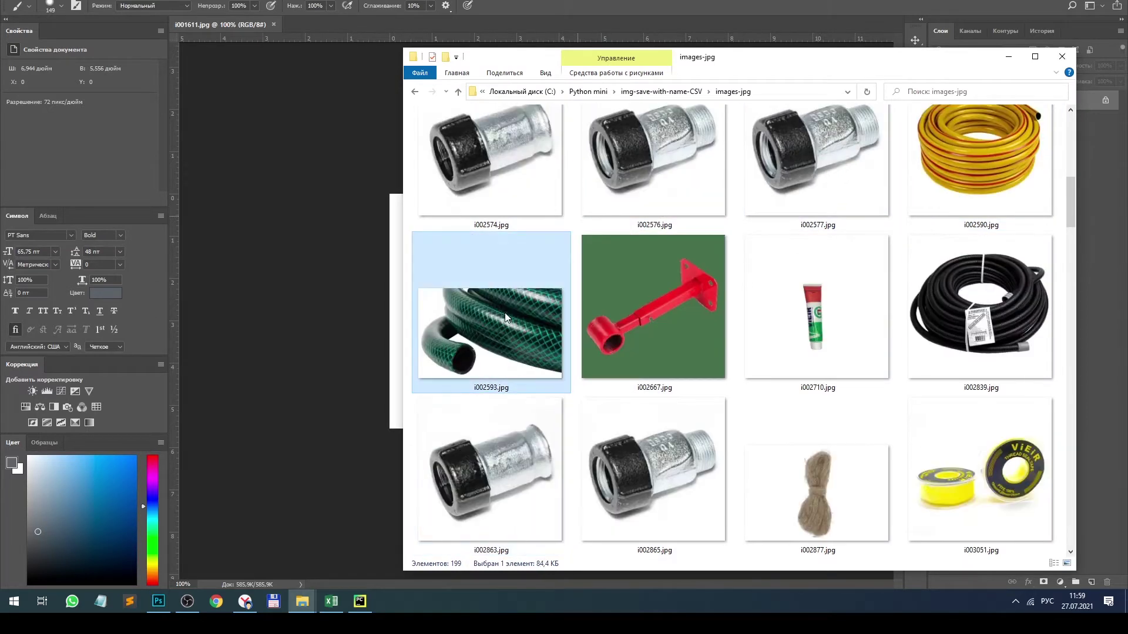
pyautogui.press('Right')
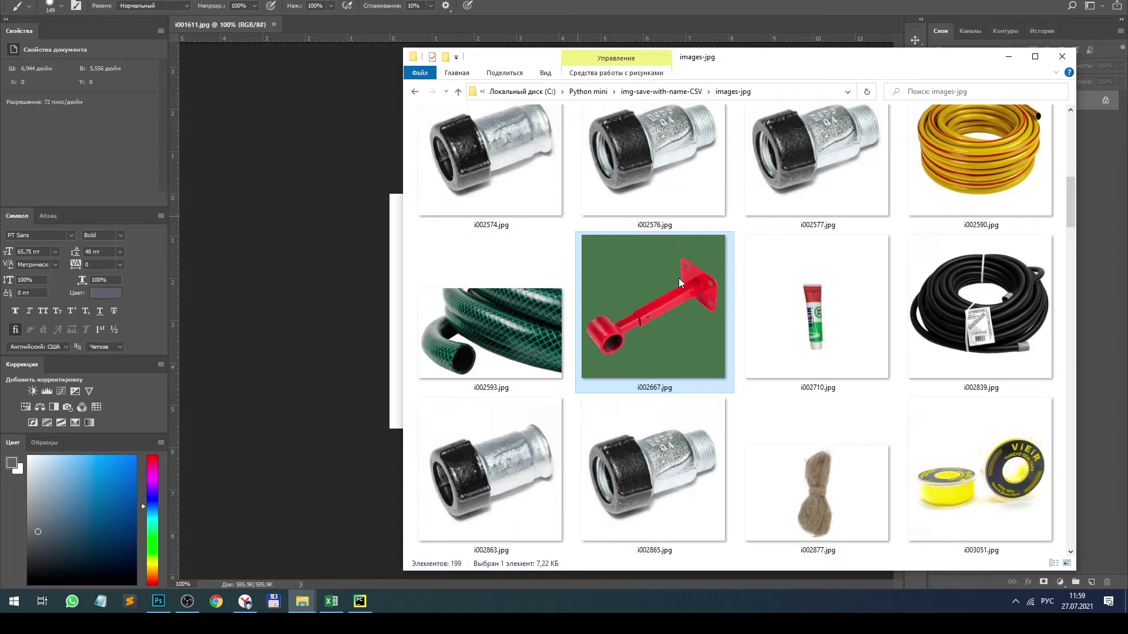
pyautogui.moveTo(670, 281); pyautogui.dragTo(339, 22)
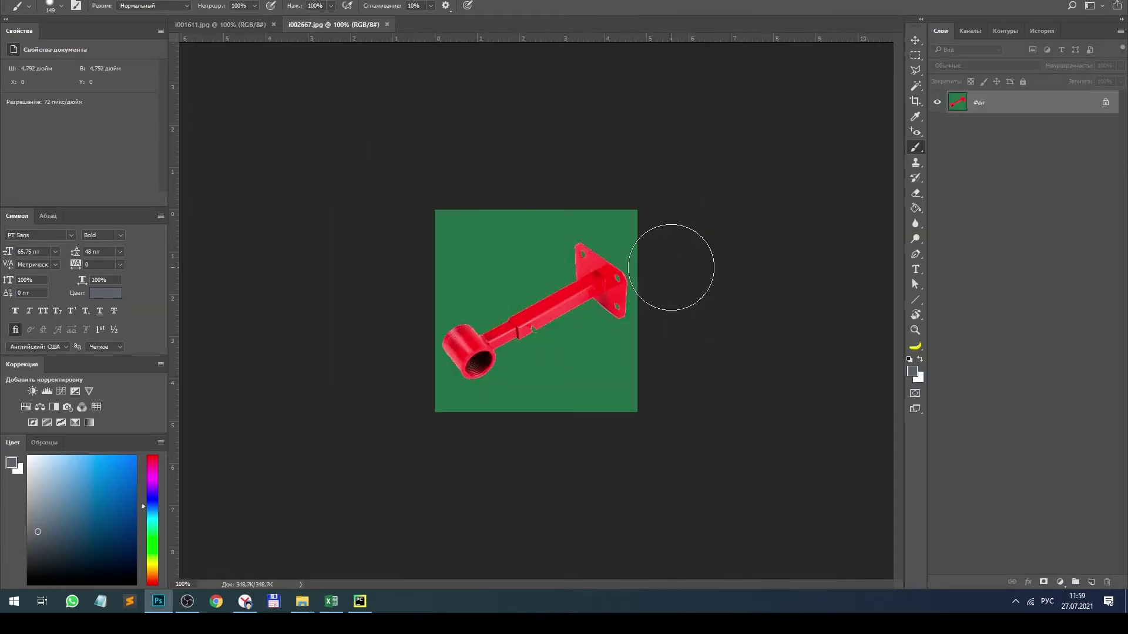
# Open i002710.jpg, the small VIEIR tube, from the images-jpg folder in Photoshop.
pyautogui.moveTo(301, 604)
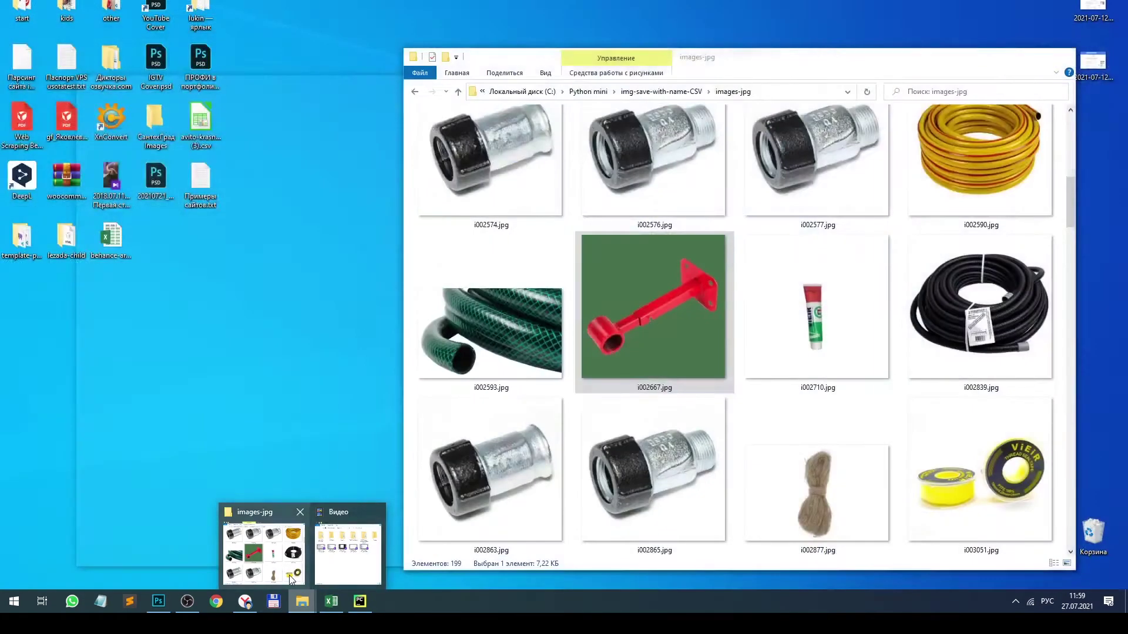
pyautogui.click(290, 579)
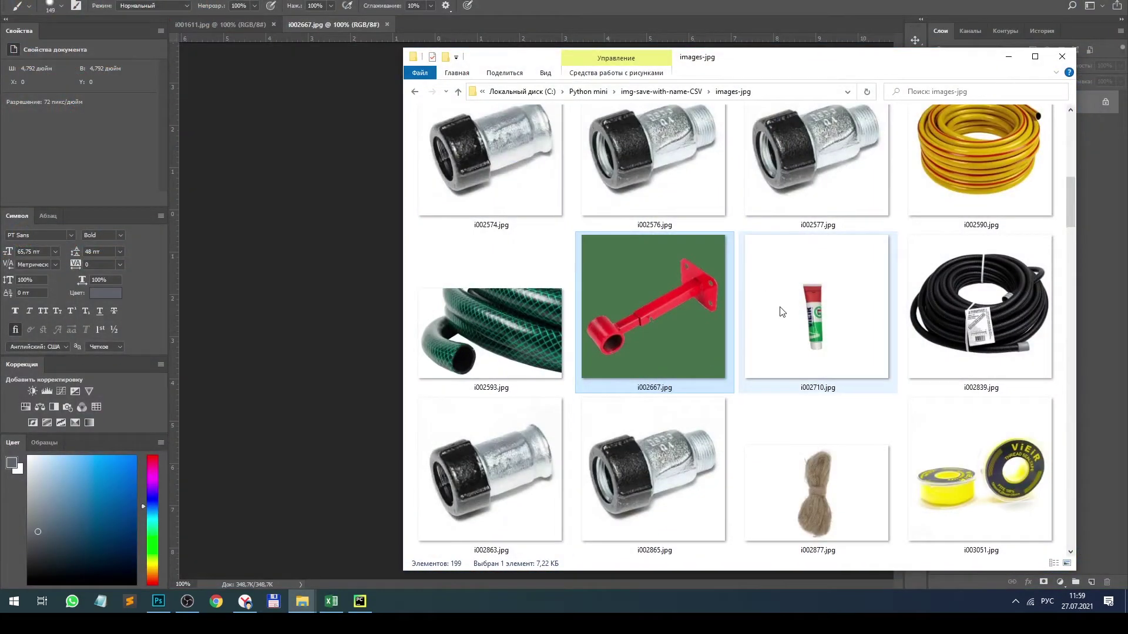
pyautogui.click(797, 332)
pyautogui.press('Return')
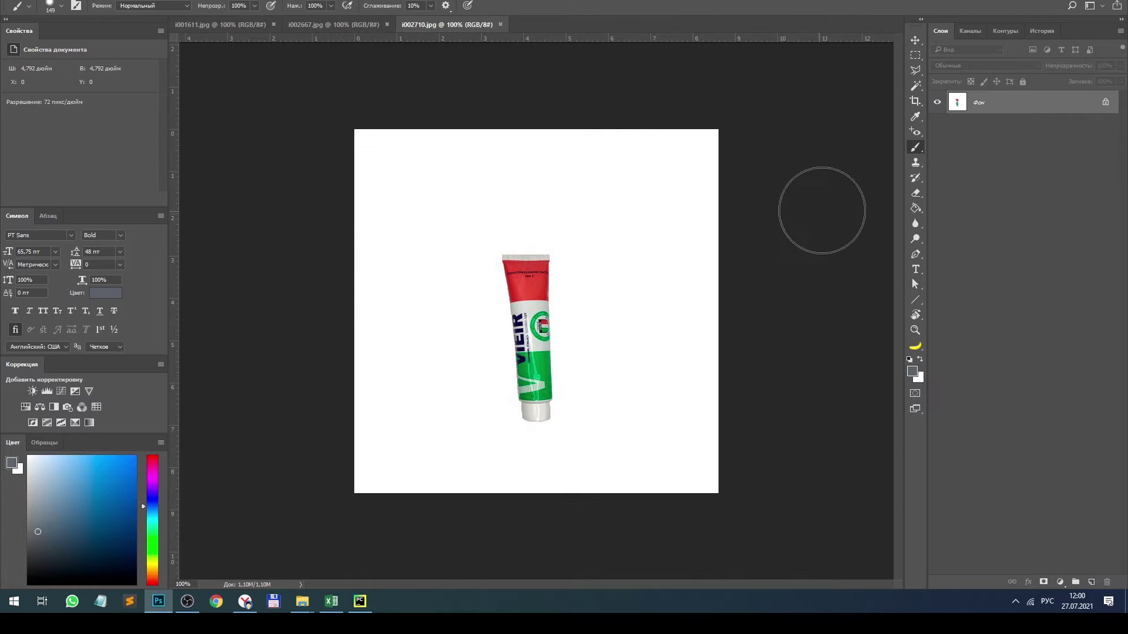
# In i001611.jpg, outline the upper SANTEHNIKA-VDOM logo with the Polygonal Lasso, remove it with Fill and deselect.
pyautogui.hotkey('ctrl', 'Tab')
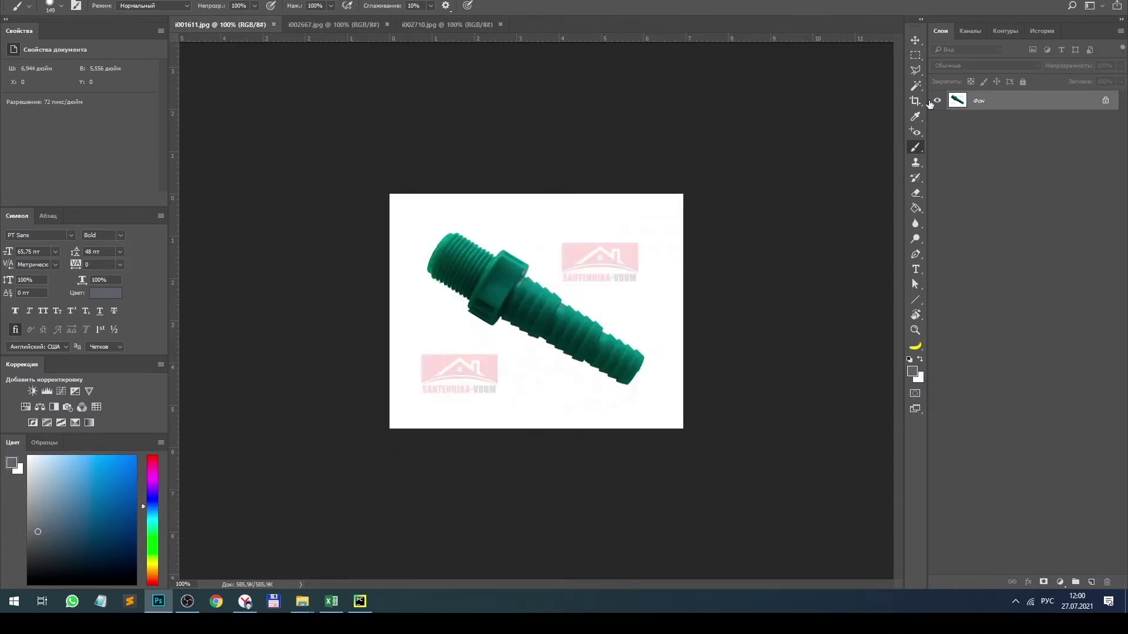
pyautogui.click(915, 73)
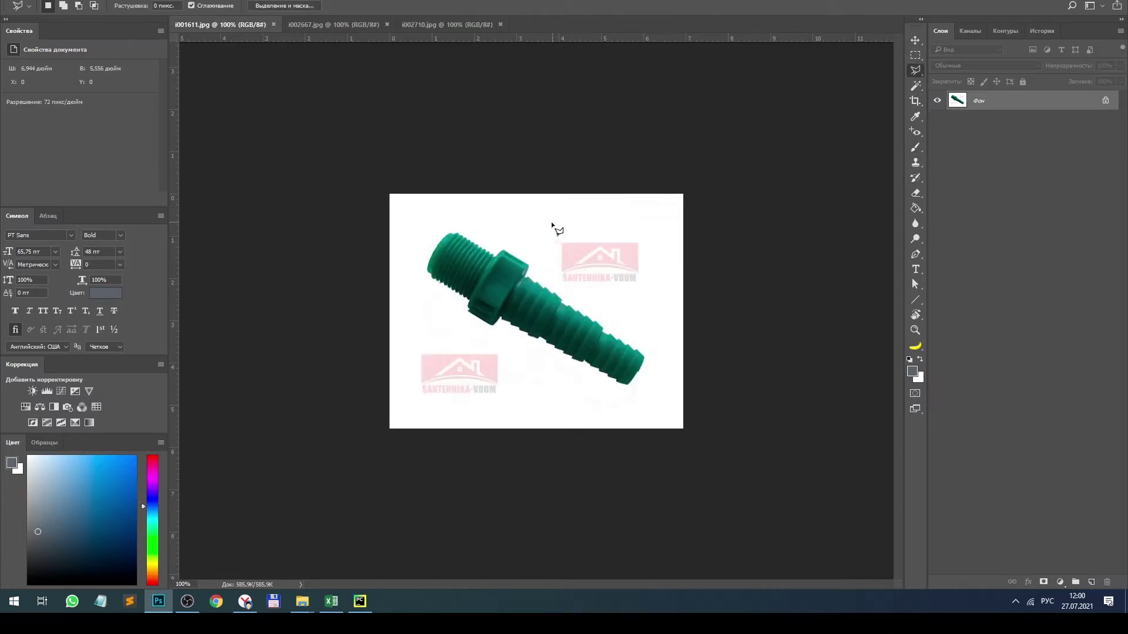
pyautogui.click(654, 228)
pyautogui.hotkey('shift', 'F5')
pyautogui.press('Return')
pyautogui.hotkey('ctrl', 'd')
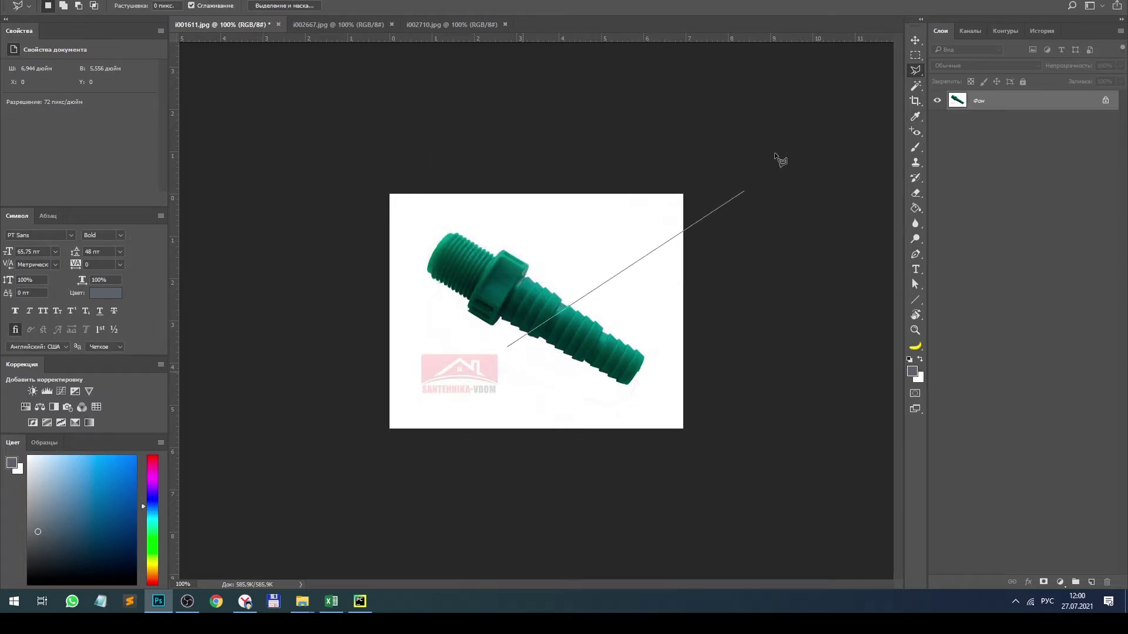
# Select the lower SANTEHNIKA-VDOM logo with a rectangular marquee, remove it with content-aware Fill at 100% opacity and deselect.
pyautogui.press('m')
pyautogui.moveTo(508, 350)
pyautogui.mouseDown()
pyautogui.moveTo(405, 375)
pyautogui.moveTo(410, 404)
pyautogui.mouseUp()
pyautogui.hotkey('shift', 'F5')
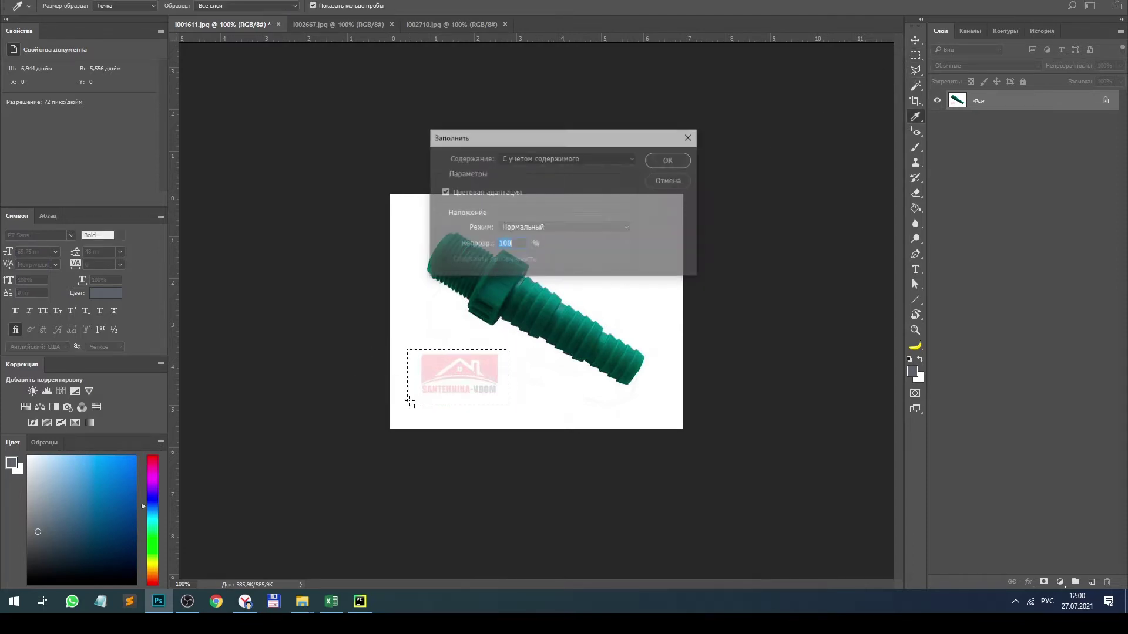
pyautogui.click(671, 162)
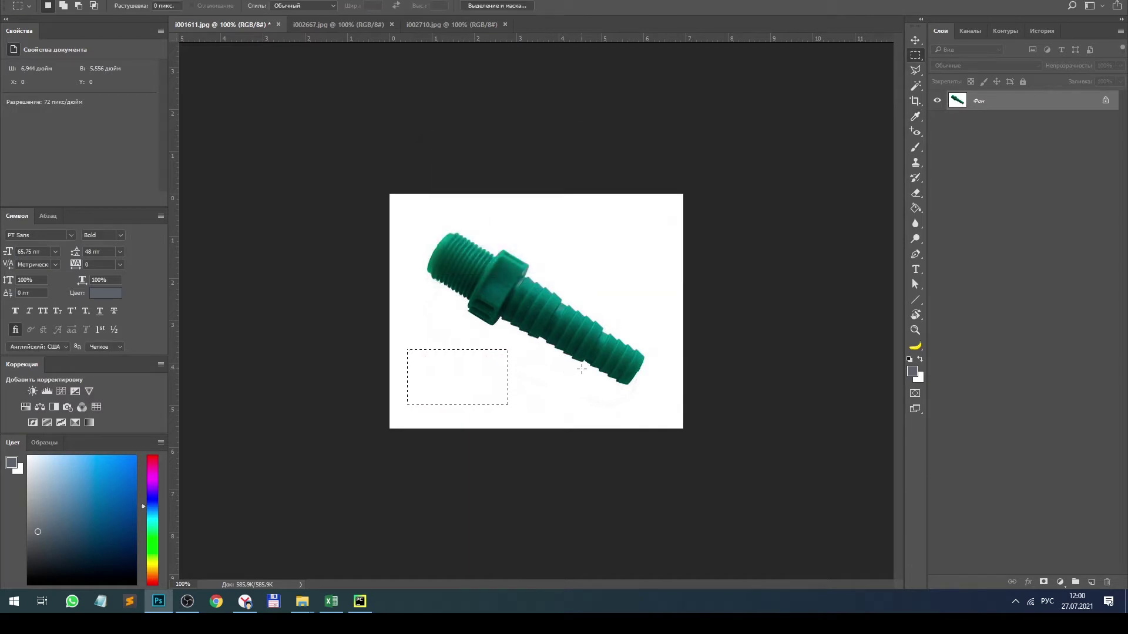
pyautogui.hotkey('ctrl', 'd')
# Crop i001611.jpg to a 1:1 square, widening the frame slightly so the green fitting has some margin.
pyautogui.click(917, 101)
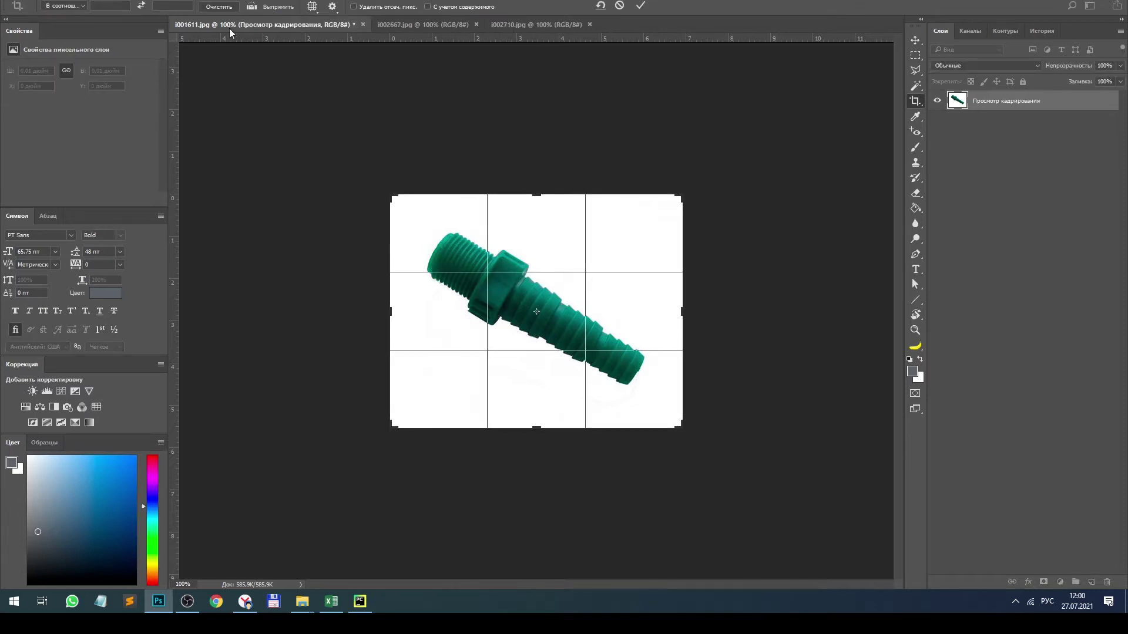
pyautogui.click(77, 10)
pyautogui.click(65, 58)
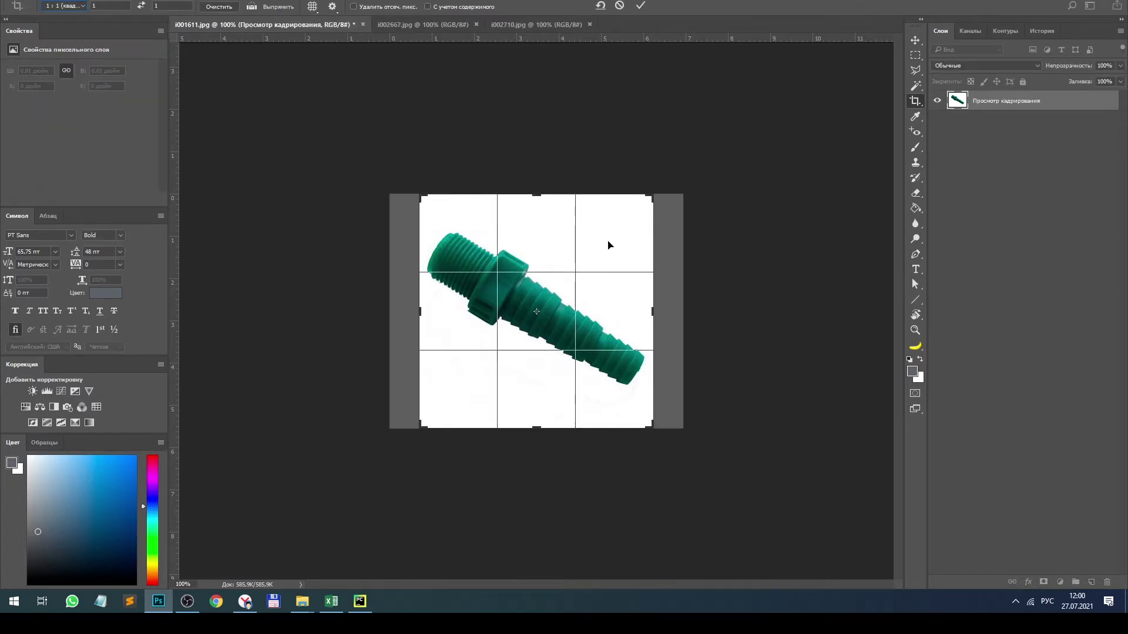
pyautogui.moveTo(653, 311)
pyautogui.mouseDown()
pyautogui.moveTo(674, 311)
pyautogui.moveTo(664, 311)
pyautogui.mouseUp()
pyautogui.click(641, 6)
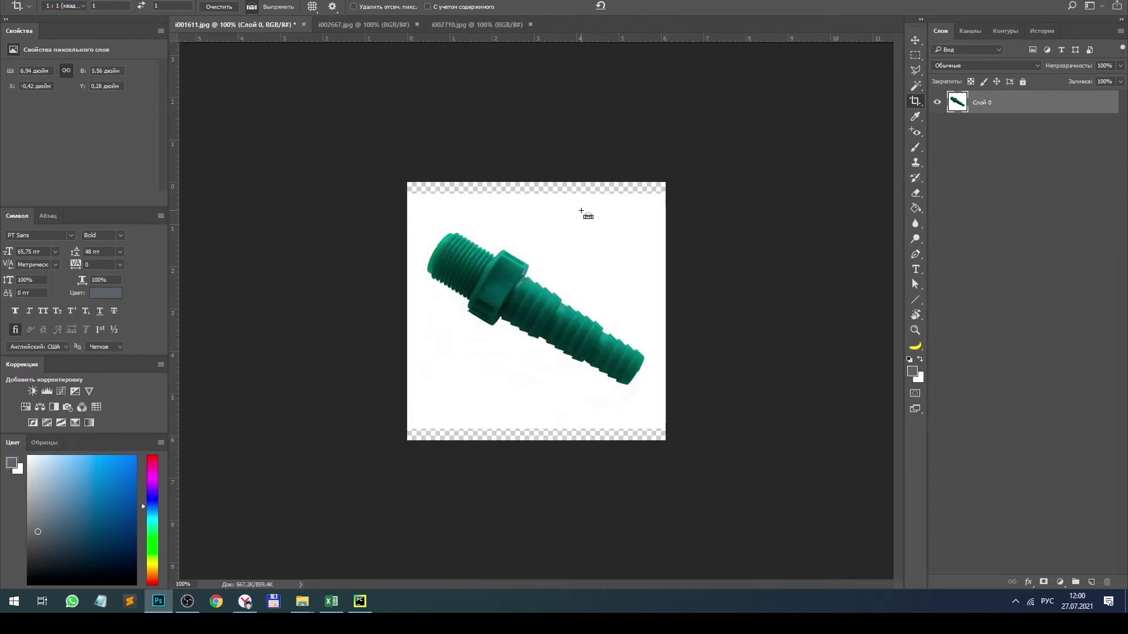
# Export the cropped fitting for web as a 600 px JPEG, replacing i001611.jpg in images-jpg, and close the document without saving.
pyautogui.hotkey('ctrl', 'alt', 'shift', 's')
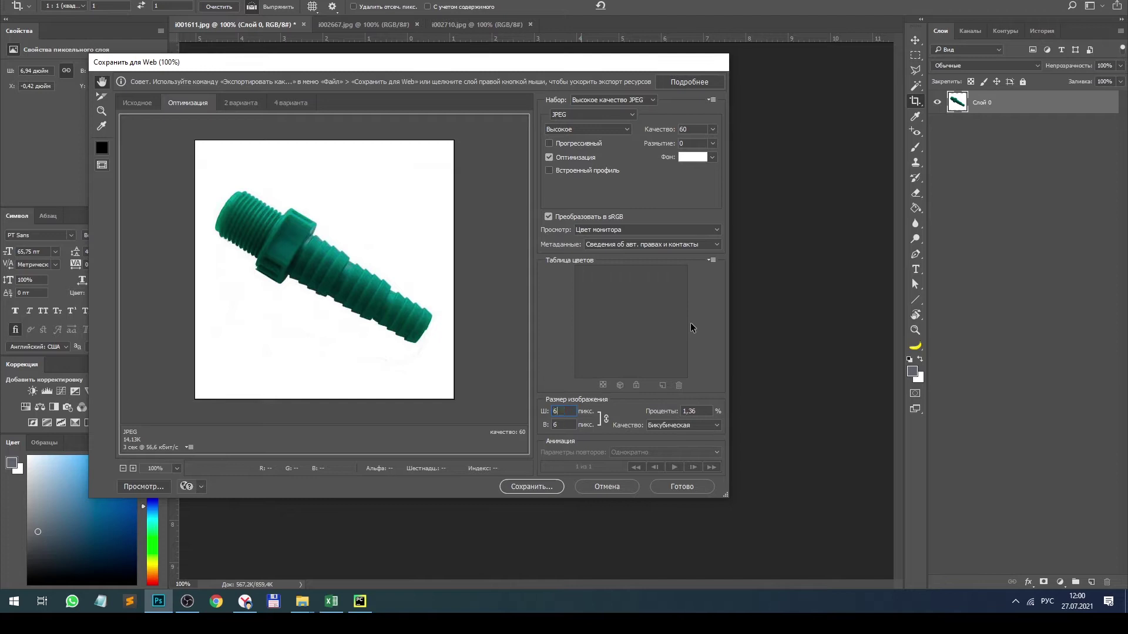
pyautogui.click(531, 487)
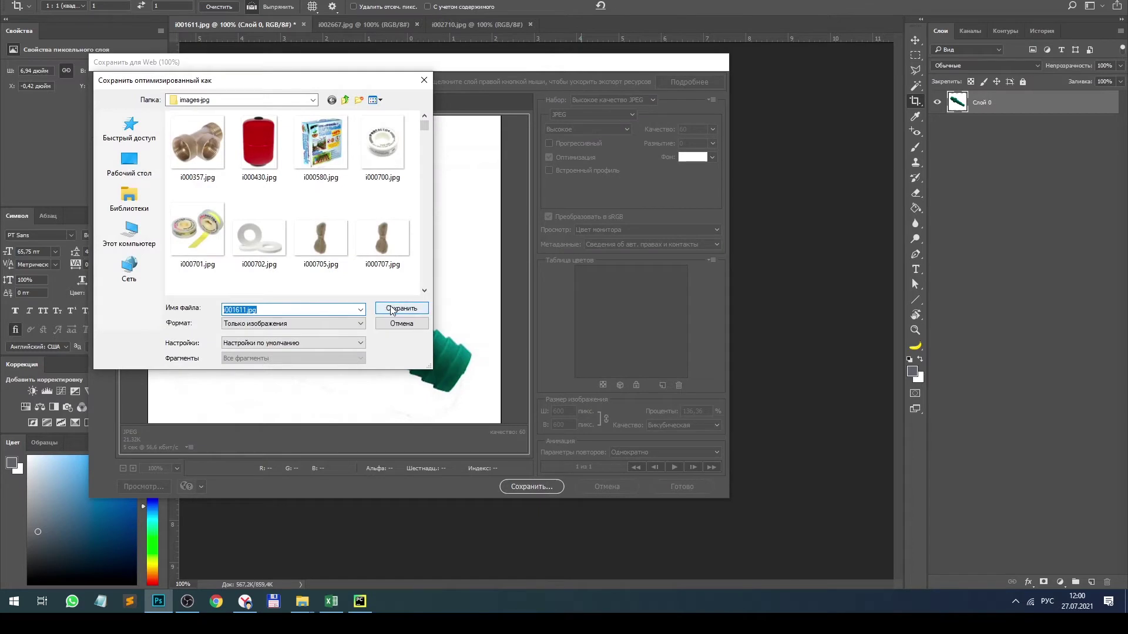
pyautogui.click(391, 310)
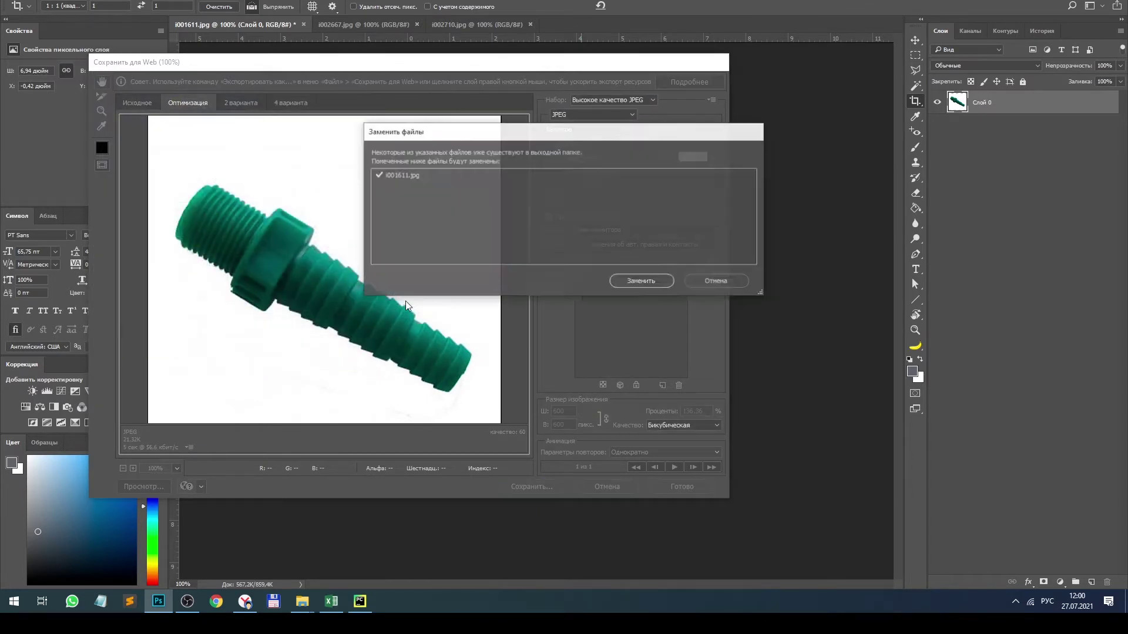
pyautogui.click(643, 282)
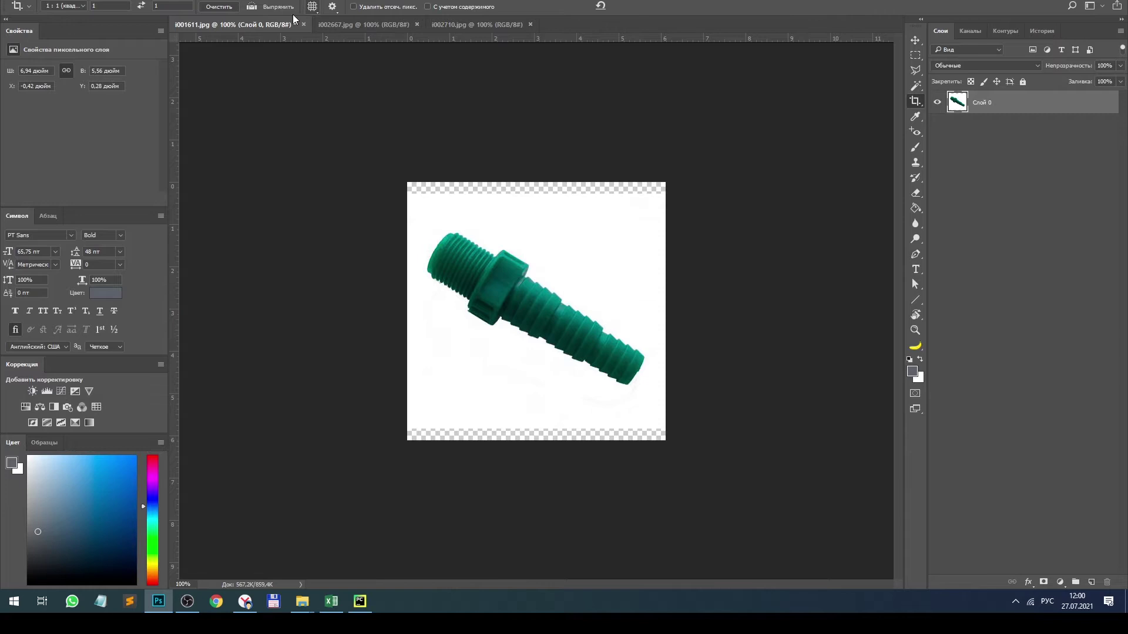
pyautogui.click(304, 25)
pyautogui.click(579, 217)
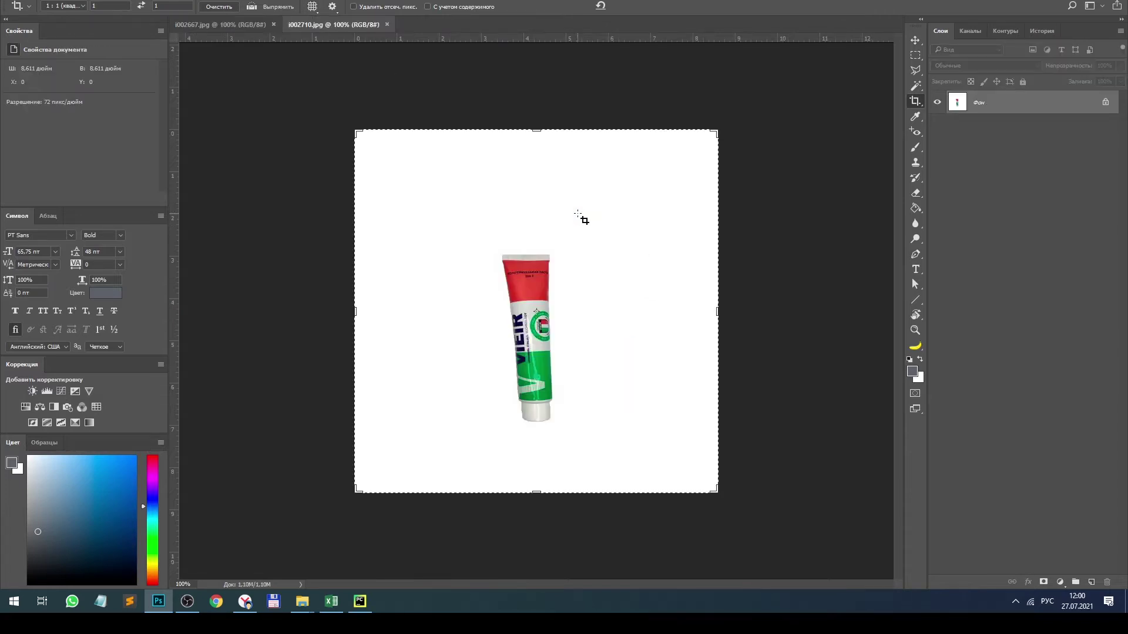
# Crop i002710.jpg to a smaller 1:1 square centred on the VIEIR tube, trimming the excess white around it.
pyautogui.click(561, 276)
pyautogui.moveTo(711, 128); pyautogui.dragTo(597, 279)
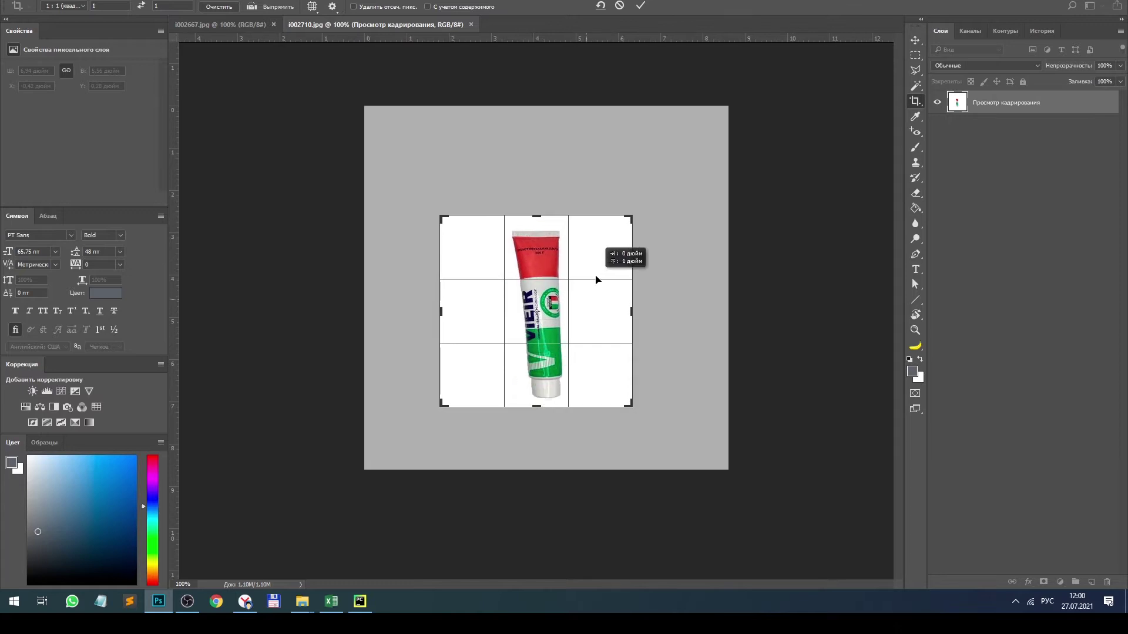
pyautogui.moveTo(536, 214); pyautogui.dragTo(535, 202)
pyautogui.moveTo(574, 291); pyautogui.dragTo(584, 288)
pyautogui.moveTo(667, 196); pyautogui.dragTo(681, 188)
pyautogui.moveTo(581, 297); pyautogui.dragTo(580, 296)
pyautogui.press('Return')
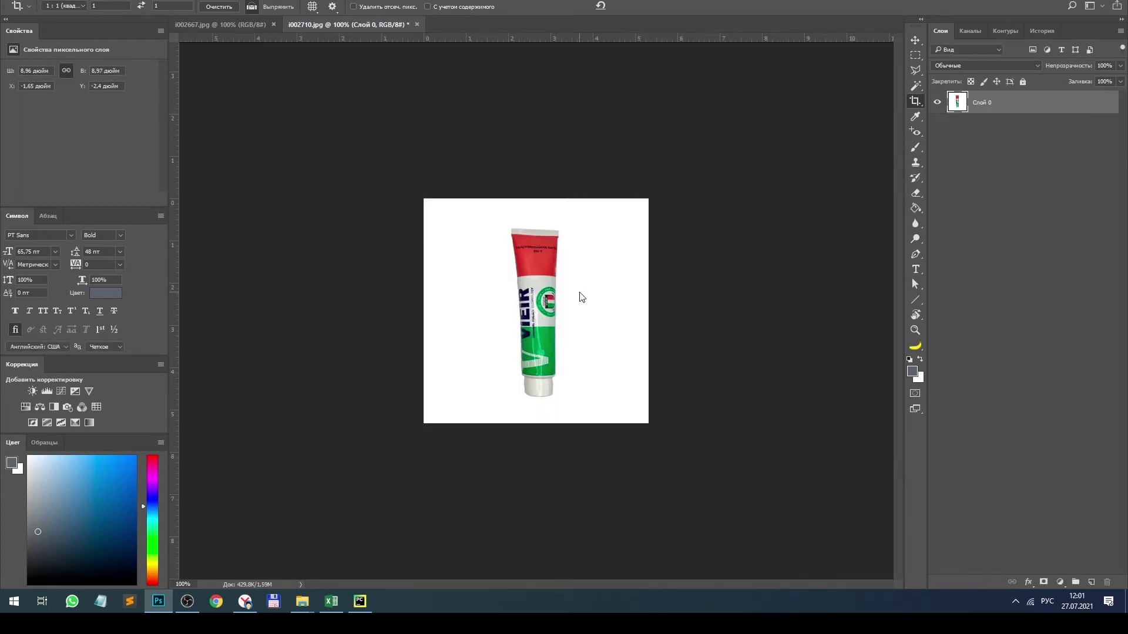
# Export the cropped tube for web as a 600 px JPEG, replacing i002710.jpg, and close the document without saving.
pyautogui.hotkey('ctrl', 'alt', 'shift', 's')
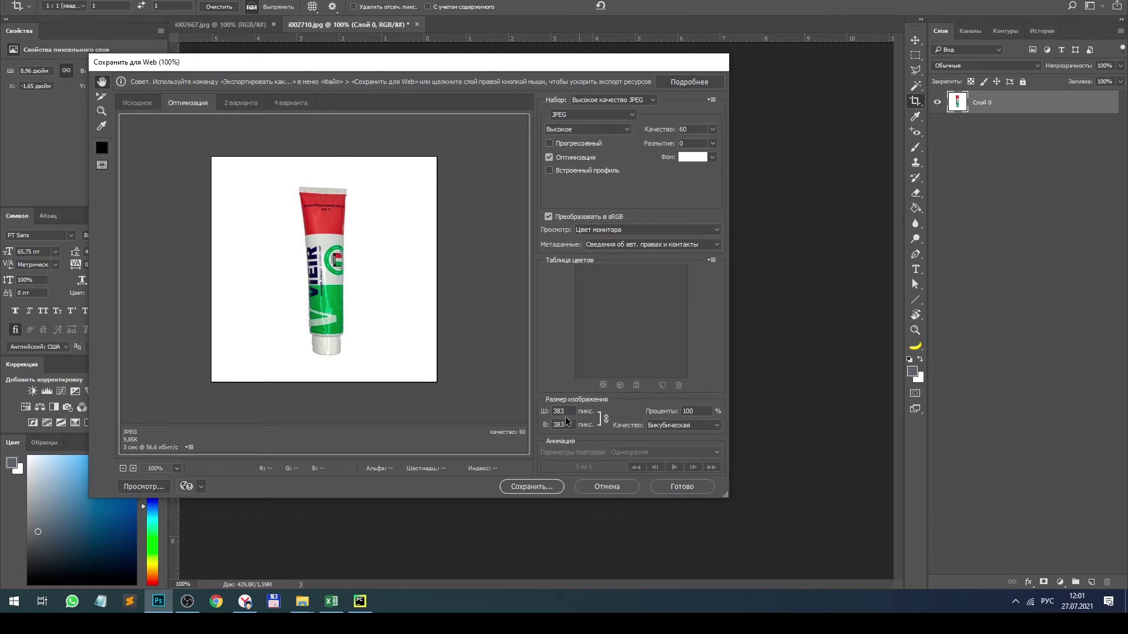
pyautogui.click(536, 488)
pyautogui.click(393, 309)
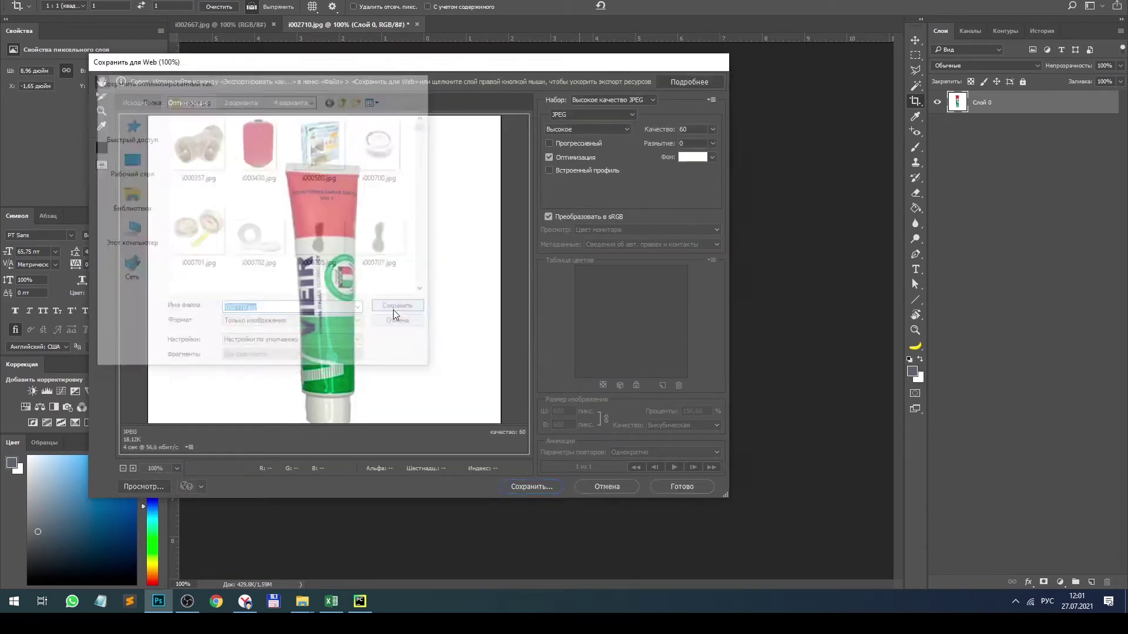
pyautogui.press('Return')
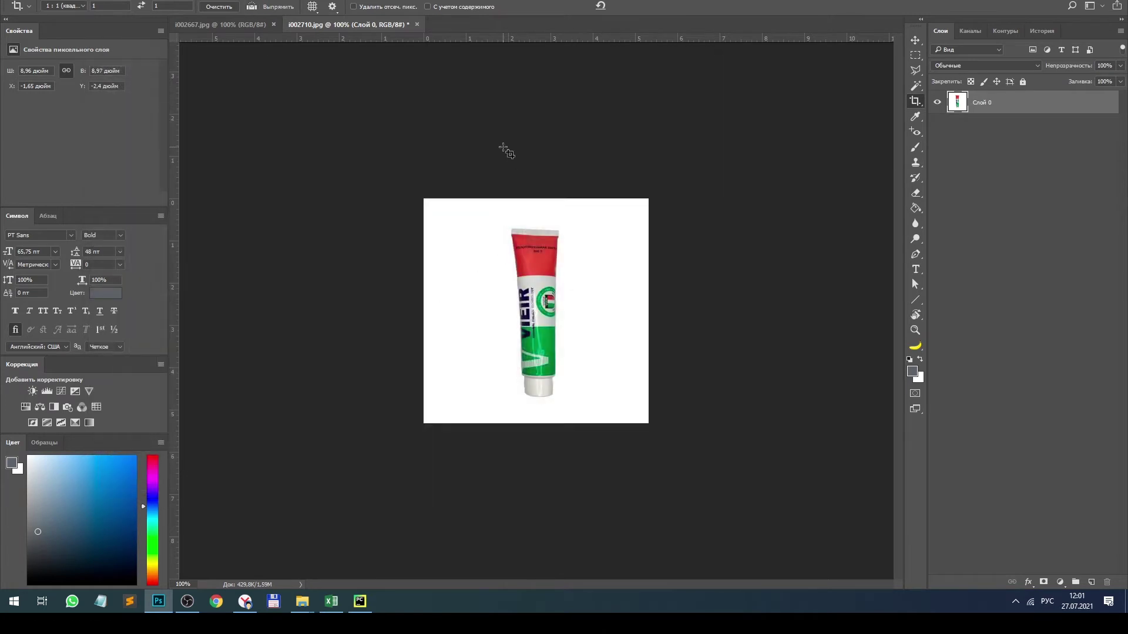
pyautogui.click(418, 25)
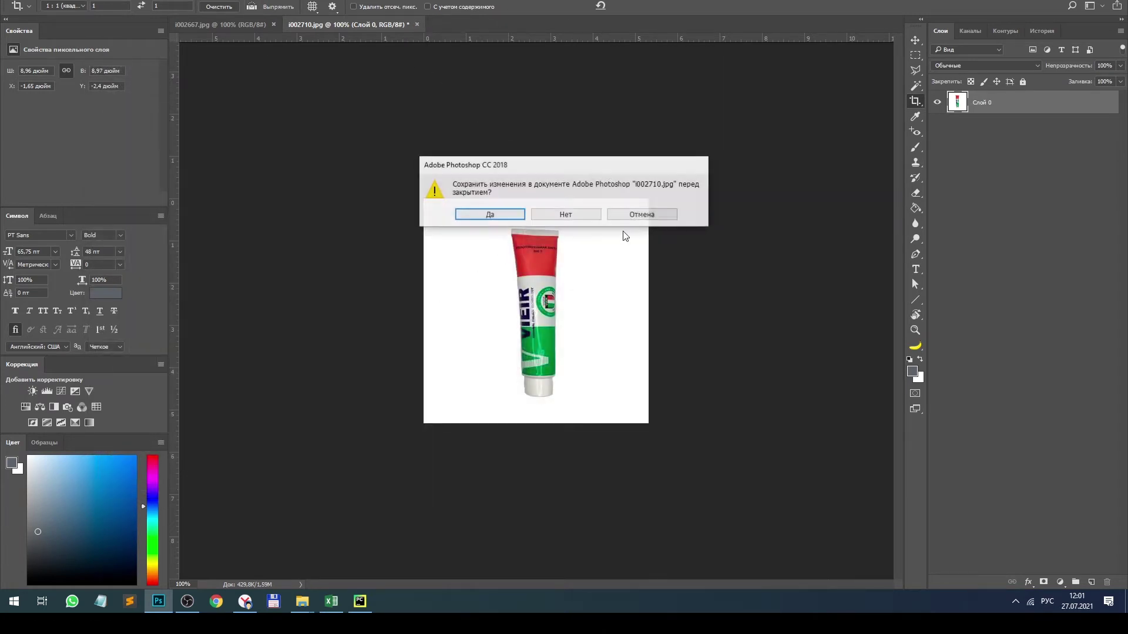
pyautogui.click(572, 213)
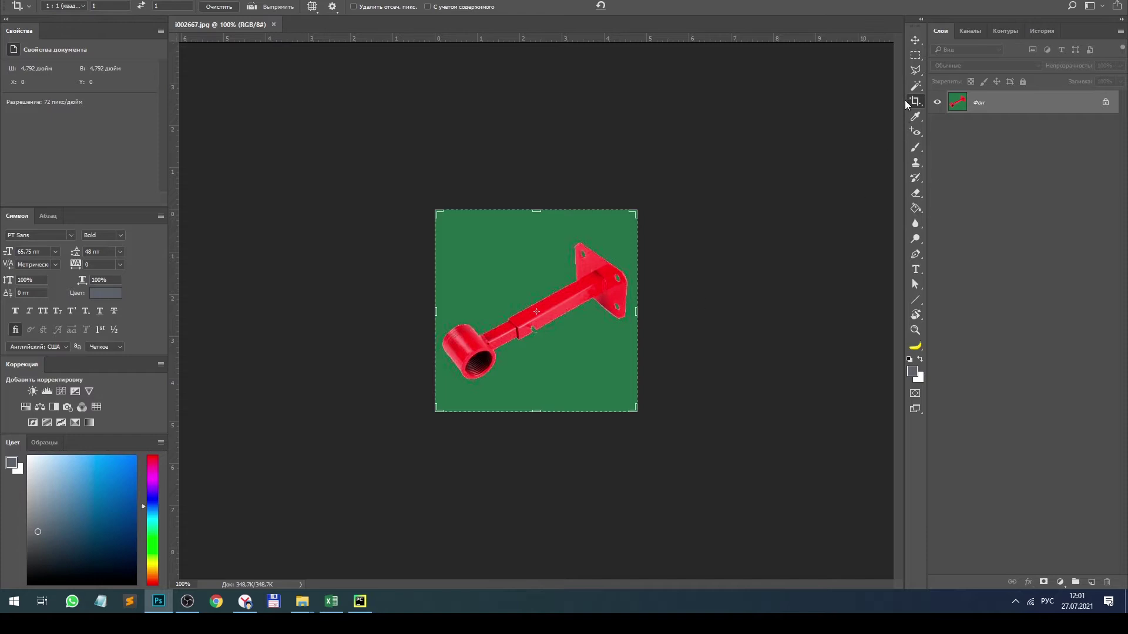
# Select the green background of i002667.jpg with Color Range at a fuzziness of 200.
pyautogui.click(232, 1)
pyautogui.click(265, 97)
pyautogui.click(534, 269)
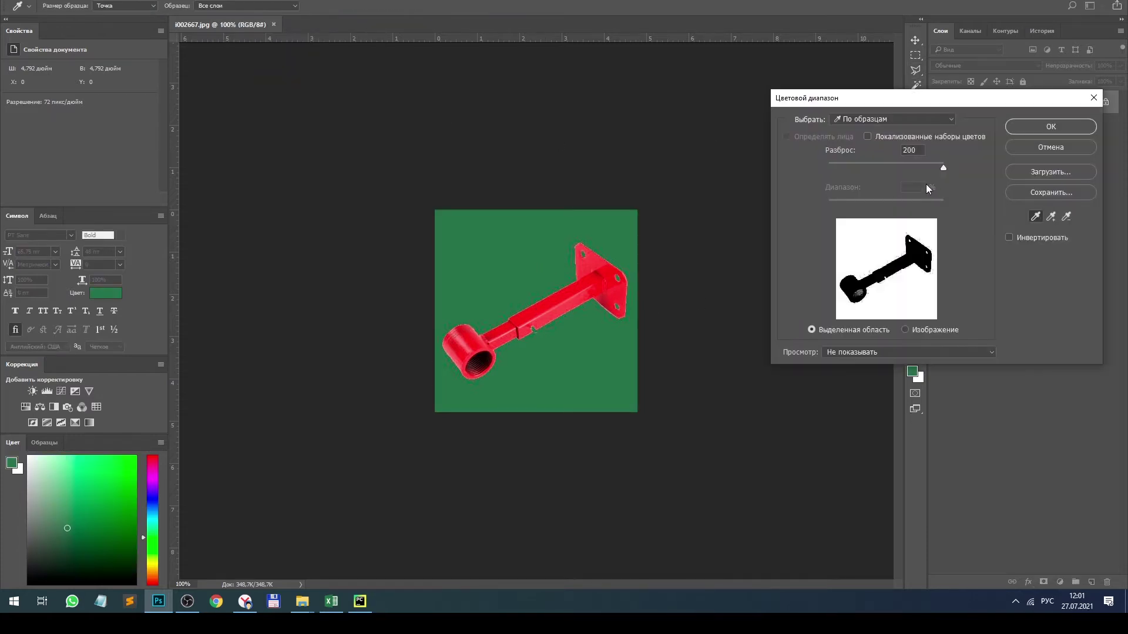
pyautogui.click(1071, 126)
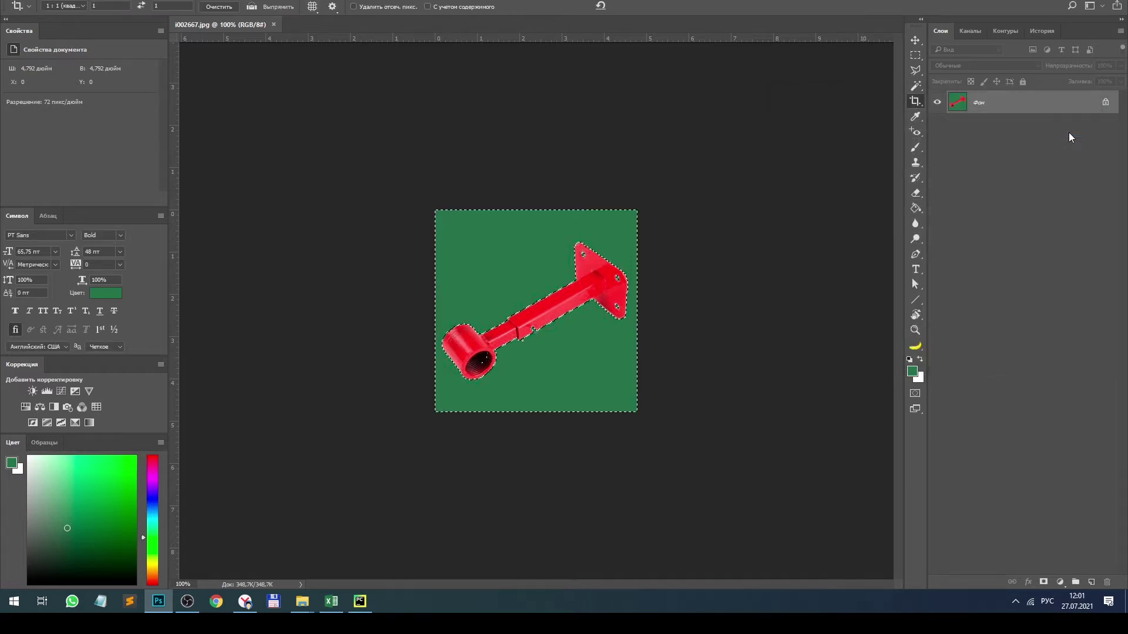
# Try to fill the selected green background with white using the Paint Bucket, then deselect and close i002667.jpg without saving.
pyautogui.click(916, 208)
pyautogui.click(909, 359)
pyautogui.click(920, 359)
pyautogui.click(536, 251)
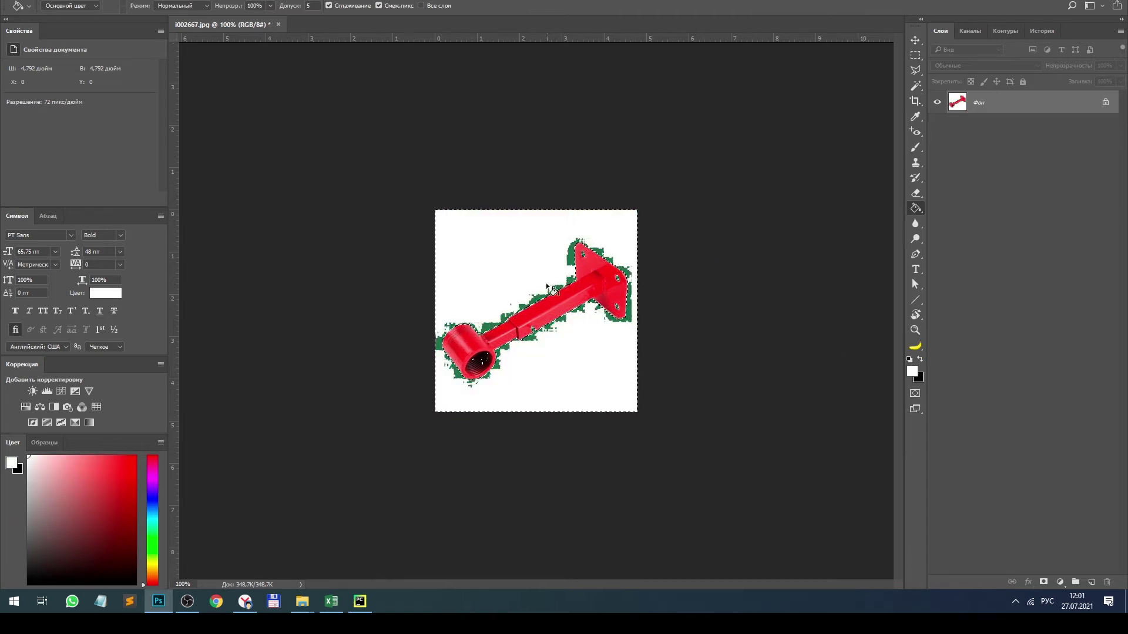
pyautogui.hotkey('ctrl', 'd')
pyautogui.click(280, 24)
pyautogui.click(561, 222)
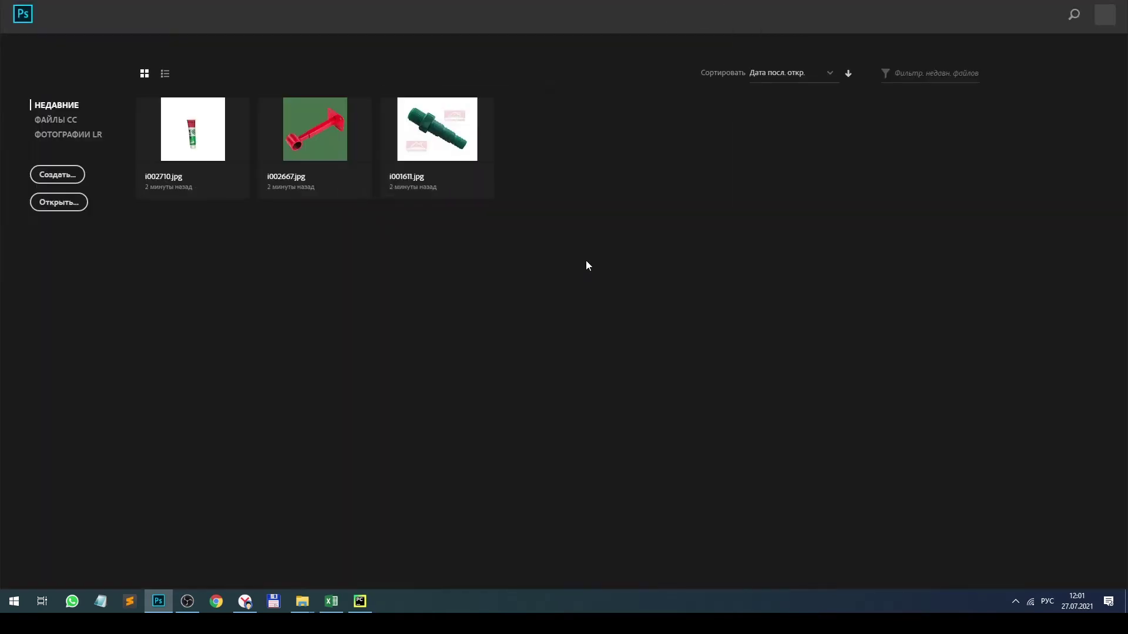
# Select i002667.jpg in the images-jpg folder and open remove.bg in the browser.
pyautogui.moveTo(311, 599)
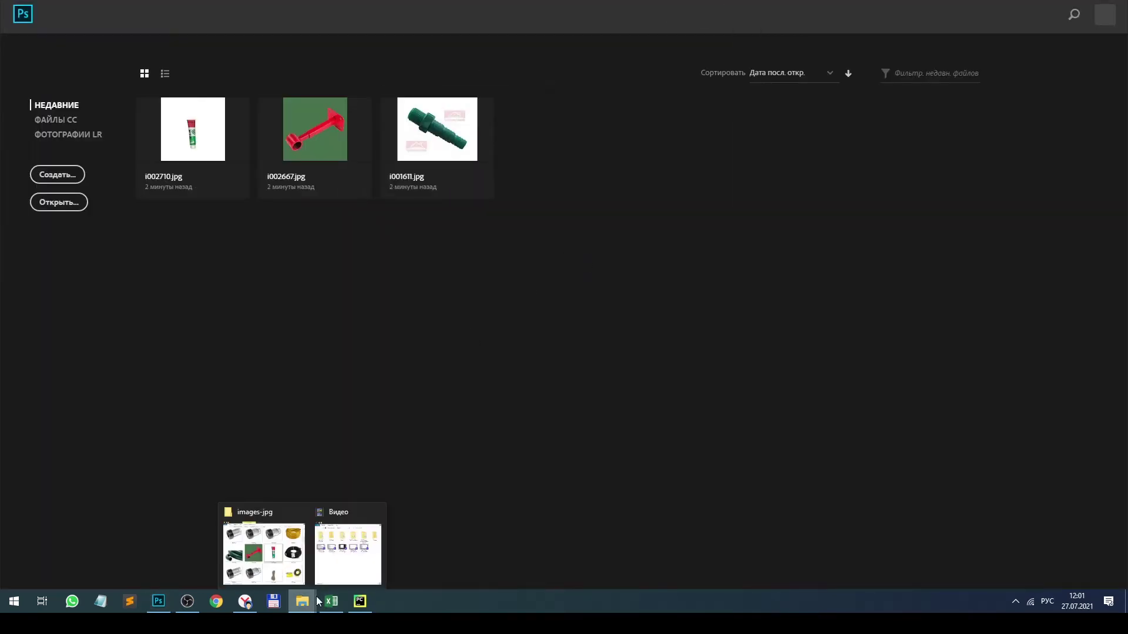
pyautogui.click(264, 544)
pyautogui.click(729, 370)
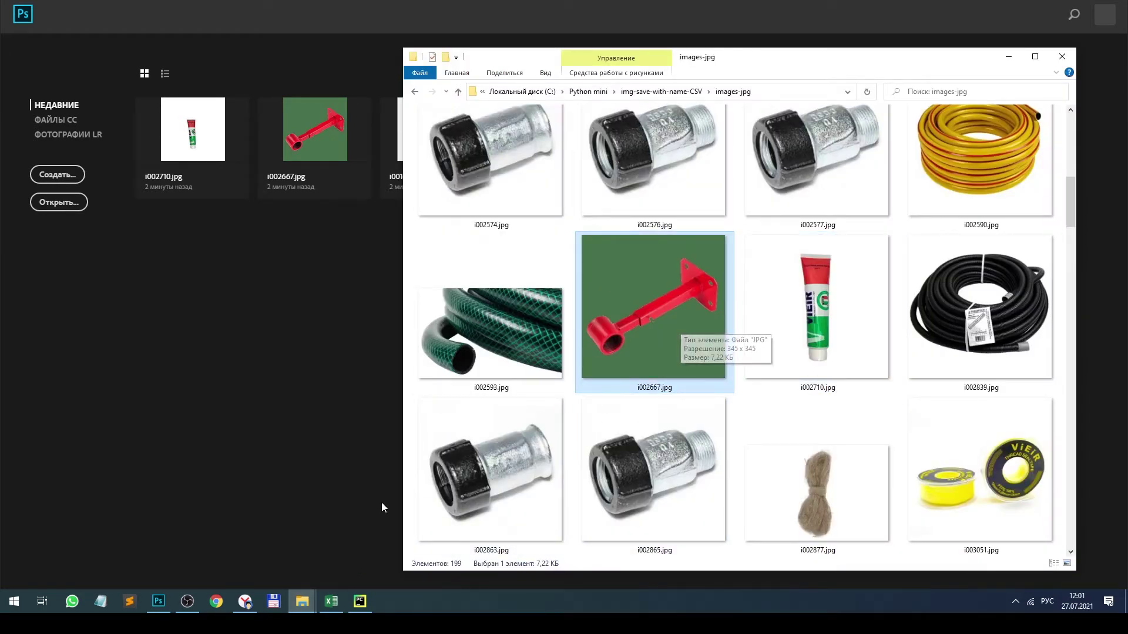
pyautogui.click(245, 601)
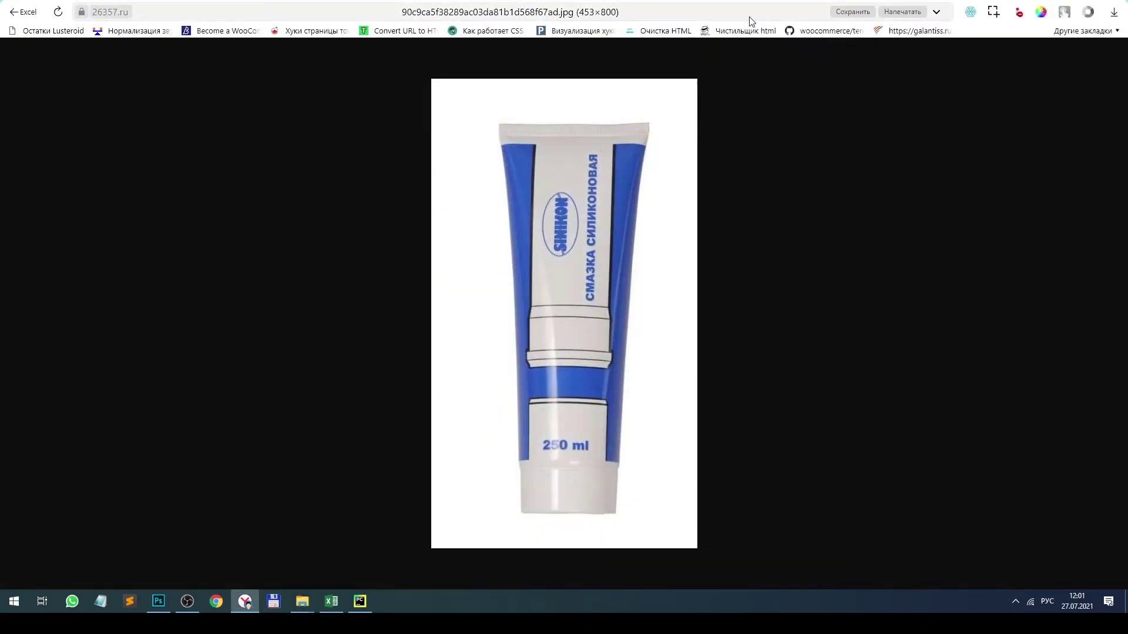
pyautogui.click(777, 9)
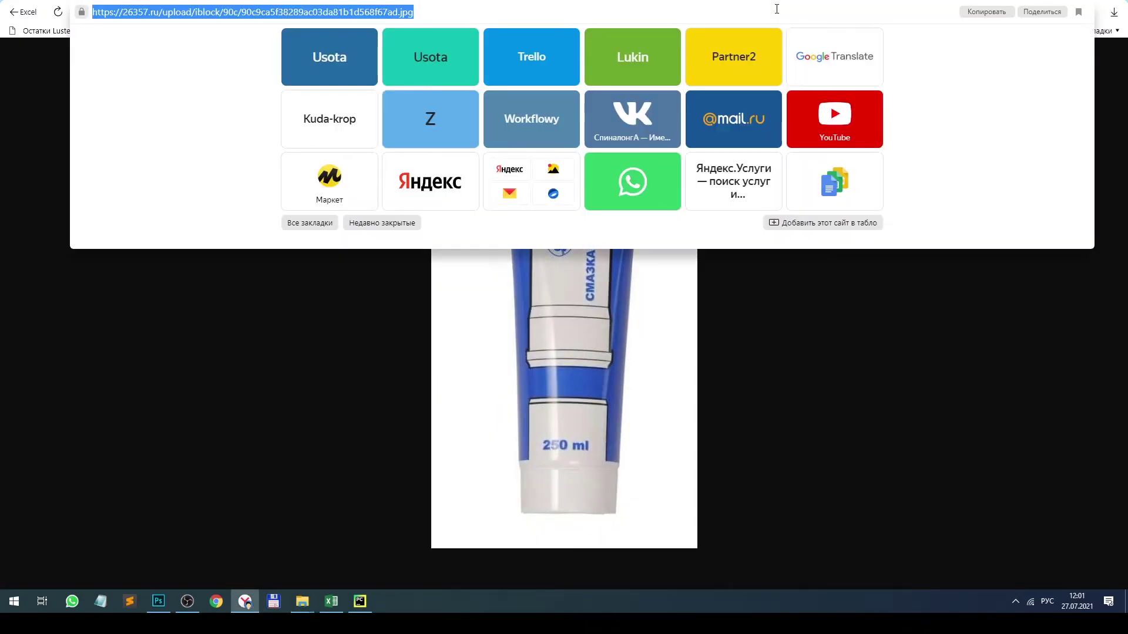
pyautogui.write('remove.bg')
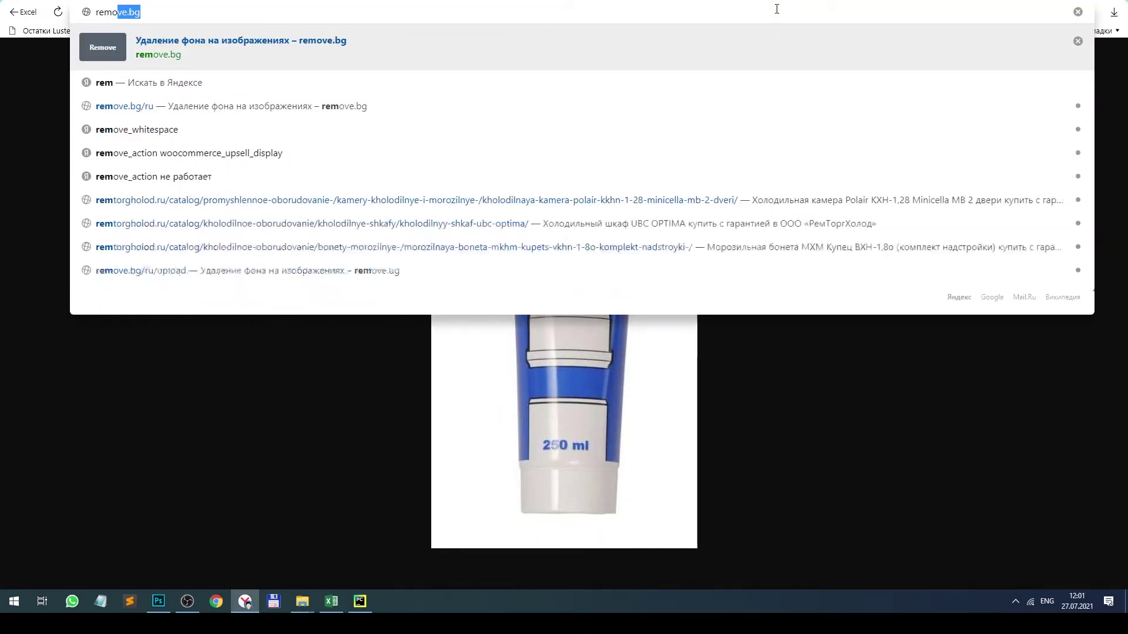
pyautogui.press('Return')
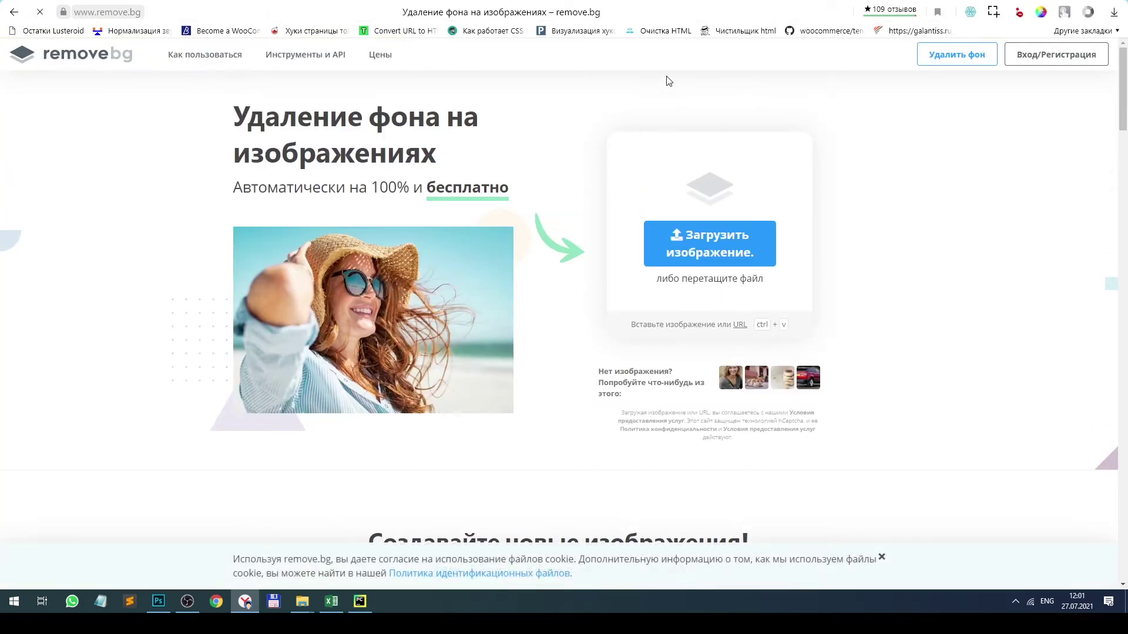
# Upload i002667.jpg from images-jpg to remove.bg and download the result as i002667-removebg-preview.png into the Downloads folder.
pyautogui.hotkey('alt', 'Tab')
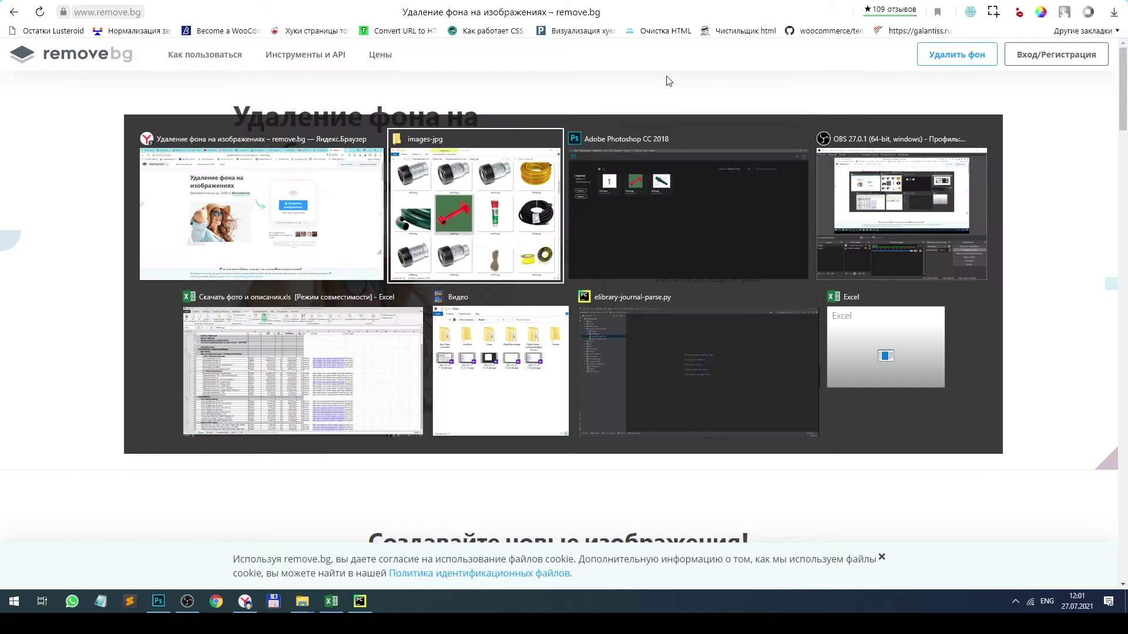
pyautogui.moveTo(593, 276); pyautogui.dragTo(336, 193)
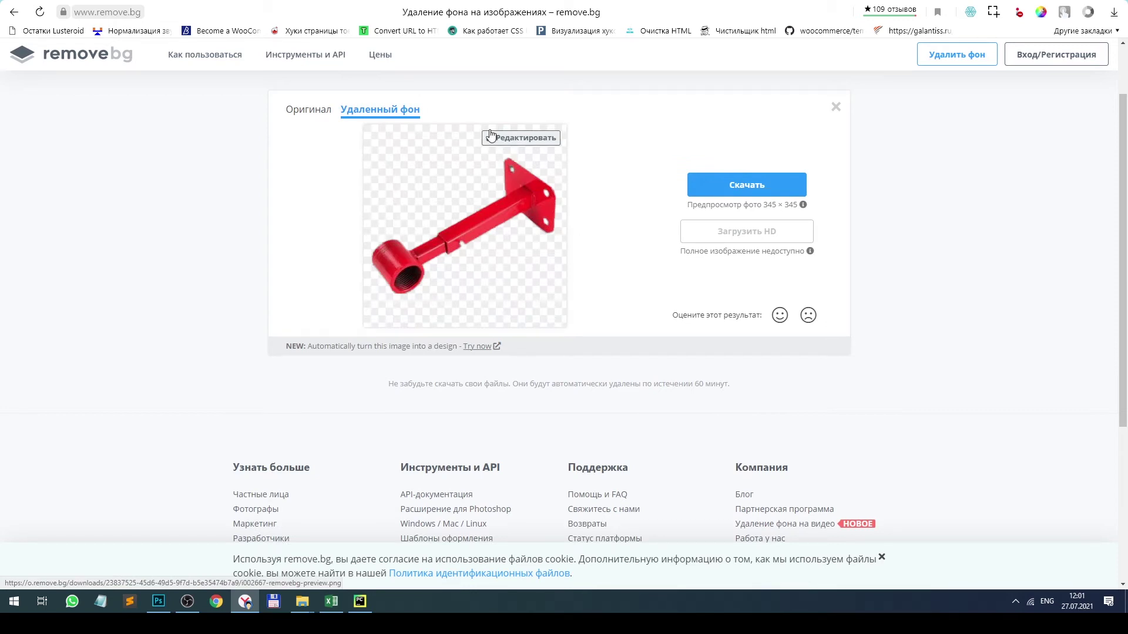
pyautogui.click(700, 184)
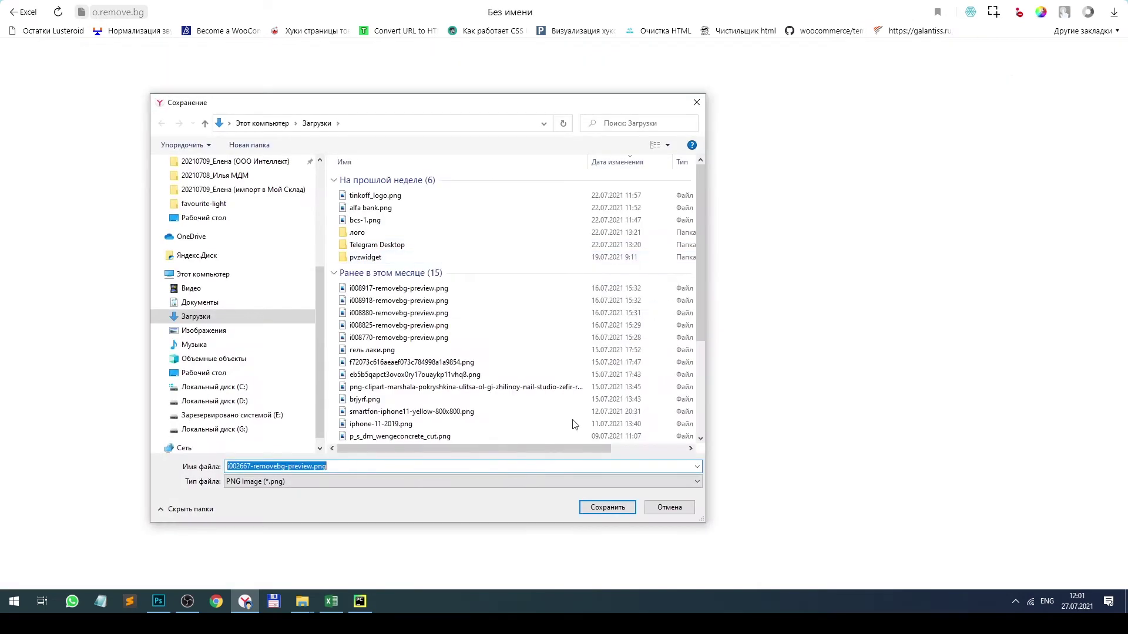
pyautogui.click(607, 507)
# Open the downloaded i002667-removebg-preview.png in Photoshop and set up its web export as a 600 × 600 px JPEG.
pyautogui.moveTo(1088, 16); pyautogui.dragTo(408, 322)
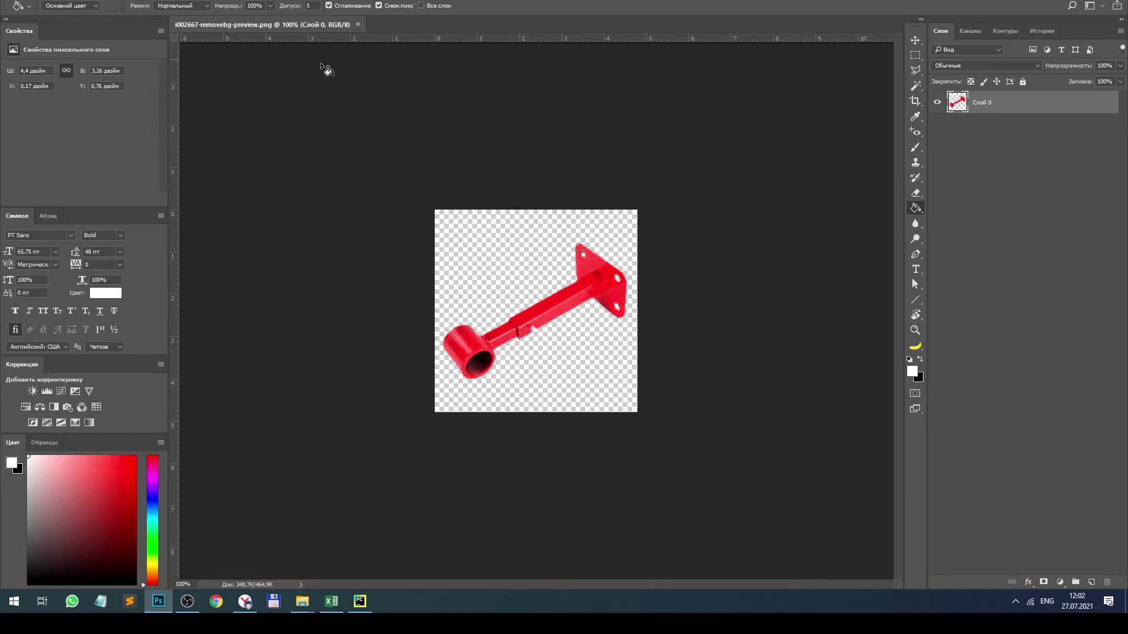
pyautogui.click(915, 100)
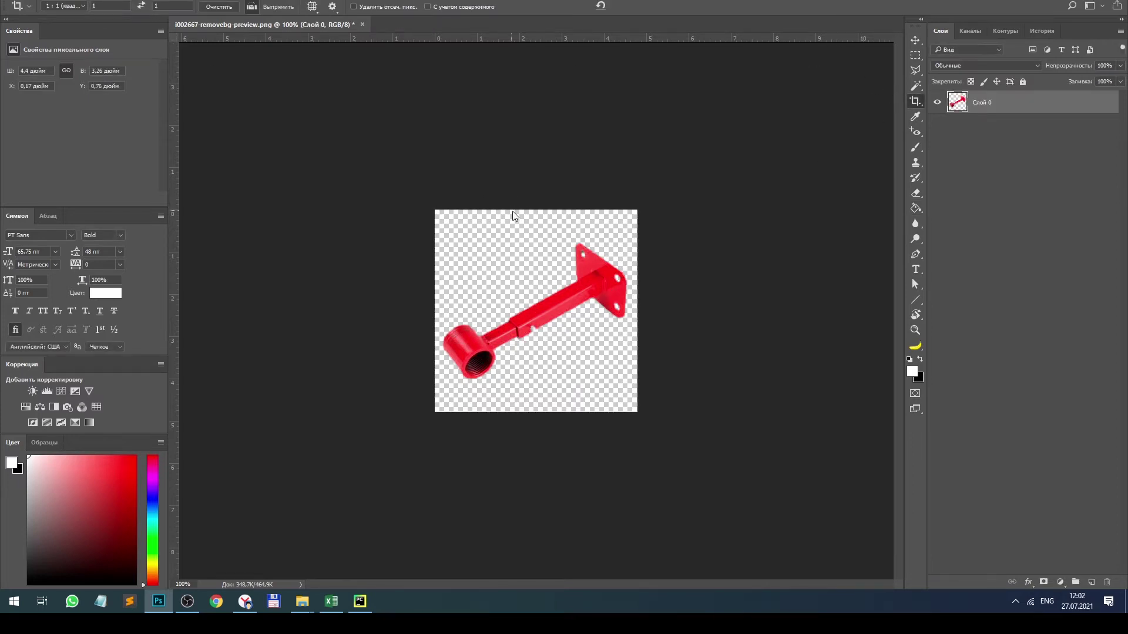
pyautogui.hotkey('ctrl', 'alt', 'shift', 's')
pyautogui.click(561, 412)
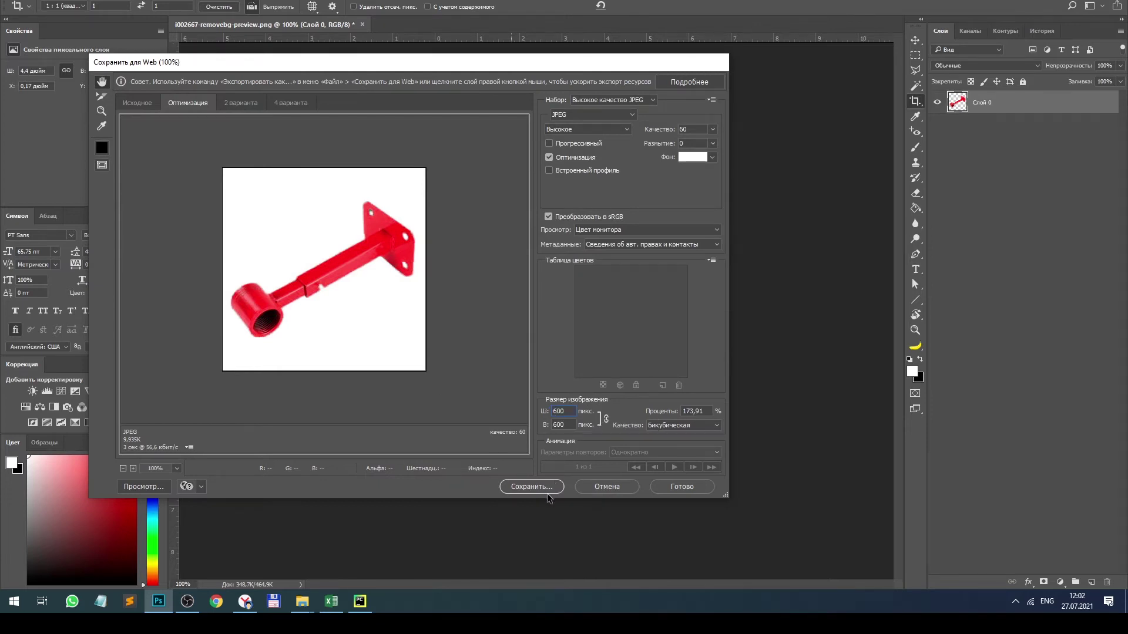
pyautogui.click(547, 488)
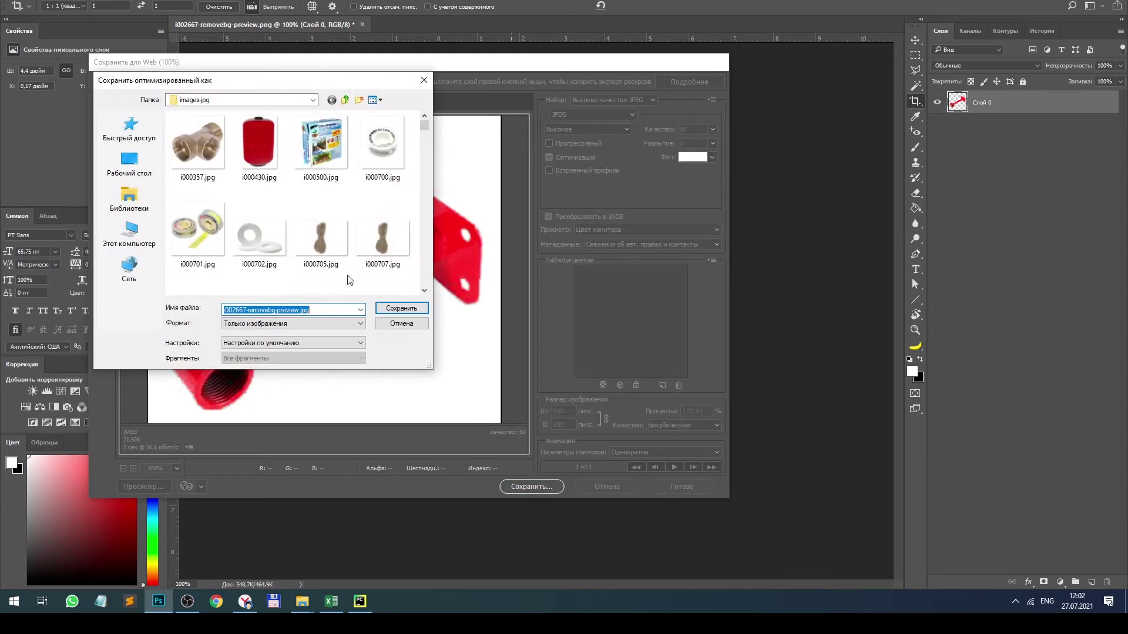
# Save the export as i002667.jpg in images-jpg, replacing the existing file, and close the source PNG without saving.
pyautogui.click(296, 309)
pyautogui.hotkey('ctrl', 'shift', 'Left')
pyautogui.hotkey('ctrl', 'shift', 'Left')
pyautogui.press('BackSpace')
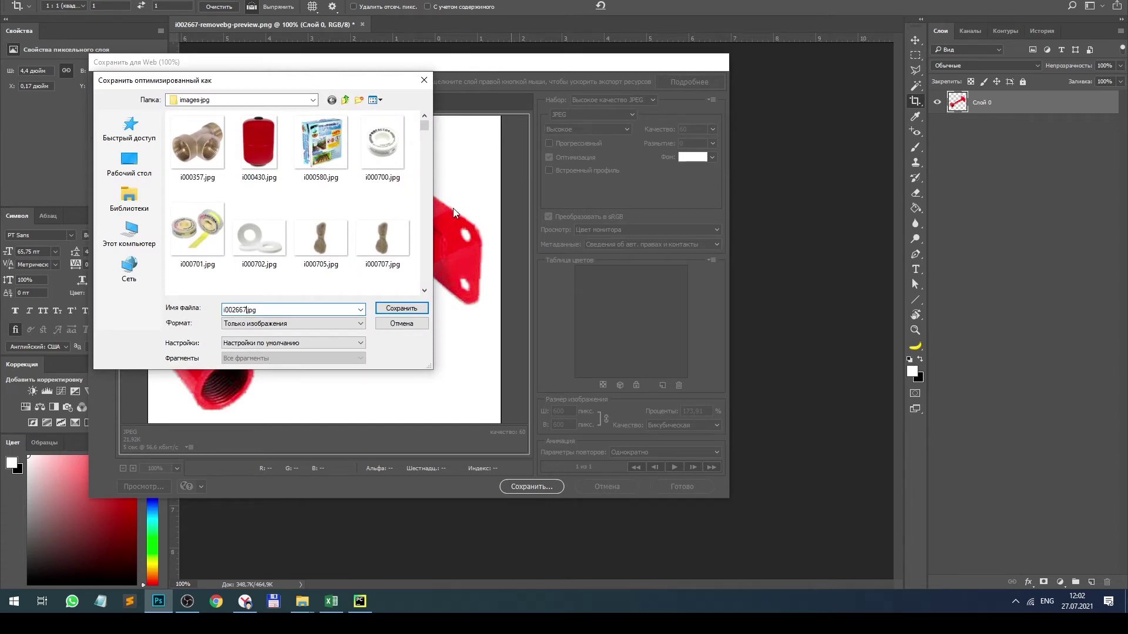
pyautogui.press('Return')
pyautogui.click(657, 286)
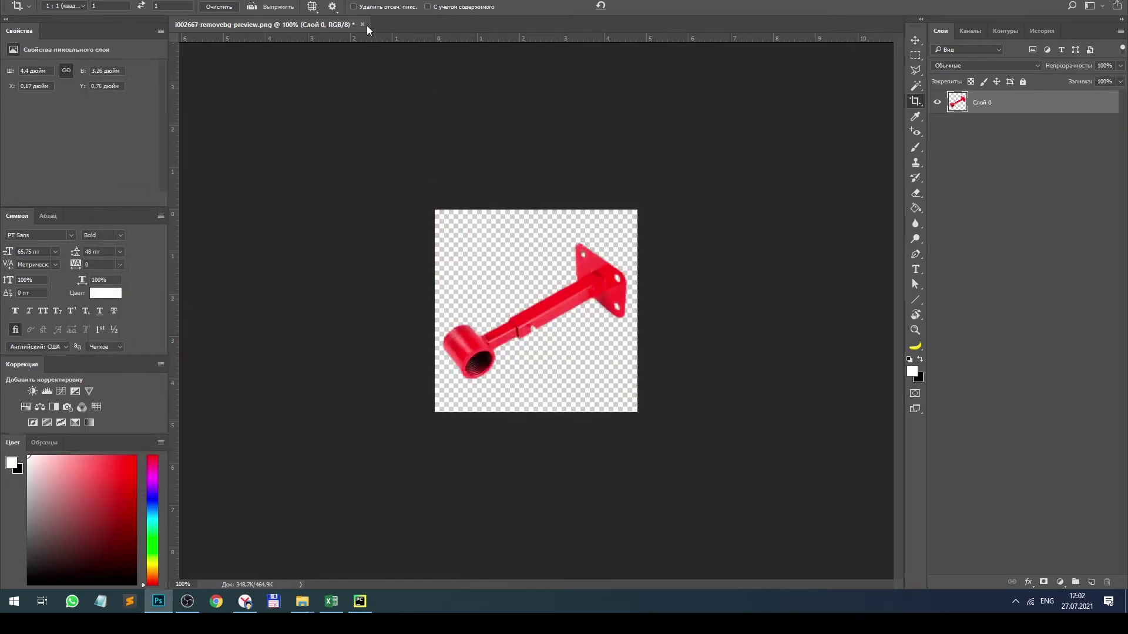
pyautogui.click(362, 21)
pyautogui.click(561, 213)
pyautogui.hotkey('alt', 'Tab')
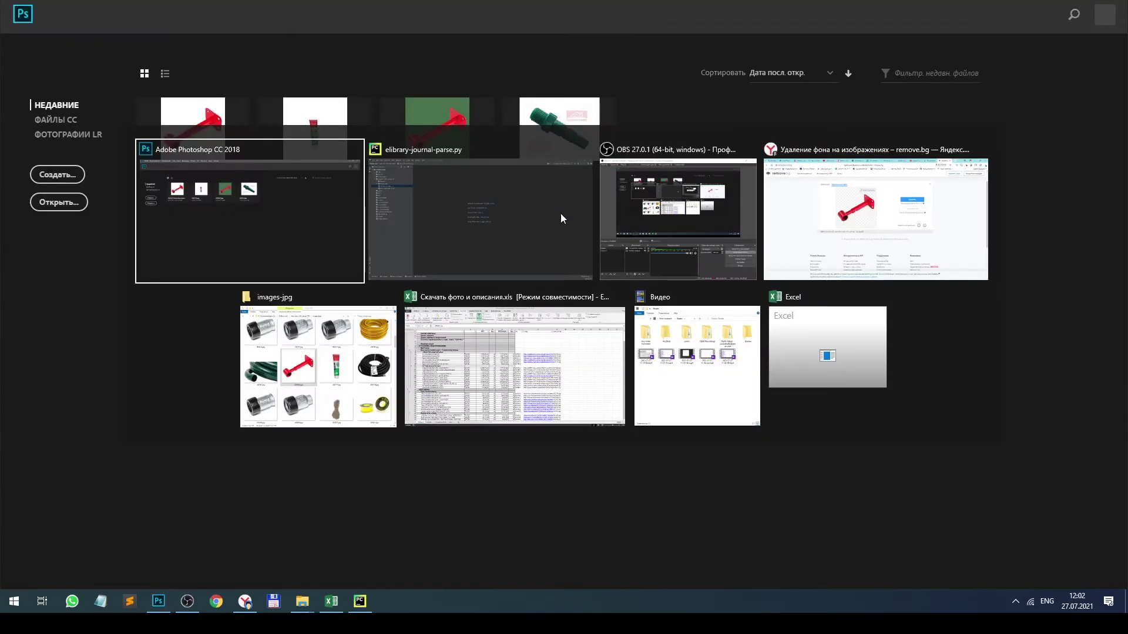
# Find i003247.jpg, the brass fitting on a green background, in the images-jpg folder and upload it to remove.bg.
pyautogui.click(375, 371)
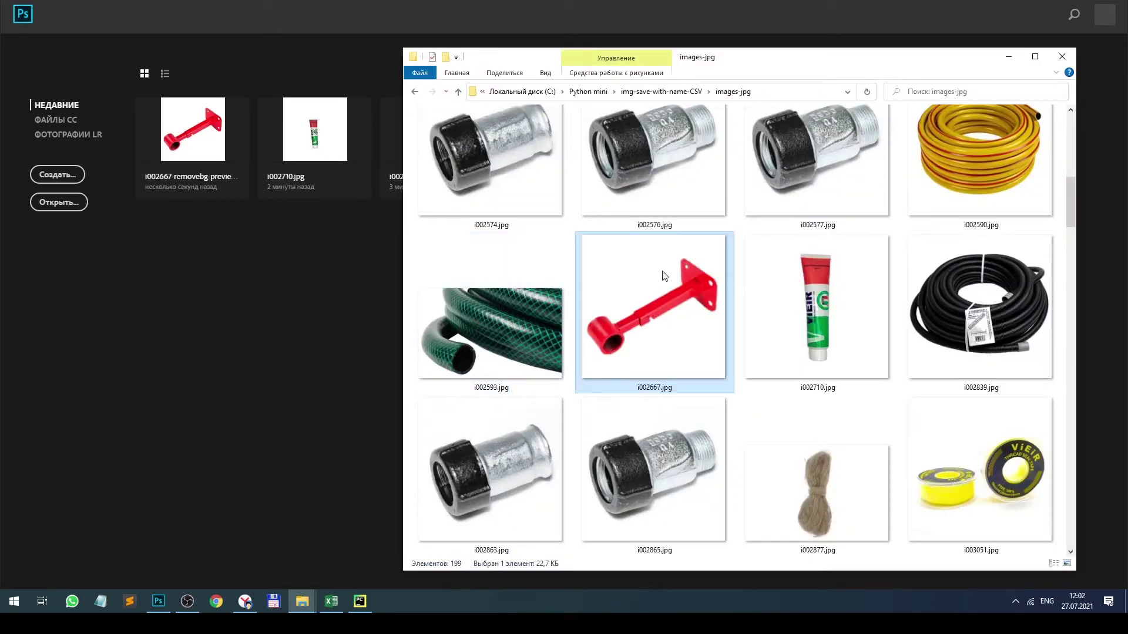
pyautogui.press('Right')
pyautogui.press('Right')
pyautogui.press('Down')
pyautogui.press('Down')
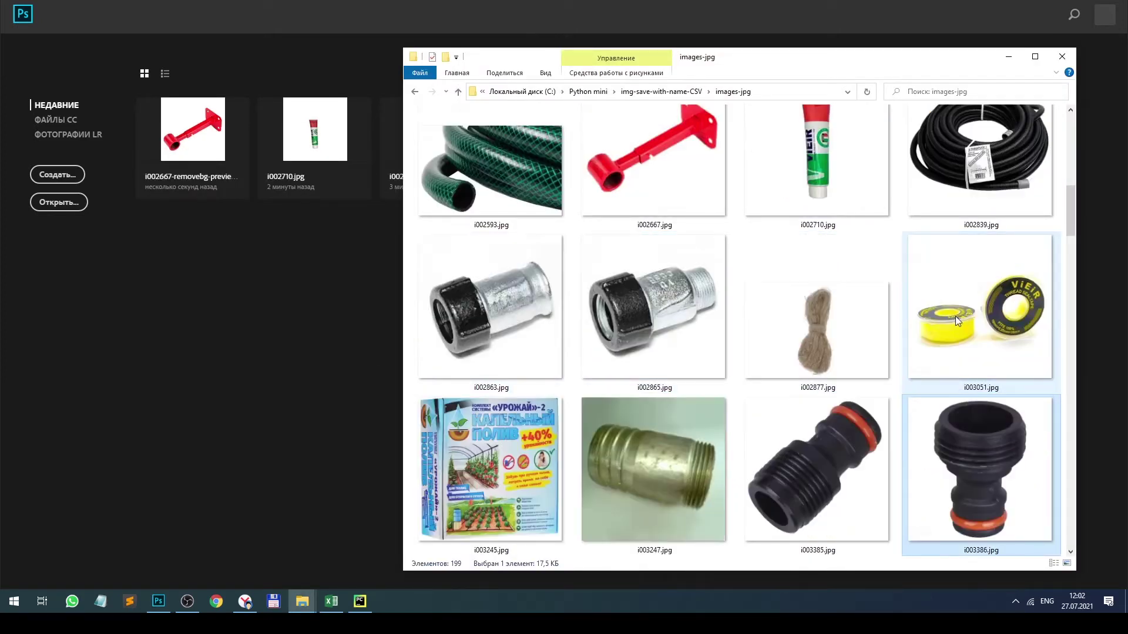
pyautogui.press('Down')
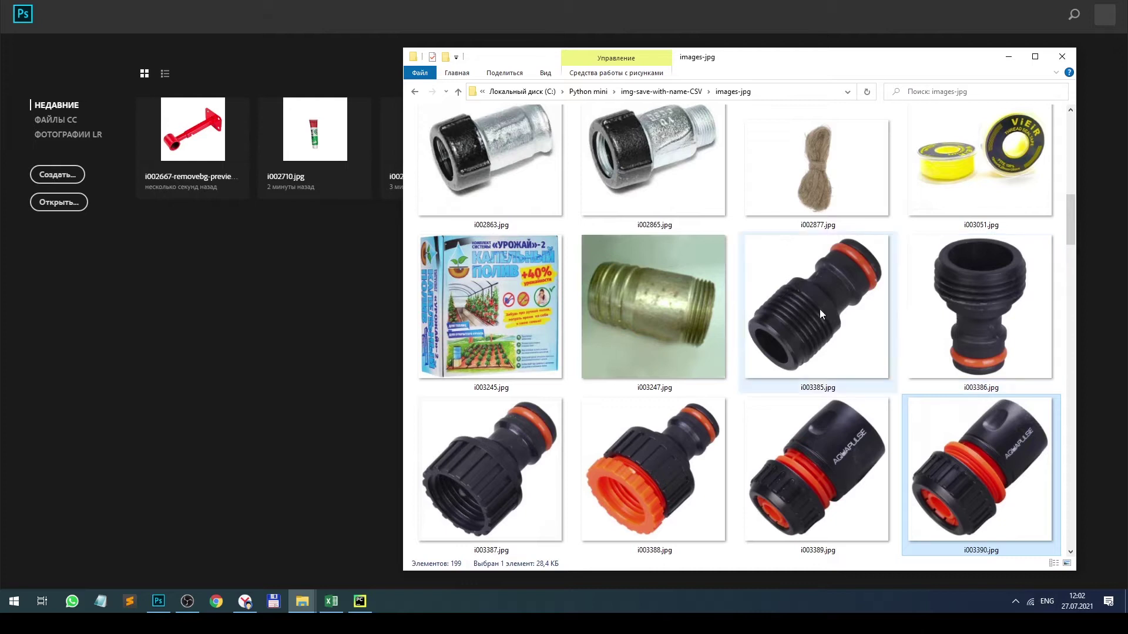
pyautogui.click(633, 304)
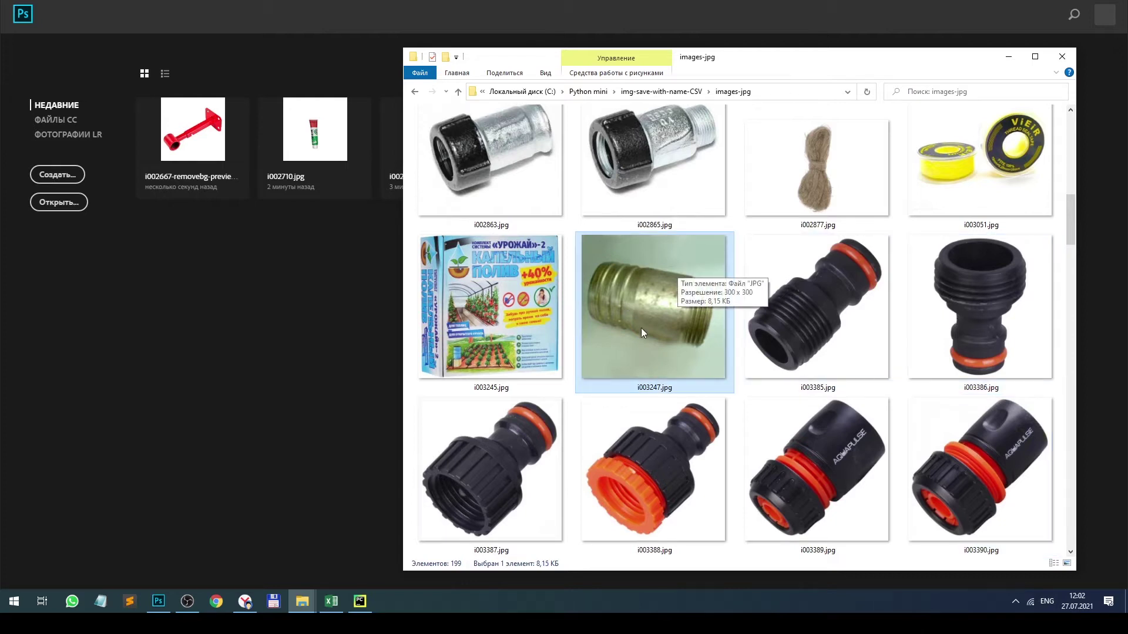
pyautogui.moveTo(671, 274); pyautogui.dragTo(546, 282)
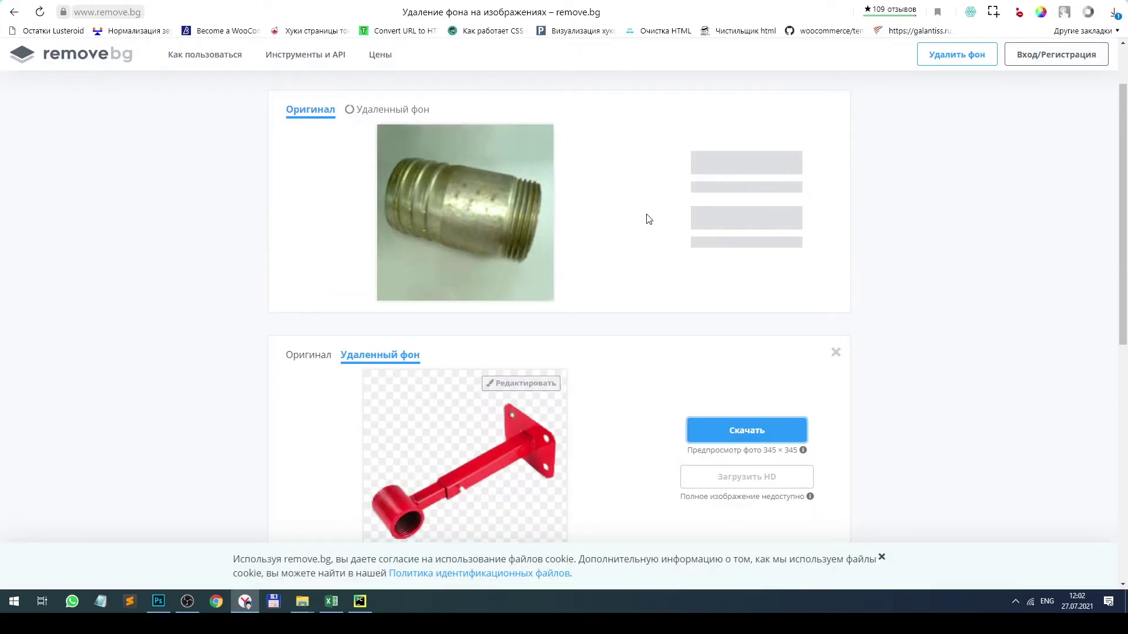
# Download the background-free result as i003247-removebg-preview.png and open it in Photoshop.
pyautogui.click(731, 173)
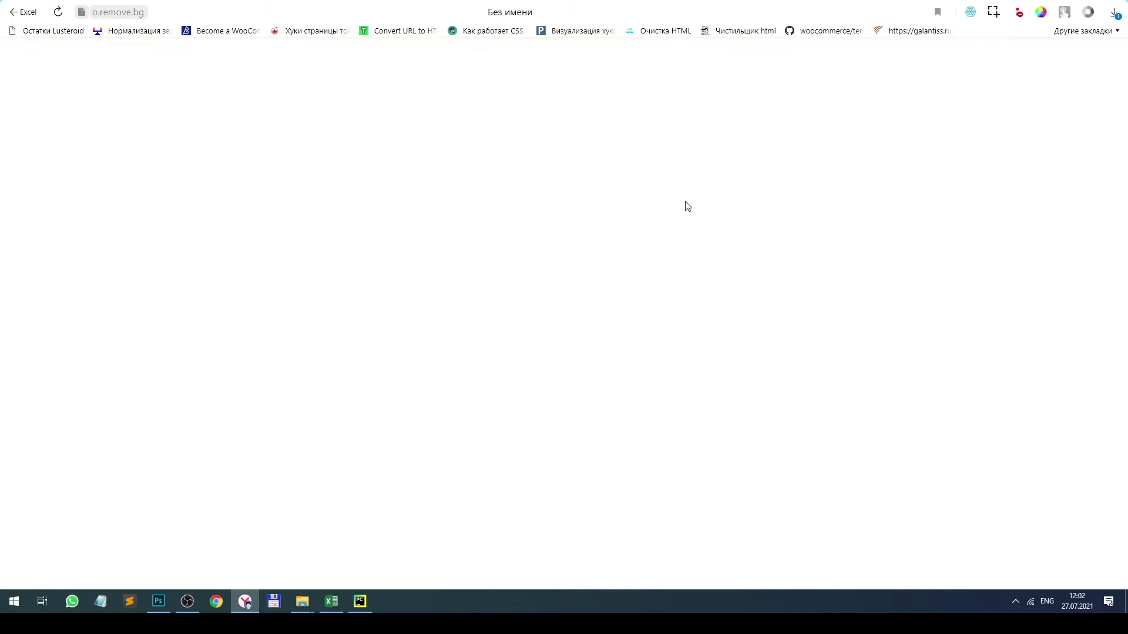
pyautogui.click(617, 508)
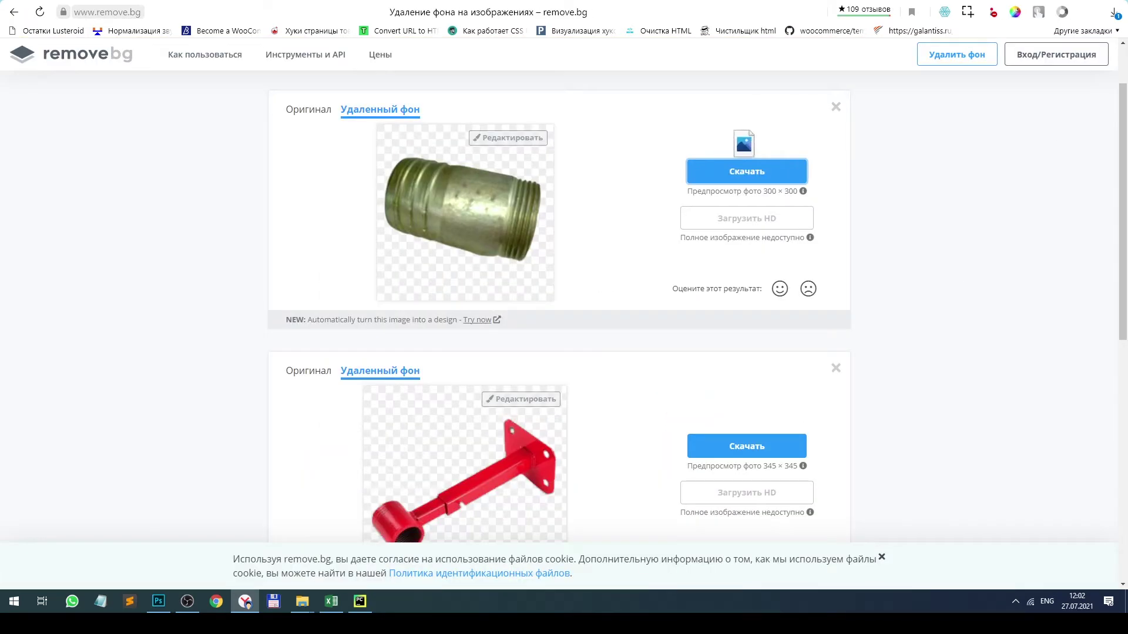
pyautogui.moveTo(1088, 17); pyautogui.dragTo(510, 270)
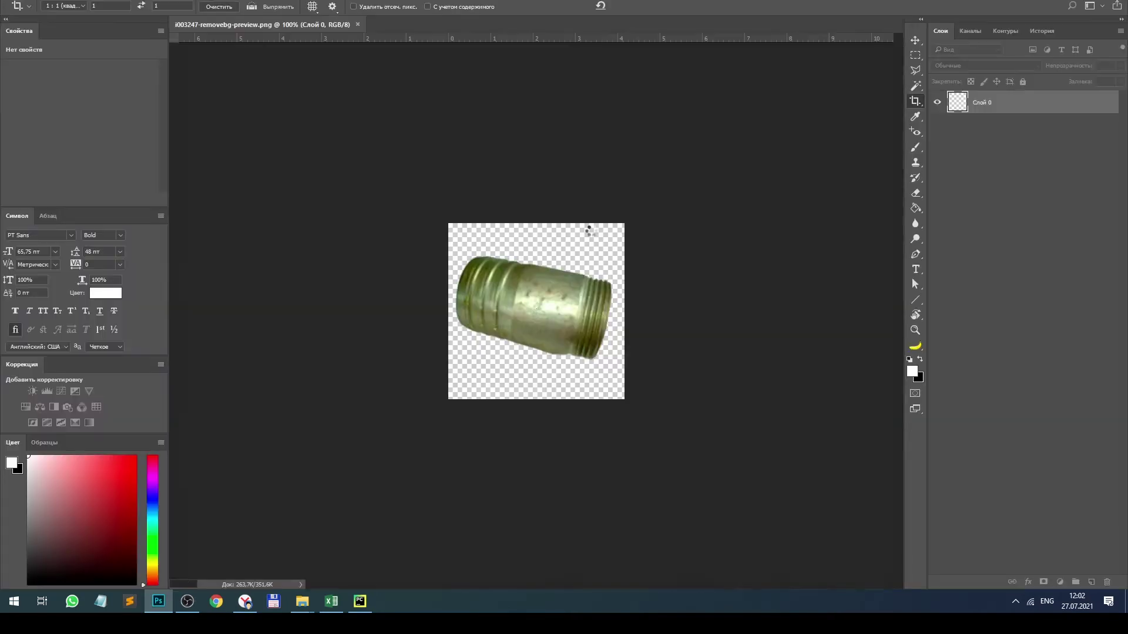
# Extend the square crop of the fitting image to about 369 × 369 px and rotate the fitting diagonally within it.
pyautogui.moveTo(626, 224); pyautogui.dragTo(511, 158)
pyautogui.press('Return')
pyautogui.click(621, 240)
pyautogui.moveTo(556, 304)
pyautogui.mouseDown()
pyautogui.moveTo(544, 304)
pyautogui.moveTo(559, 317)
pyautogui.mouseUp()
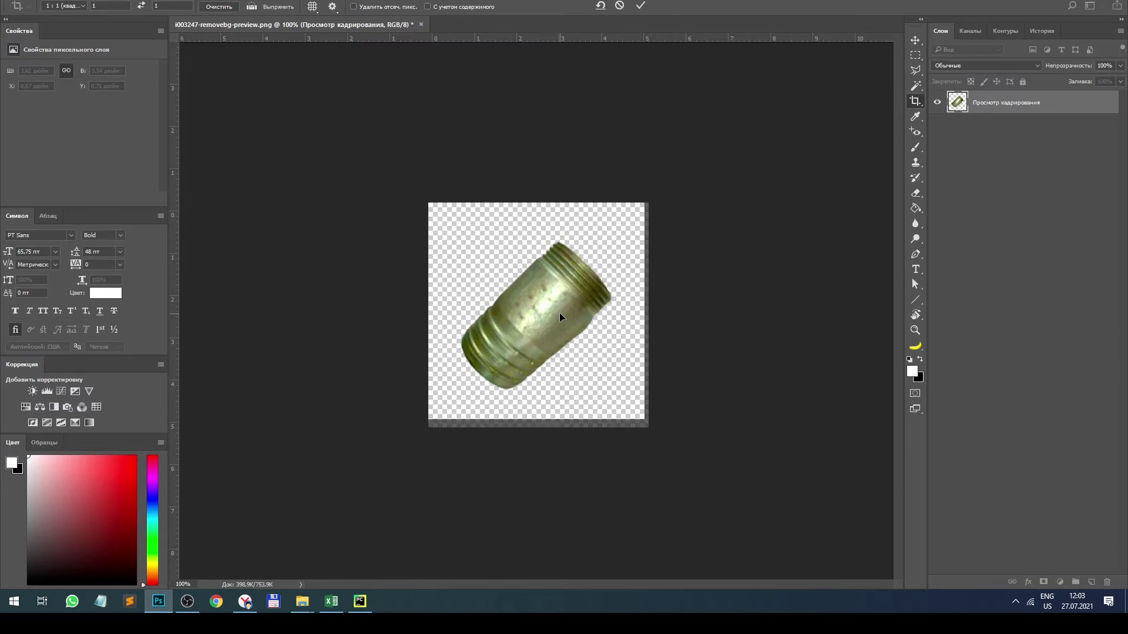
pyautogui.press('Return')
# Set up the fitting's web export as a 600 × 600 px high-quality JPEG and proceed to saving it.
pyautogui.hotkey('ctrl', 'alt', 'shift', 's')
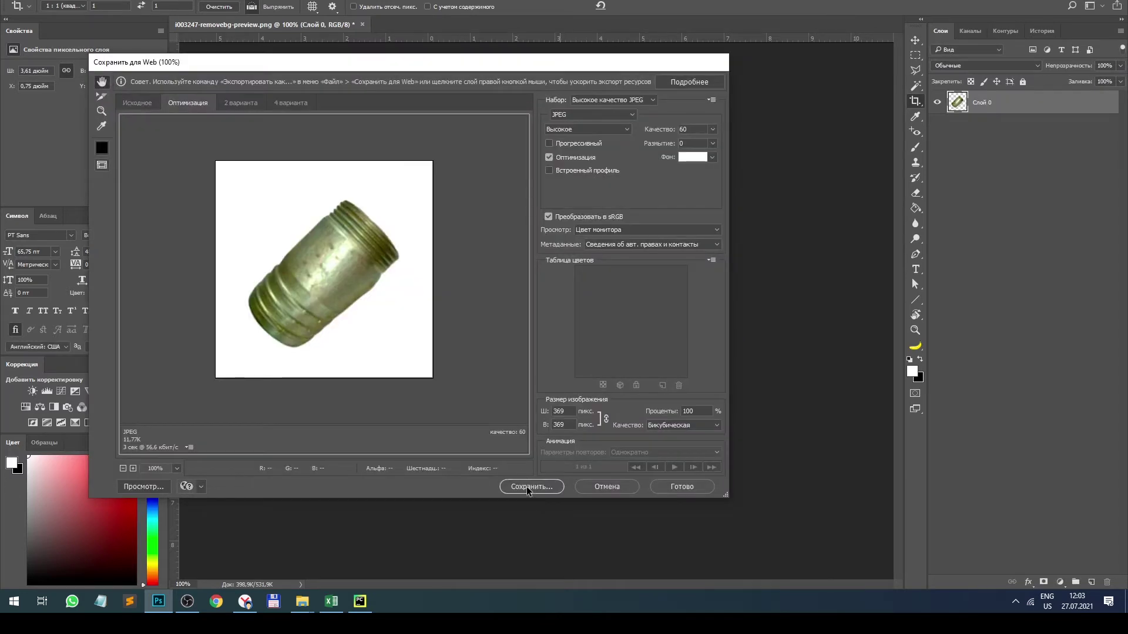
pyautogui.click(561, 425)
pyautogui.click(576, 412)
pyautogui.click(544, 487)
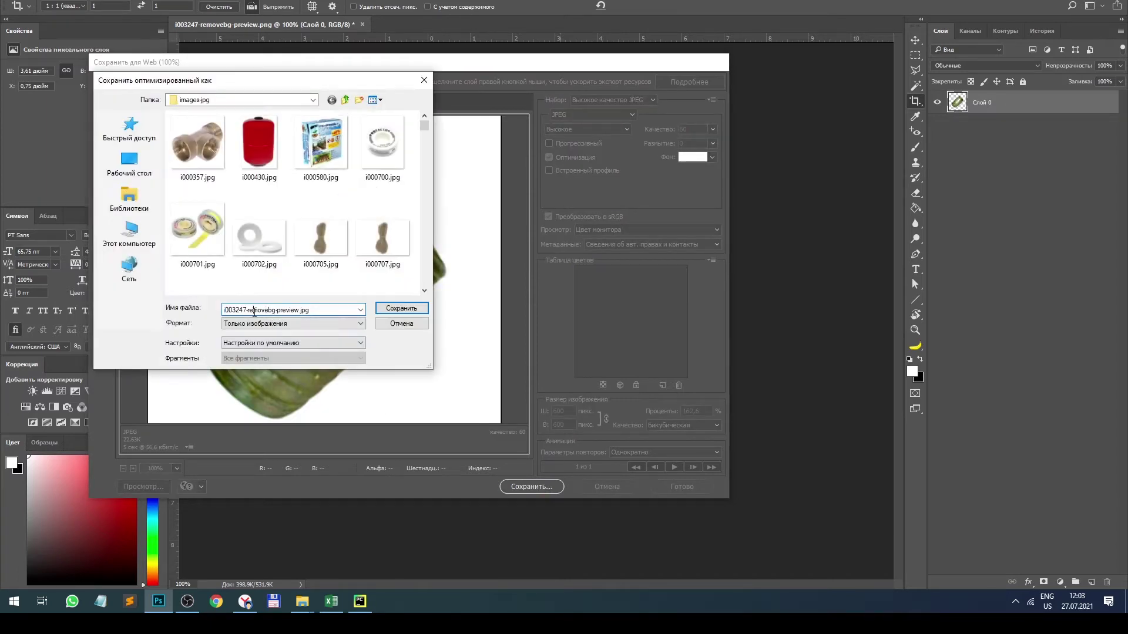
# Save the export as i003247.jpg in images-jpg, replacing the existing file, and close the source PNG without saving.
pyautogui.moveTo(247, 311); pyautogui.dragTo(278, 311)
pyautogui.press('Delete')
pyautogui.hotkey('shift', 'Right')
pyautogui.hotkey('shift', 'Right')
pyautogui.hotkey('shift', 'Right')
pyautogui.hotkey('shift', 'Right')
pyautogui.hotkey('shift', 'Right')
pyautogui.press('BackSpace')
pyautogui.press('BackSpace')
pyautogui.press('Return')
pyautogui.press('Return')
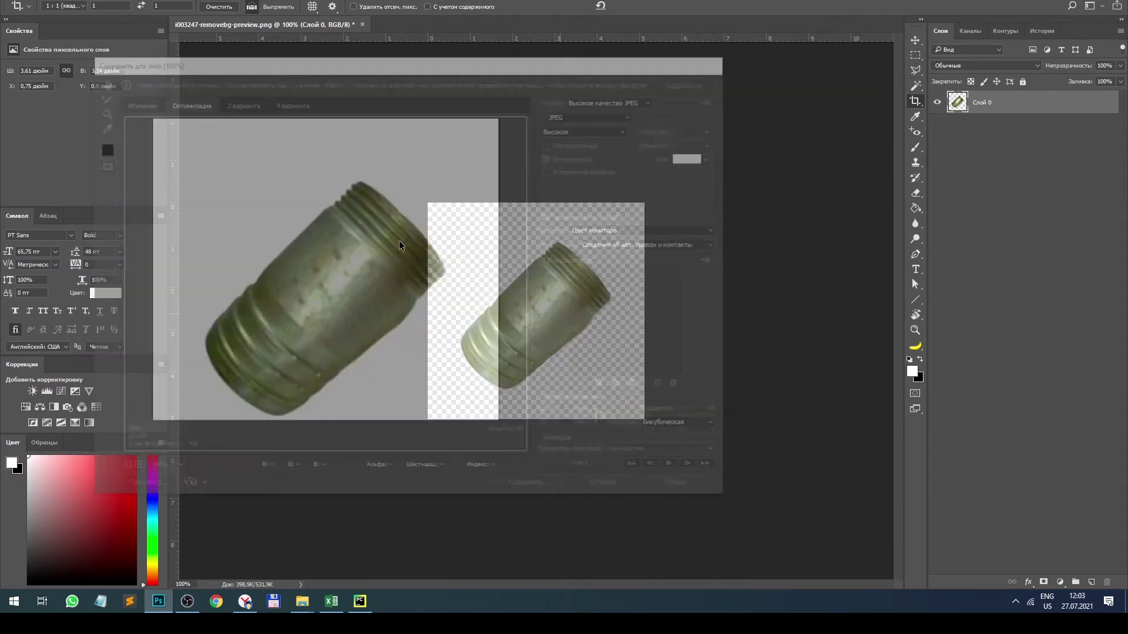
pyautogui.click(362, 24)
pyautogui.press('Tab')
pyautogui.press('Return')
# Look through the remaining product thumbnails in the images-jpg folder for pictures with backgrounds, watermarks or labels.
pyautogui.hotkey('alt', 'Tab')
pyautogui.hotkey('alt', 'Tab')
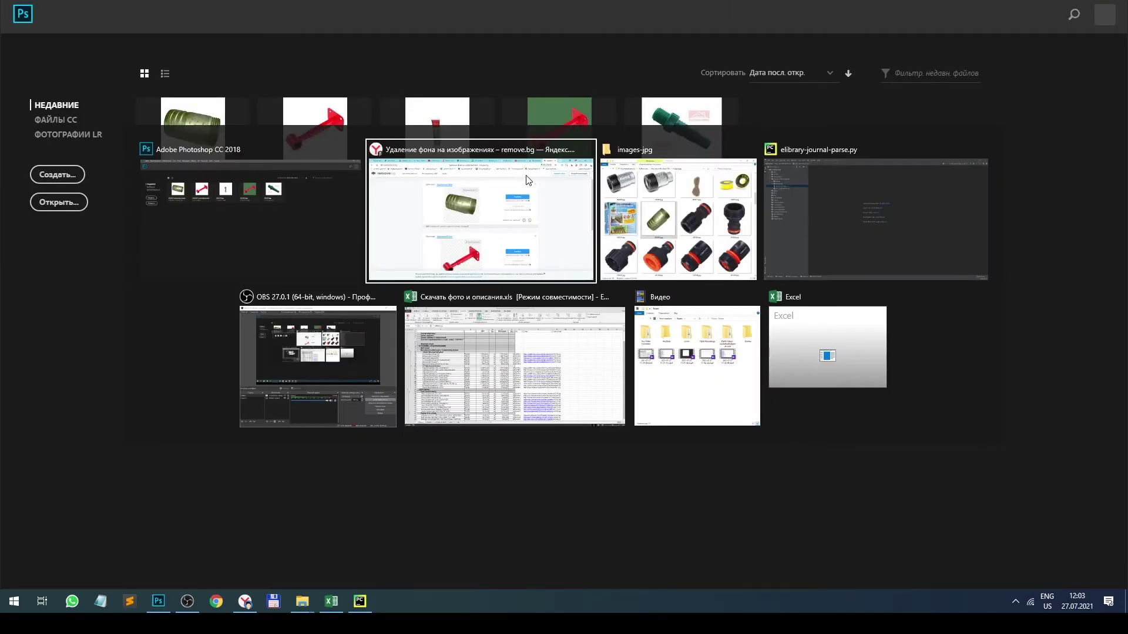
pyautogui.click(833, 331)
pyautogui.click(954, 322)
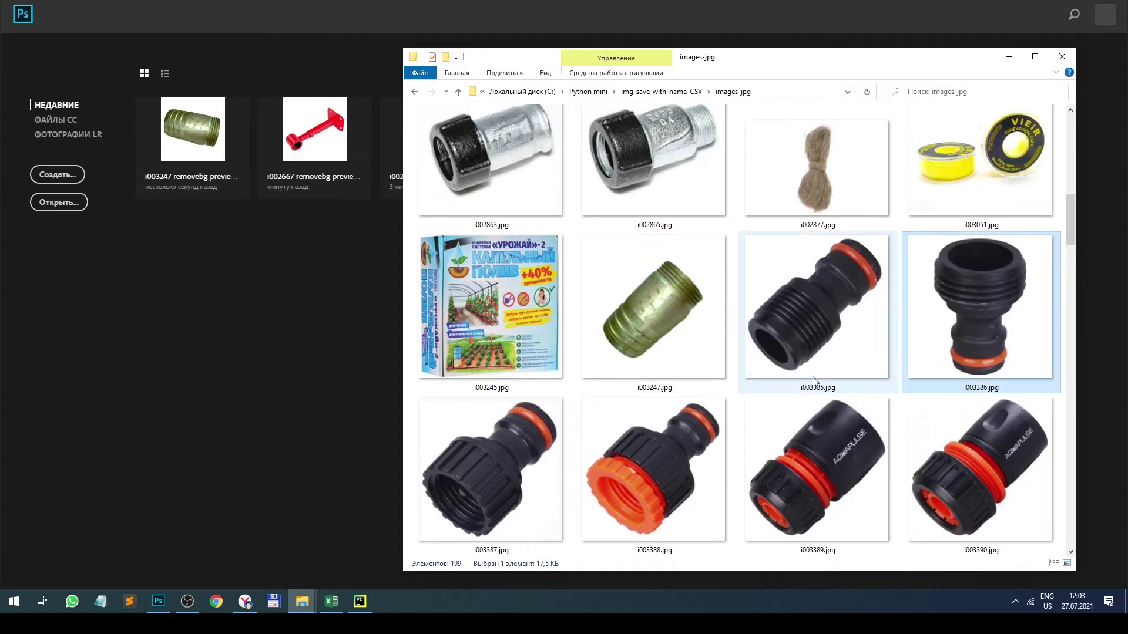
pyautogui.scroll(-3, 743, 374)
pyautogui.click(821, 327)
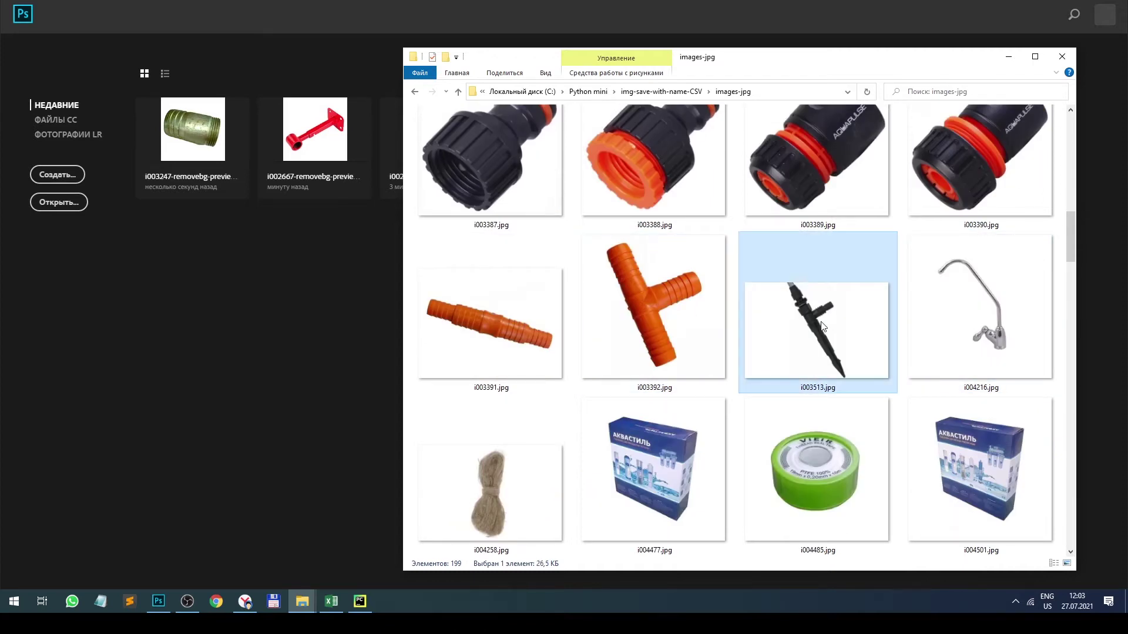
pyautogui.press('Down')
pyautogui.press('Down')
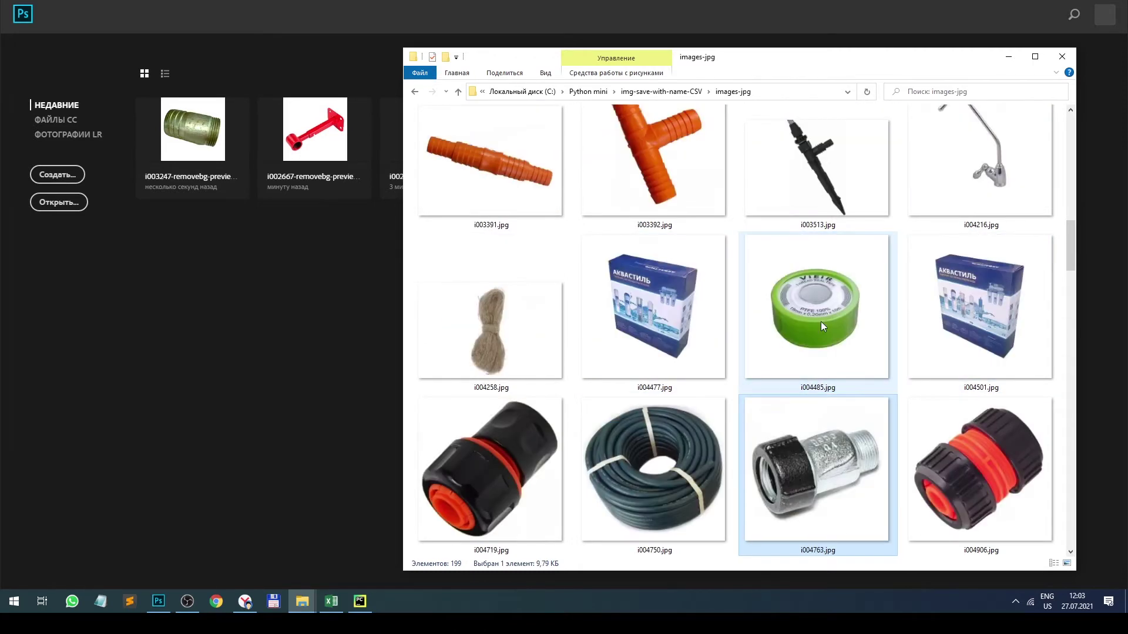
pyautogui.press('Down')
pyautogui.press('Down')
pyautogui.press('Down')
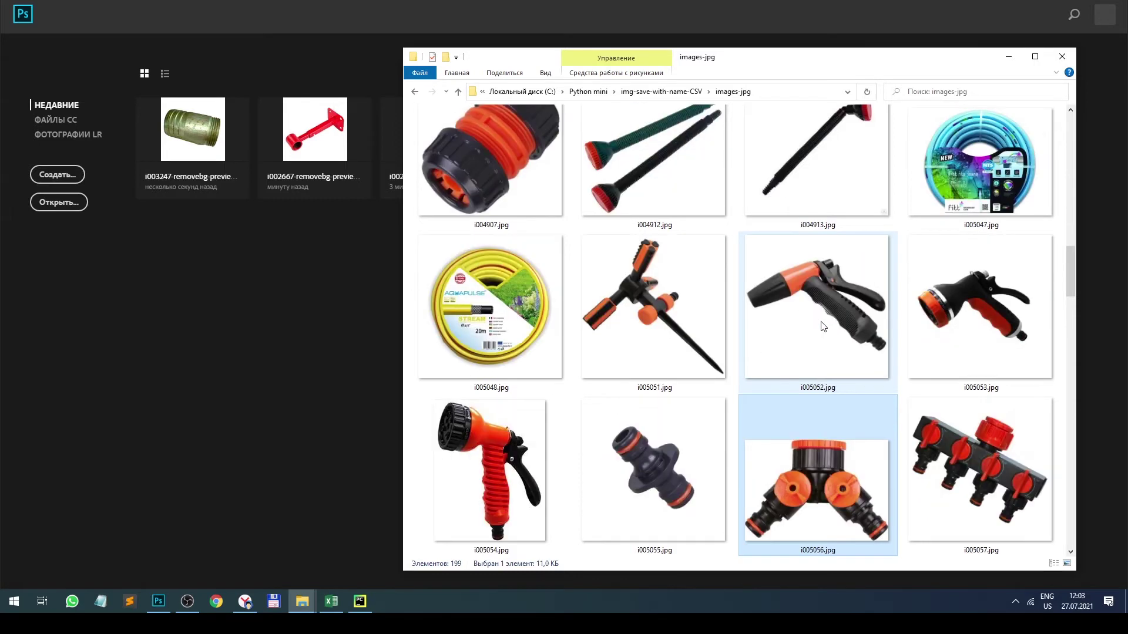
pyautogui.press('Down')
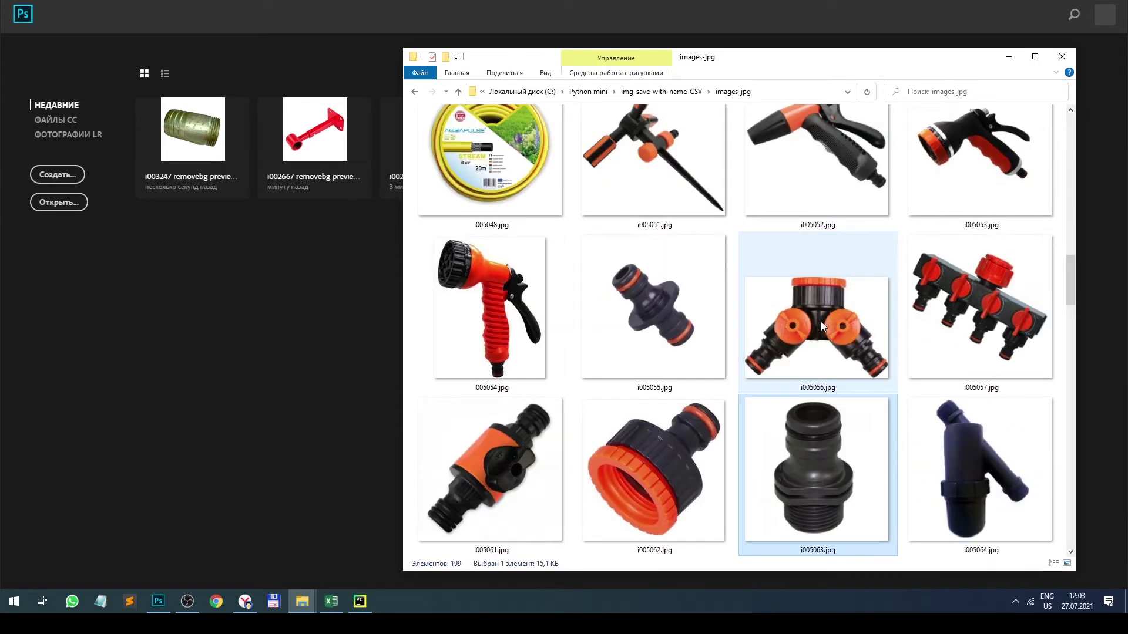
pyautogui.press('Down')
pyautogui.press('Down')
pyautogui.press('Down')
pyautogui.press('Down')
pyautogui.press('Down')
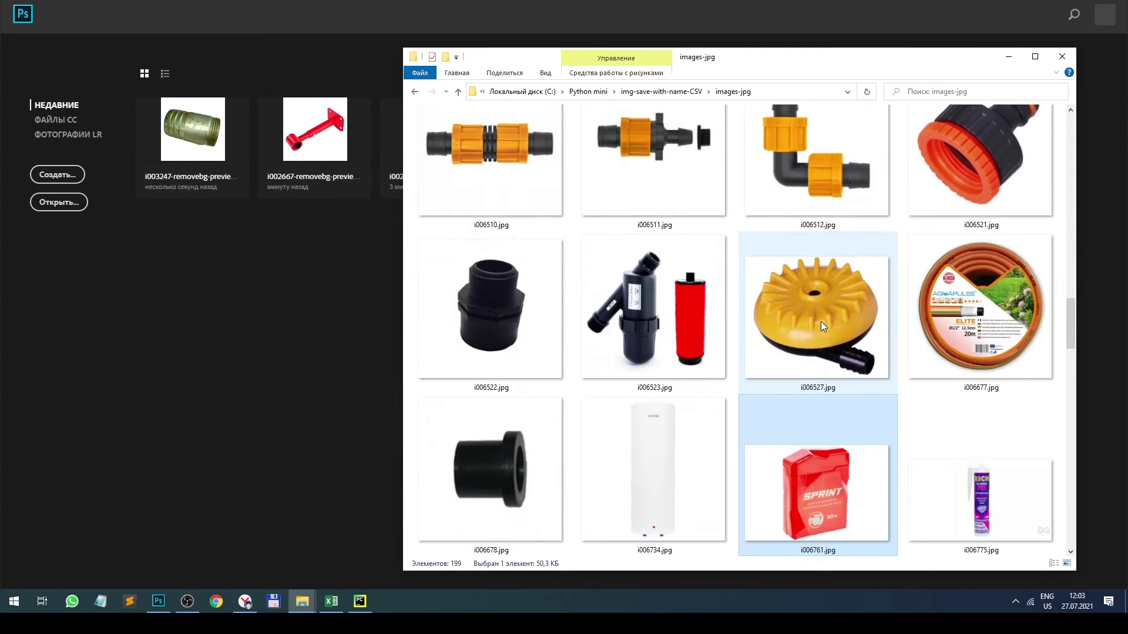
pyautogui.scroll(-10, 800, 334)
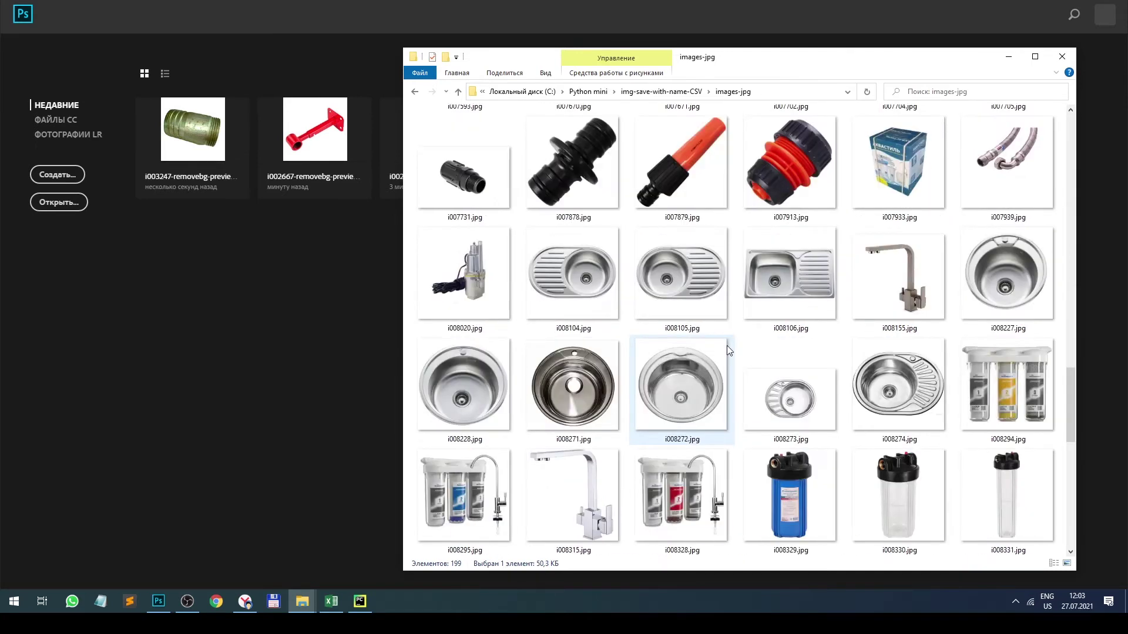
pyautogui.scroll(-3, 709, 339)
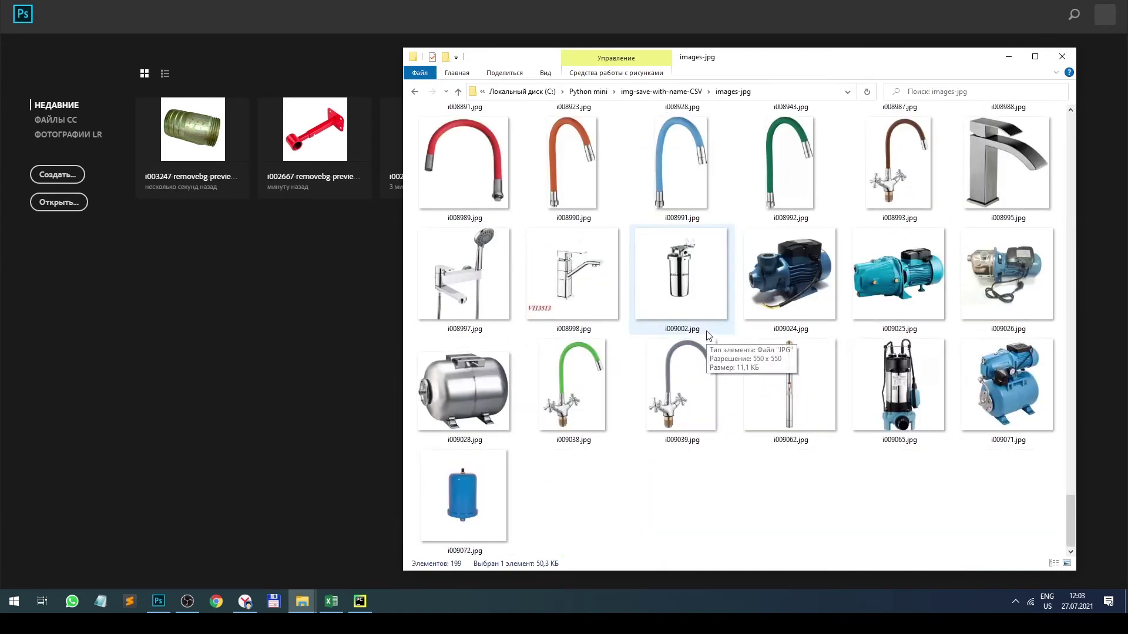
# Open i008998.jpg from images-jpg in Photoshop and erase the red V113513 label below the faucet.
pyautogui.moveTo(563, 286); pyautogui.dragTo(301, 260)
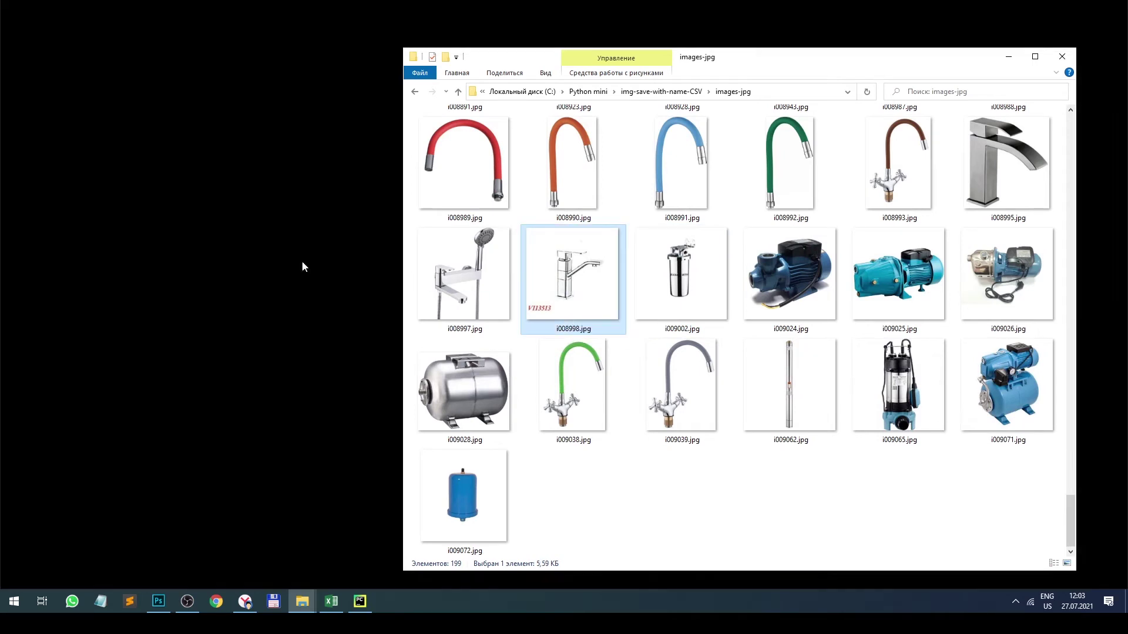
pyautogui.click(333, 232)
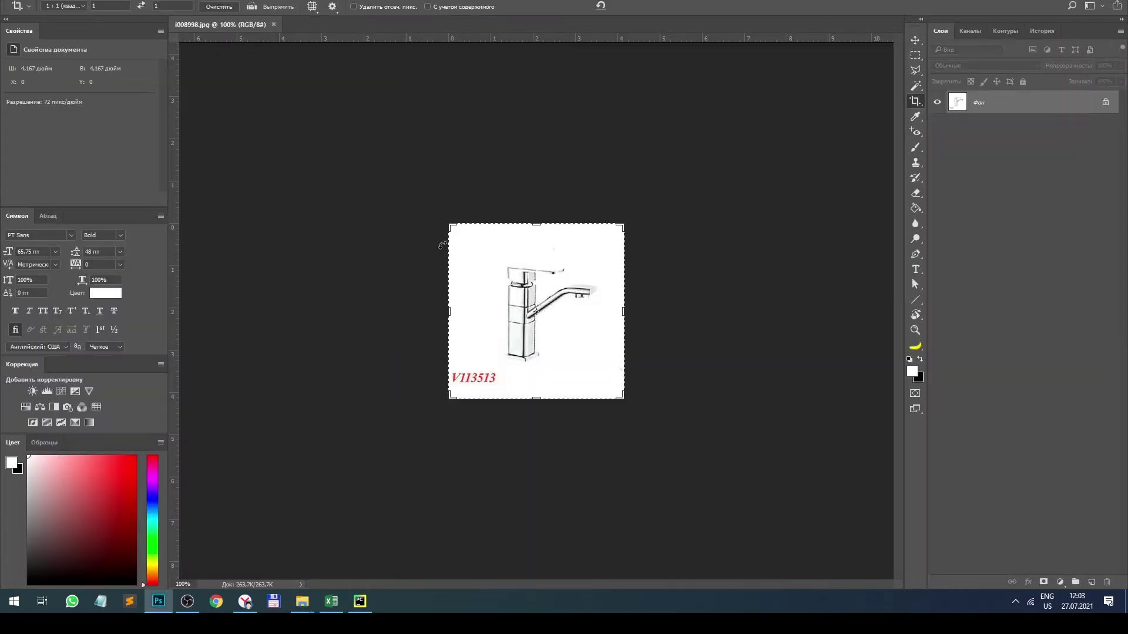
pyautogui.click(915, 55)
pyautogui.moveTo(504, 366); pyautogui.dragTo(427, 392)
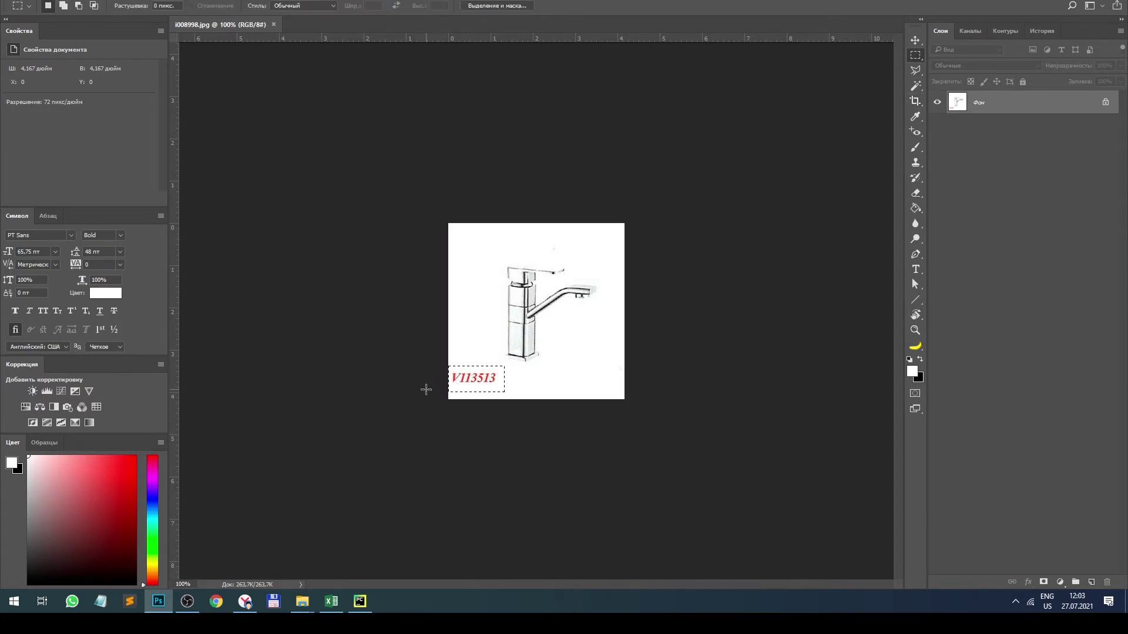
pyautogui.press('Delete')
pyautogui.press('Return')
pyautogui.hotkey('ctrl', 'd')
# Export the faucet image as a 600 × 600 px JPEG over i008998.jpg in images-jpg and close the document without saving.
pyautogui.hotkey('ctrl', 'alt', 'shift', 's')
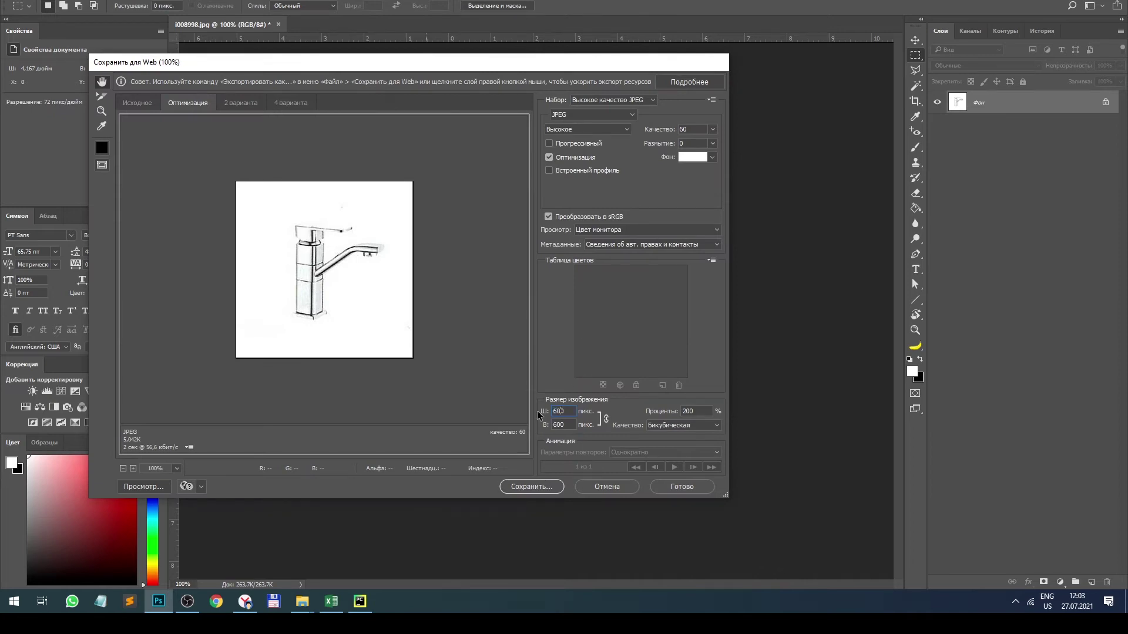
pyautogui.click(535, 489)
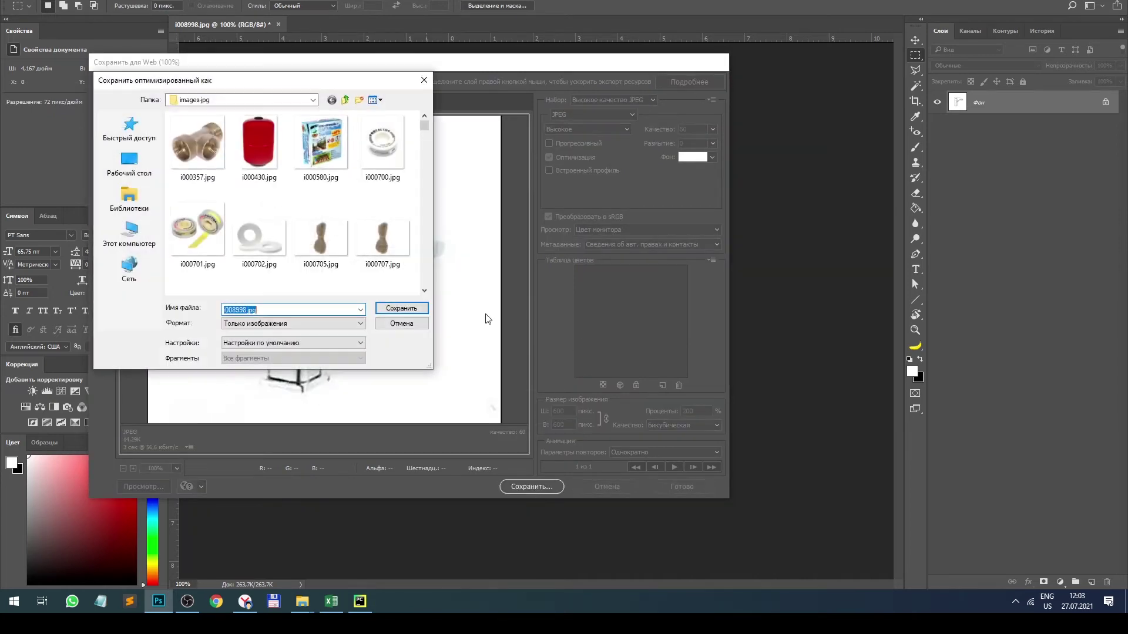
pyautogui.click(389, 308)
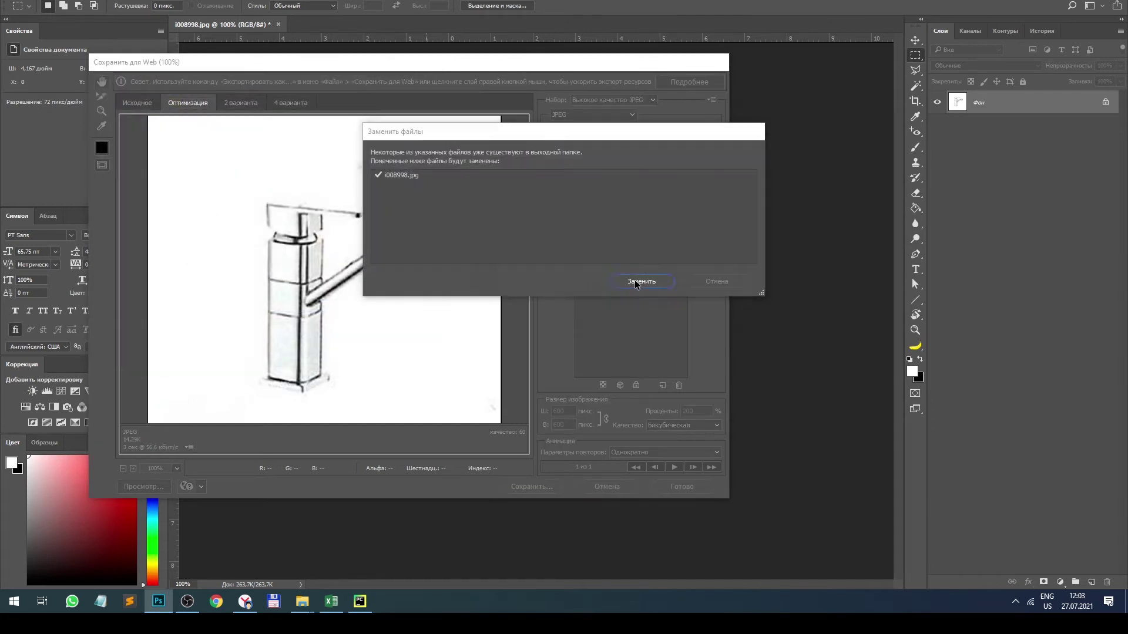
pyautogui.click(642, 282)
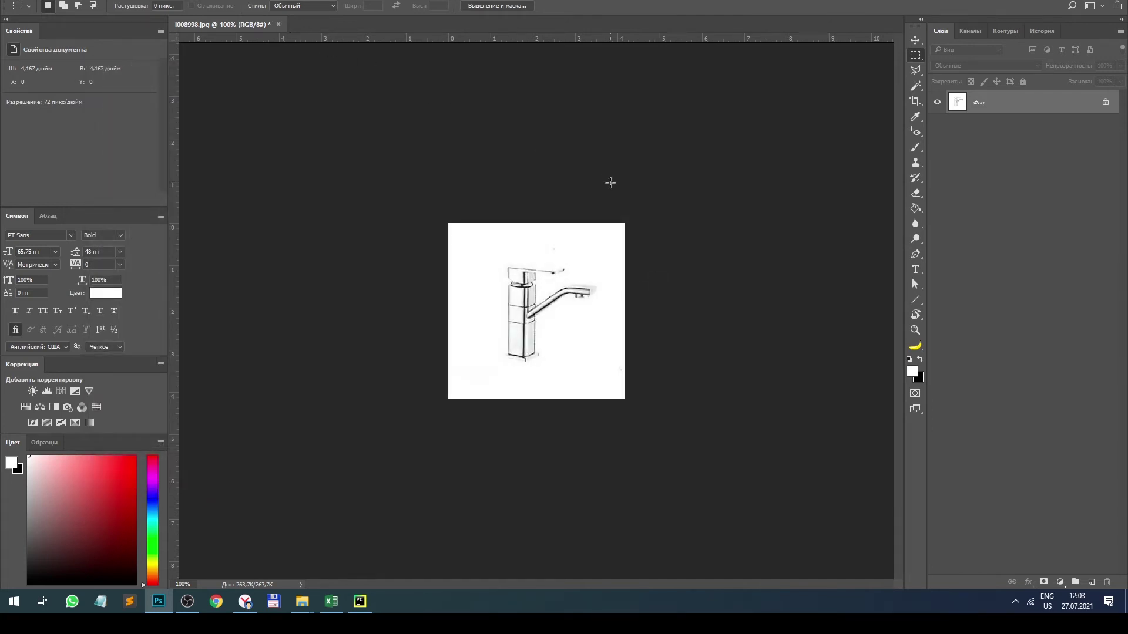
pyautogui.click(278, 26)
pyautogui.click(542, 215)
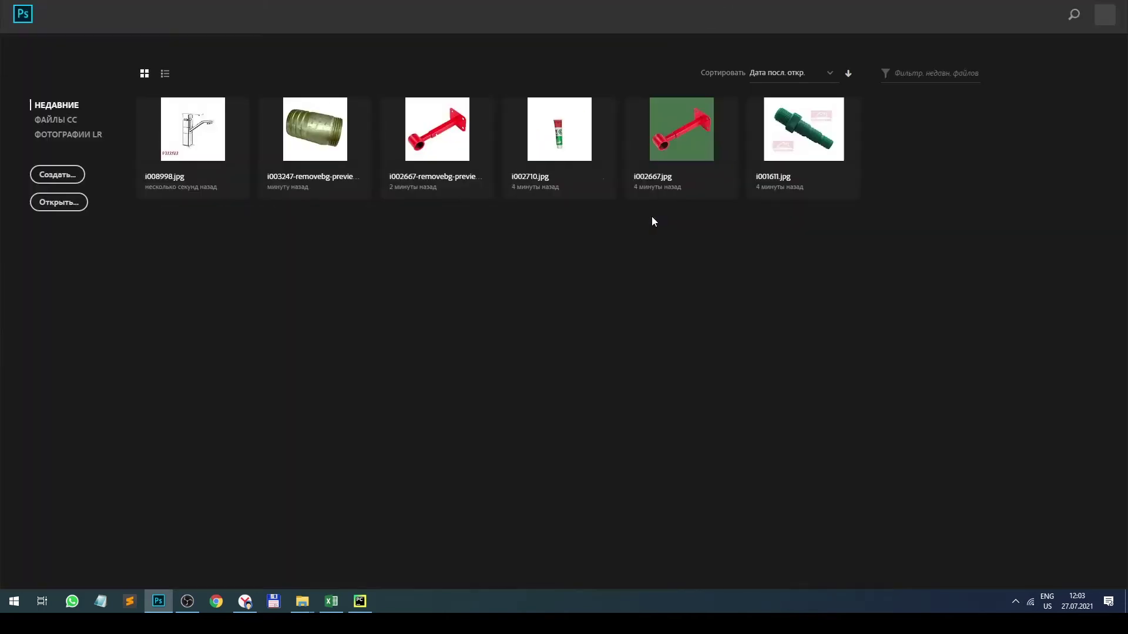
# Return to the images-jpg folder, list its files in a detailed table view and add the Разрешение column.
pyautogui.hotkey('alt', 'Tab')
pyautogui.hotkey('alt', 'Tab')
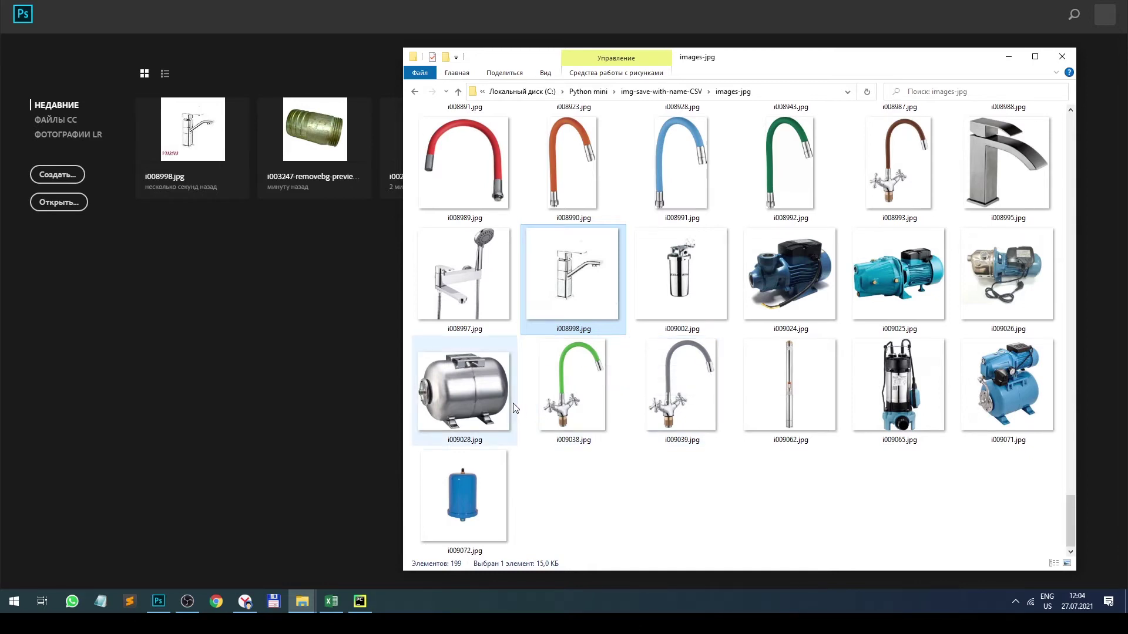
pyautogui.scroll(20, 565, 391)
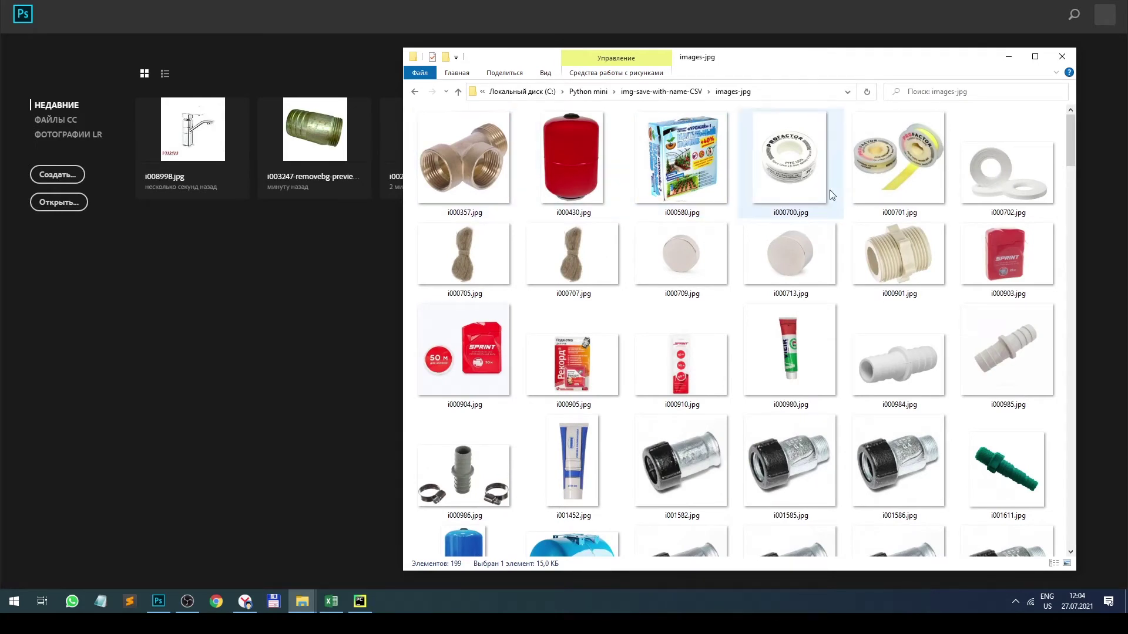
pyautogui.scroll(-6, 525, 330)
pyautogui.scroll(6, 541, 312)
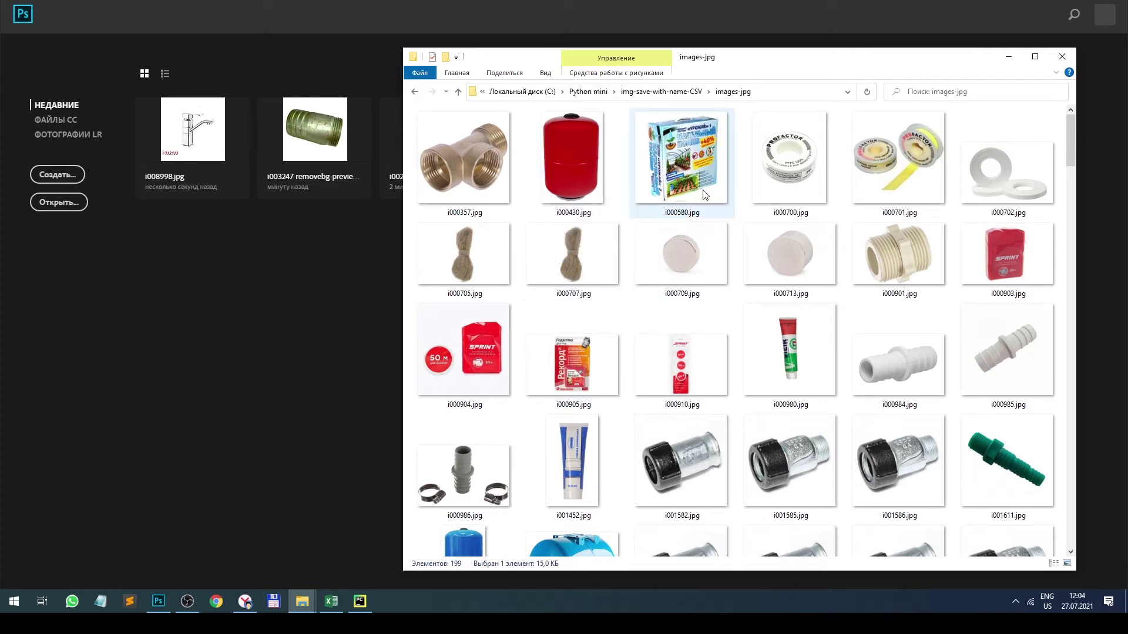
pyautogui.click(545, 73)
pyautogui.click(639, 113)
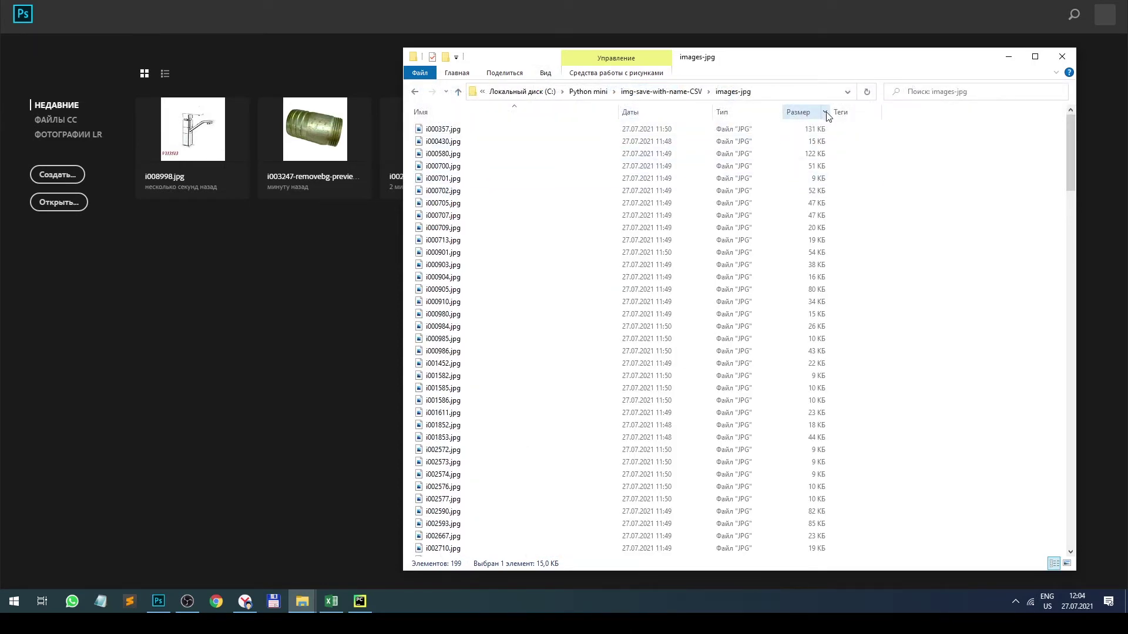
pyautogui.rightClick(787, 112)
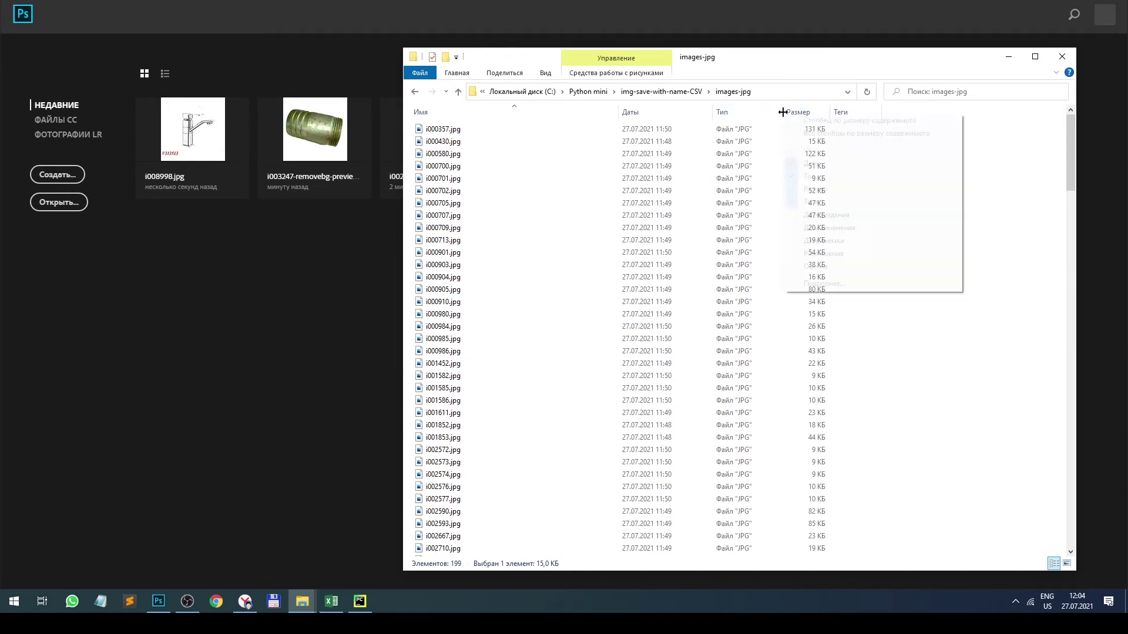
pyautogui.click(803, 255)
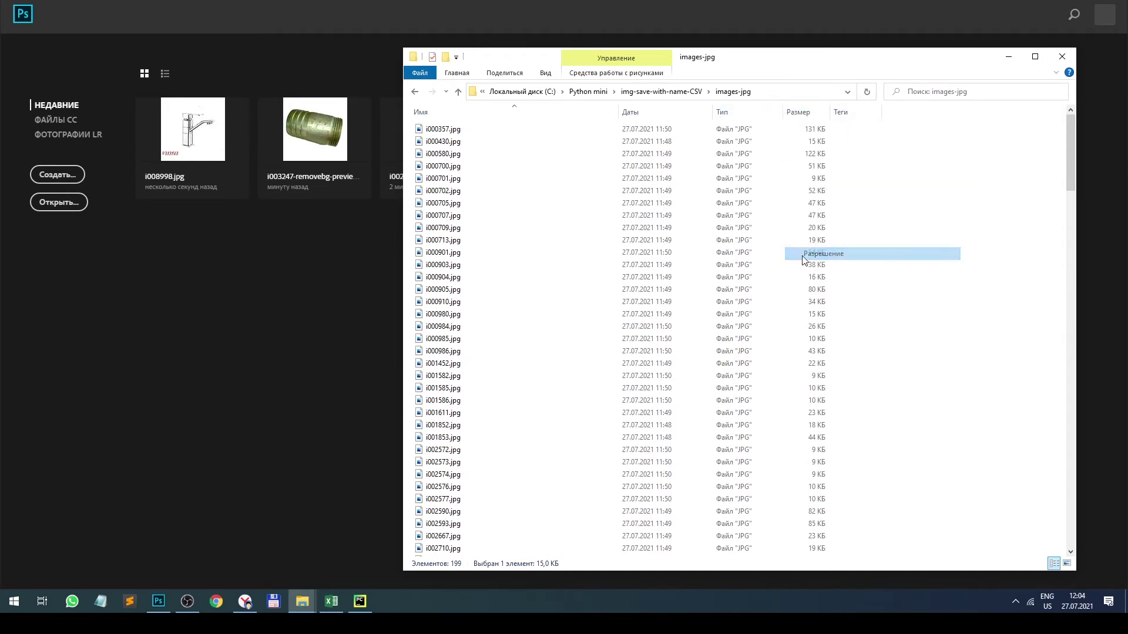
# Sort the images-jpg files by Разрешение and filter them to the non-square resolutions, such as 95 x 500, 189 x 240 and 228 x 300.
pyautogui.click(952, 112)
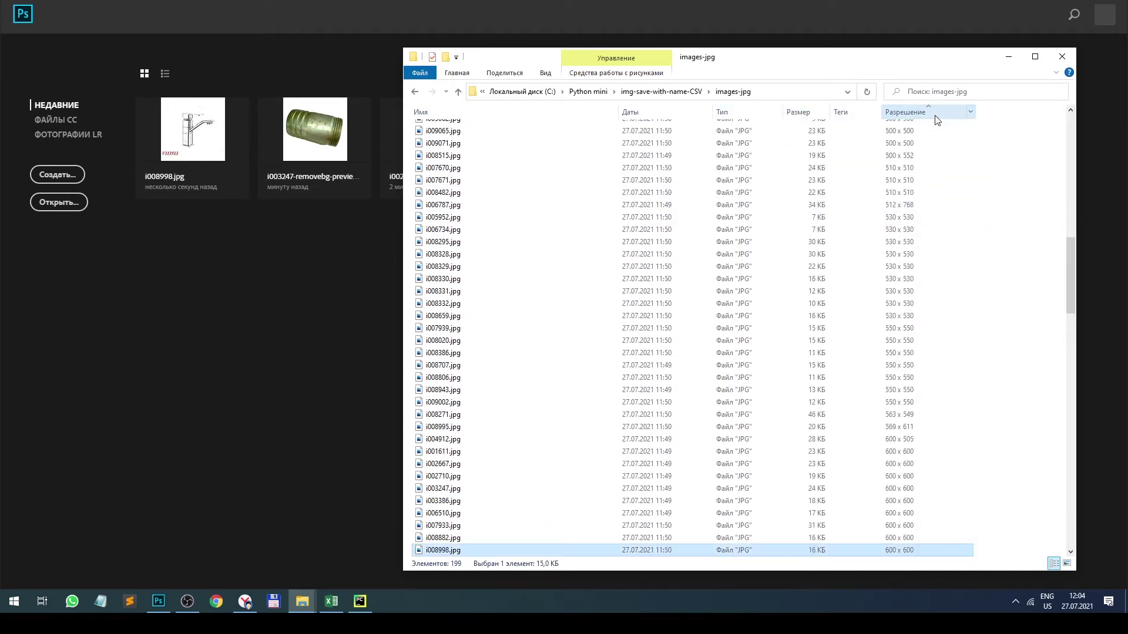
pyautogui.scroll(15, 935, 265)
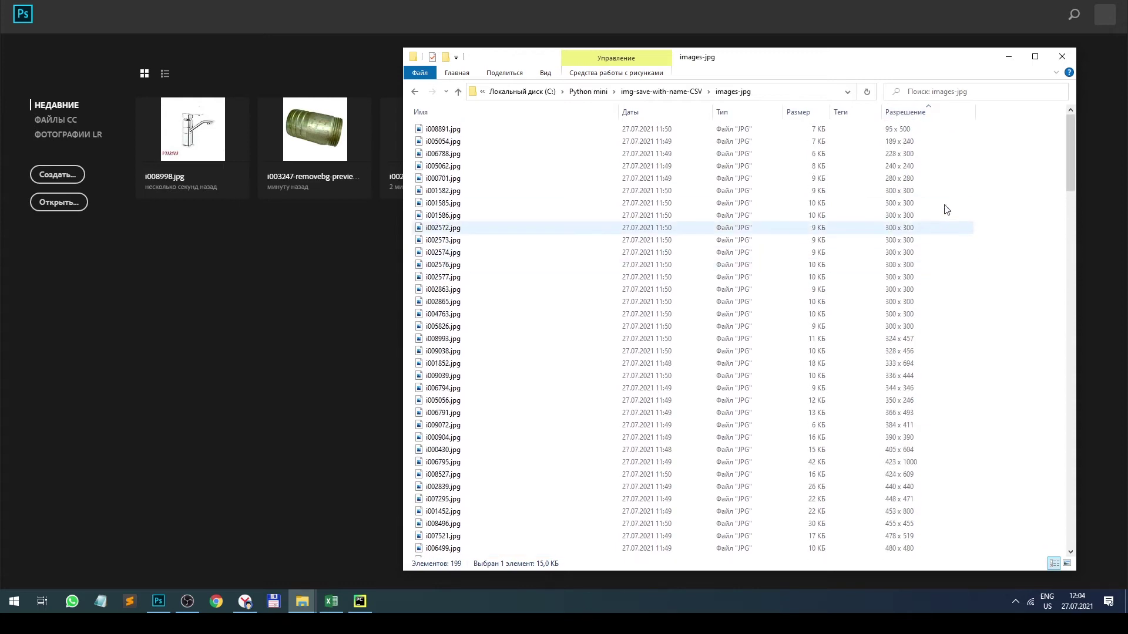
pyautogui.click(971, 111)
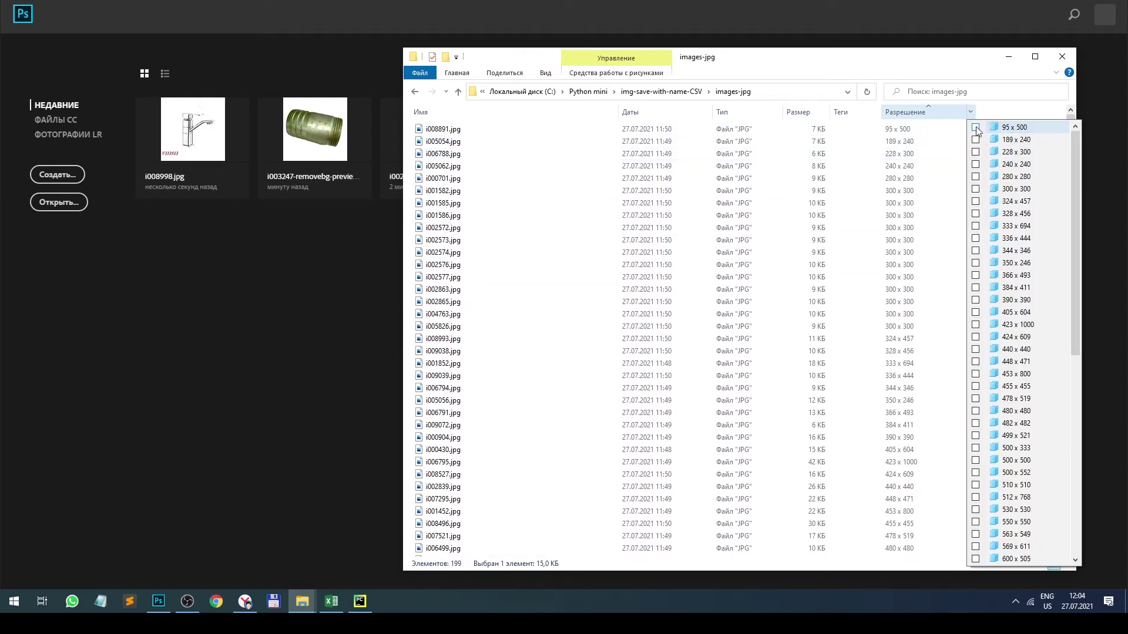
pyautogui.click(975, 128)
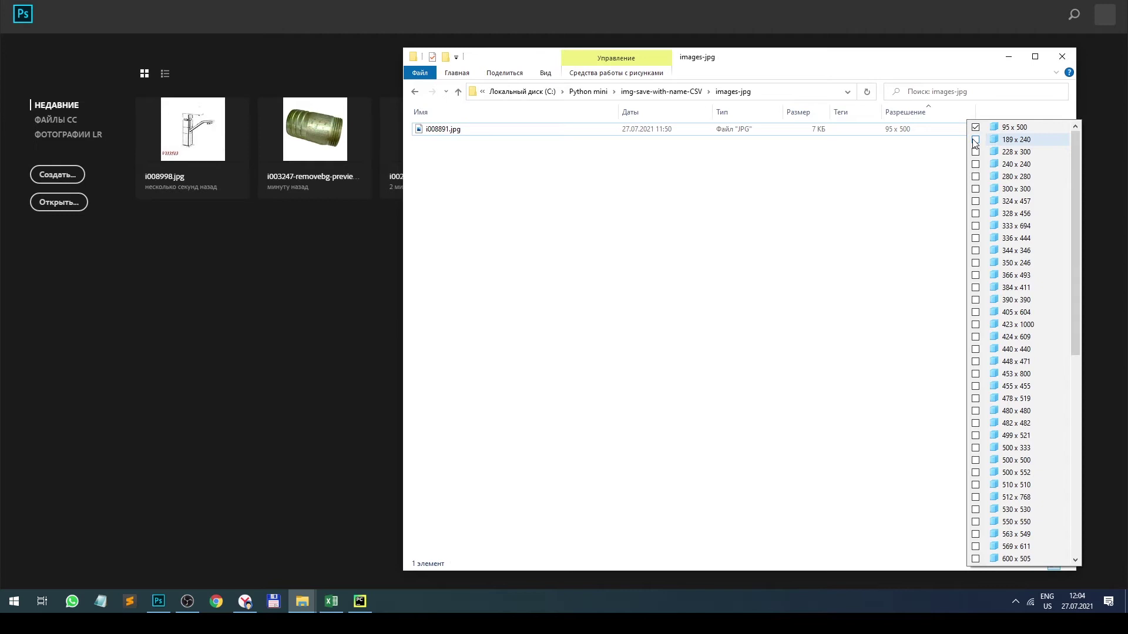
pyautogui.click(975, 140)
pyautogui.click(975, 151)
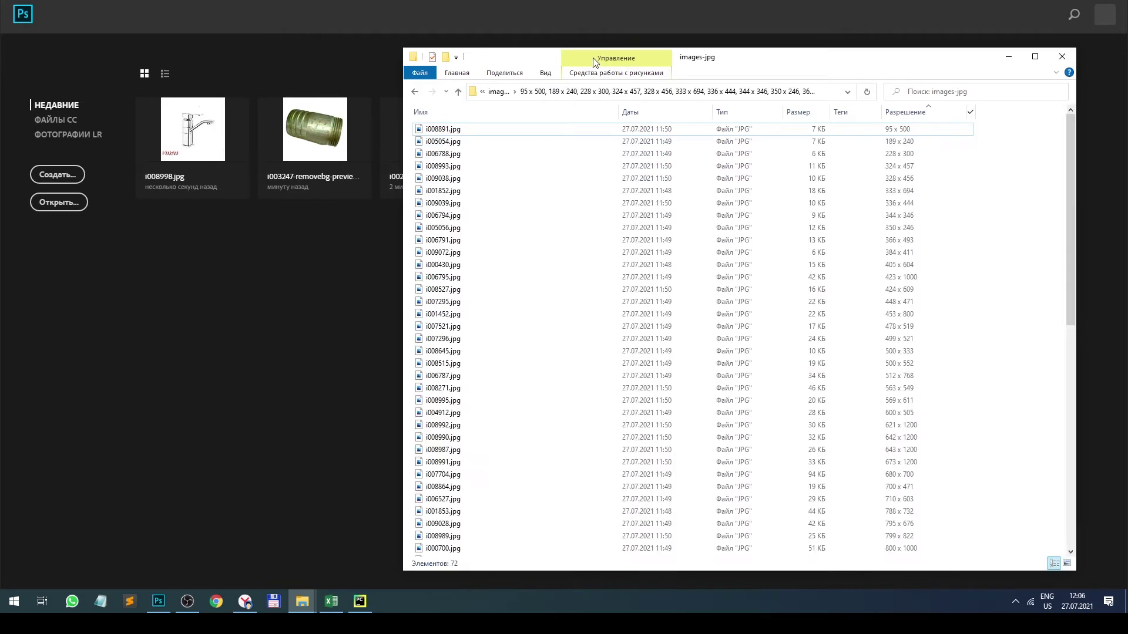
# Select all the filtered non-square images and open them in Photoshop.
pyautogui.hotkey('ctrl', 'a')
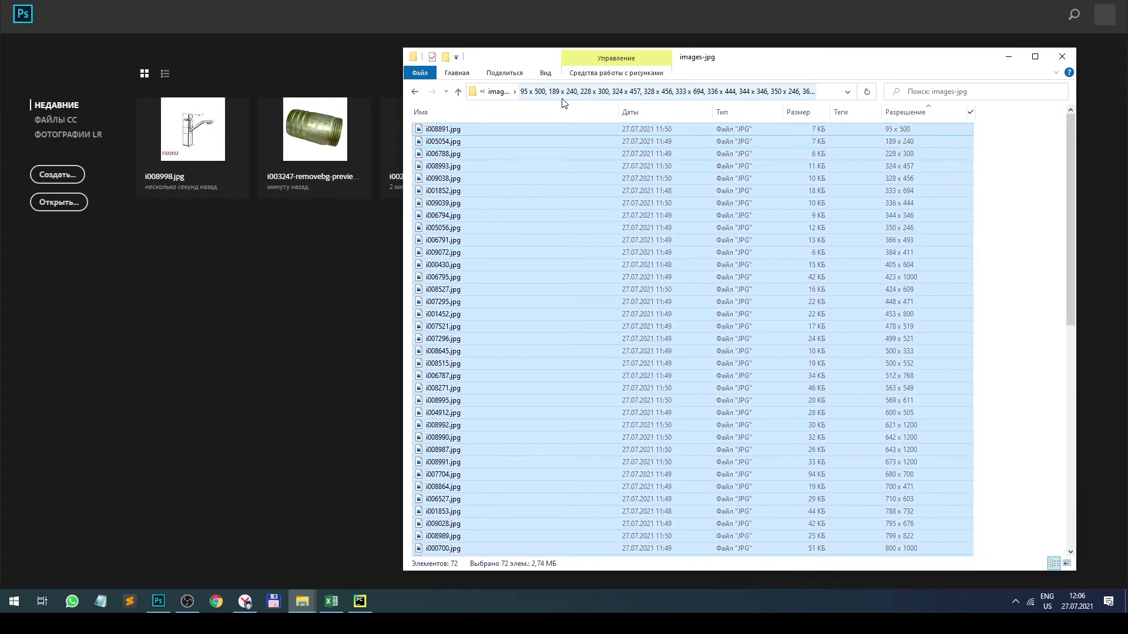
pyautogui.moveTo(450, 134); pyautogui.dragTo(308, 208)
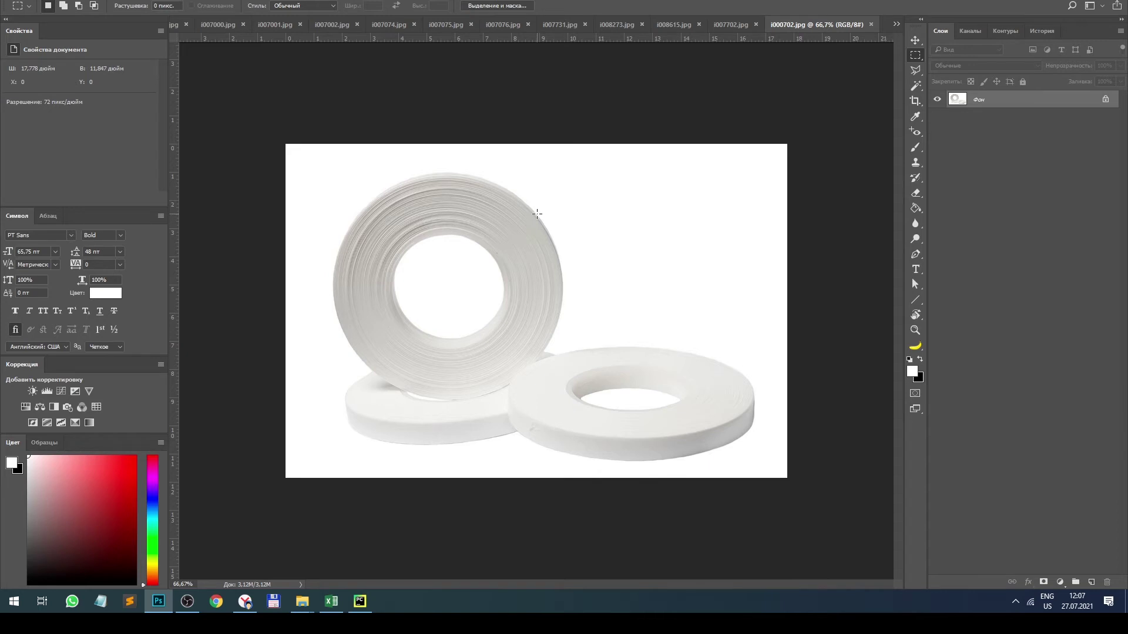
# Crop i000702.jpg to a 1:1 square of about 1247 px around all the white rolls, extending the canvas above and below.
pyautogui.press('c')
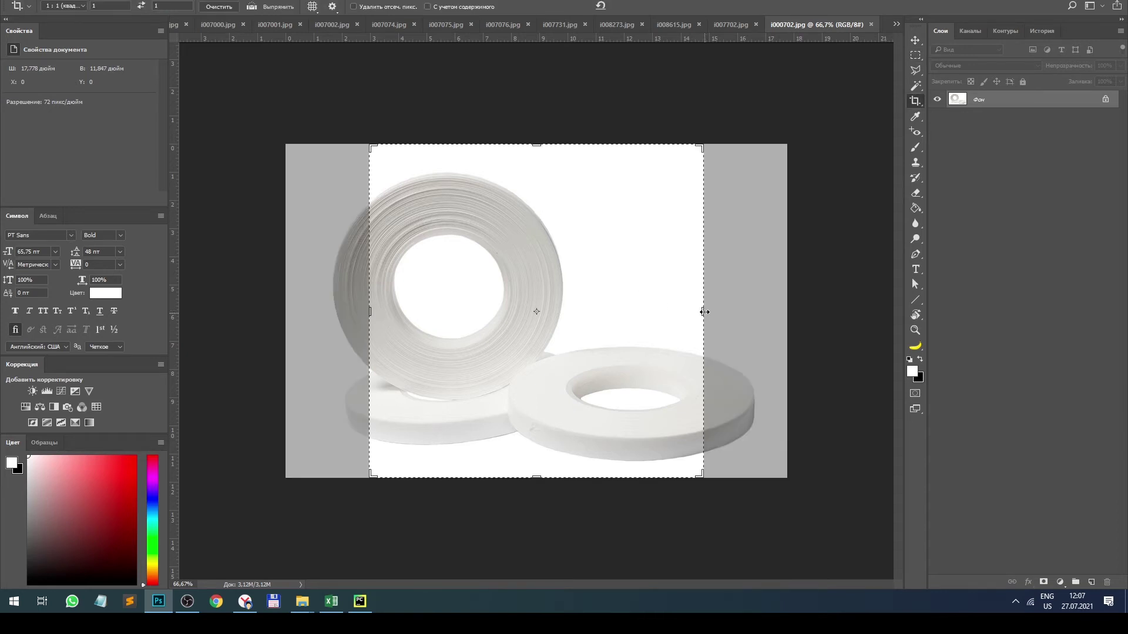
pyautogui.moveTo(706, 312); pyautogui.dragTo(786, 315)
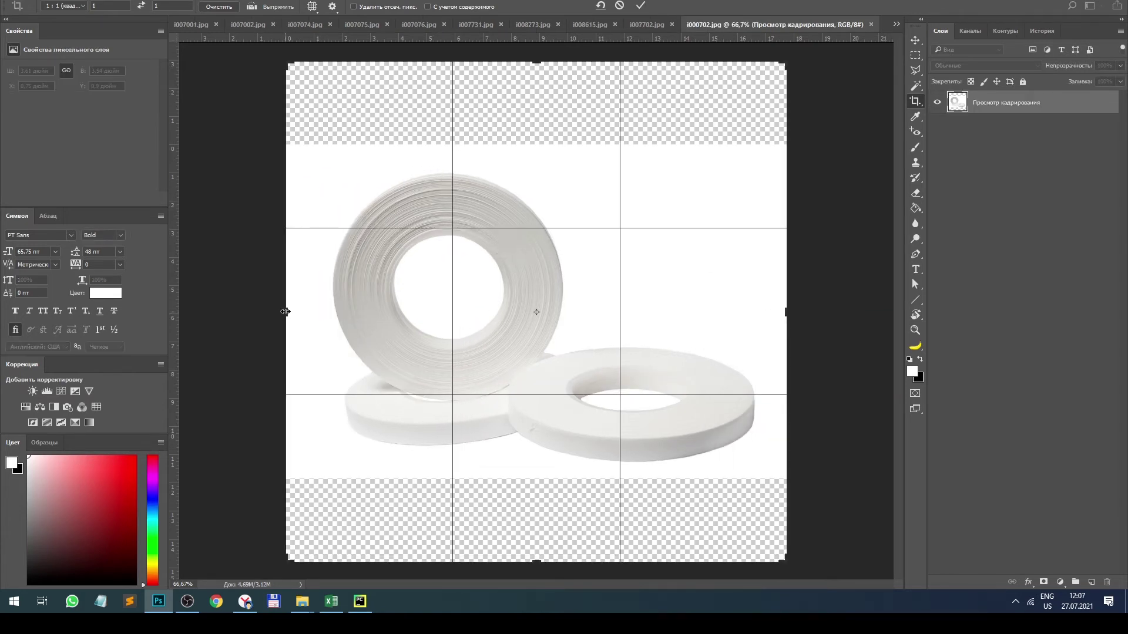
pyautogui.moveTo(291, 311); pyautogui.dragTo(294, 312)
pyautogui.press('Return')
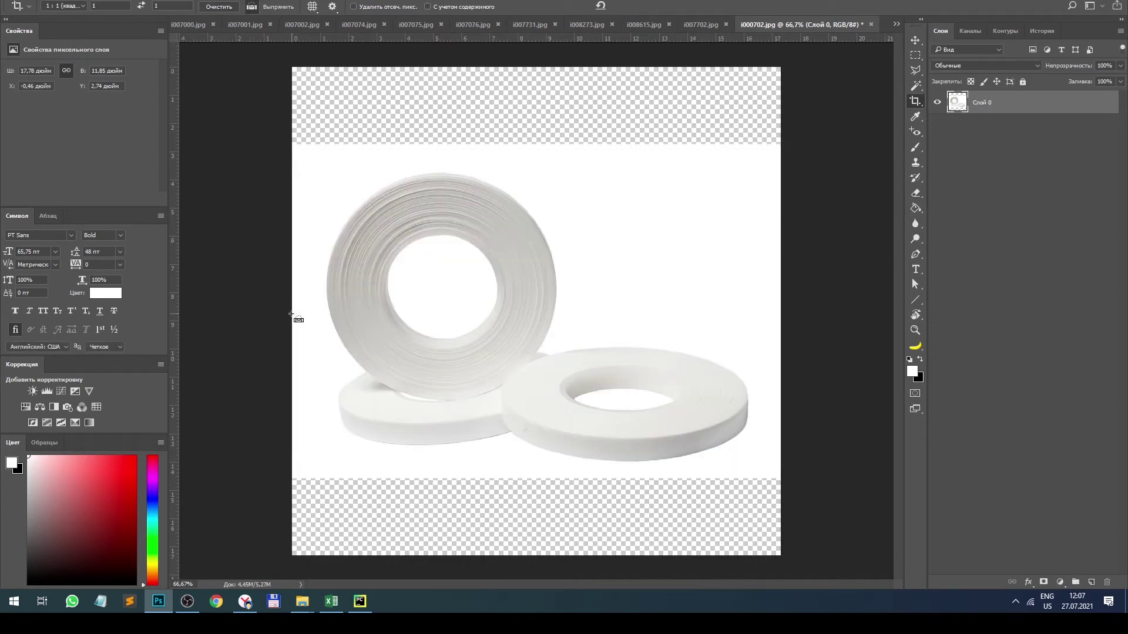
# Export the white rolls image as a 900 px wide JPEG over i000702.jpg and close the document without saving.
pyautogui.hotkey('ctrl', 'alt', 'shift', 's')
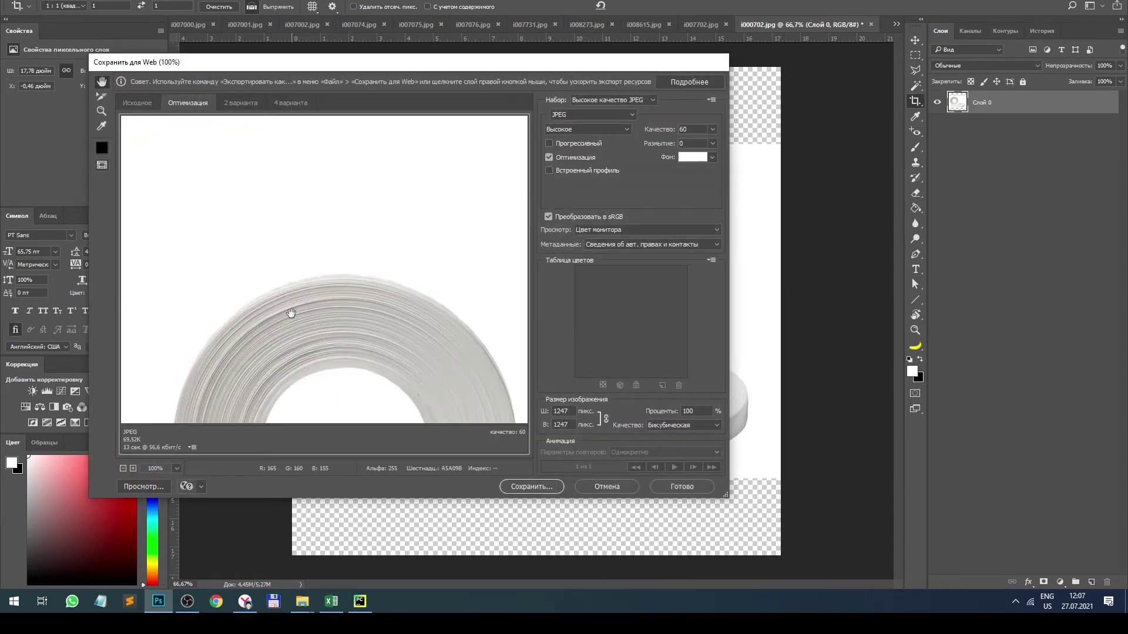
pyautogui.scroll(-5, 383, 281)
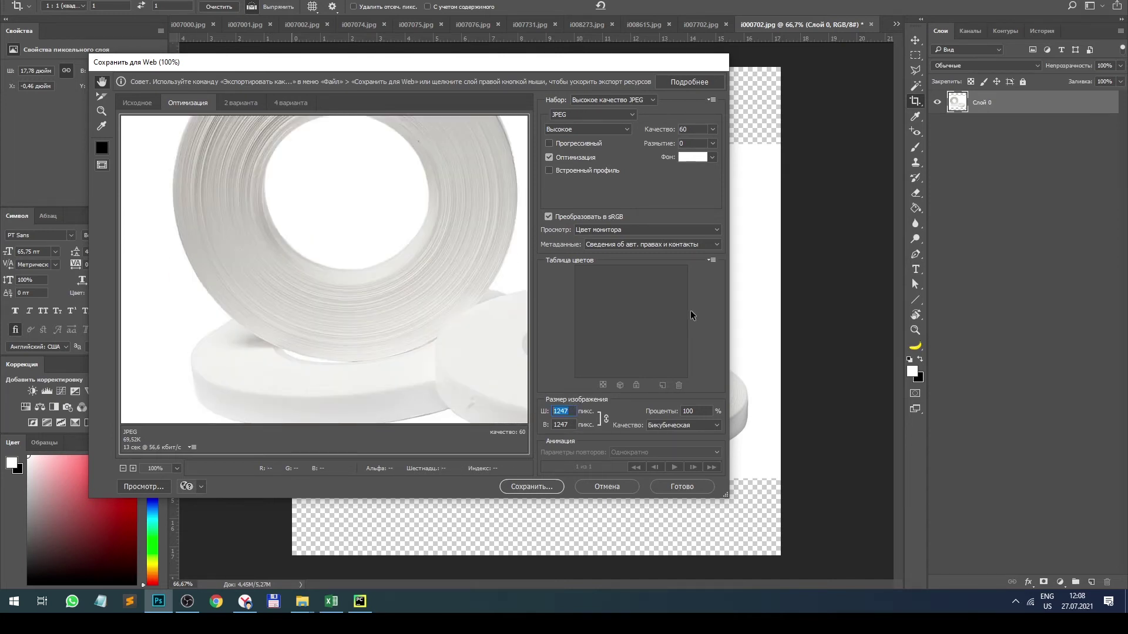
pyautogui.write('900')
pyautogui.click(529, 487)
pyautogui.press('Return')
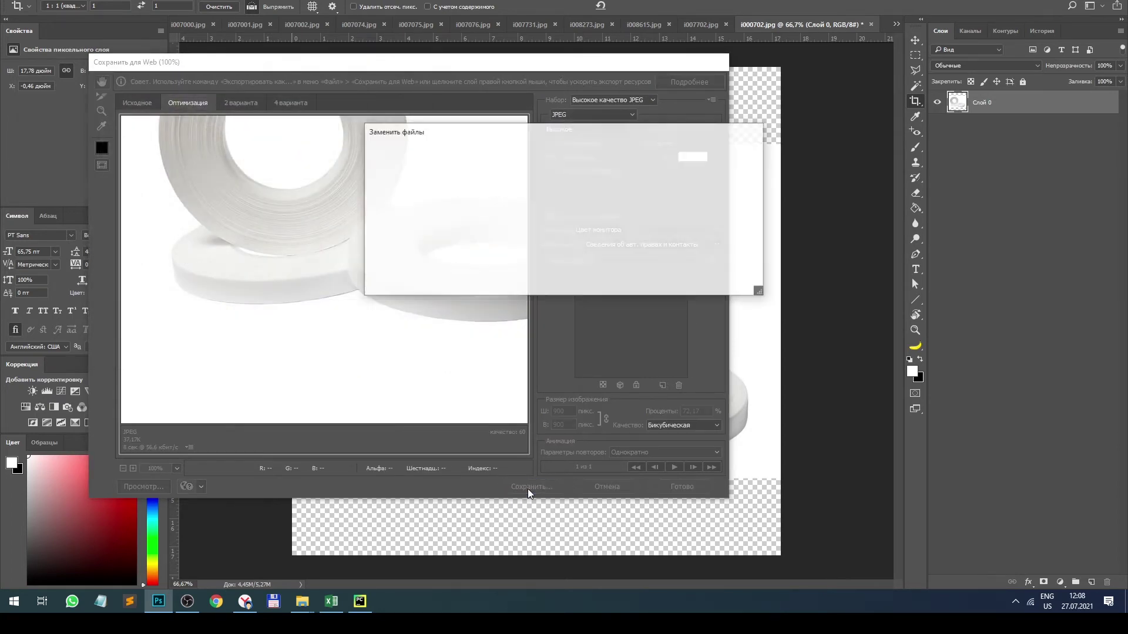
pyautogui.press('Return')
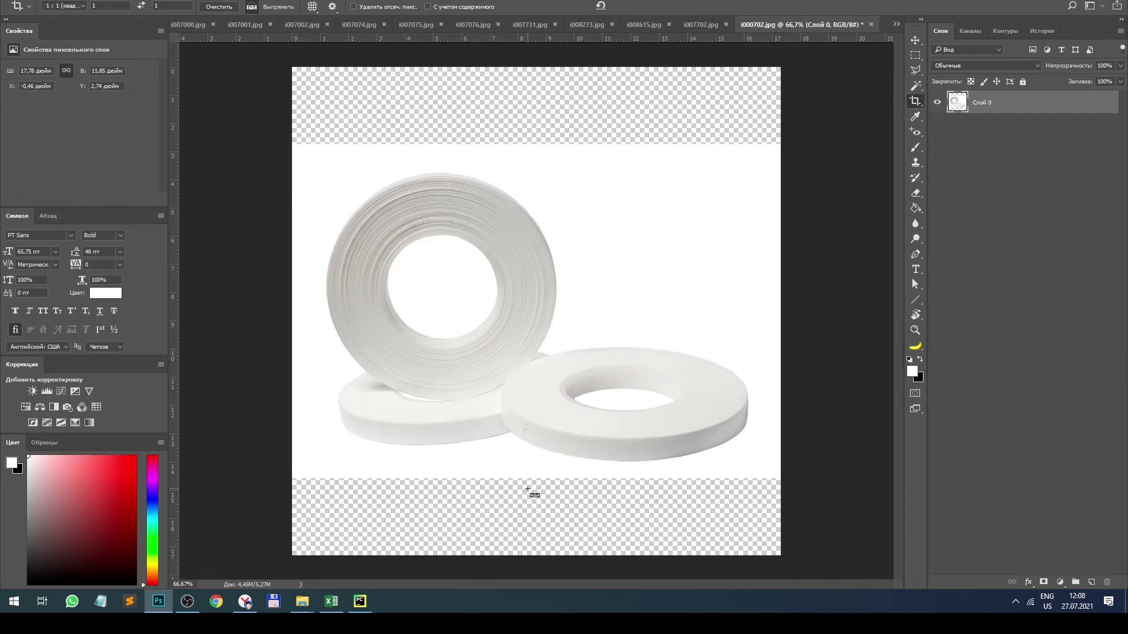
pyautogui.hotkey('ctrl', 'w')
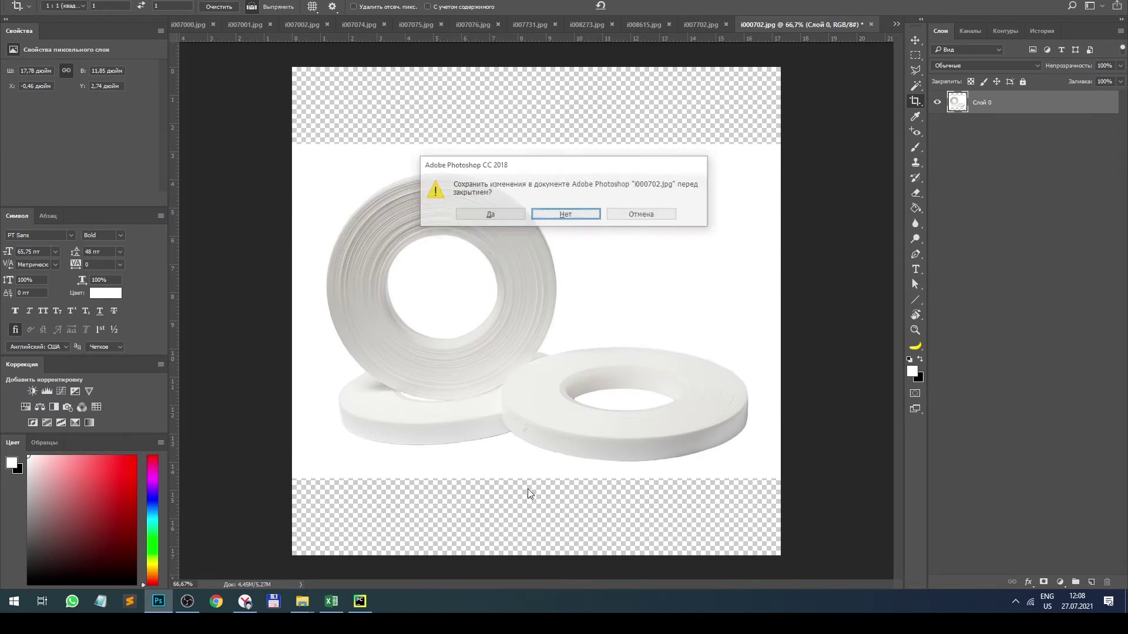
pyautogui.press('Return')
# Crop i007702.jpg to a 1:1 square of about 1396 px, extending the canvas around the whole yellow hose coil.
pyautogui.scroll(-3, 594, 385)
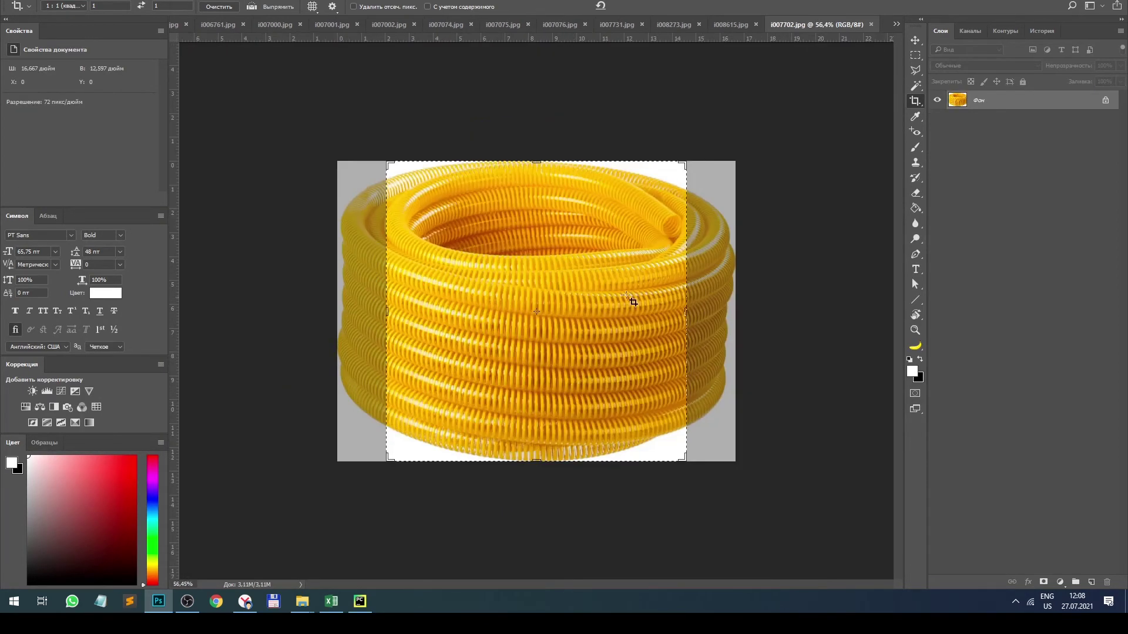
pyautogui.moveTo(710, 325); pyautogui.dragTo(755, 327)
pyautogui.press('Return')
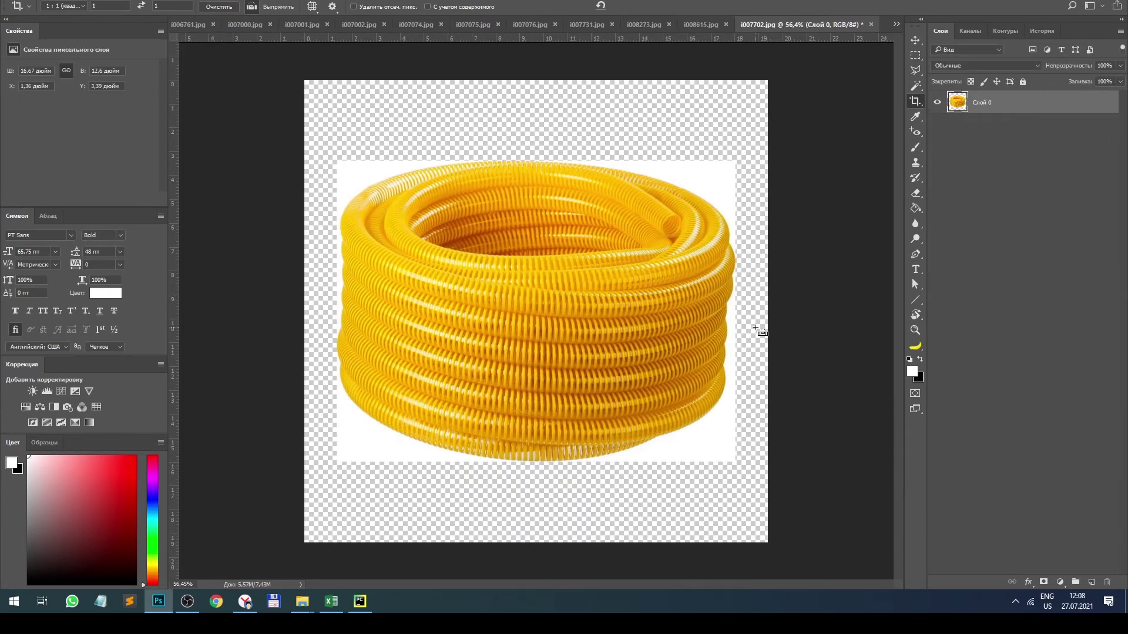
# Export the yellow hose image as a 900 px wide JPEG over i007702.jpg and close the document without saving.
pyautogui.hotkey('ctrl', 'alt', 'shift', 's')
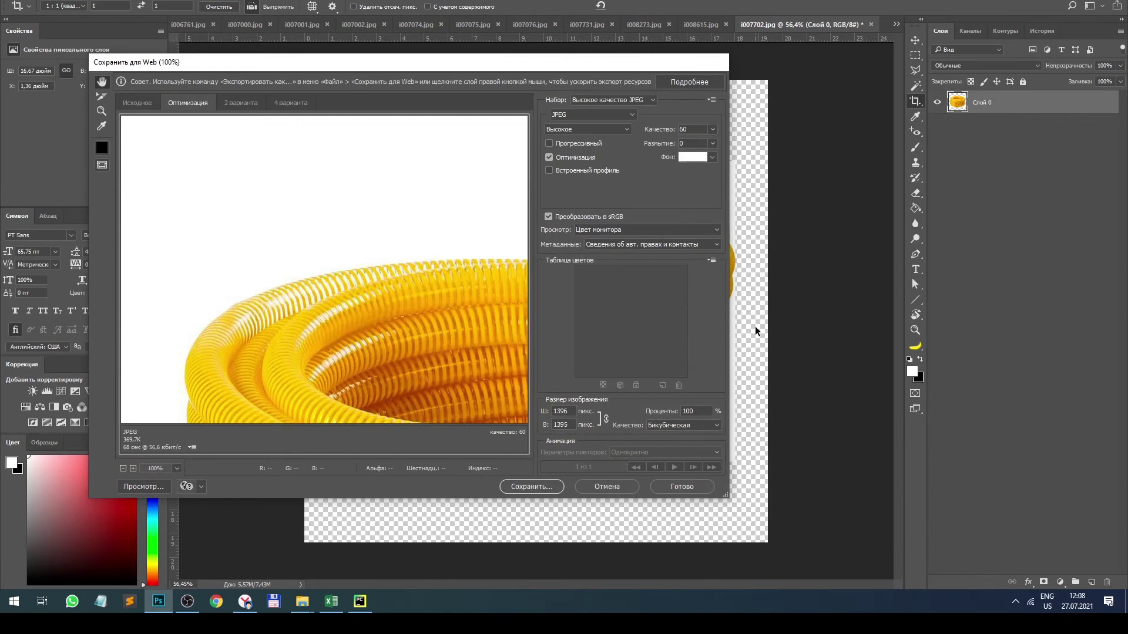
pyautogui.moveTo(573, 409); pyautogui.dragTo(535, 412)
pyautogui.click(531, 487)
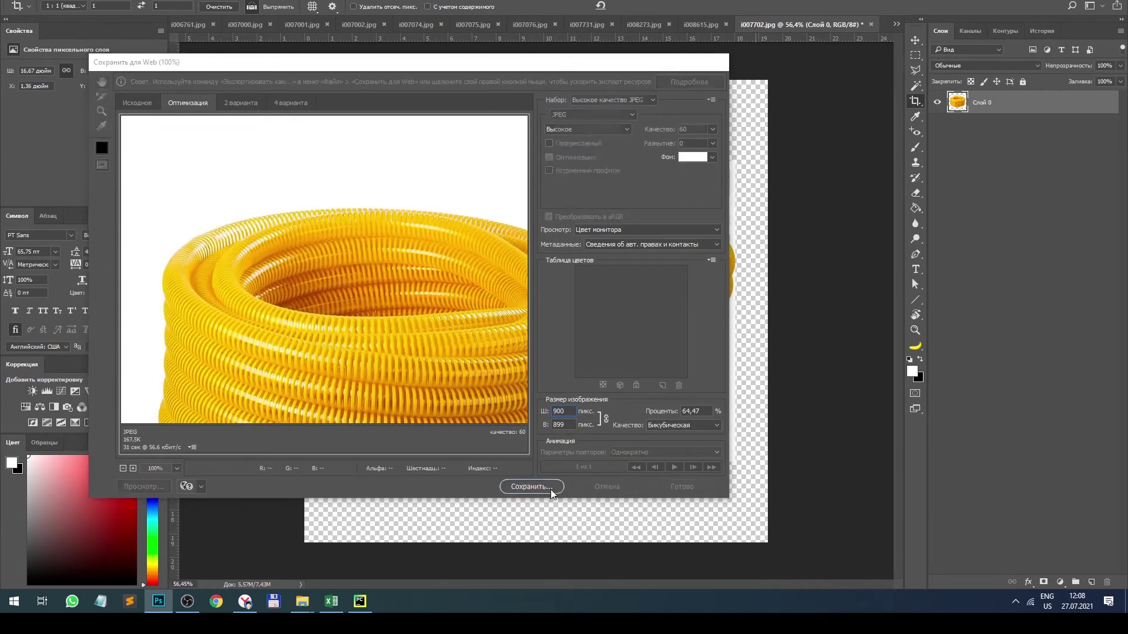
pyautogui.press('Return')
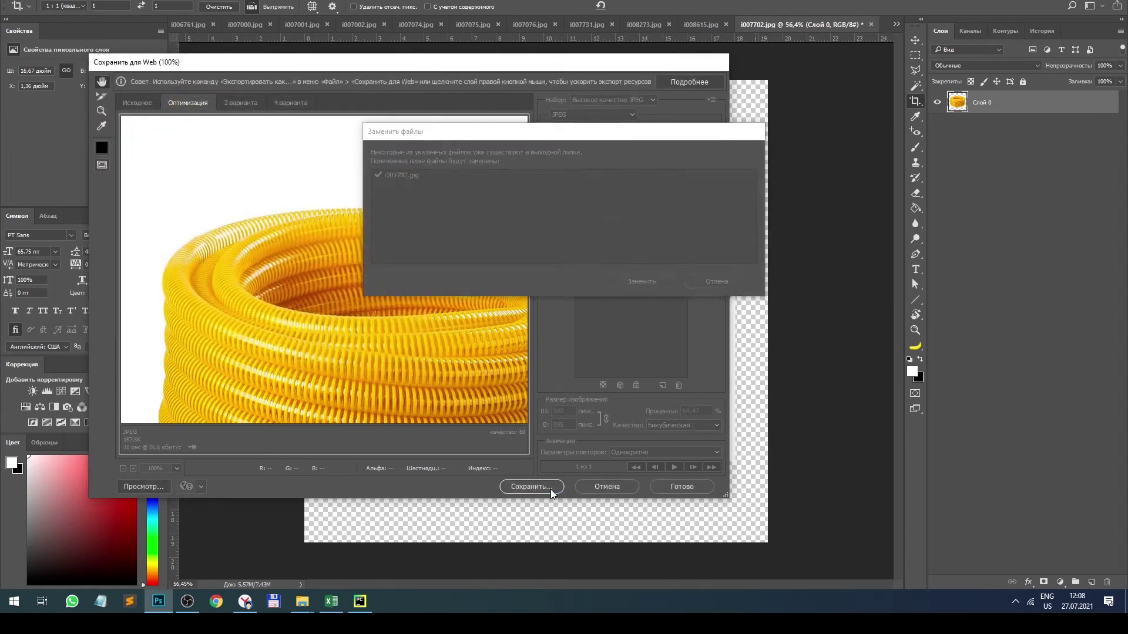
pyautogui.hotkey('ctrl', 'w')
pyautogui.press('n')
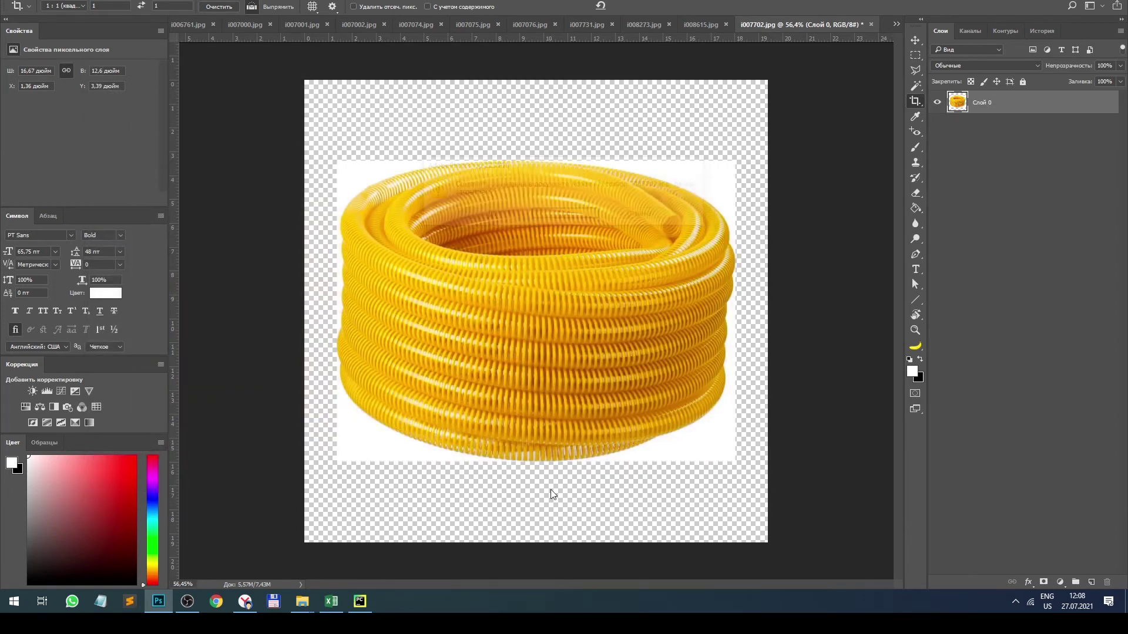
# Crop i008615.jpg to a 1:1 square of about 1330 px, extending the canvas around the whole water meter.
pyautogui.scroll(-3, 714, 333)
pyautogui.moveTo(683, 315); pyautogui.dragTo(781, 311)
pyautogui.press('Return')
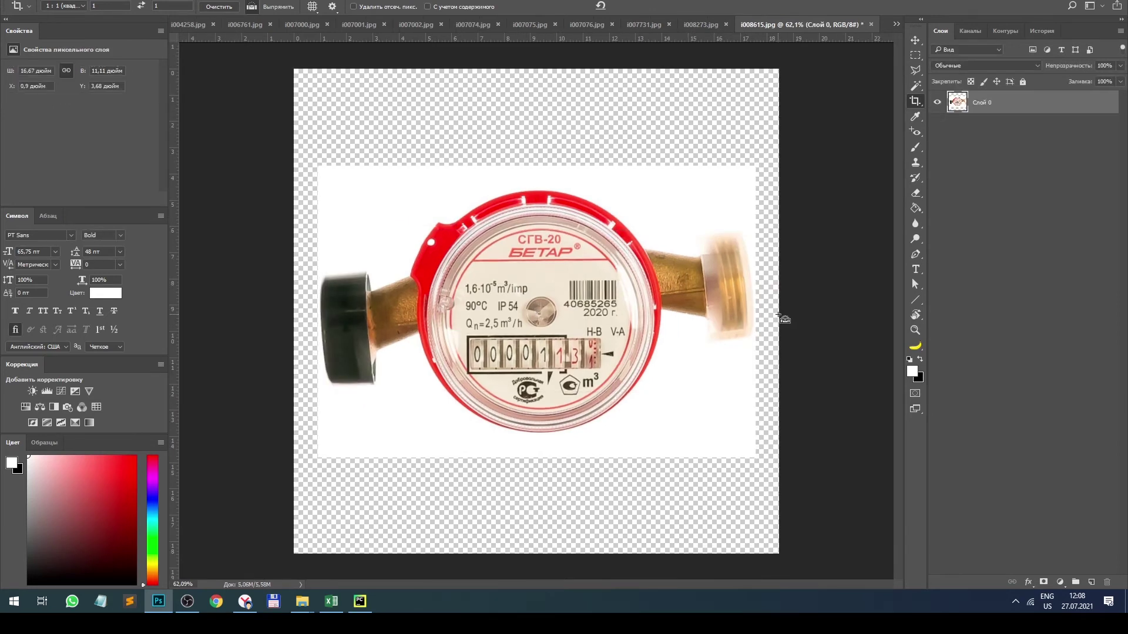
# Export the water meter image as a 900 px wide JPEG over i008615.jpg and close the document without saving.
pyautogui.hotkey('ctrl', 'alt', 'shift', 's')
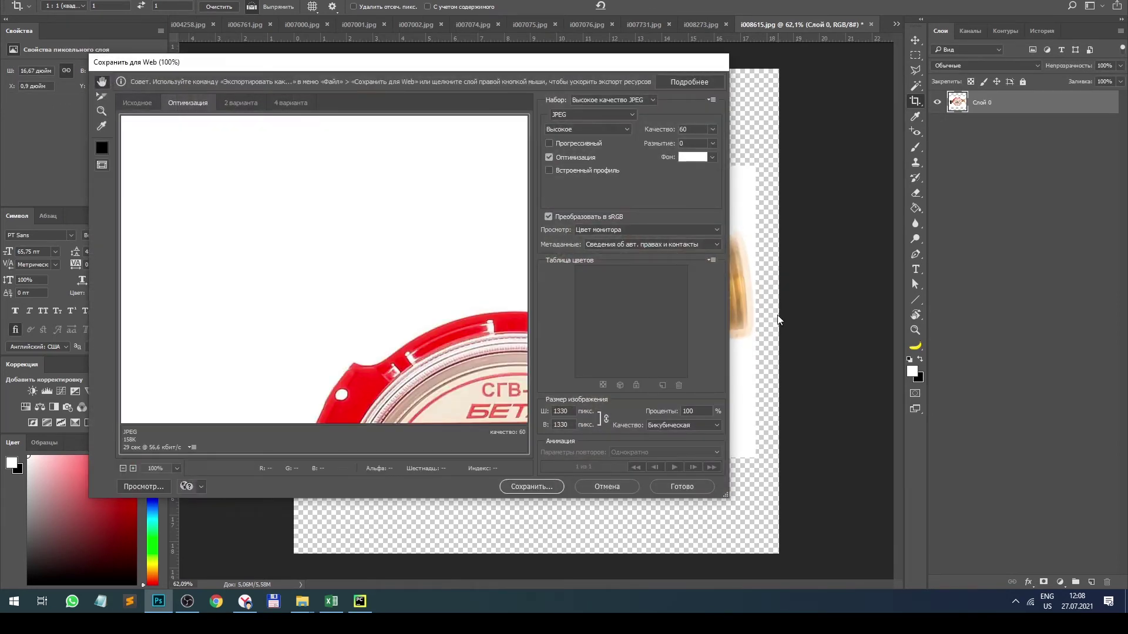
pyautogui.write('900')
pyautogui.click(531, 488)
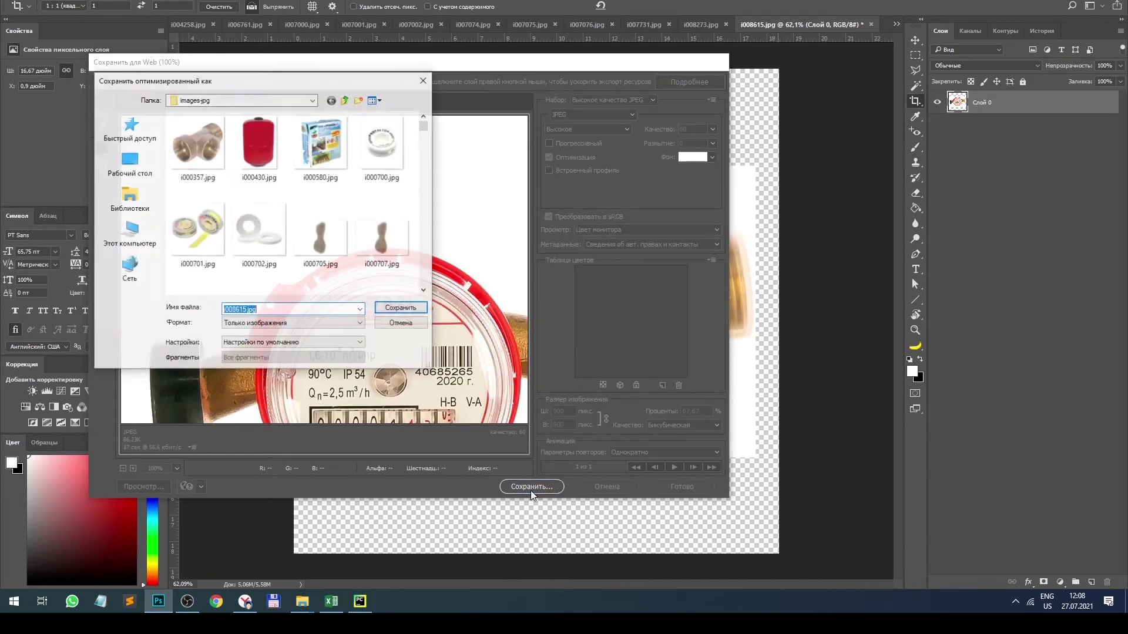
pyautogui.press('Return')
pyautogui.press('Return')
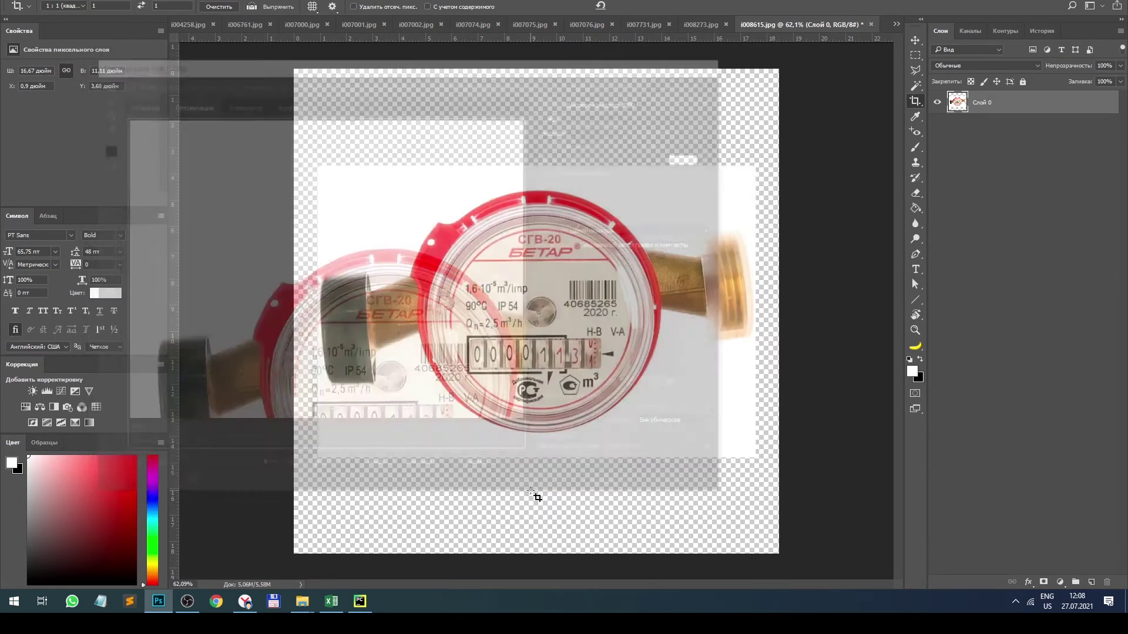
pyautogui.hotkey('ctrl', 'w')
pyautogui.press('Return')
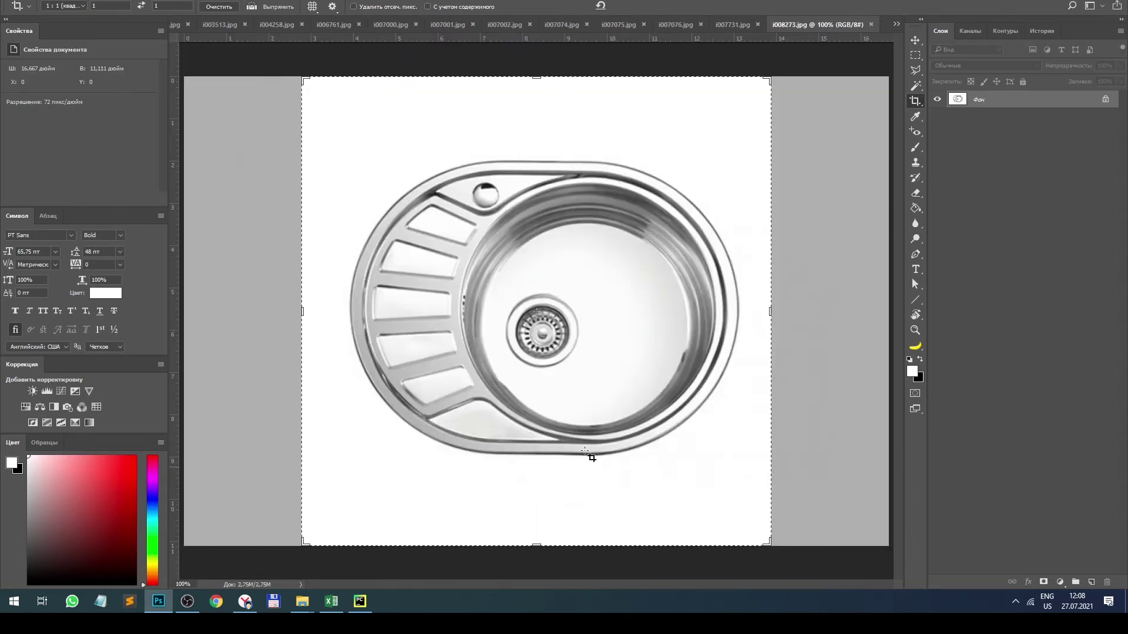
# Crop i008273.jpg to a centred square around the sink, export it as an 800 × 800 px JPEG over the original and close it without saving.
pyautogui.press('Return')
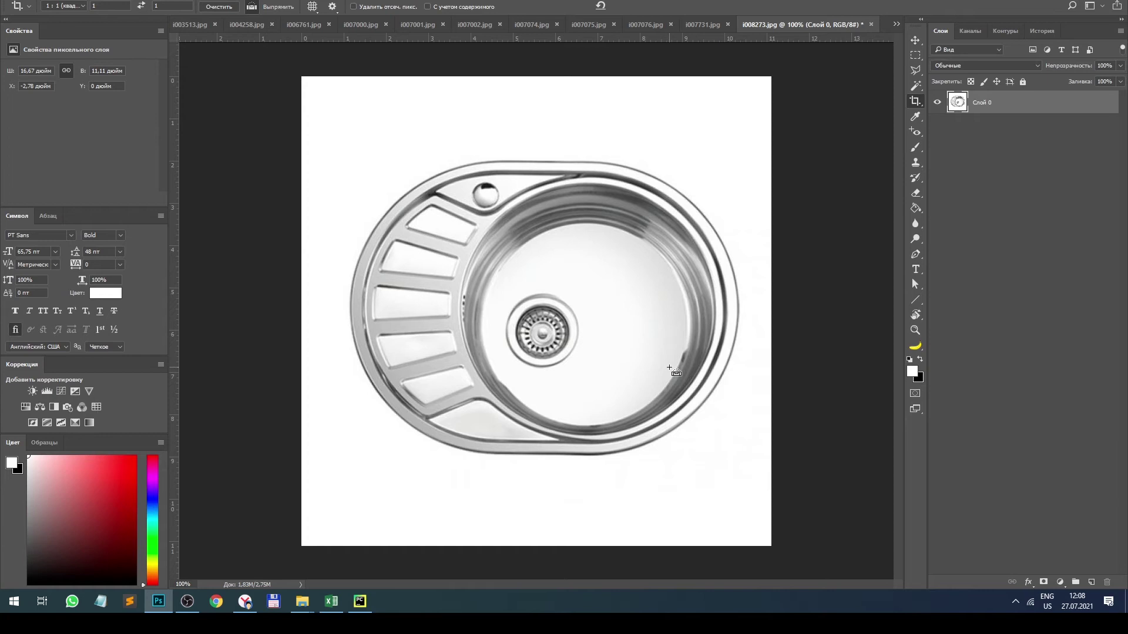
pyautogui.hotkey('ctrl', 'alt', 'shift', 's')
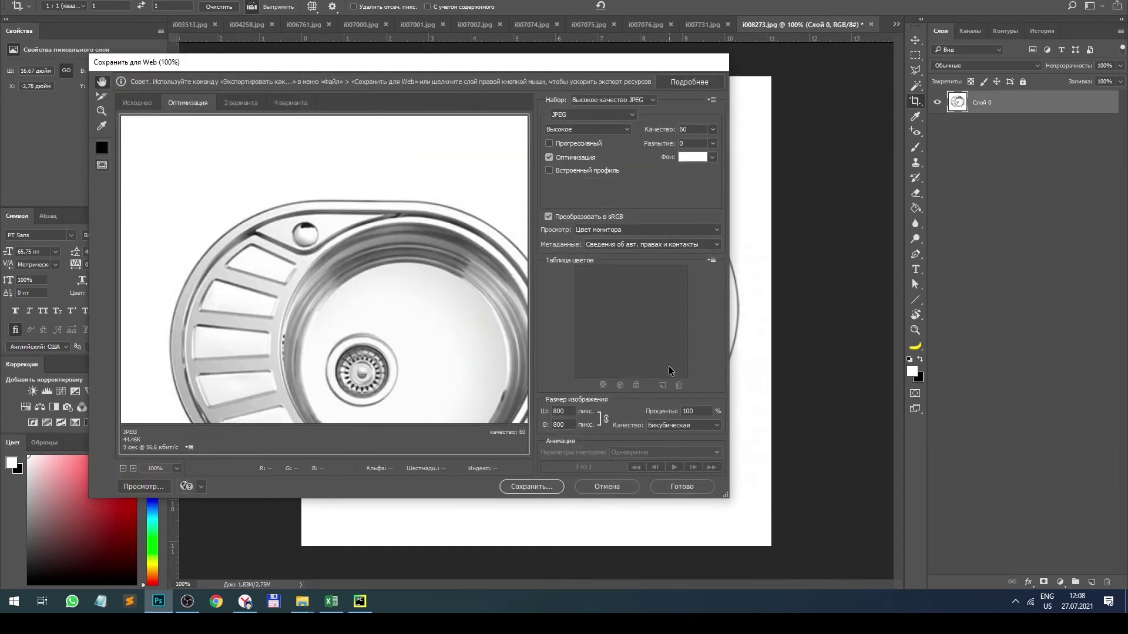
pyautogui.press('Return')
pyautogui.press('Return')
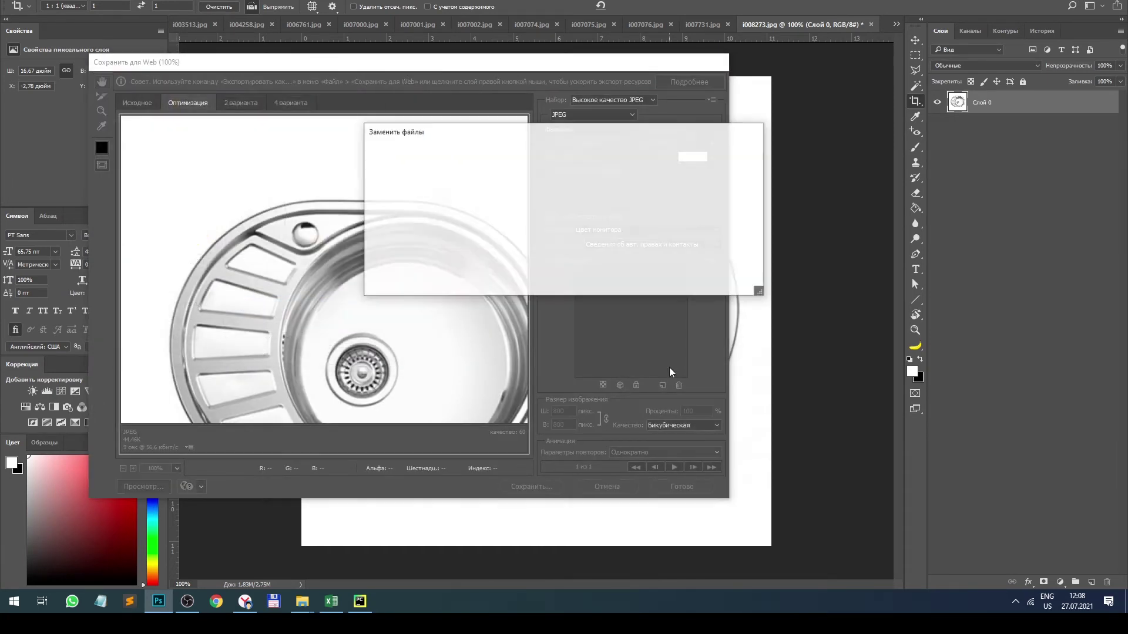
pyautogui.press('Return')
pyautogui.press('Return')
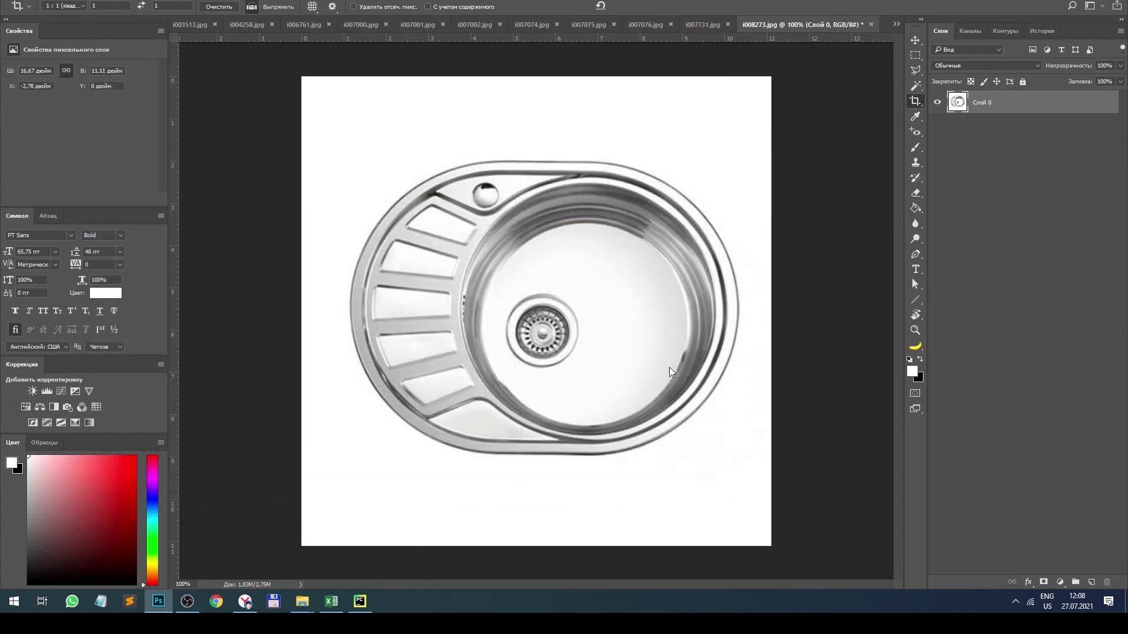
pyautogui.hotkey('ctrl', 'w')
pyautogui.press('Return')
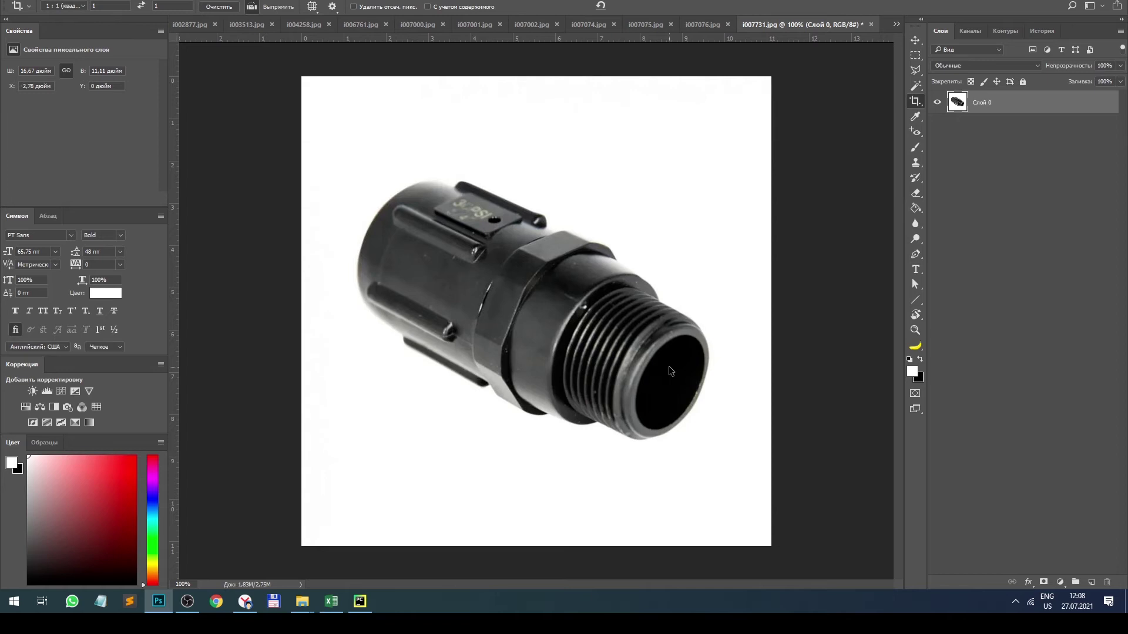
# Crop i007731.jpg to a centred square around the black fitting, export it as a JPEG over the original and close it without saving.
pyautogui.hotkey('ctrl', 'alt', 'shift', 's')
pyautogui.press('Return')
pyautogui.press('Return')
pyautogui.press('Return')
pyautogui.hotkey('ctrl', 'w')
pyautogui.press('n')
# Crop i007076.jpg to a centred square around the tube, export it as an 800 × 800 px JPEG over the original and close it without saving.
pyautogui.doubleClick(674, 374)
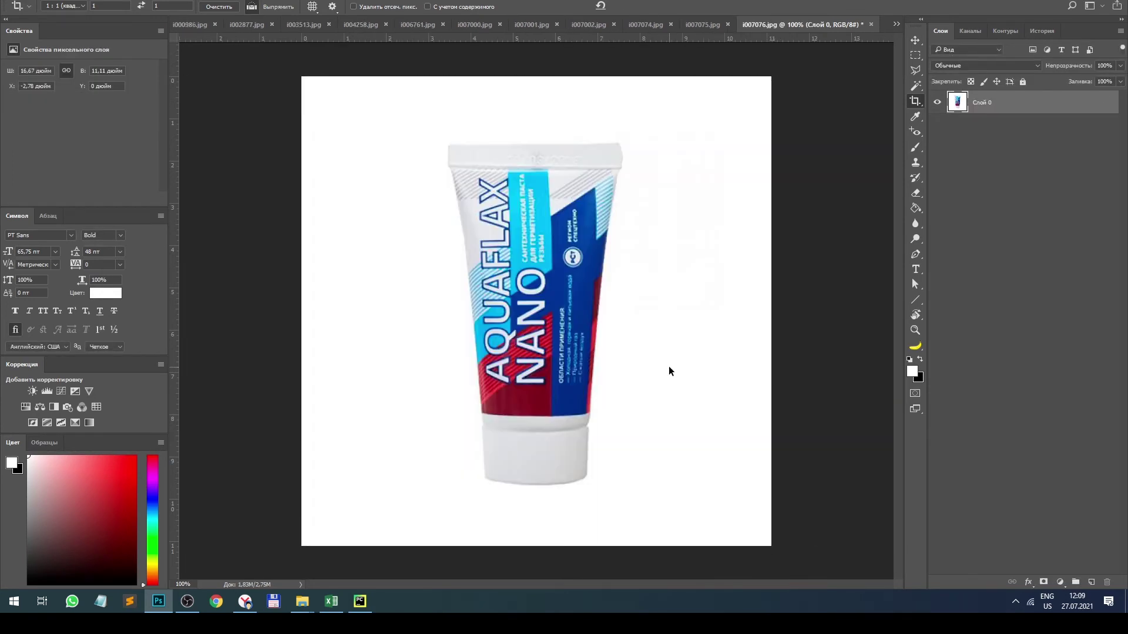
pyautogui.hotkey('ctrl', 'alt', 'shift', 's')
pyautogui.press('Return')
pyautogui.press('Return')
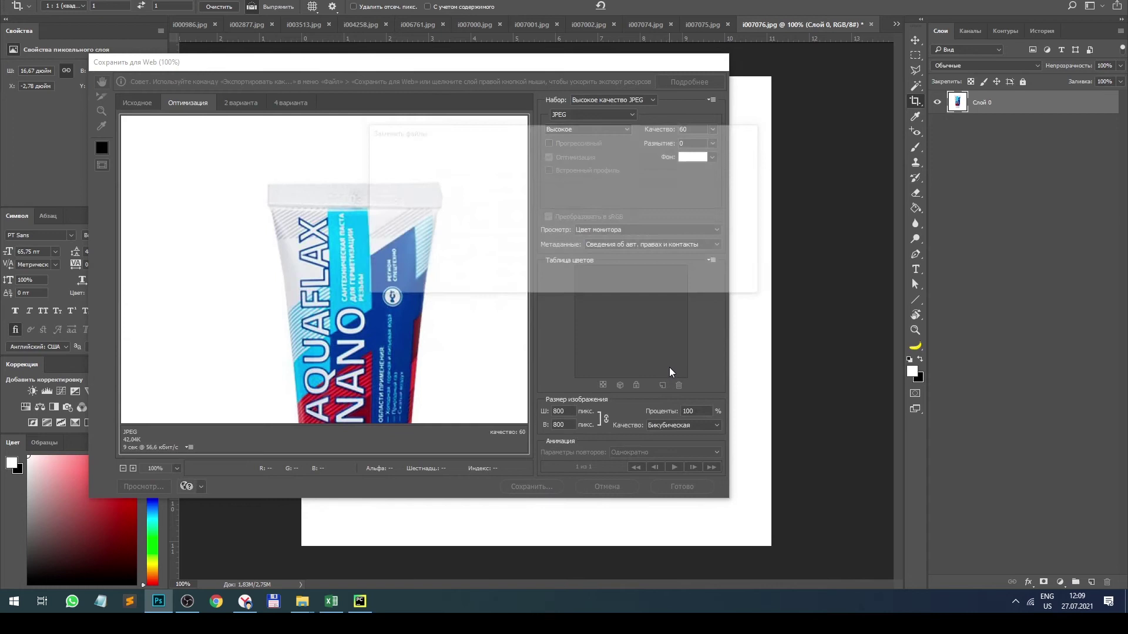
pyautogui.press('Return')
pyautogui.hotkey('ctrl', 'w')
pyautogui.press('n')
# Crop i007075.jpg to a centred square around the tube, export it as an 800 × 800 px JPEG over the original and close it without saving.
pyautogui.press('Return')
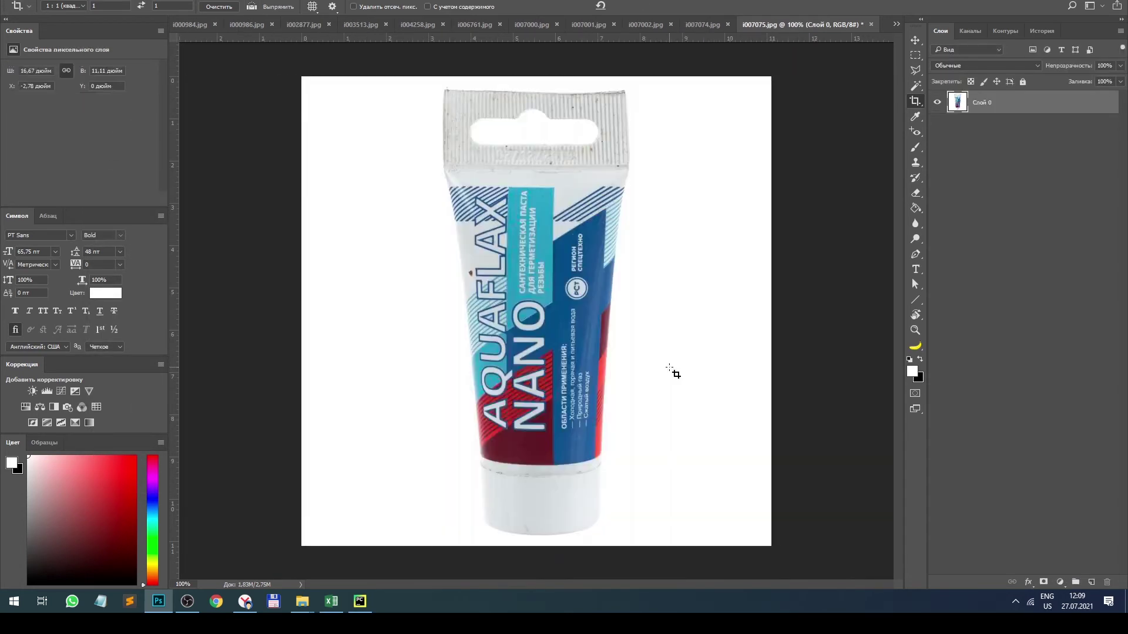
pyautogui.hotkey('ctrl', 'alt', 'shift', 's')
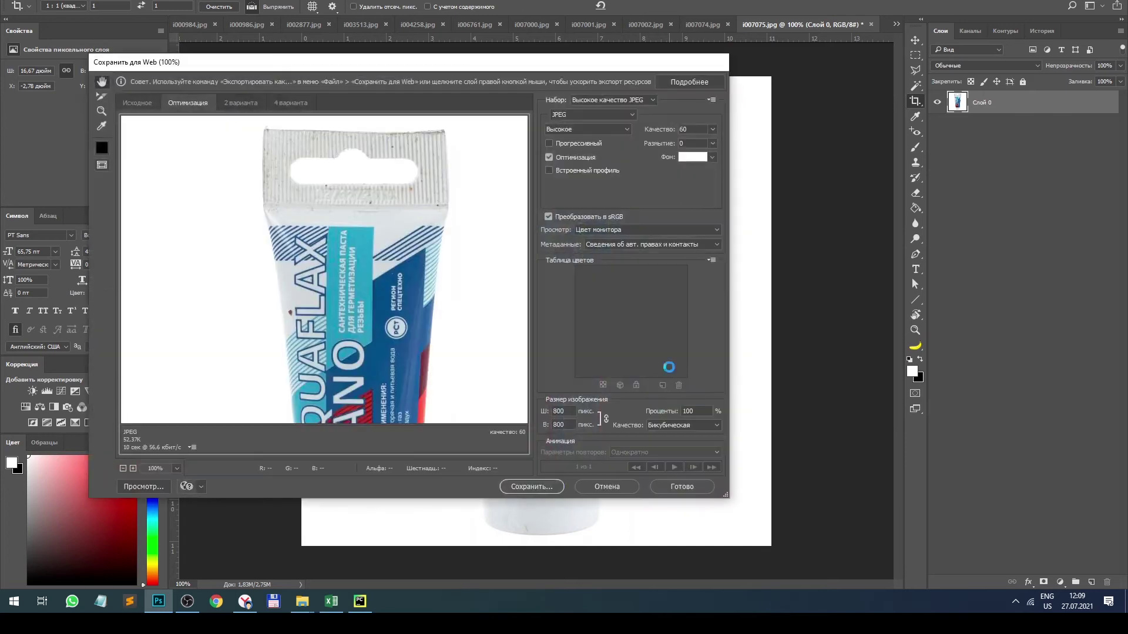
pyautogui.press('Return')
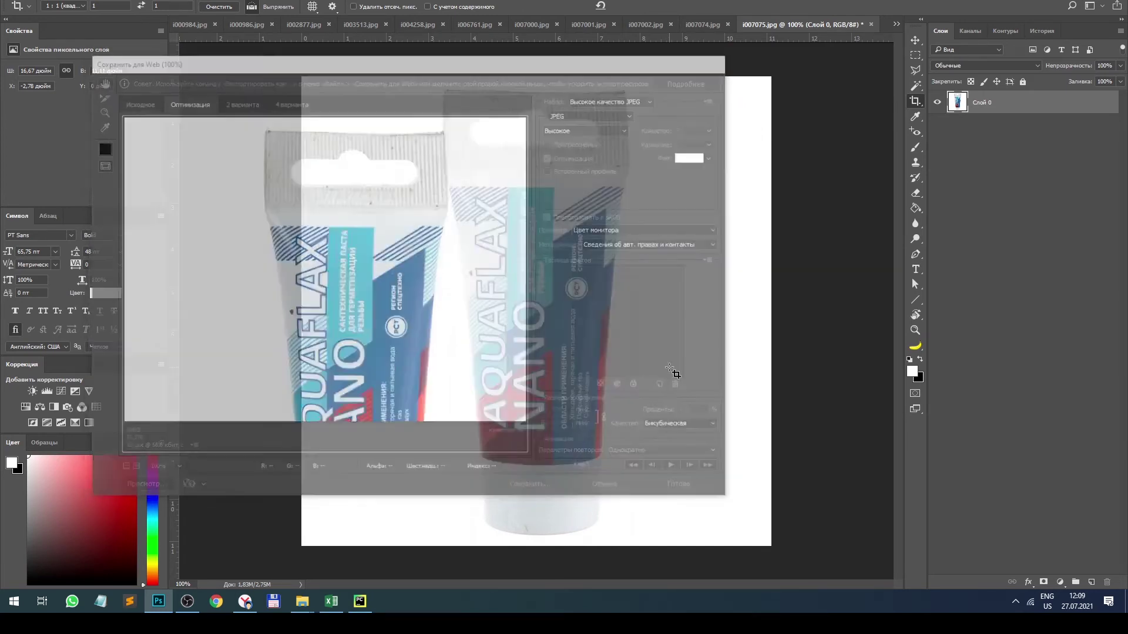
pyautogui.hotkey('ctrl', 'w')
pyautogui.press('Return')
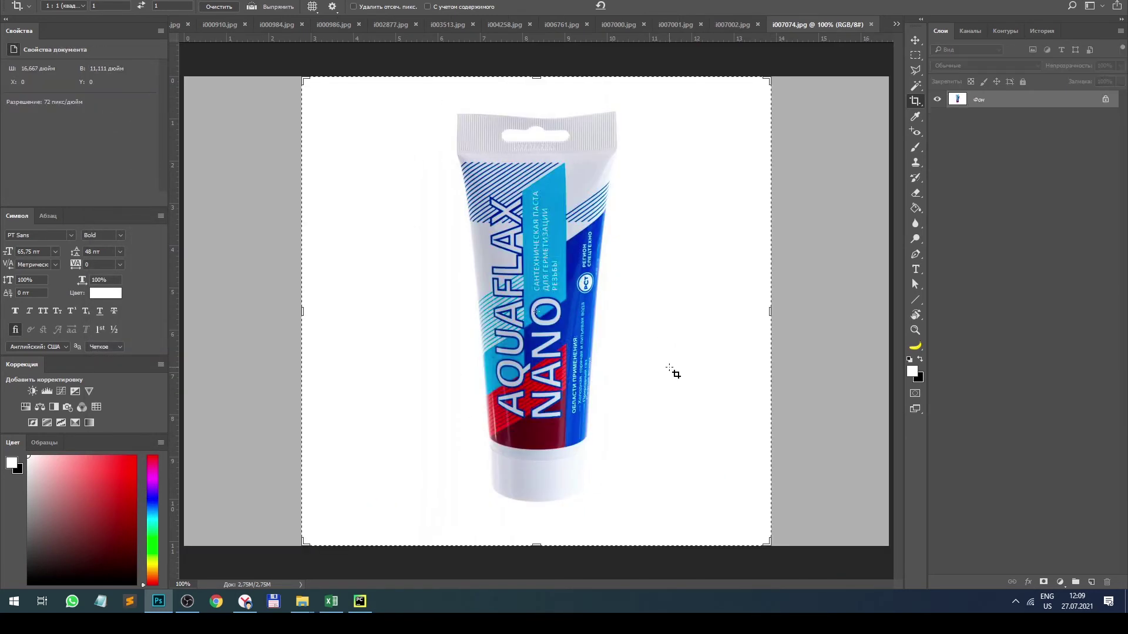
# Crop i007074.jpg to a centred square around the Aquaflax Nano tube, export it as a JPEG over the original and close it without saving.
pyautogui.press('Return')
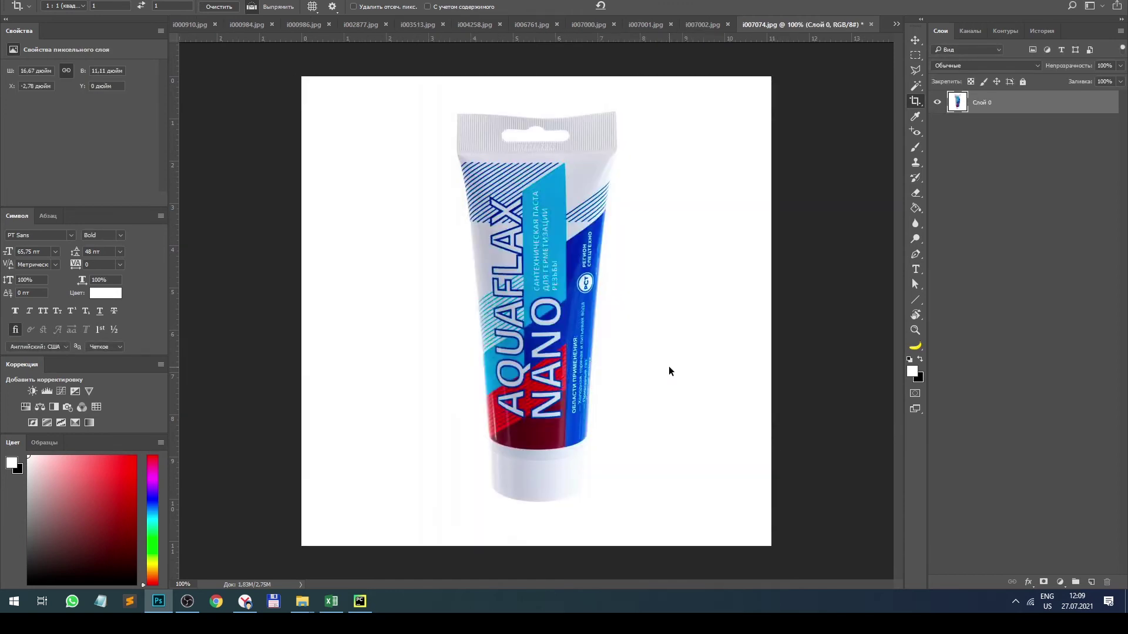
pyautogui.hotkey('ctrl', 'alt', 'shift', 's')
pyautogui.press('Return')
pyautogui.press('Return')
pyautogui.press('Return')
pyautogui.hotkey('ctrl', 'w')
pyautogui.press('Return')
# Crop i007002.jpg to a square framing both tube and flax bundle, export it as a JPEG over the original and close it without saving.
pyautogui.moveTo(594, 348)
pyautogui.mouseDown()
pyautogui.moveTo(605, 348)
pyautogui.moveTo(586, 346)
pyautogui.mouseUp()
pyautogui.press('Return')
pyautogui.hotkey('ctrl', 'alt', 'shift', 's')
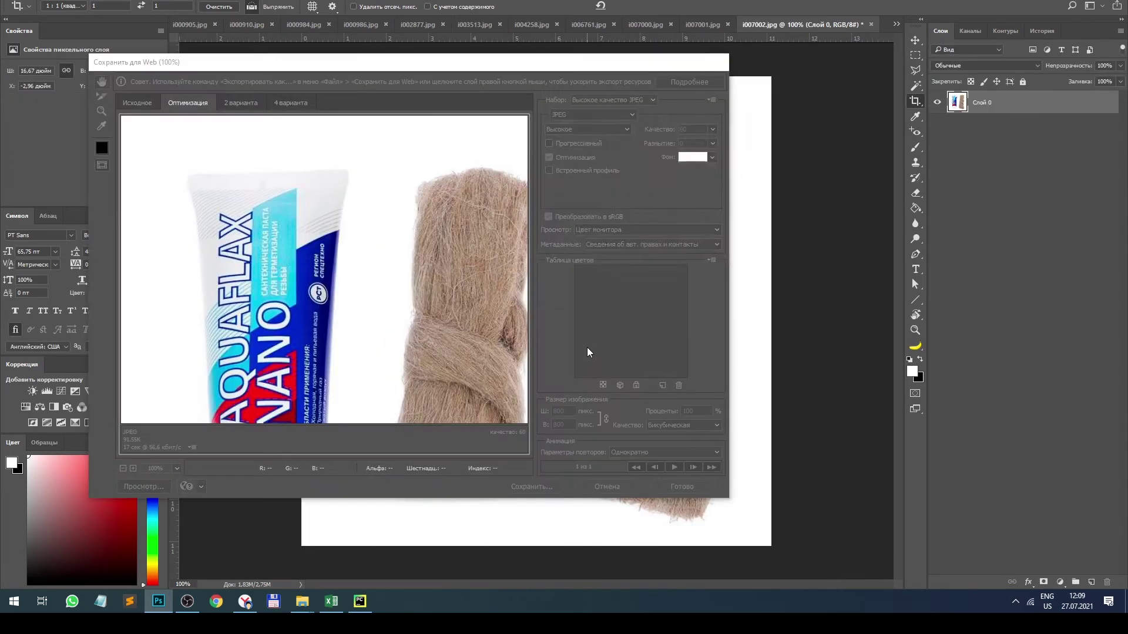
pyautogui.press('Return')
pyautogui.press('Return')
pyautogui.hotkey('ctrl', 'w')
pyautogui.press('Return')
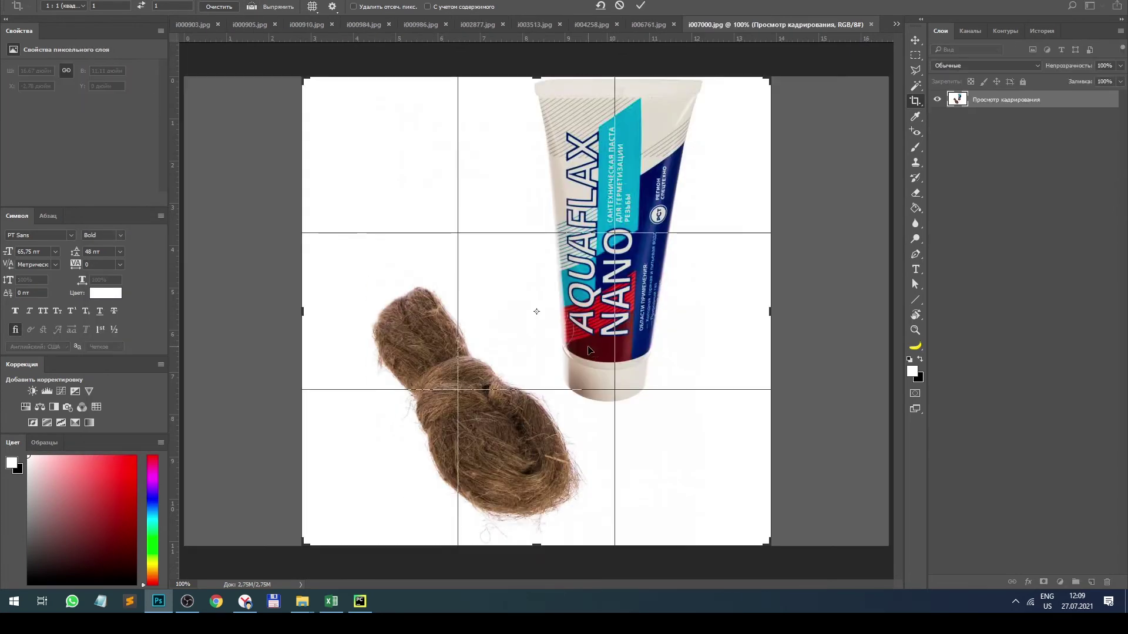
# Crop i007000.jpg to a square containing the tube and flax skein, export it as a JPEG over the original and close it.
pyautogui.moveTo(590, 351); pyautogui.dragTo(590, 370)
pyautogui.press('Return')
pyautogui.hotkey('ctrl', 'alt', 'shift', 's')
pyautogui.press('Return')
pyautogui.press('Return')
pyautogui.hotkey('ctrl', 'w')
# Crop i006761.jpg to a square, clear an unwanted background area, export it as a JPEG over the original and close it.
pyautogui.moveTo(537, 547); pyautogui.dragTo(539, 557)
pyautogui.press('Return')
pyautogui.click(673, 226)
pyautogui.press('Delete')
pyautogui.hotkey('ctrl', 'alt', 'shift', 's')
pyautogui.press('Return')
pyautogui.press('Return')
pyautogui.hotkey('ctrl', 'w')
# Crop i004258.jpg to a centred square around the flax bundle, export it as an 800 × 800 px JPEG over the original and close it.
pyautogui.press('c')
pyautogui.hotkey('ctrl', 'alt', 'shift', 's')
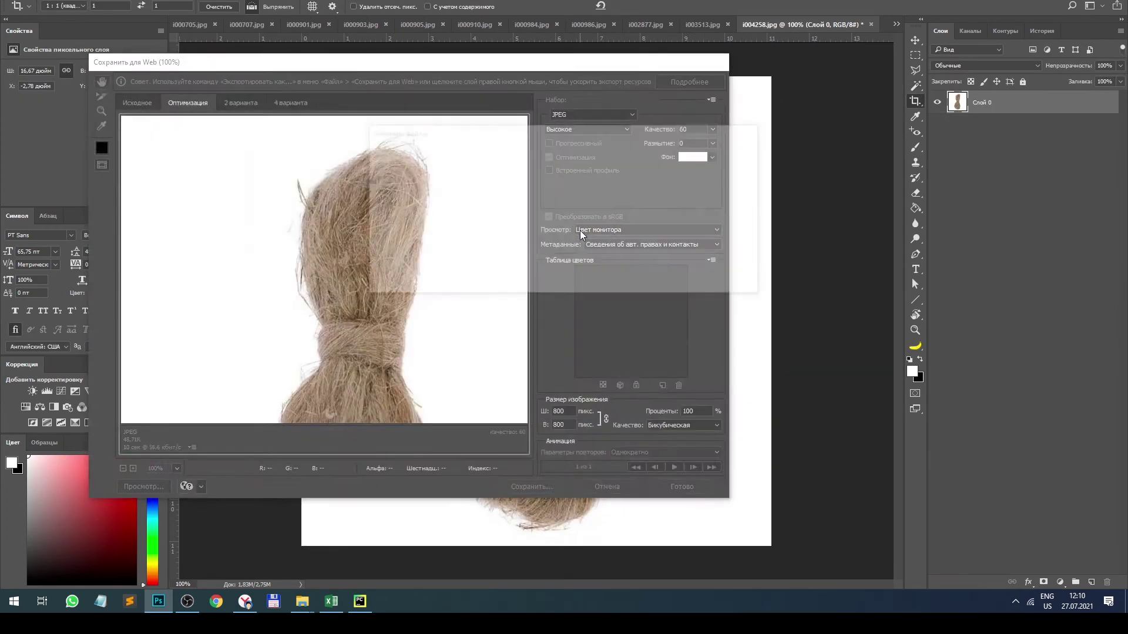
pyautogui.press('Return')
pyautogui.press('Return')
pyautogui.hotkey('ctrl', 'w')
# Adjust i003513.jpg to a square crop, export it as a JPEG over the original and close it without saving.
pyautogui.moveTo(789, 84); pyautogui.dragTo(269, 103)
pyautogui.click(647, 252)
pyautogui.moveTo(746, 88); pyautogui.dragTo(744, 305)
pyautogui.press('Return')
pyautogui.hotkey('ctrl', 'alt', 'shift', 's')
pyautogui.press('Return')
pyautogui.press('Return')
pyautogui.hotkey('ctrl', 'w')
pyautogui.press('n')
# Export i002877.jpg as a JPEG over the original and close it without saving.
pyautogui.hotkey('ctrl', 'alt', 'shift', 's')
pyautogui.press('Return')
pyautogui.hotkey('ctrl', 'w')
pyautogui.press('n')
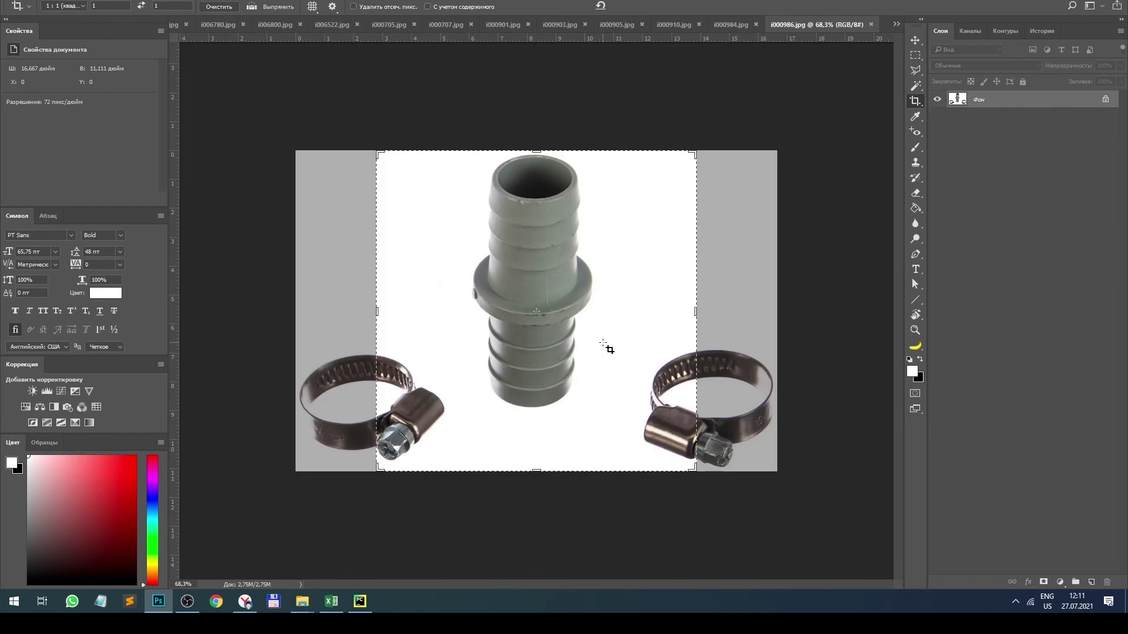
# Select each hose clamp in i000986.jpg and move both inward, closer to the grey hose connector.
pyautogui.press('m')
pyautogui.moveTo(626, 338); pyautogui.dragTo(779, 472)
pyautogui.moveTo(705, 405); pyautogui.dragTo(659, 405)
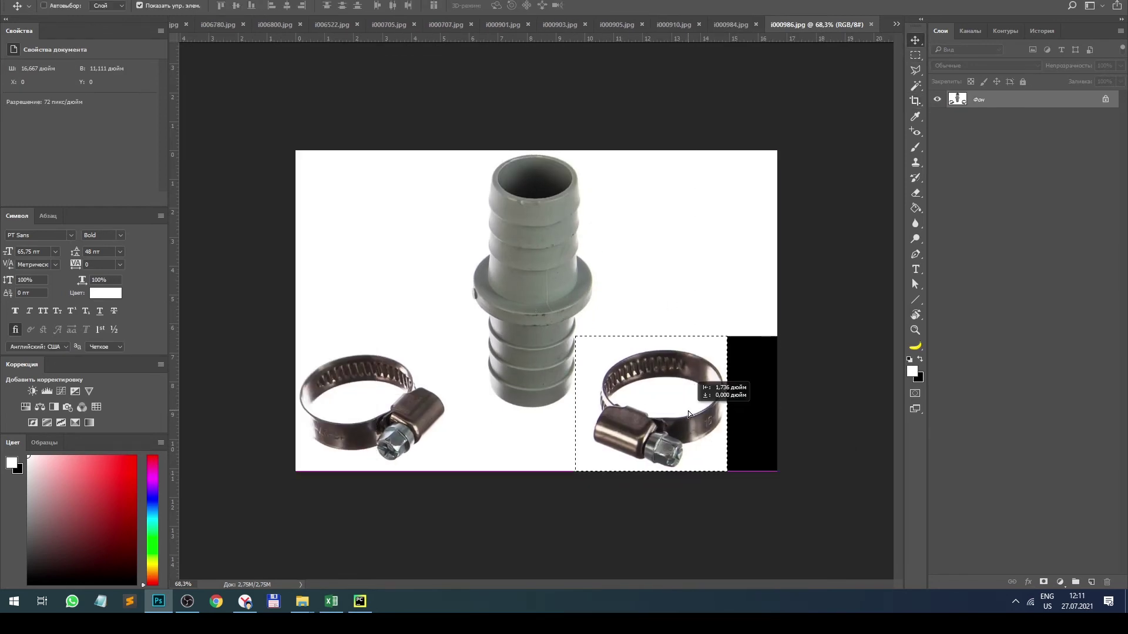
pyautogui.moveTo(446, 460); pyautogui.dragTo(475, 452)
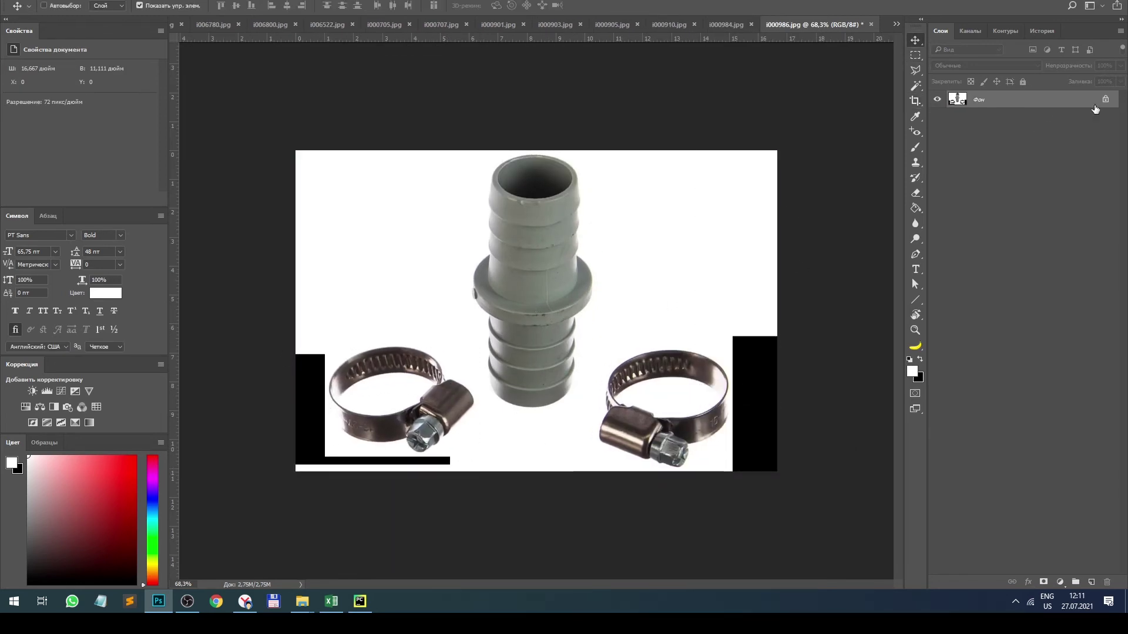
# Unlock the background layer of i000986.jpg, crop to a square around connector and clamps, delete the black gaps and export it as a JPEG.
pyautogui.click(1105, 99)
pyautogui.press('c')
pyautogui.press('Return')
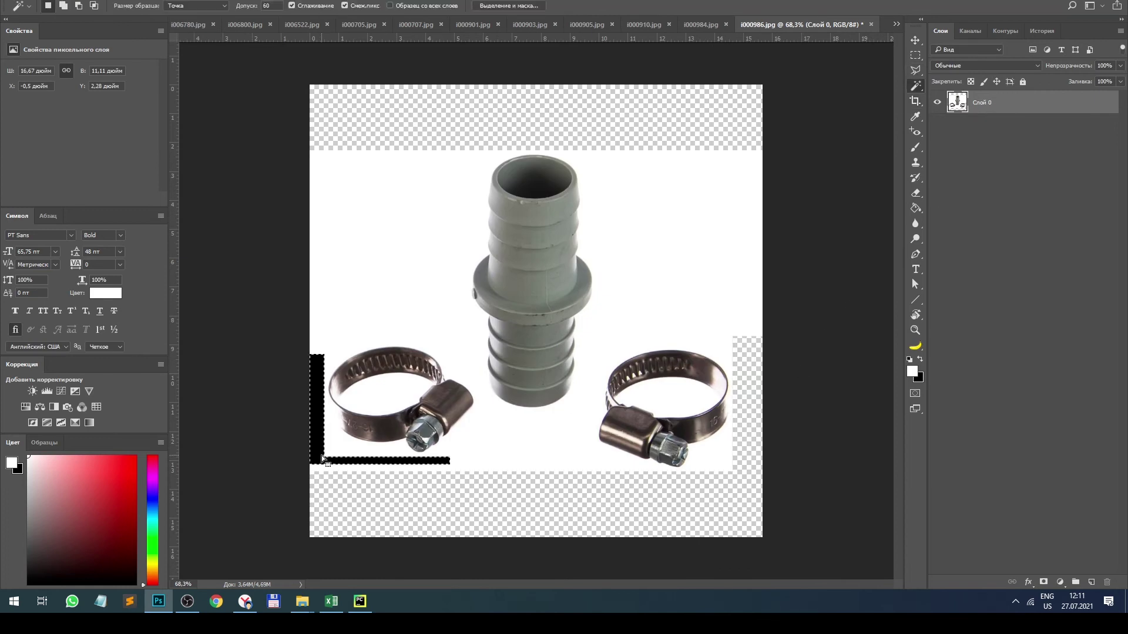
pyautogui.hotkey('ctrl', 'alt', 'shift', 's')
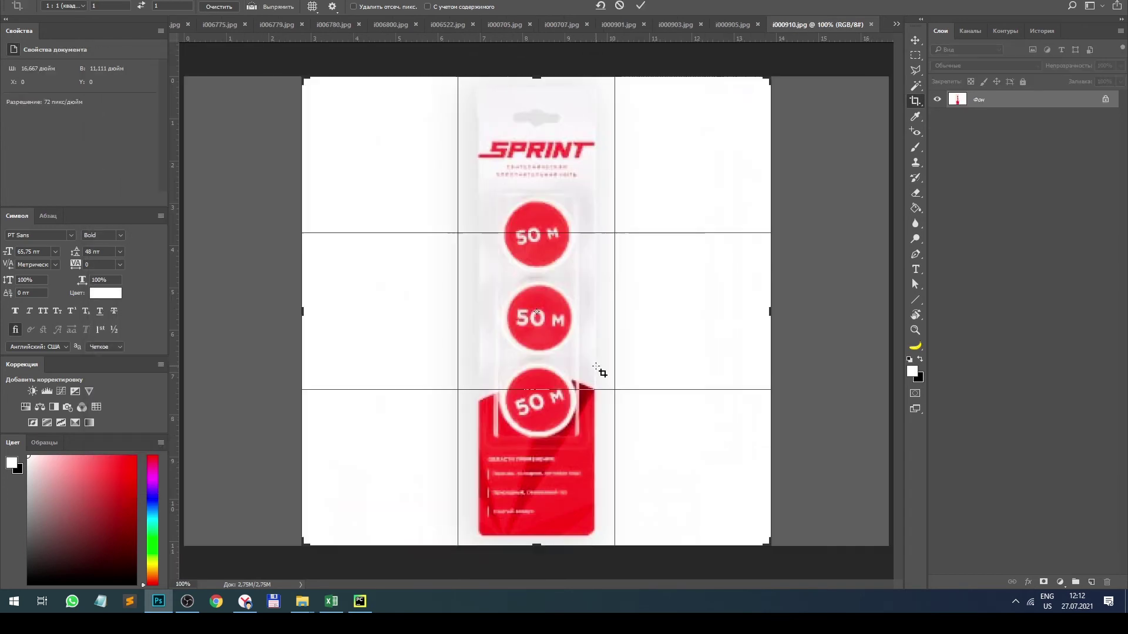
# Crop i000910.jpg to a centred square around the Sprint pack and extend i002593.jpg to a 13.889-inch square around the green hose.
pyautogui.press('Return')
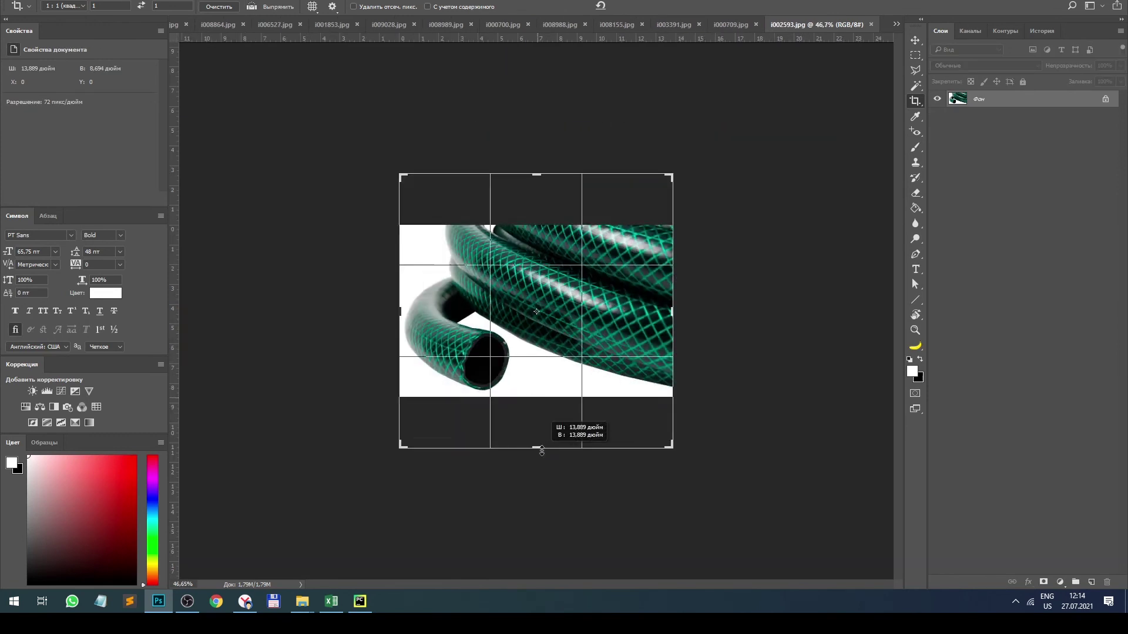
pyautogui.moveTo(536, 443); pyautogui.dragTo(660, 432)
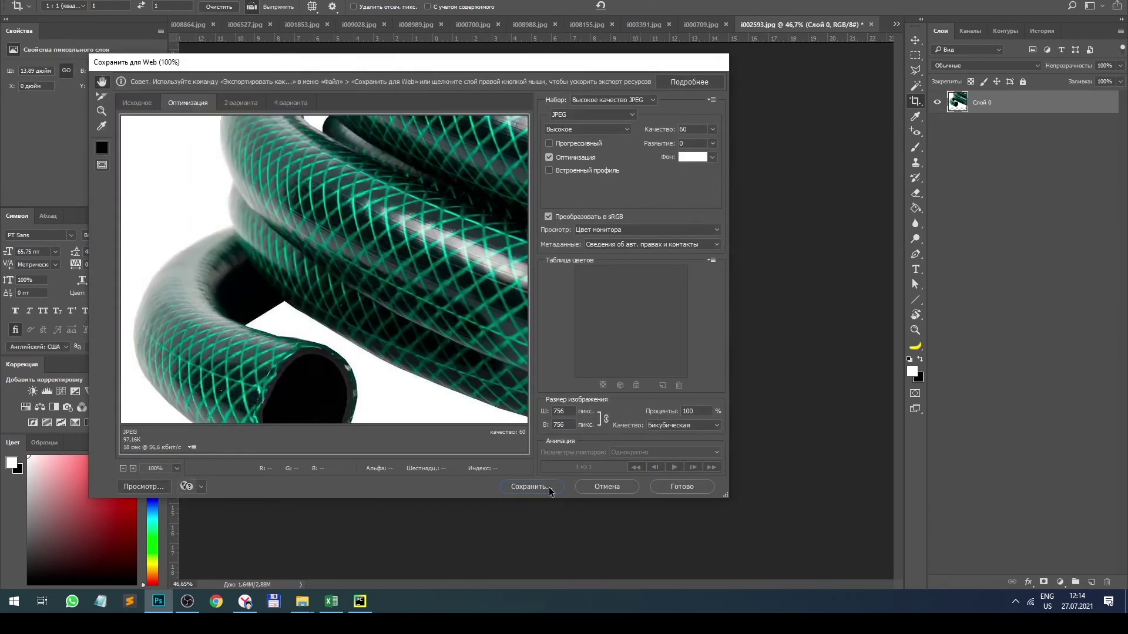
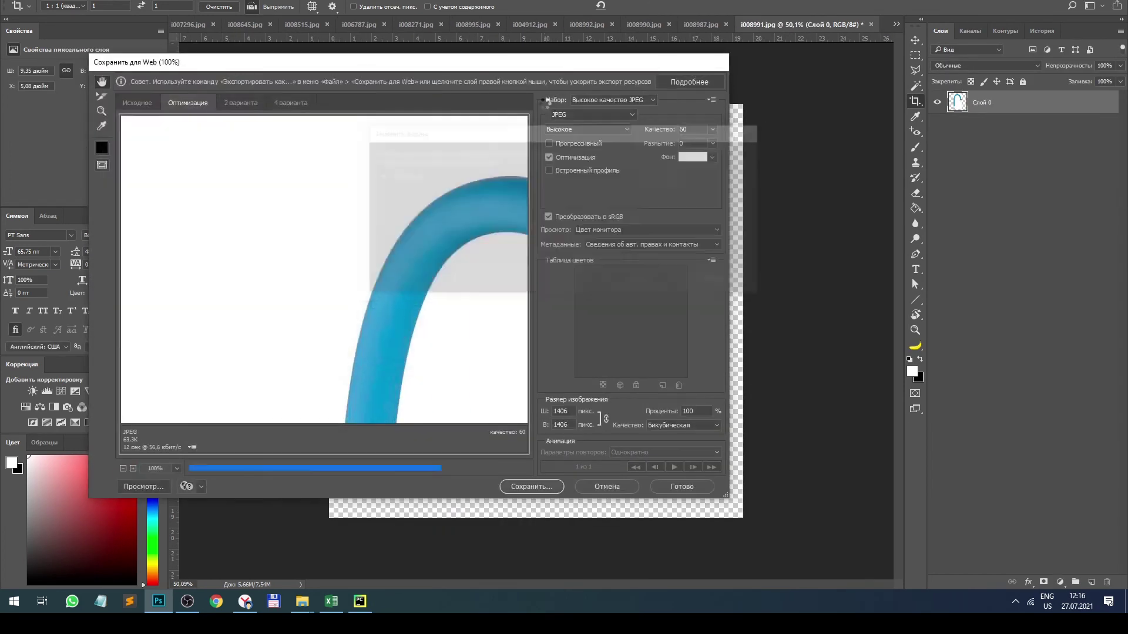
# Export the squared flexible spout images, with i008987.jpg at 900 px wide and i008992.jpg also as a JPEG, over the originals.
pyautogui.hotkey('ctrl', '-')
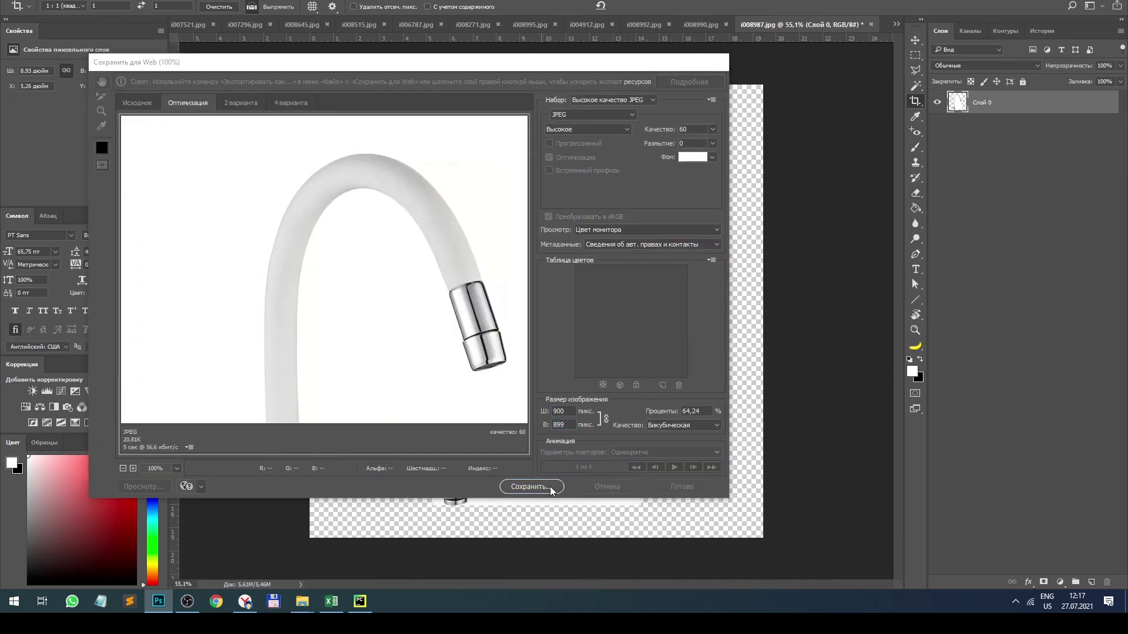
pyautogui.click(550, 486)
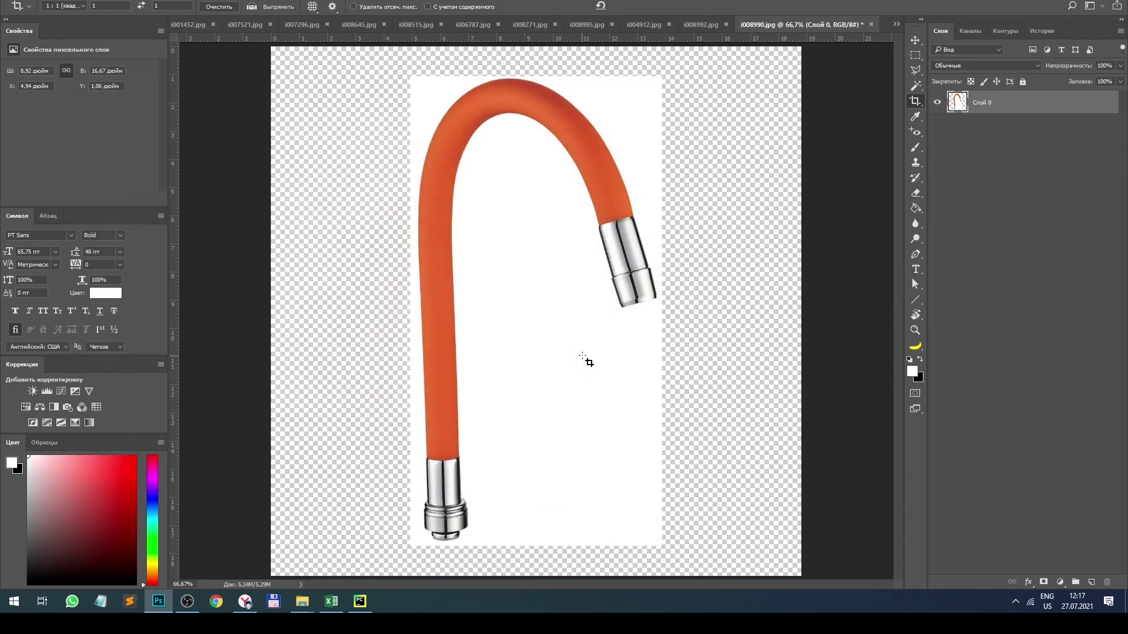
pyautogui.press('Return')
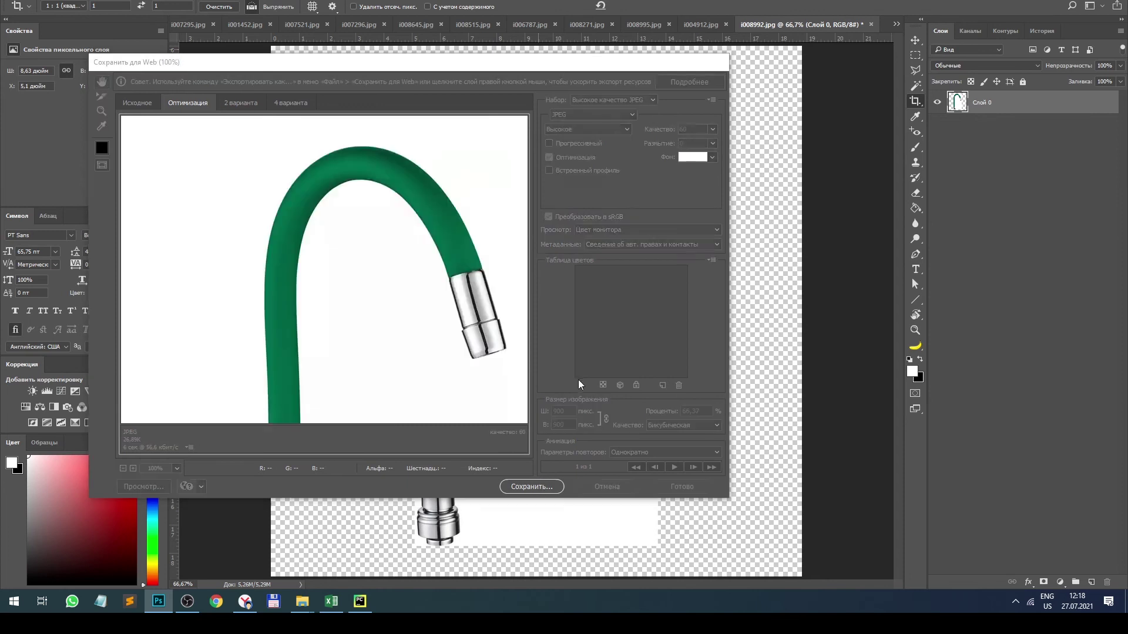
pyautogui.press('Return')
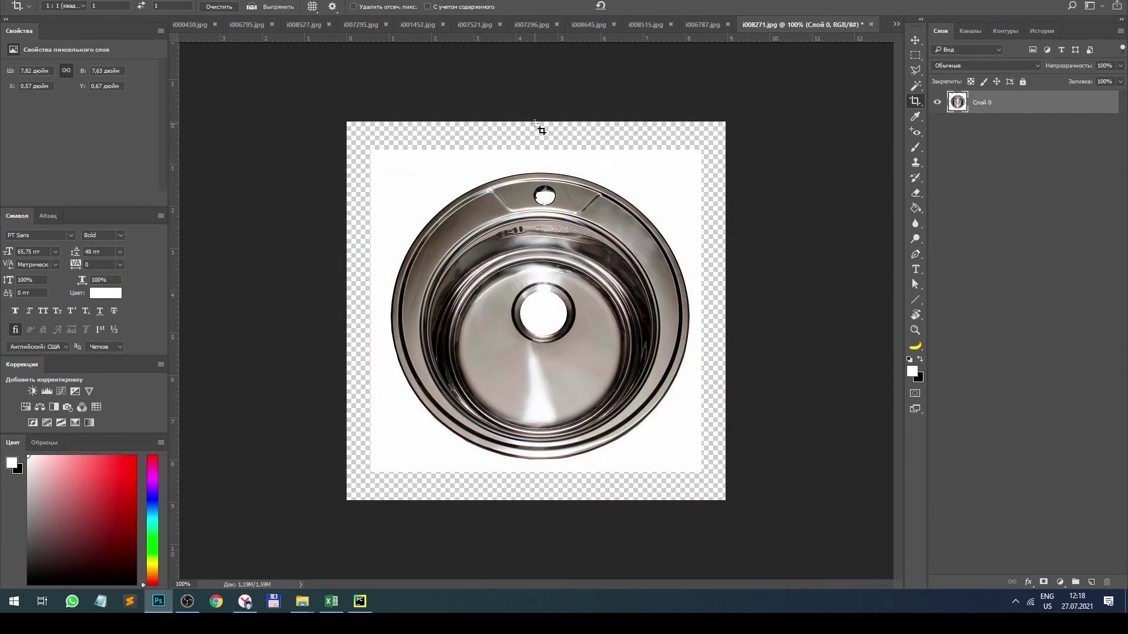
# Apply the square crop to i008515.jpg, select the area around the foam can and delete everything outside it.
pyautogui.press('Return')
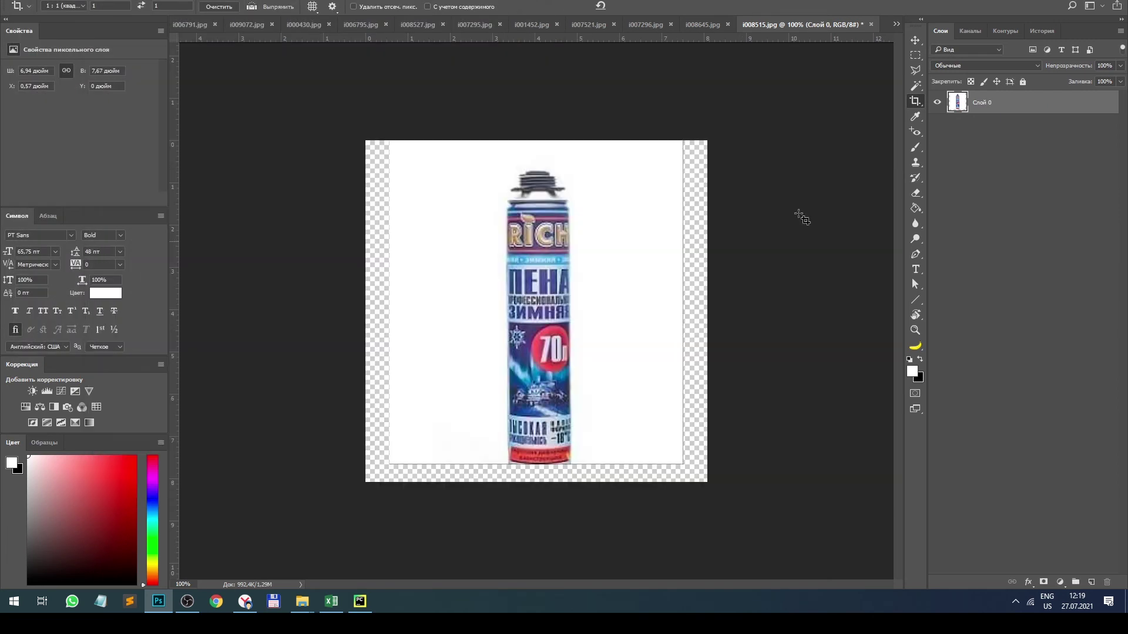
pyautogui.press('m')
pyautogui.moveTo(481, 166); pyautogui.dragTo(600, 464)
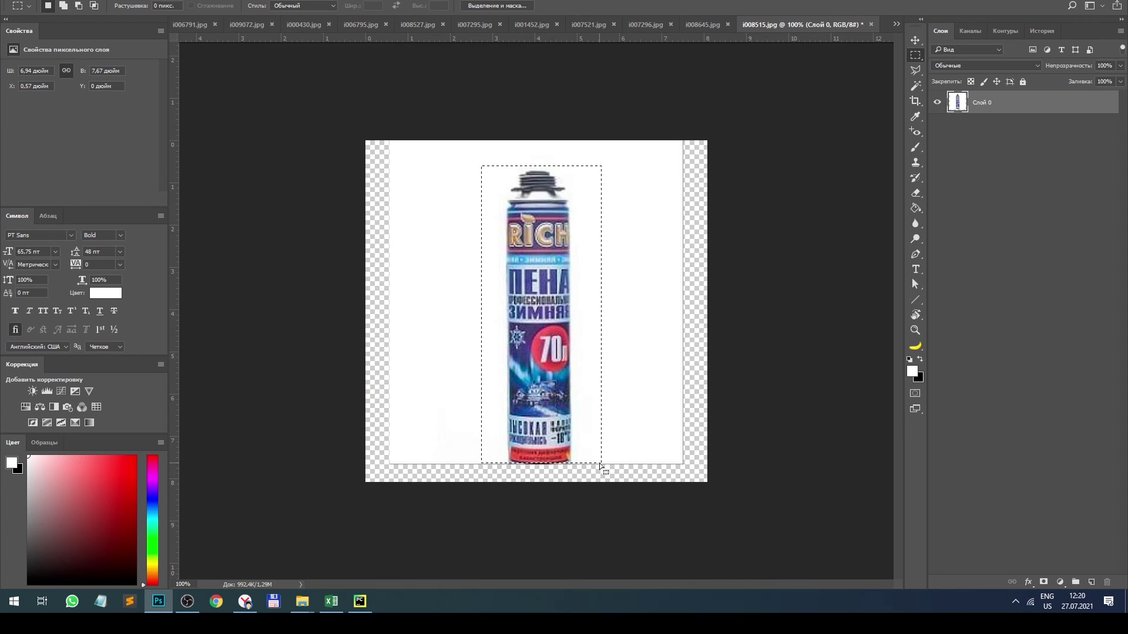
pyautogui.press('F2')
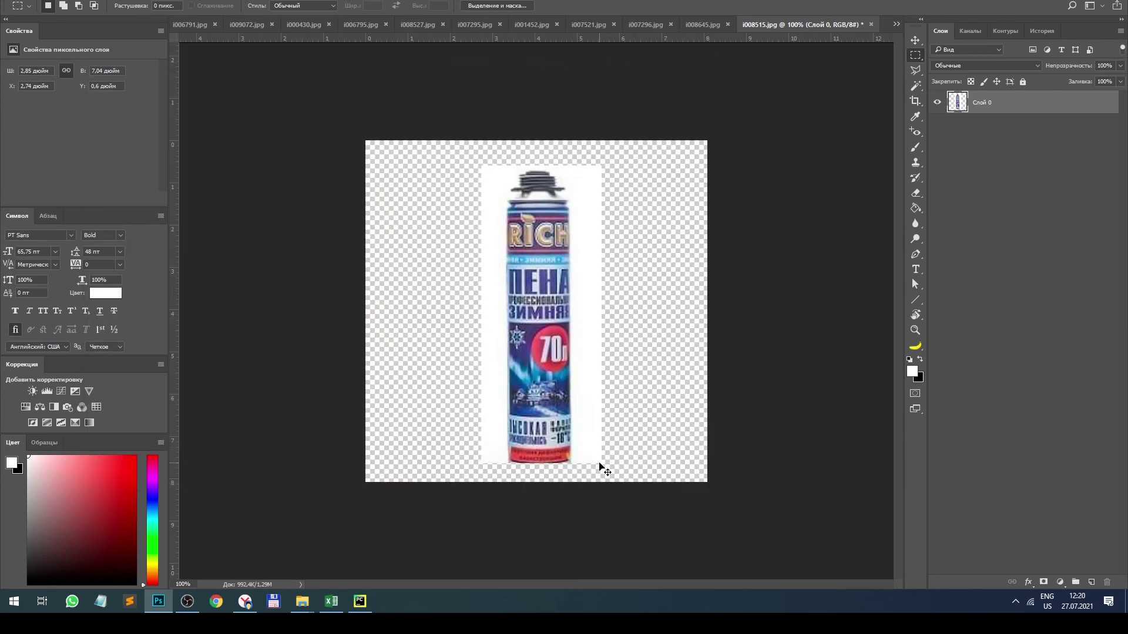
# Extend i008645.jpg below the black pipes to a square crop and export it as a JPEG over the original.
pyautogui.press('c')
pyautogui.moveTo(536, 403); pyautogui.dragTo(551, 431)
pyautogui.press('Return')
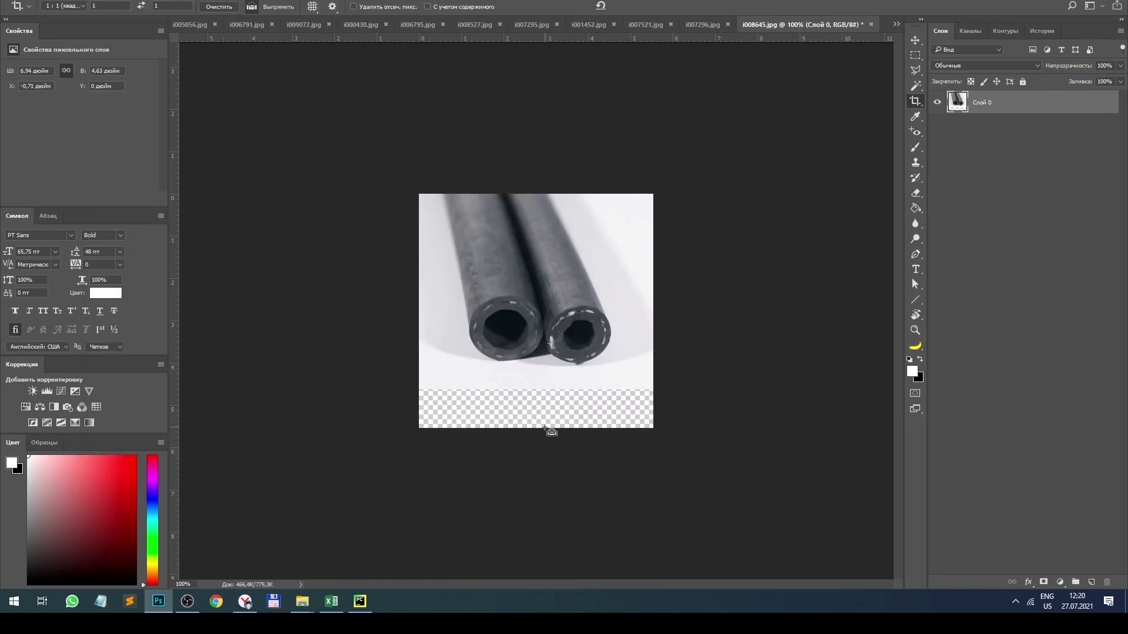
pyautogui.press('F3')
pyautogui.press('Return')
# Export the squared transparent sealant pack image i007296.jpg as a JPEG over the original and close it without saving.
pyautogui.press('F3')
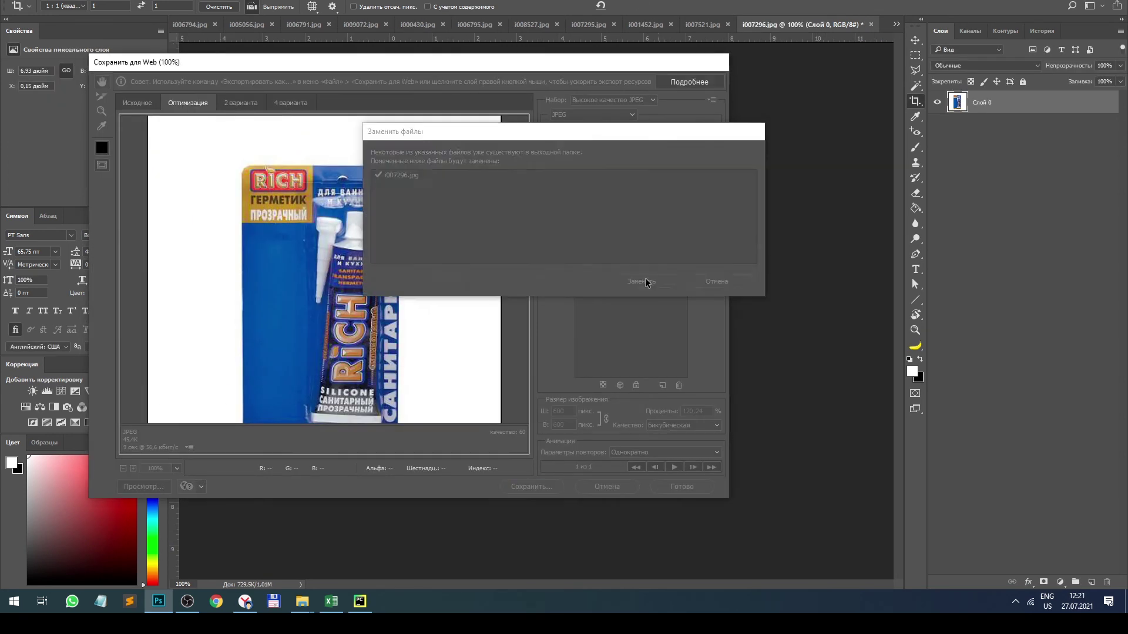
pyautogui.hotkey('ctrl', 'w')
pyautogui.press('n')
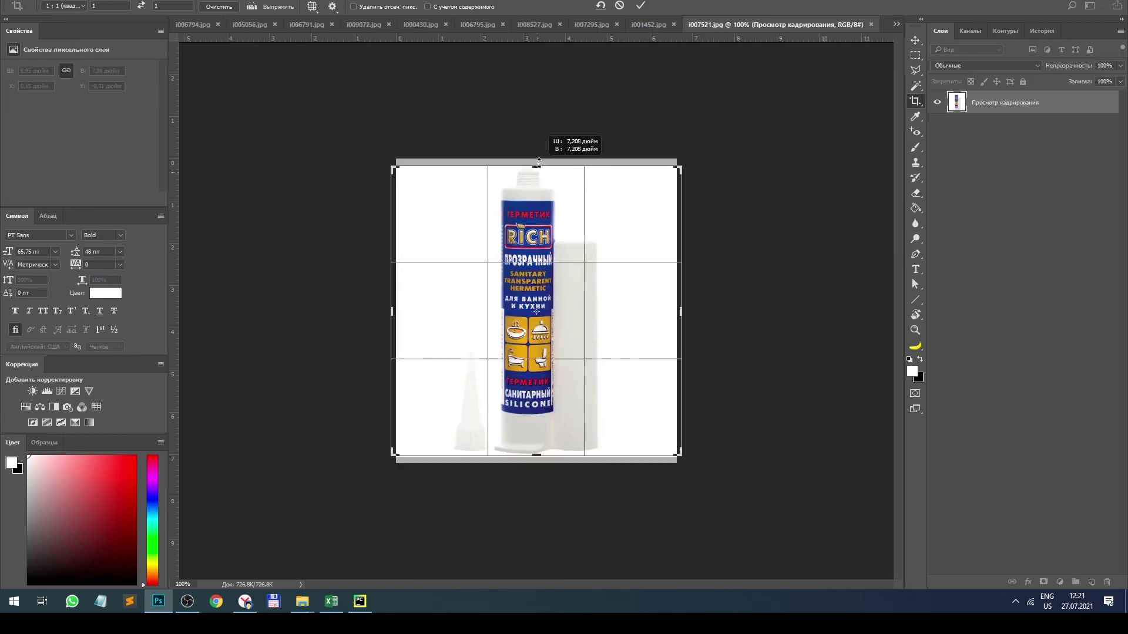
# Crop i007521.jpg to a square around the sealant cartridge, export it as a JPEG over the original and close it without saving.
pyautogui.press('Return')
pyautogui.press('F3')
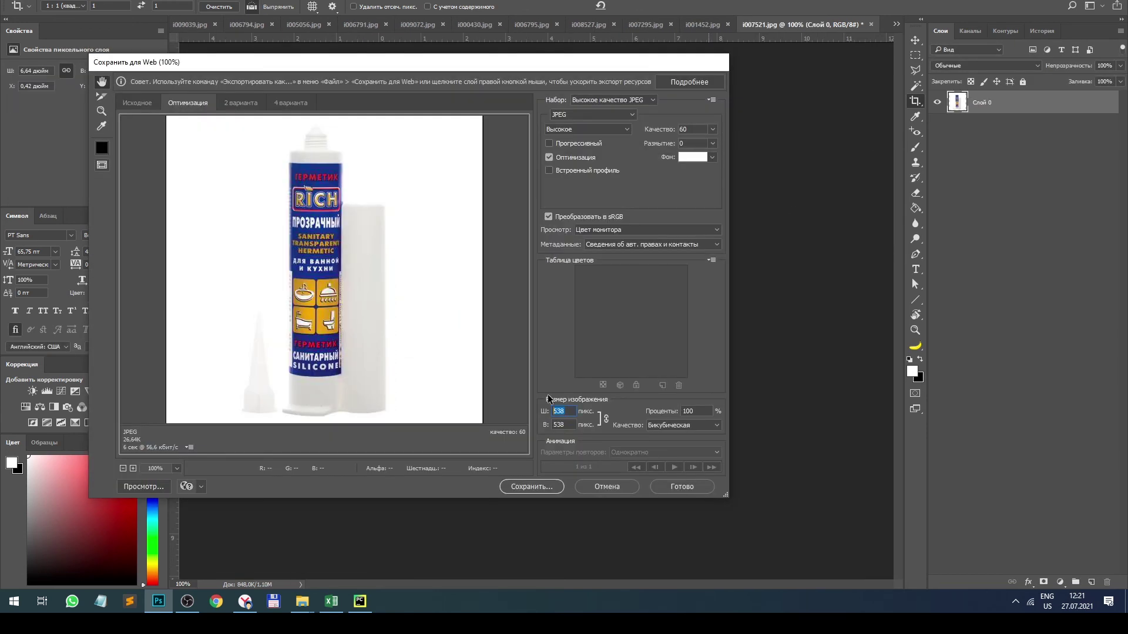
pyautogui.click(547, 486)
pyautogui.press('Return')
pyautogui.hotkey('ctrl', 'w')
pyautogui.press('n')
# Crop i001452.jpg to a square around the silicone grease tube, export it as a JPEG over the original and close it without saving.
pyautogui.press('Return')
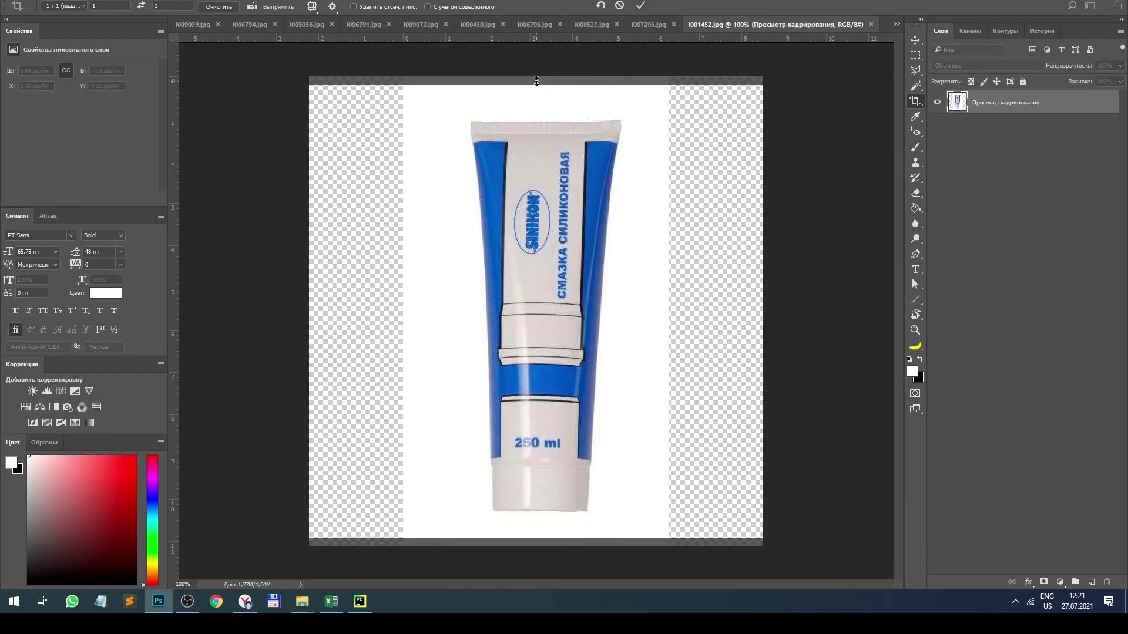
pyautogui.press('F3')
pyautogui.click(532, 486)
pyautogui.press('Return')
pyautogui.hotkey('ctrl', 'w')
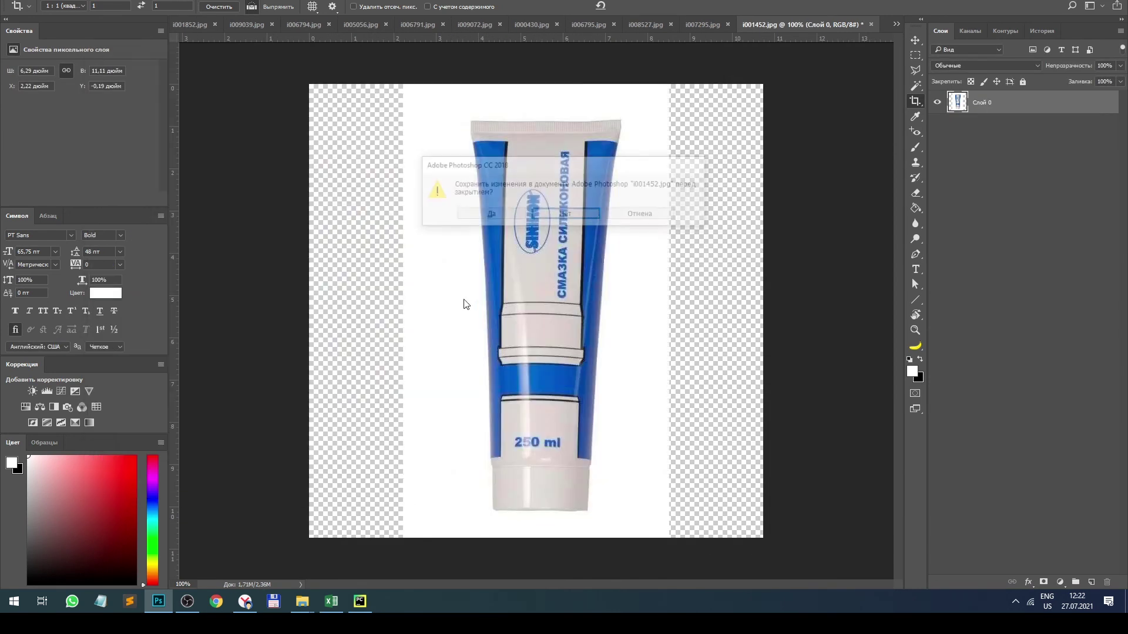
pyautogui.press('n')
# Crop i007295.jpg to a square around the white sealant pack, export it as a JPEG over the original and close it without saving.
pyautogui.press('Return')
pyautogui.press('F3')
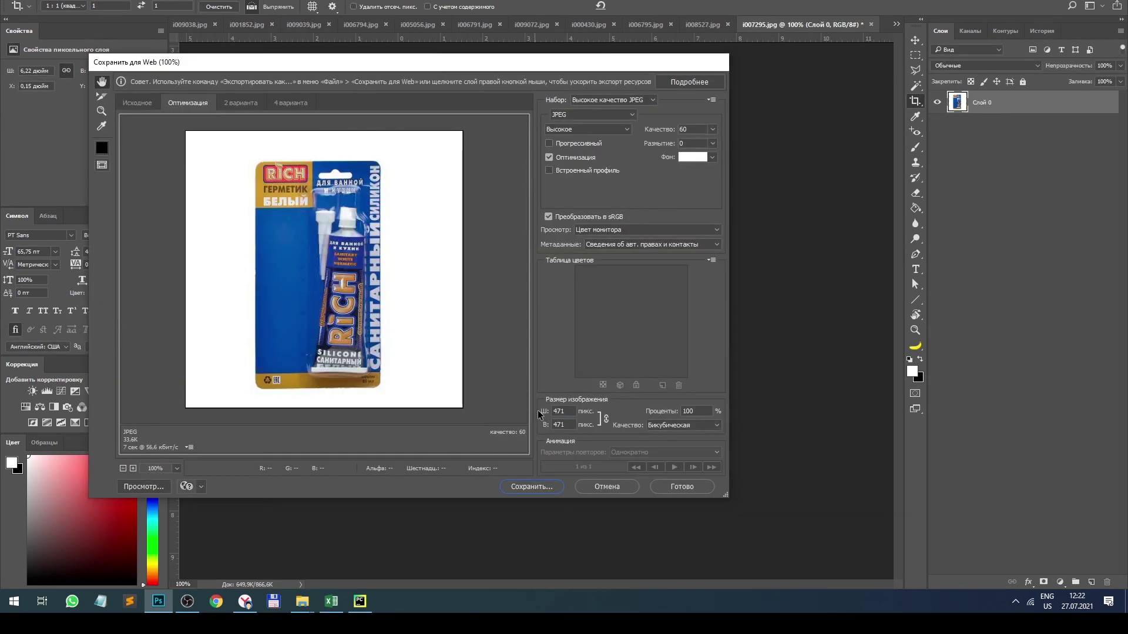
pyautogui.click(532, 486)
pyautogui.press('Return')
pyautogui.hotkey('ctrl', 'w')
pyautogui.press('n')
# Crop i008527.jpg to a square, export it as a JPEG over the original and close it without saving.
pyautogui.press('Return')
pyautogui.press('F3')
pyautogui.press('Return')
pyautogui.press('Return')
pyautogui.hotkey('ctrl', 'w')
pyautogui.press('n')
# Crop i006795.jpg to a square around the foam can, export it as a JPEG over the original and close it without saving.
pyautogui.press('Return')
pyautogui.press('F3')
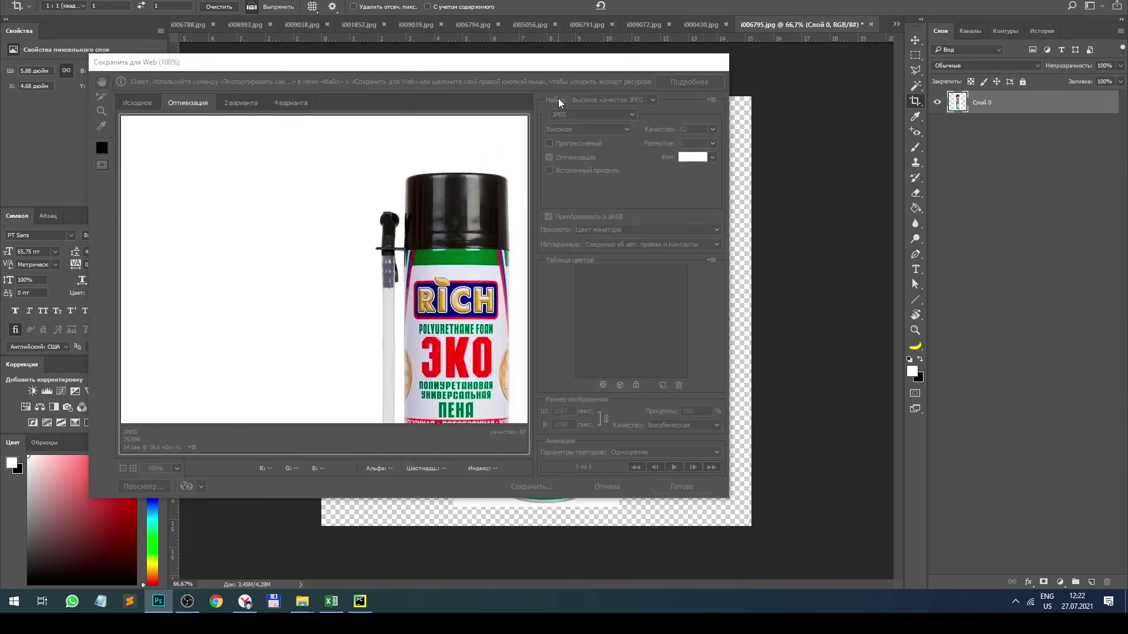
pyautogui.click(547, 486)
pyautogui.press('Return')
pyautogui.hotkey('ctrl', 'w')
pyautogui.press('n')
# Crop i000430.jpg to a square, export it as a JPEG over the original and close it without saving.
pyautogui.press('Return')
pyautogui.press('F3')
pyautogui.press('Return')
pyautogui.press('Return')
pyautogui.hotkey('ctrl', 'w')
pyautogui.press('n')
# Crop i009072.jpg to a square around the blue tank, export it as a JPEG over the original and close it without saving.
pyautogui.press('Return')
pyautogui.press('F3')
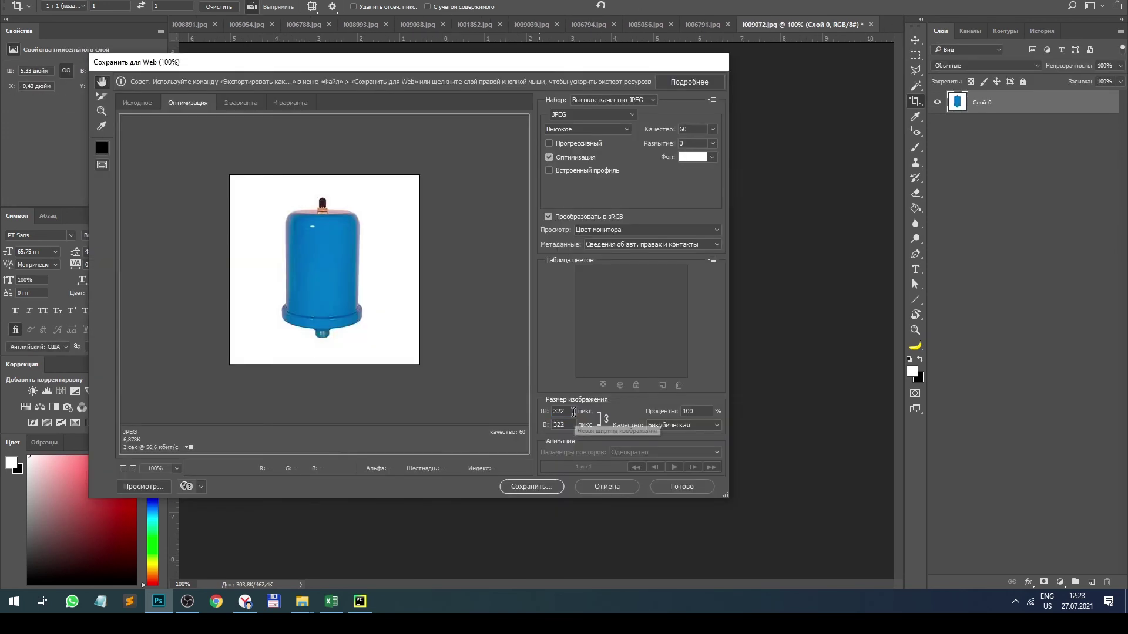
pyautogui.press('Return')
pyautogui.press('Return')
pyautogui.hotkey('ctrl', 'w')
pyautogui.press('n')
# Crop i006791.jpg to a square, export it as a JPEG over the original and close it without saving.
pyautogui.press('Return')
pyautogui.press('F3')
pyautogui.press('Return')
pyautogui.press('Escape')
pyautogui.write('60')
pyautogui.press('Return')
pyautogui.press('Return')
pyautogui.hotkey('ctrl', 'w')
pyautogui.press('n')
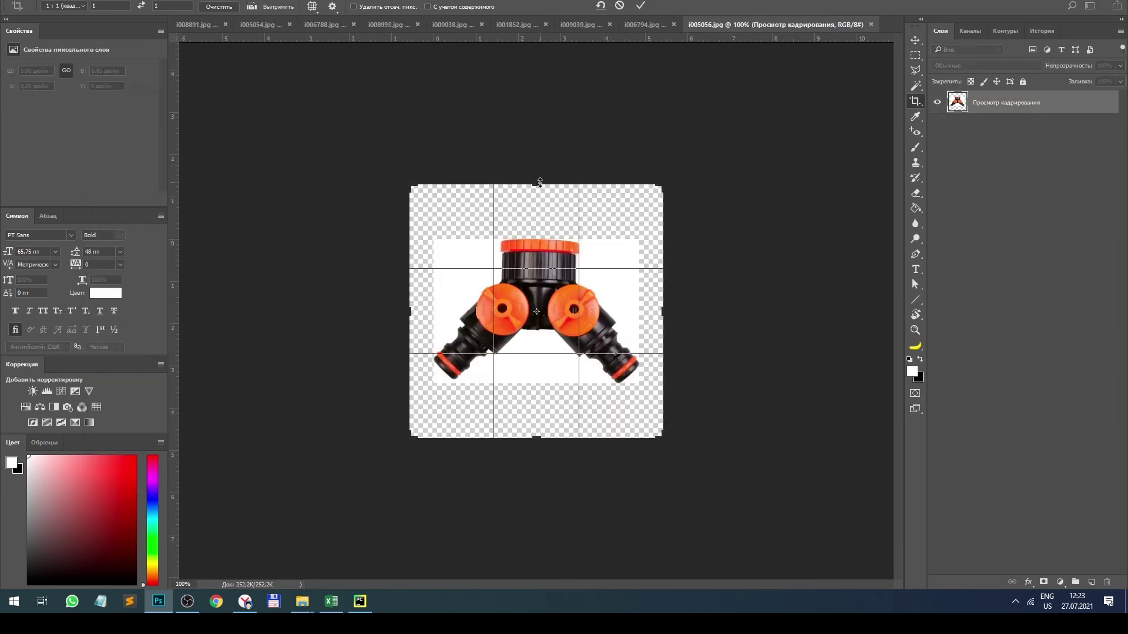
# Extend i005056.jpg to a square around the orange and black splitter, export it as a JPEG over the original and close it without saving.
pyautogui.press('Return')
pyautogui.press('F3')
pyautogui.press('Return')
pyautogui.press('Return')
pyautogui.press('Return')
pyautogui.hotkey('ctrl', 'w')
pyautogui.press('n')
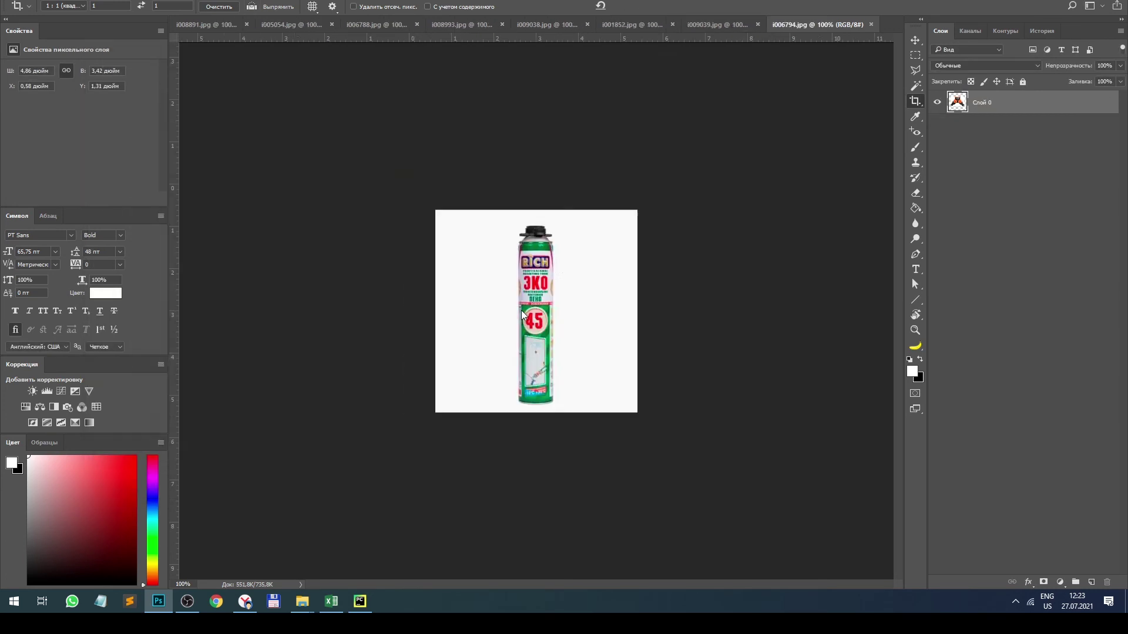
# Crop i006794.jpg to a square around the green foam can, export it as a JPEG over the original and close it without saving.
pyautogui.press('Return')
pyautogui.press('F3')
pyautogui.press('Return')
pyautogui.press('Return')
pyautogui.press('Return')
pyautogui.hotkey('ctrl', 'w')
pyautogui.press('n')
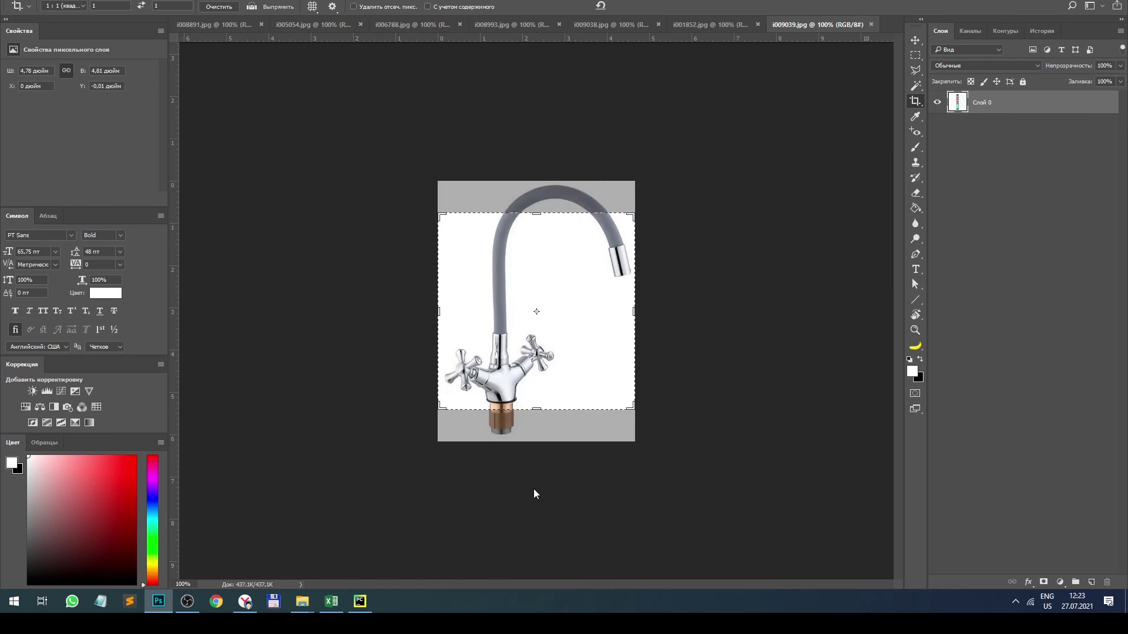
# Extend i009039.jpg to a square around the grey-spout faucet, export it as a JPEG over the original and close it without saving.
pyautogui.press('Return')
pyautogui.press('F3')
pyautogui.press('Return')
pyautogui.press('Return')
pyautogui.press('Return')
pyautogui.hotkey('ctrl', 'w')
pyautogui.press('n')
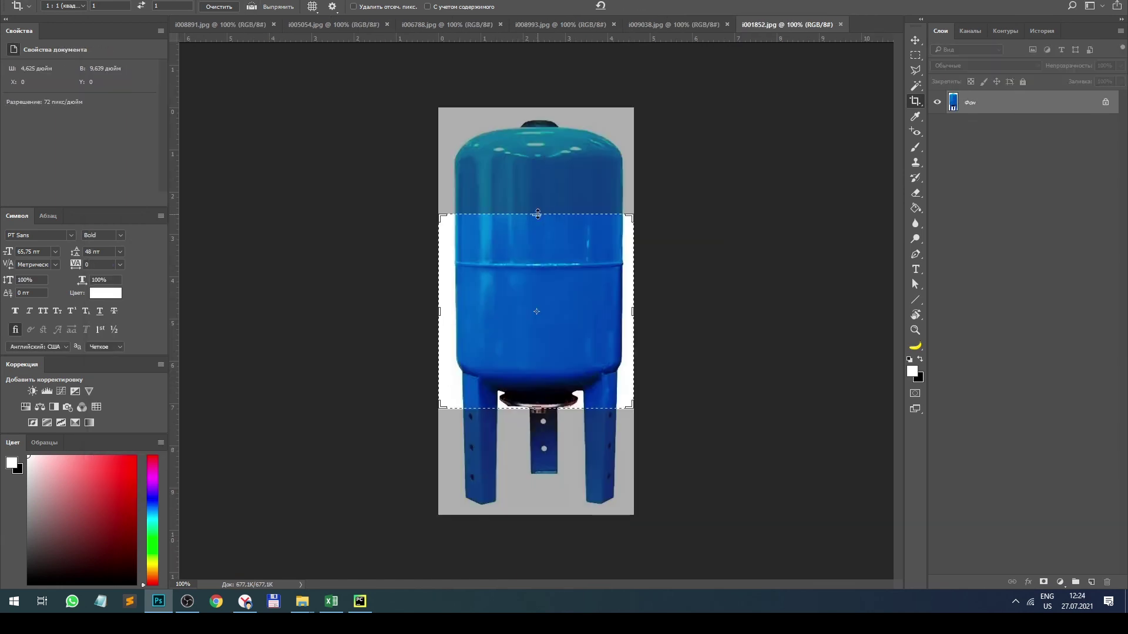
# Extend i001852.jpg to a square around the blue tank on legs, export it as a JPEG over the original and close it without saving.
pyautogui.press('Return')
pyautogui.press('F3')
pyautogui.press('Return')
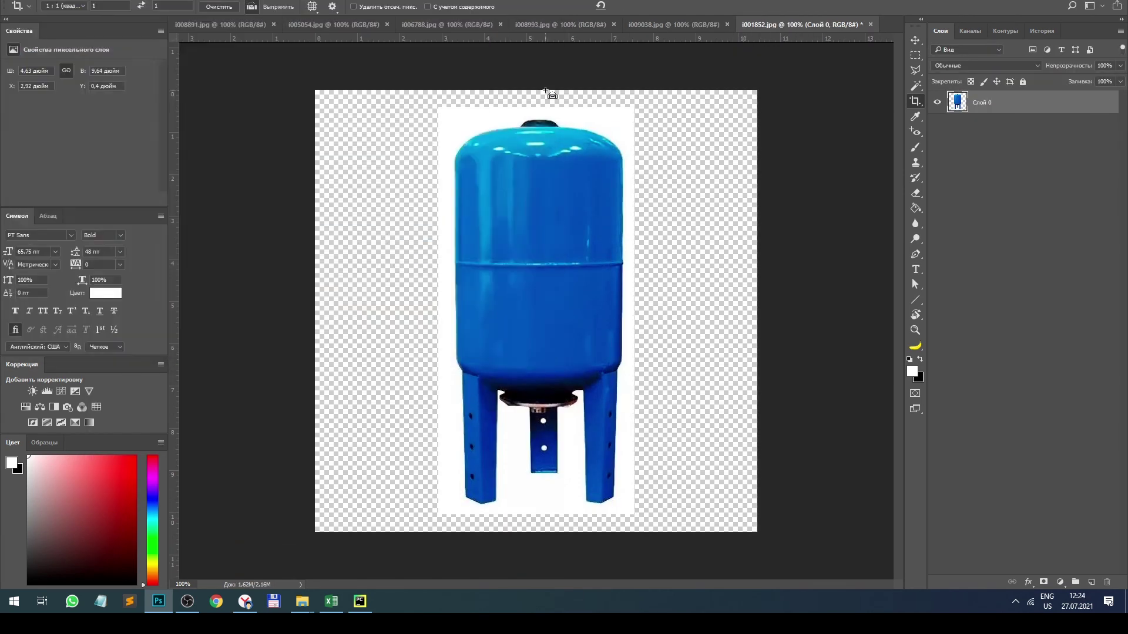
pyautogui.press('Return')
pyautogui.press('Return')
pyautogui.hotkey('ctrl', 'w')
pyautogui.press('n')
# Make i009038.jpg square around the green-spout faucet, export it as a JPEG over the original and close it without saving.
pyautogui.press('Return')
pyautogui.press('F3')
pyautogui.press('Return')
pyautogui.press('Return')
pyautogui.hotkey('ctrl', 'w')
pyautogui.press('n')
# Make i008993.jpg square around the brown-spout faucet, export it as a JPEG over the original and close it without saving.
pyautogui.press('Return')
pyautogui.press('F3')
pyautogui.press('Return')
pyautogui.press('Return')
pyautogui.hotkey('ctrl', 'w')
pyautogui.press('n')
# Make i006788.jpg square, export it as a JPEG over the original and close it without saving.
pyautogui.press('Return')
pyautogui.press('F3')
pyautogui.press('Return')
pyautogui.press('Return')
pyautogui.hotkey('ctrl', 'w')
pyautogui.press('n')
# Extend i005054.jpg to a square around the slightly rotated red spray gun, export it as a JPEG over the original and close it without saving.
pyautogui.moveTo(661, 410); pyautogui.dragTo(629, 203)
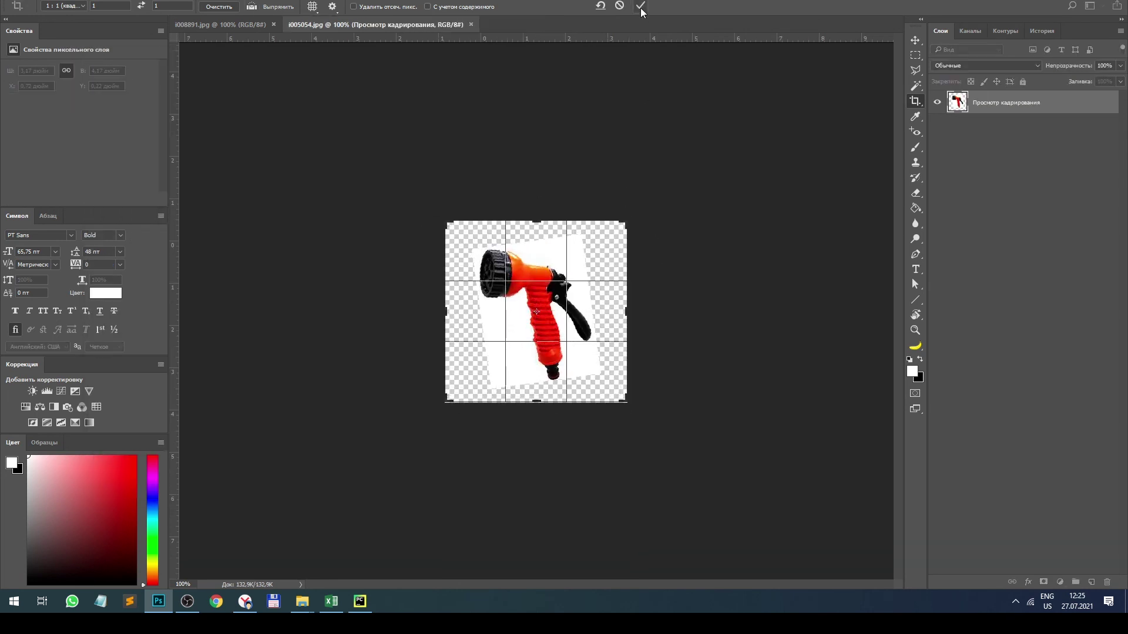
pyautogui.press('Return')
pyautogui.press('F3')
pyautogui.press('Return')
pyautogui.press('Return')
pyautogui.hotkey('ctrl', 'w')
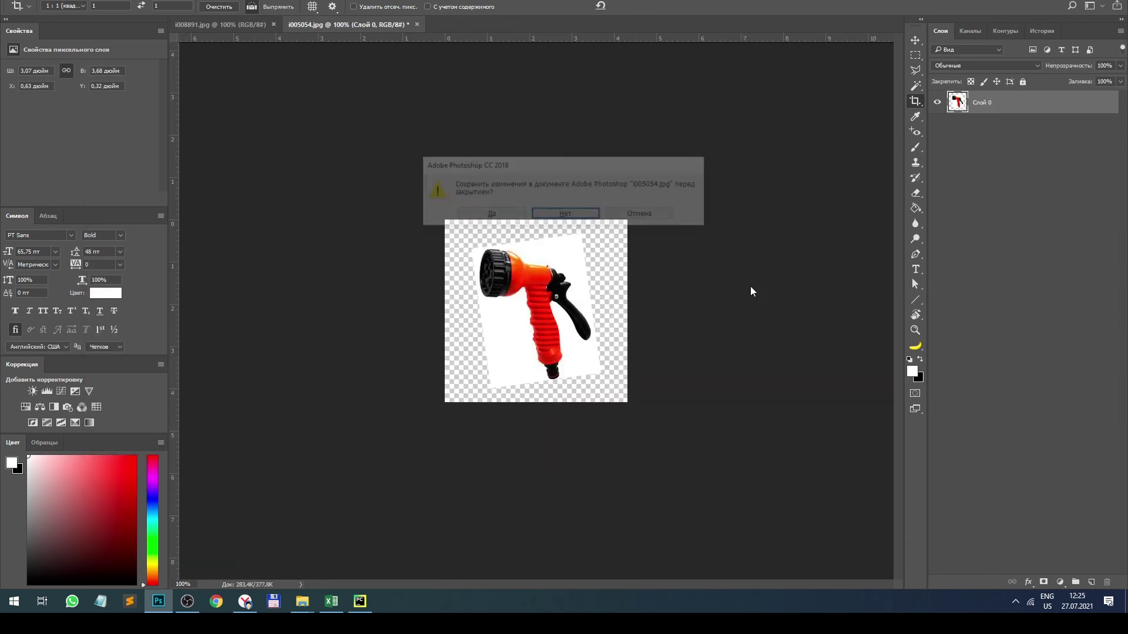
pyautogui.press('n')
# Make i008891.jpg square around the shower rail, export it as a JPEG over the original and close it.
pyautogui.press('Return')
pyautogui.press('F3')
pyautogui.press('Return')
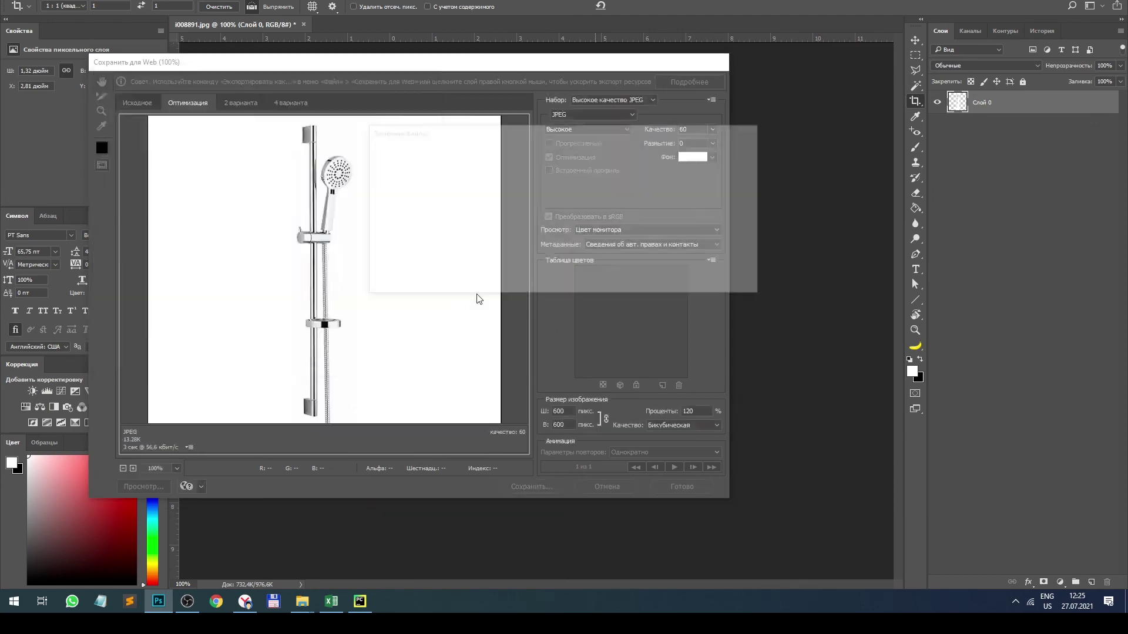
pyautogui.press('Return')
pyautogui.hotkey('ctrl', 'w')
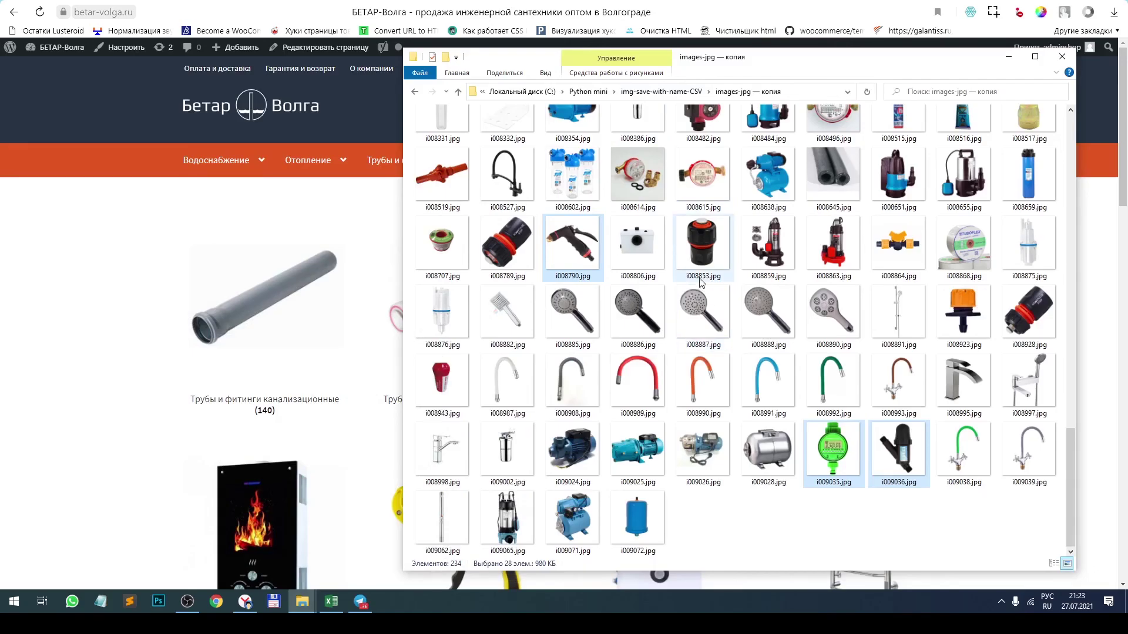
# Switch to the betar-volga.ru site in the browser, open its WordPress media library and start adding new files.
pyautogui.scroll(10, 700, 283)
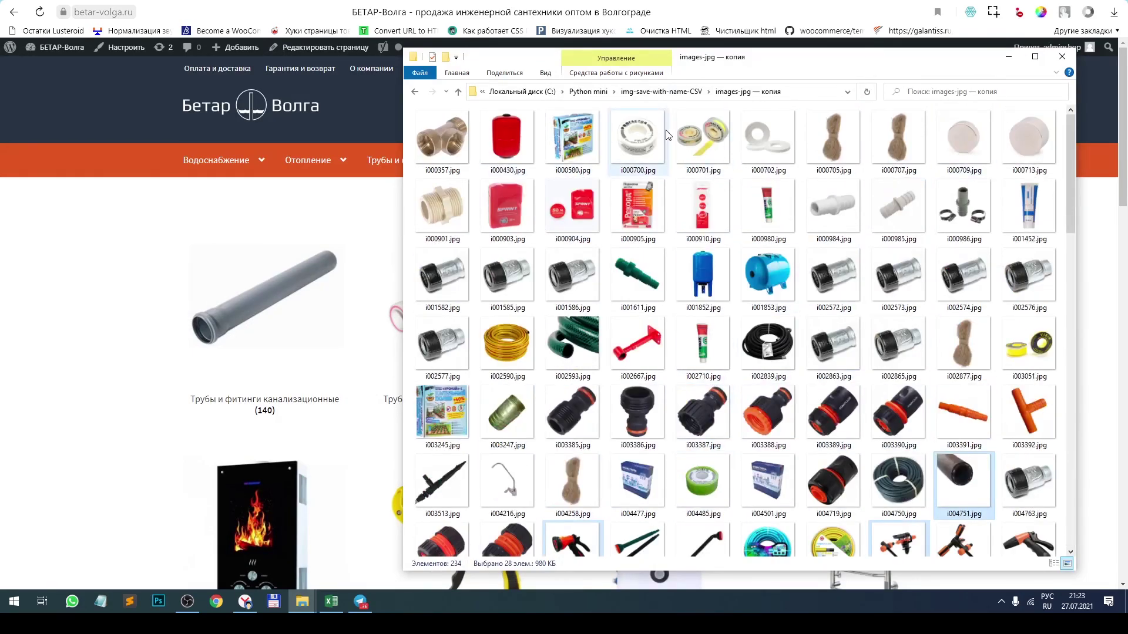
pyautogui.scroll(-10, 664, 321)
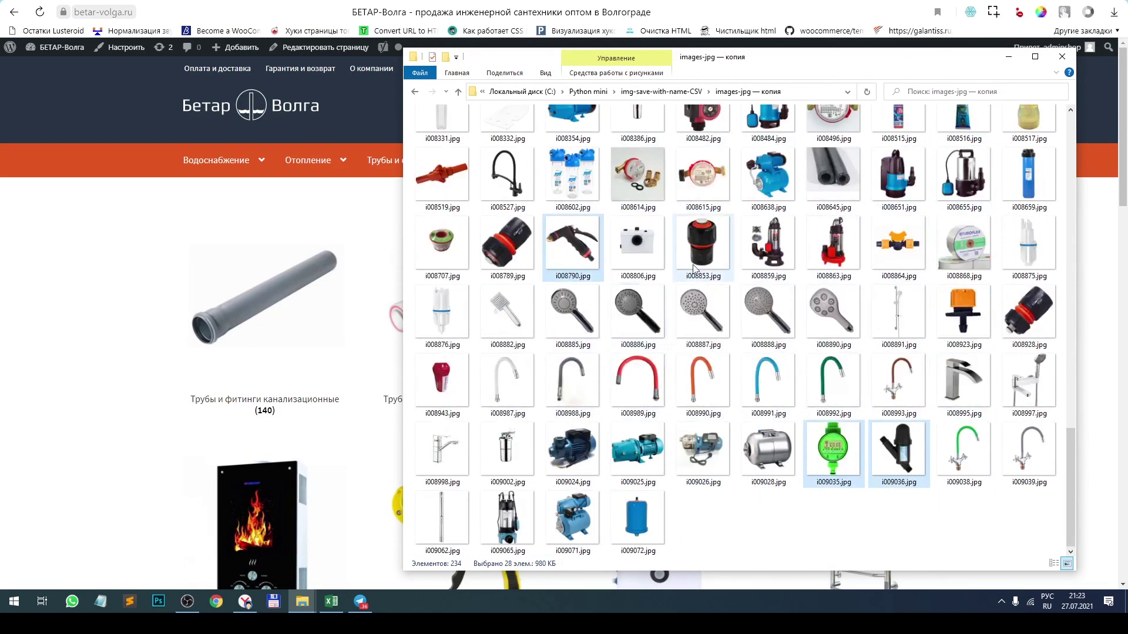
pyautogui.click(78, 118)
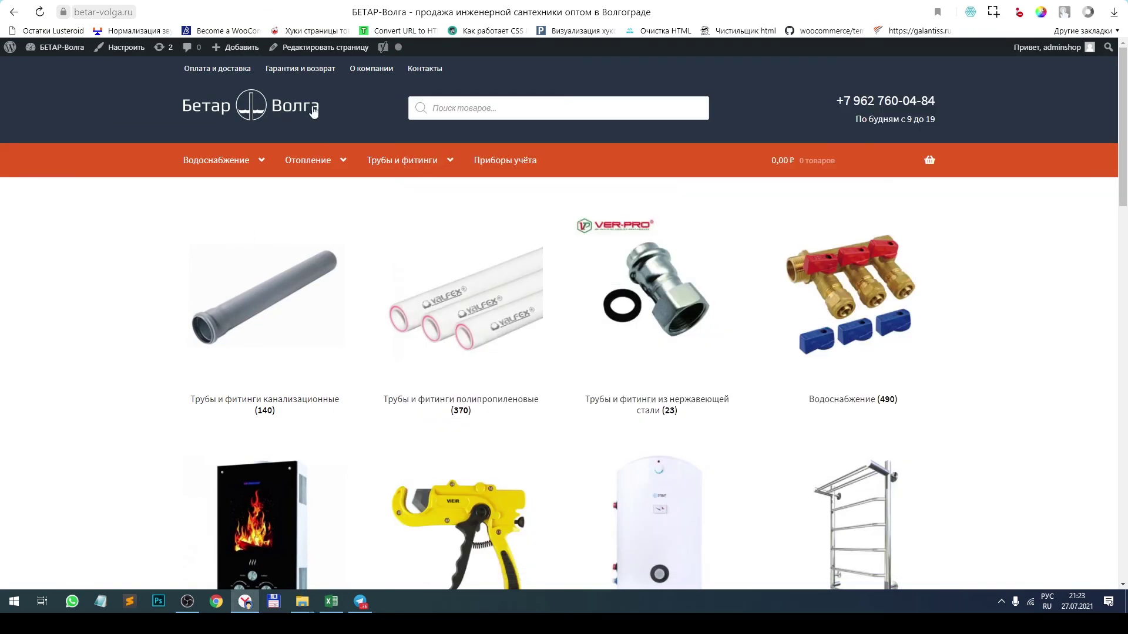
pyautogui.moveTo(279, 200)
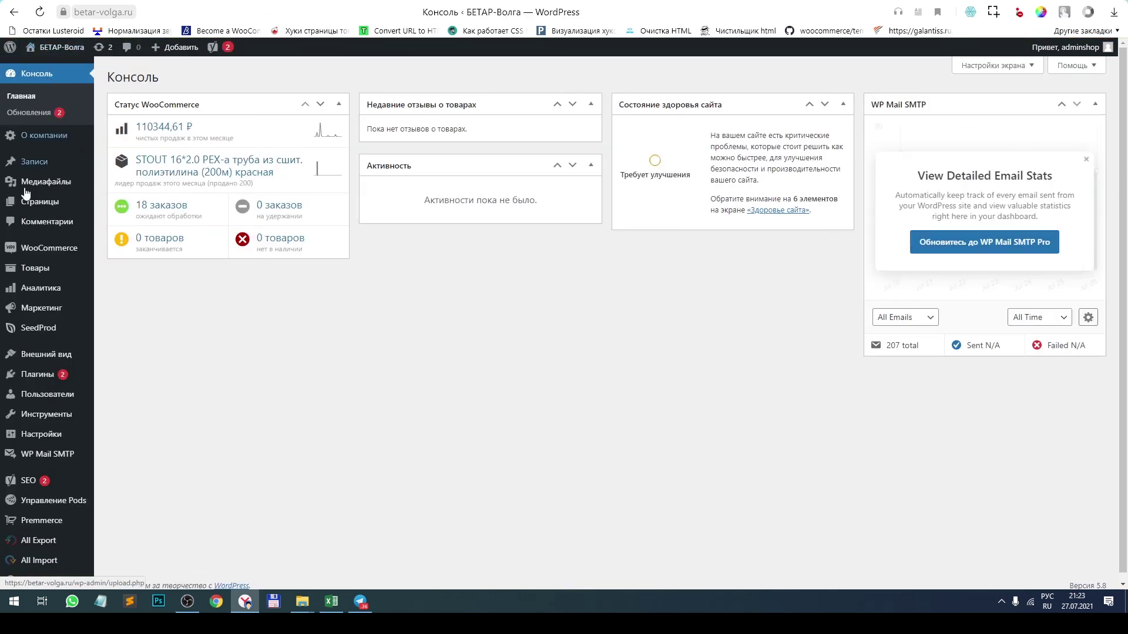
pyautogui.moveTo(37, 185)
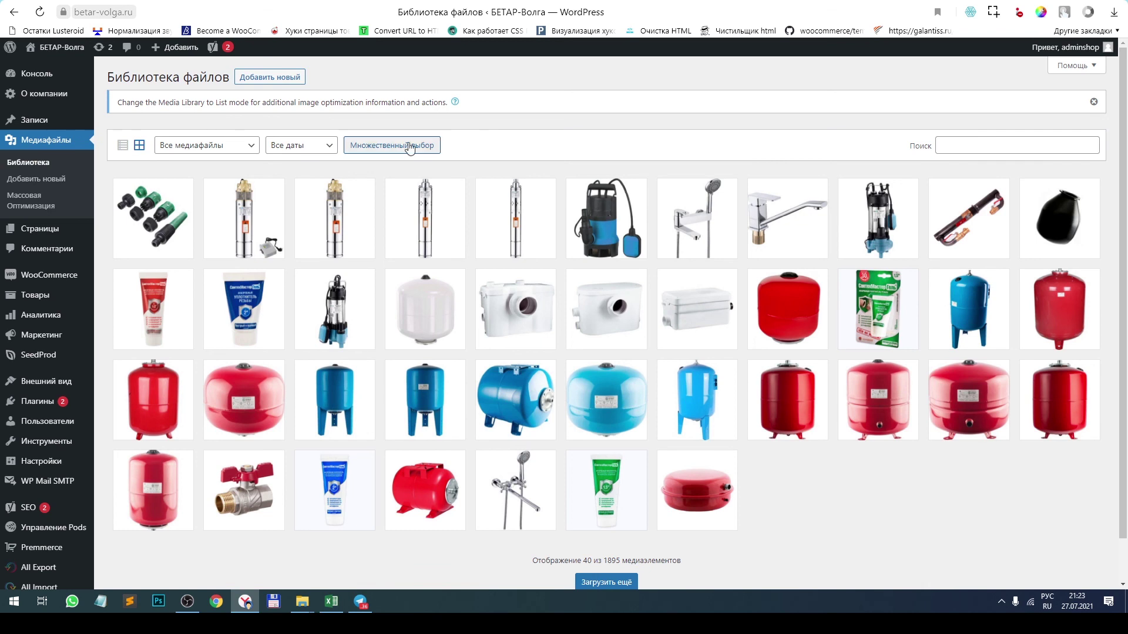
pyautogui.click(278, 82)
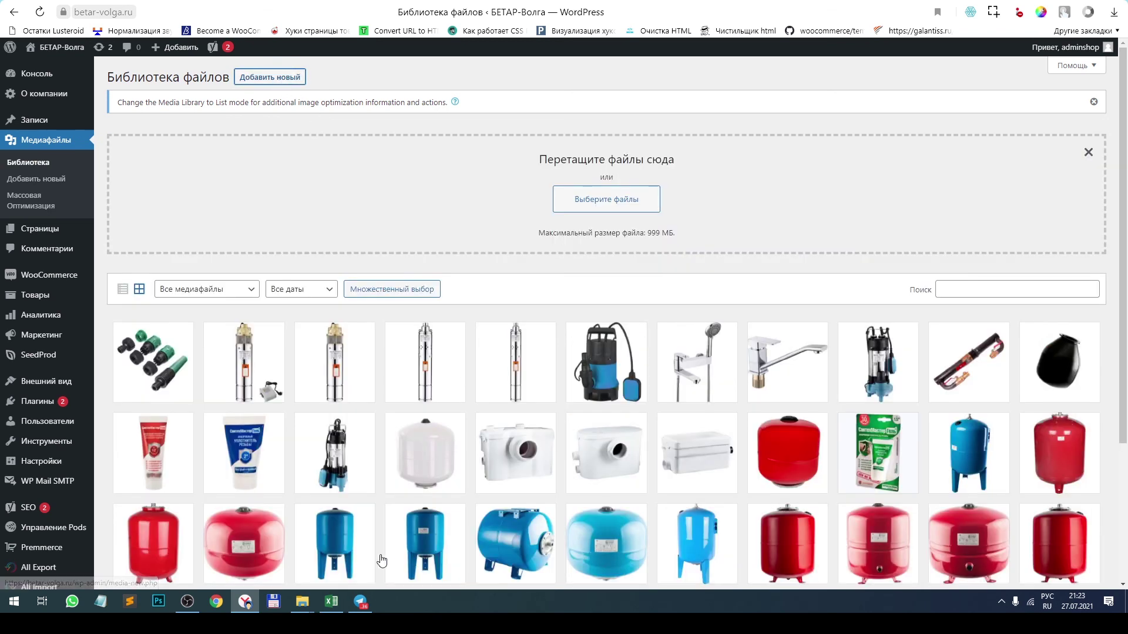
# Upload all images from the "images-jpg — копия" folder to the WordPress media library and check the upload progress.
pyautogui.moveTo(302, 605)
pyautogui.click(294, 558)
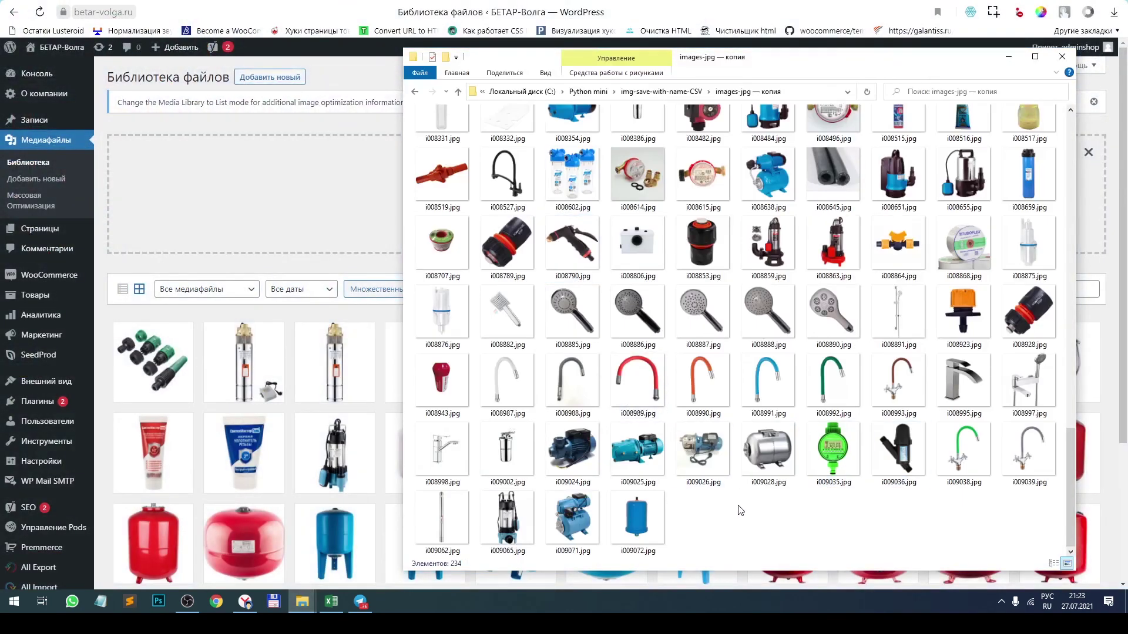
pyautogui.hotkey('ctrl', 'a')
pyautogui.moveTo(431, 175); pyautogui.dragTo(275, 172)
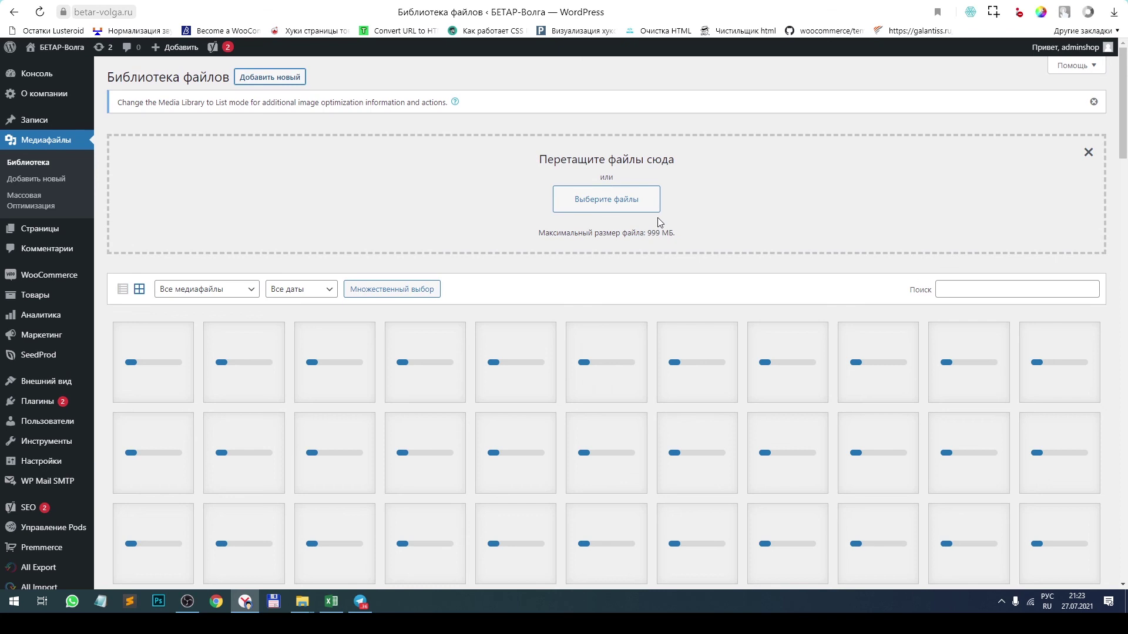
pyautogui.scroll(-15, 448, 344)
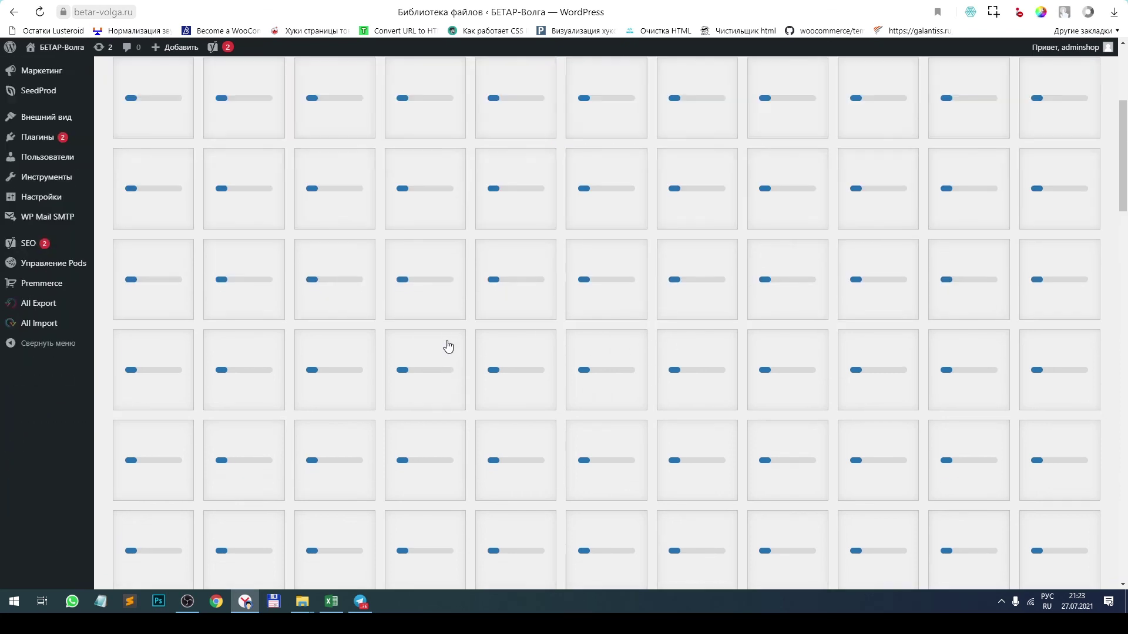
pyautogui.scroll(-3, 450, 351)
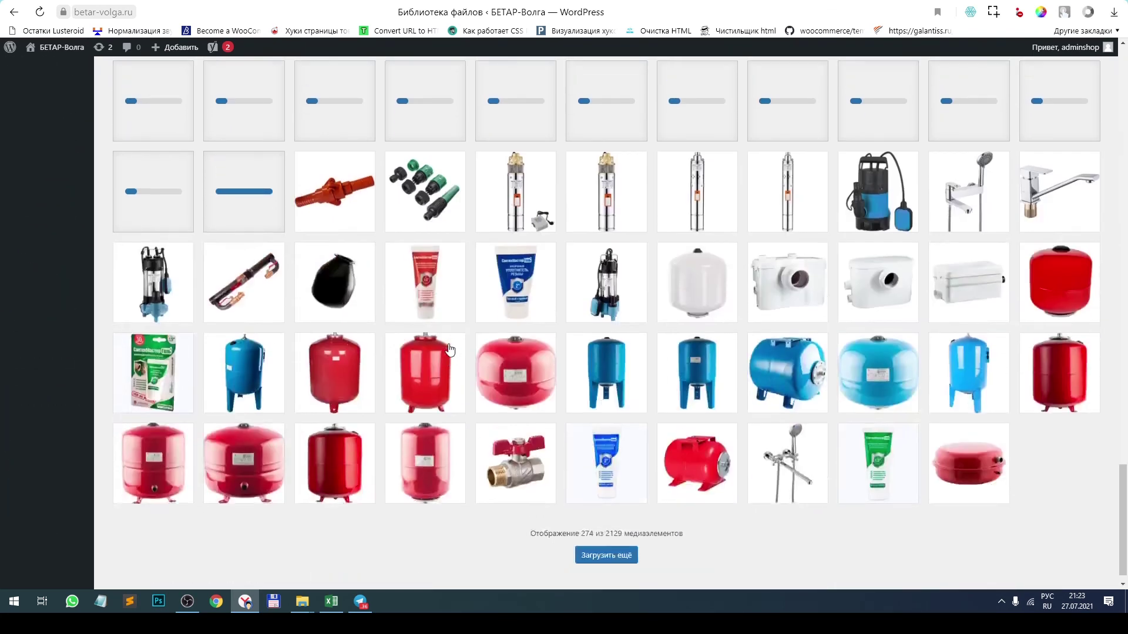
pyautogui.scroll(5, 394, 424)
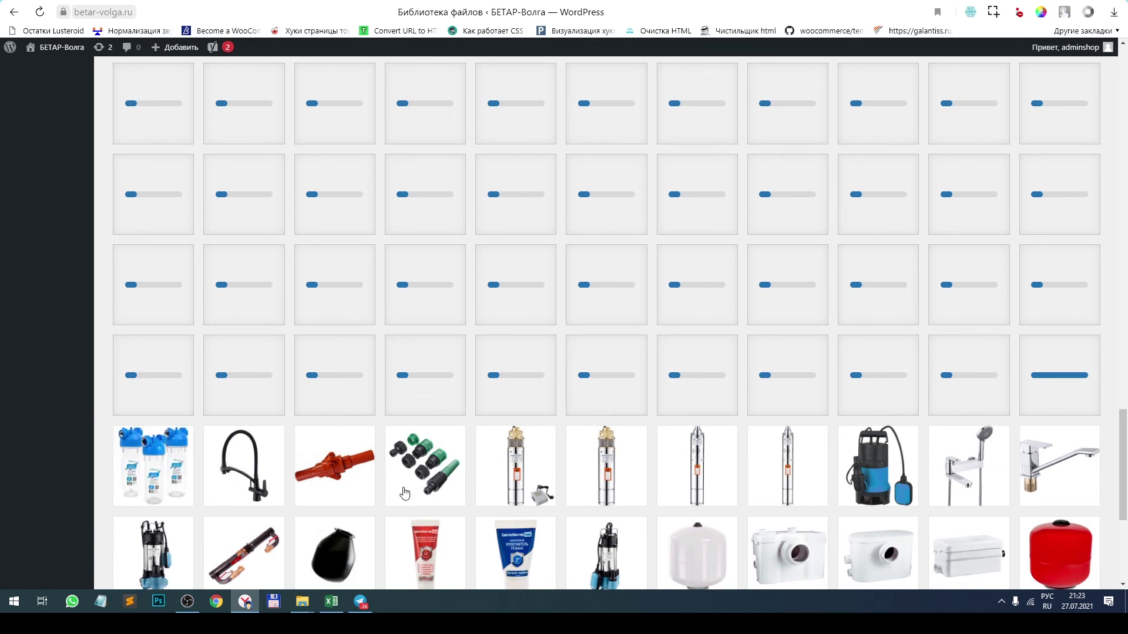
# Switch to the Excel workbook "Скачать фото и описания.xls".
pyautogui.moveTo(333, 611)
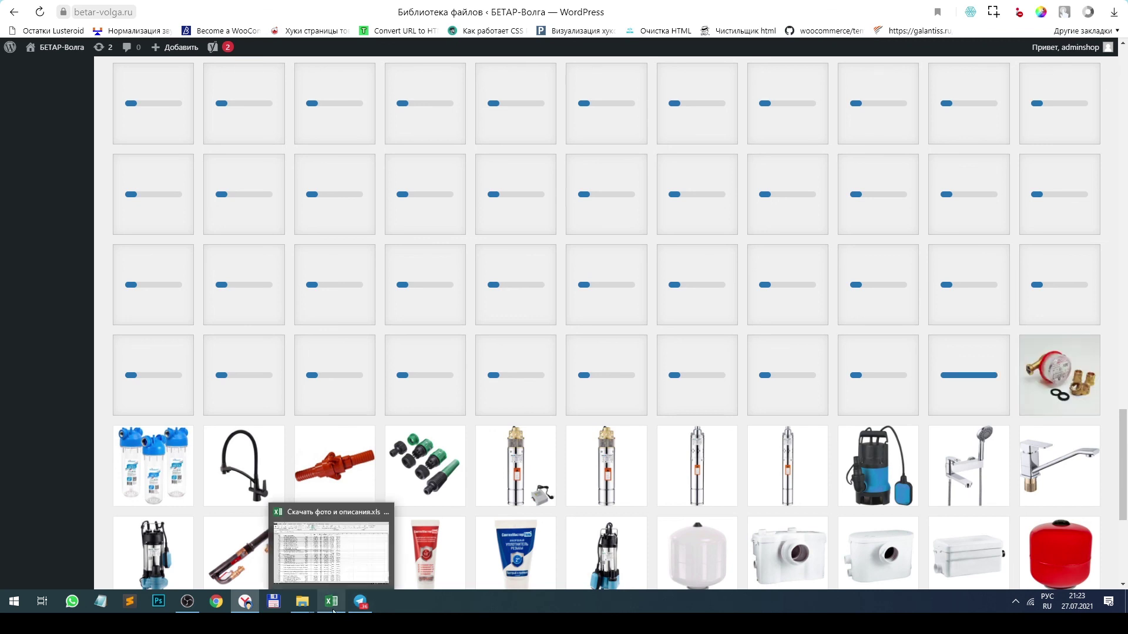